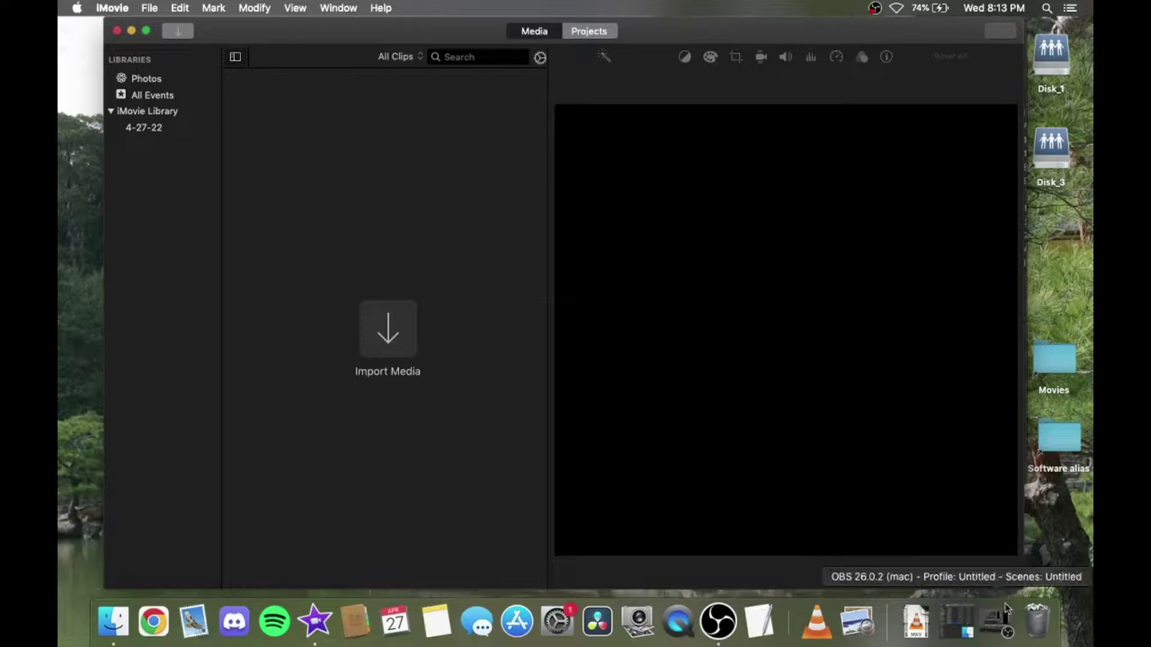
Open a Finder window on the Current folder from the Dock, in front of the empty iMovie library
click(113, 619)
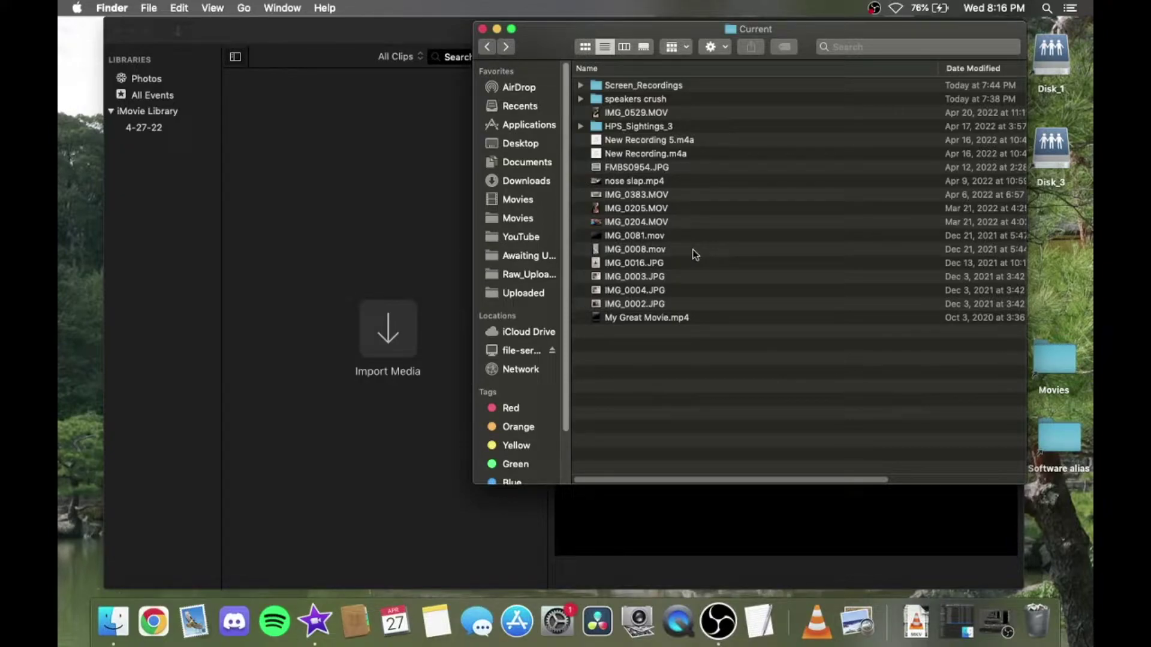
Quick Look preview IMG_0081.mov, IMG_0383.MOV and neighbouring clips, ending on IMG_0204.MOV
click(670, 237)
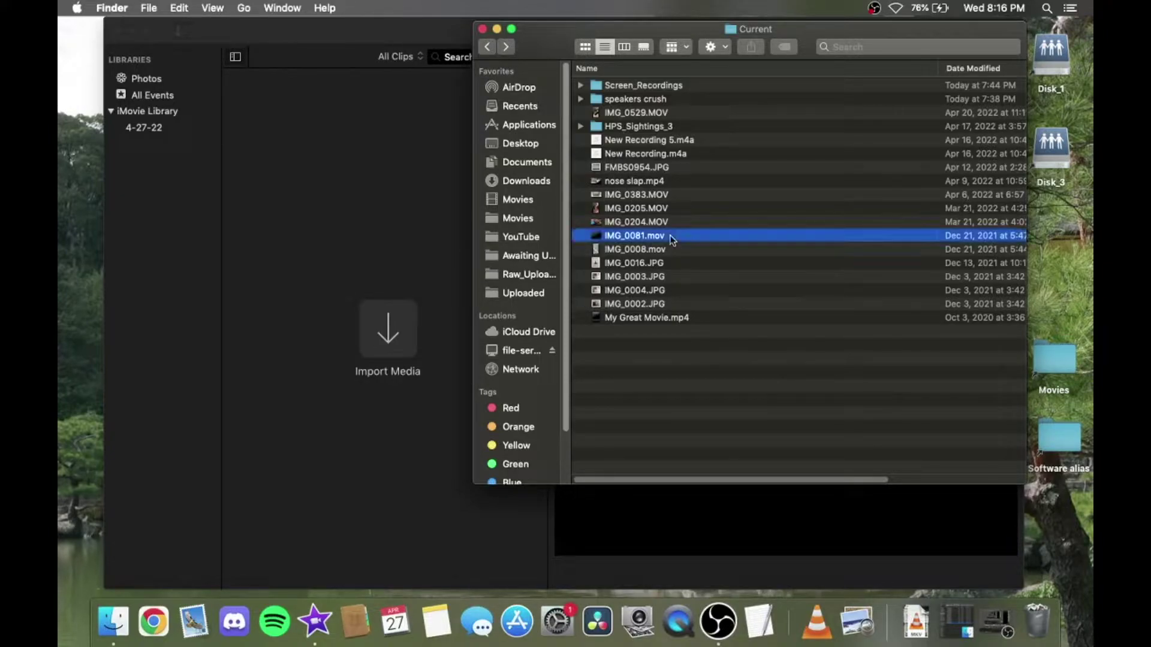
key(space)
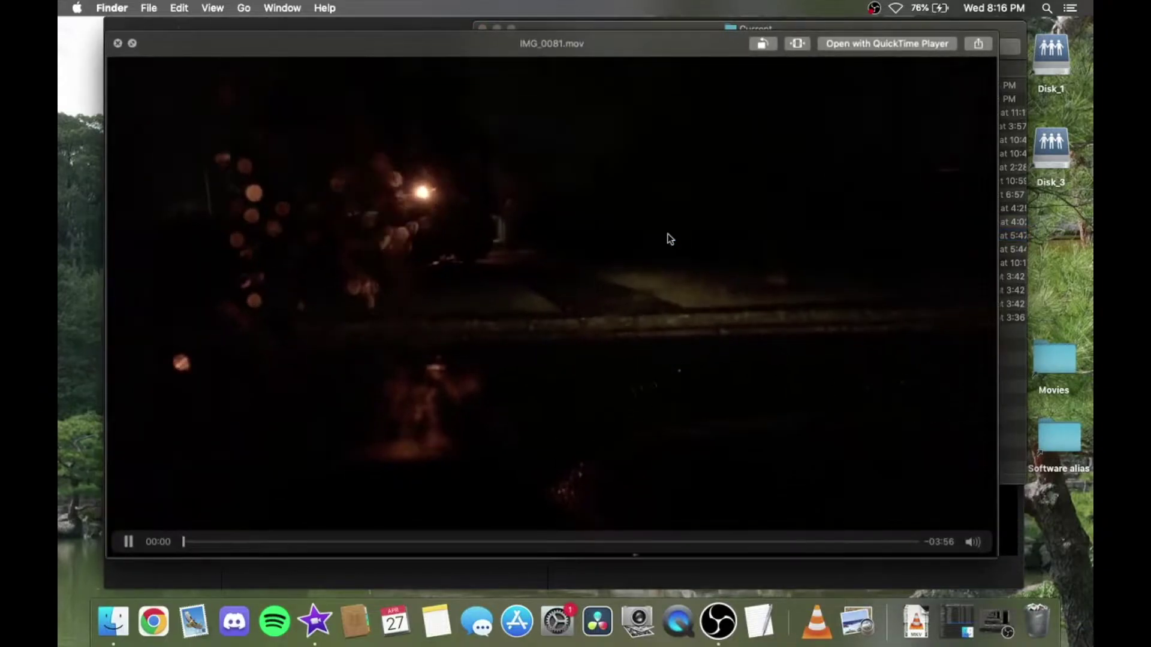
key(Up)
key(Up)
key(Up)
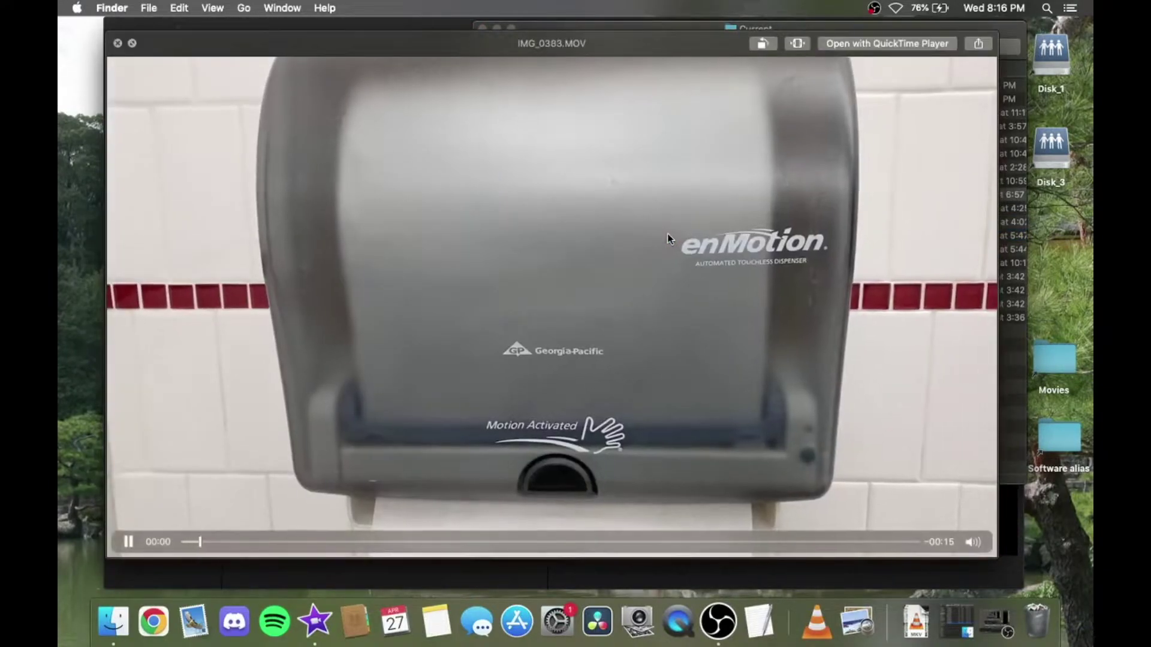
key(Up)
key(Down)
key(space)
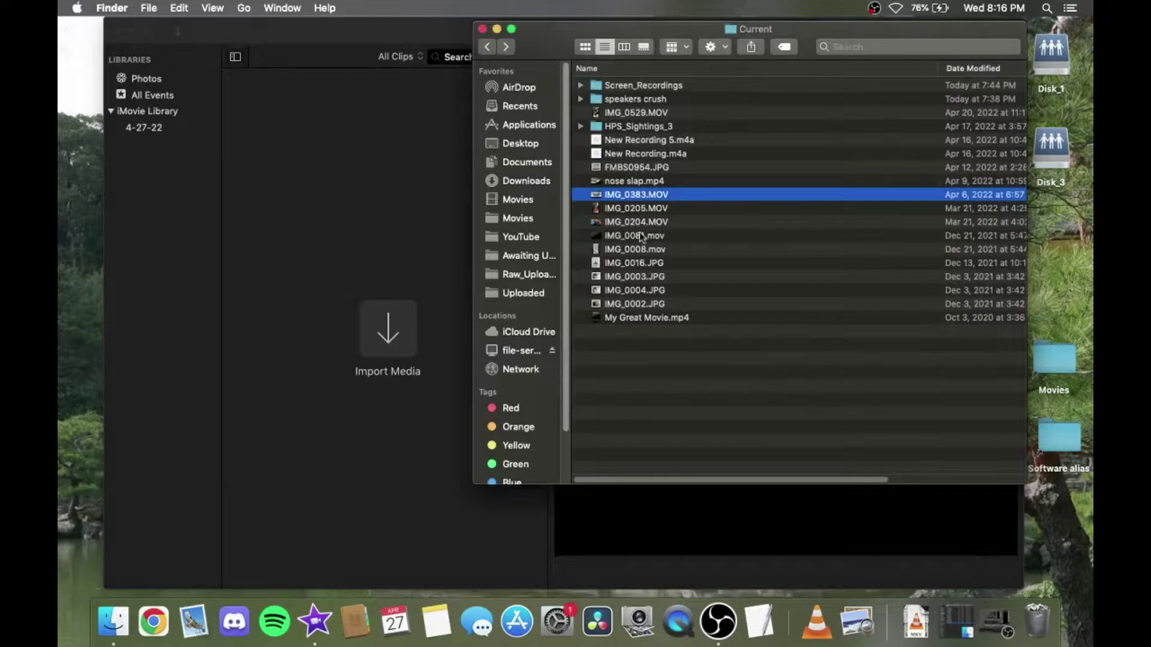
key(Down)
key(Down)
Move the Finder window to the right and bring iMovie back to the front
drag(553, 40, 613, 48)
click(385, 34)
drag(384, 34, 357, 34)
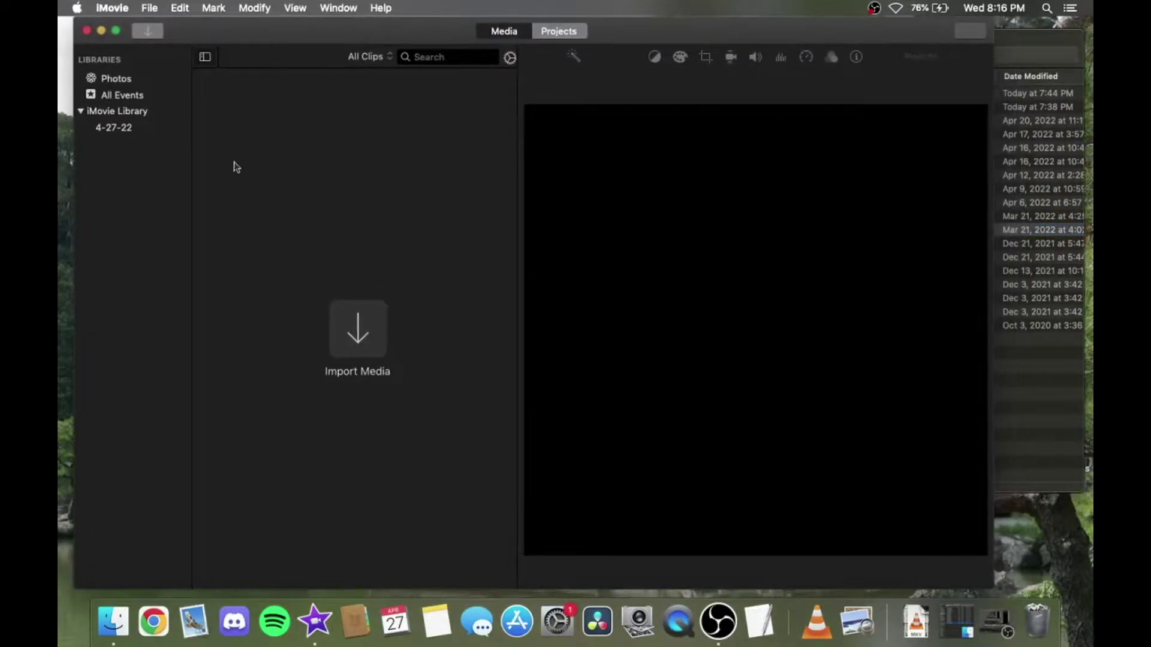
Create a new empty Movie project, My Movie, then bring the Finder window forward again
click(559, 31)
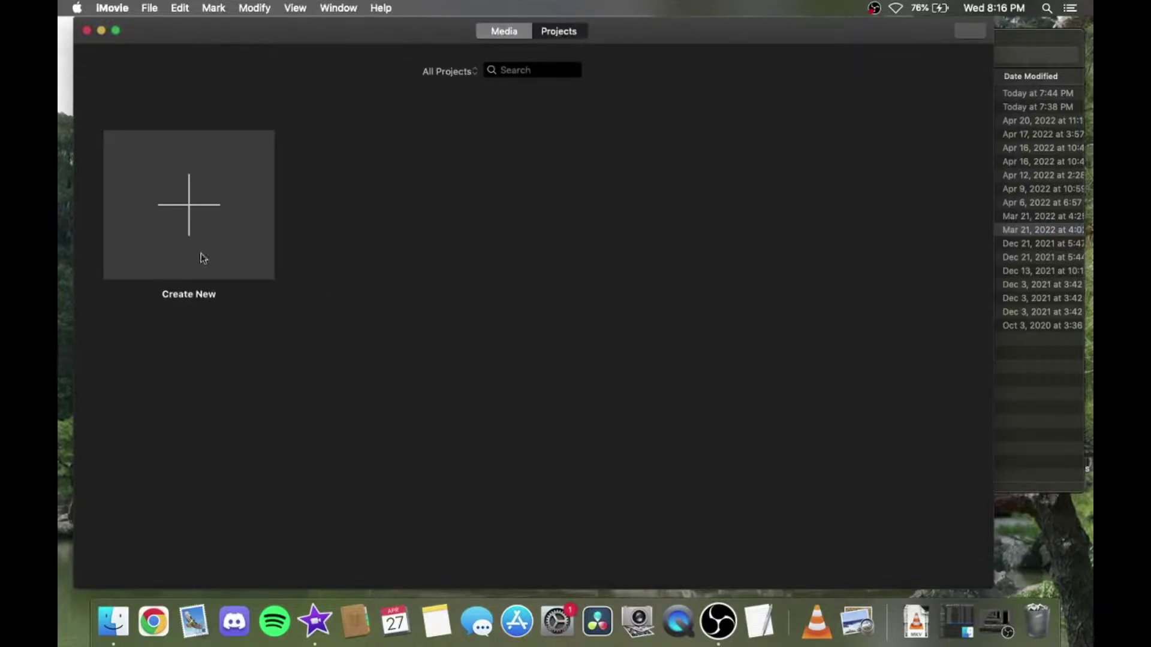
click(190, 218)
click(183, 280)
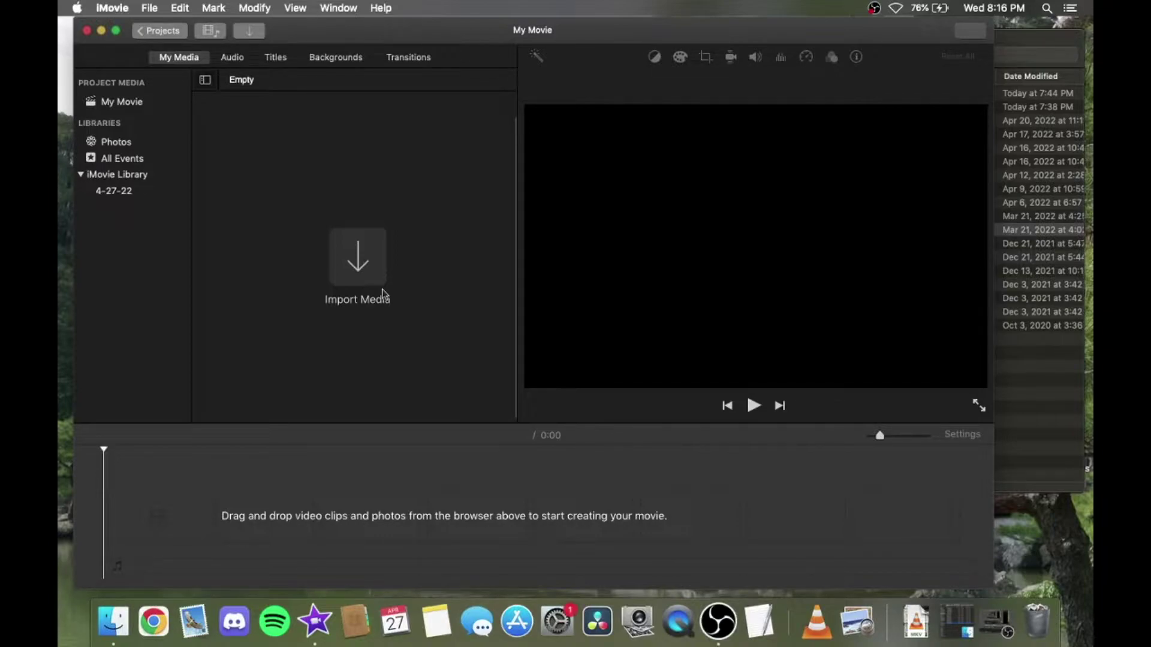
click(1057, 371)
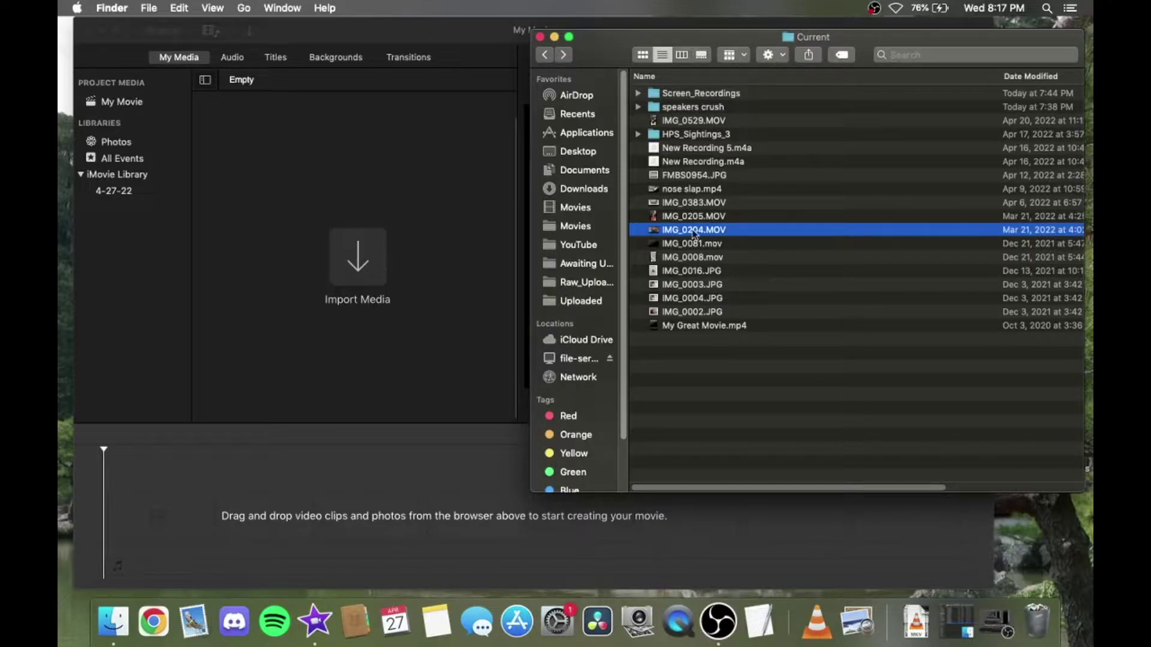
Drag IMG_0204.MOV from Finder into the My Movie timeline and return to iMovie
drag(715, 230, 376, 496)
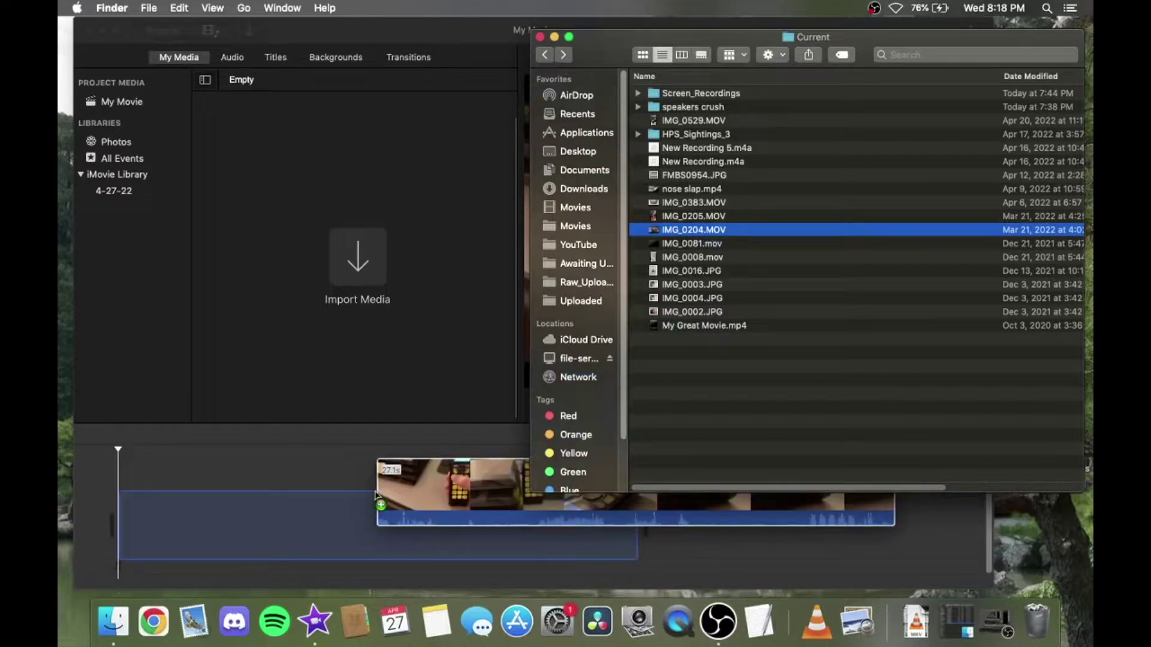
click(366, 457)
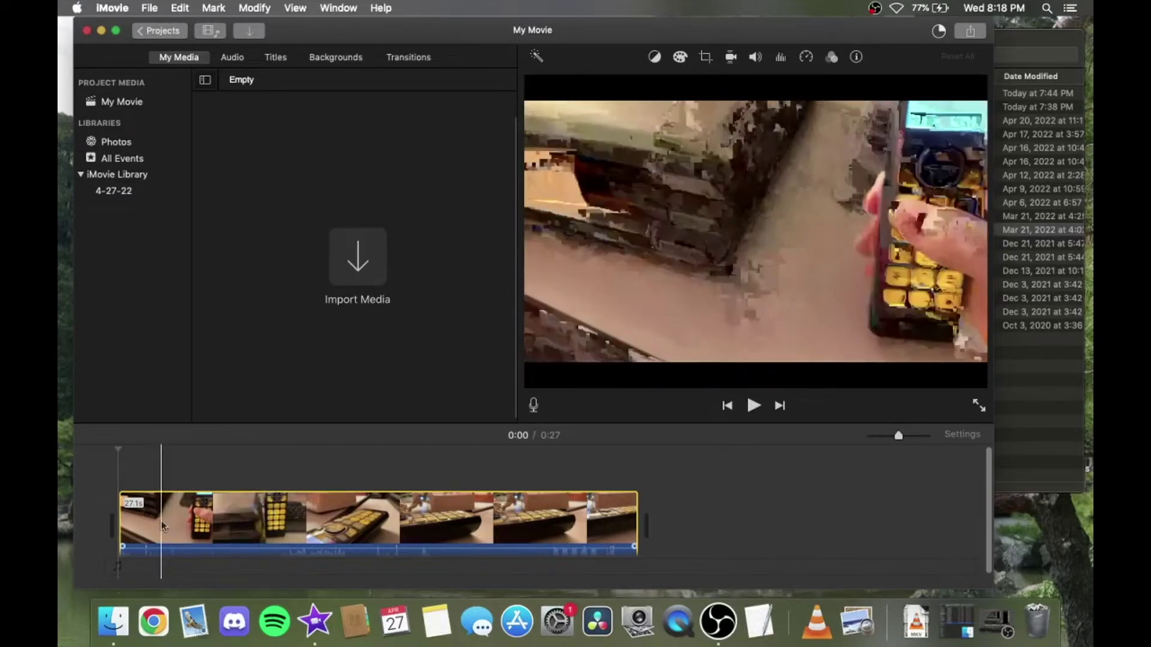
Apply the Treble Boost equalizer preset to the clip's audio
click(379, 534)
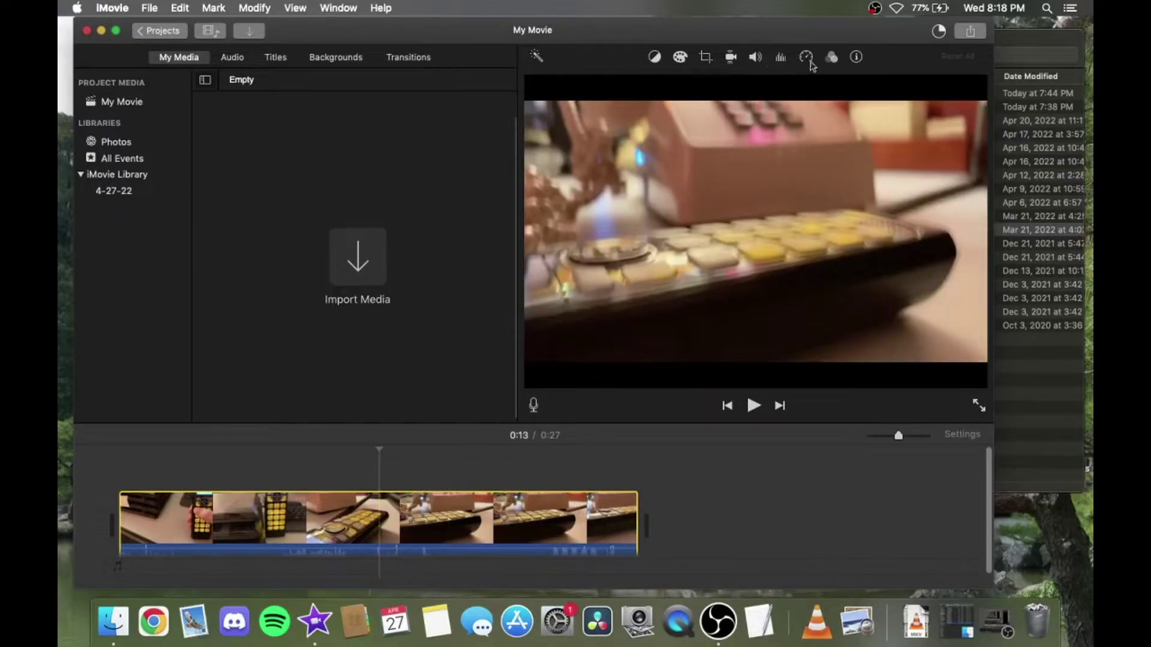
drag(784, 26, 792, 26)
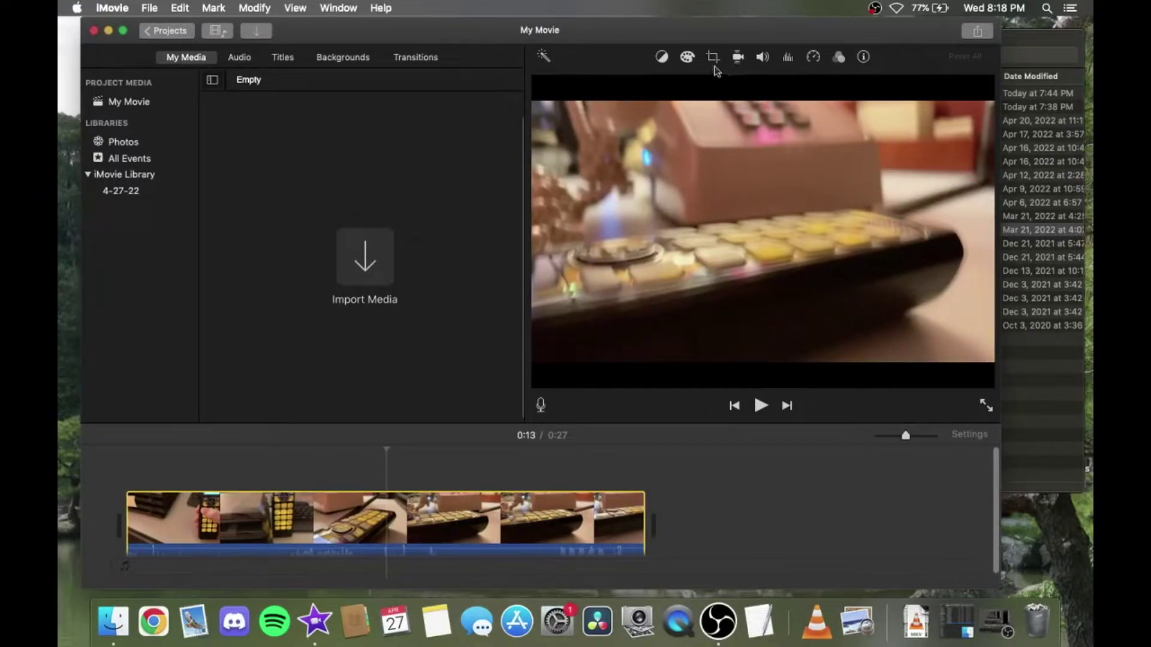
click(764, 58)
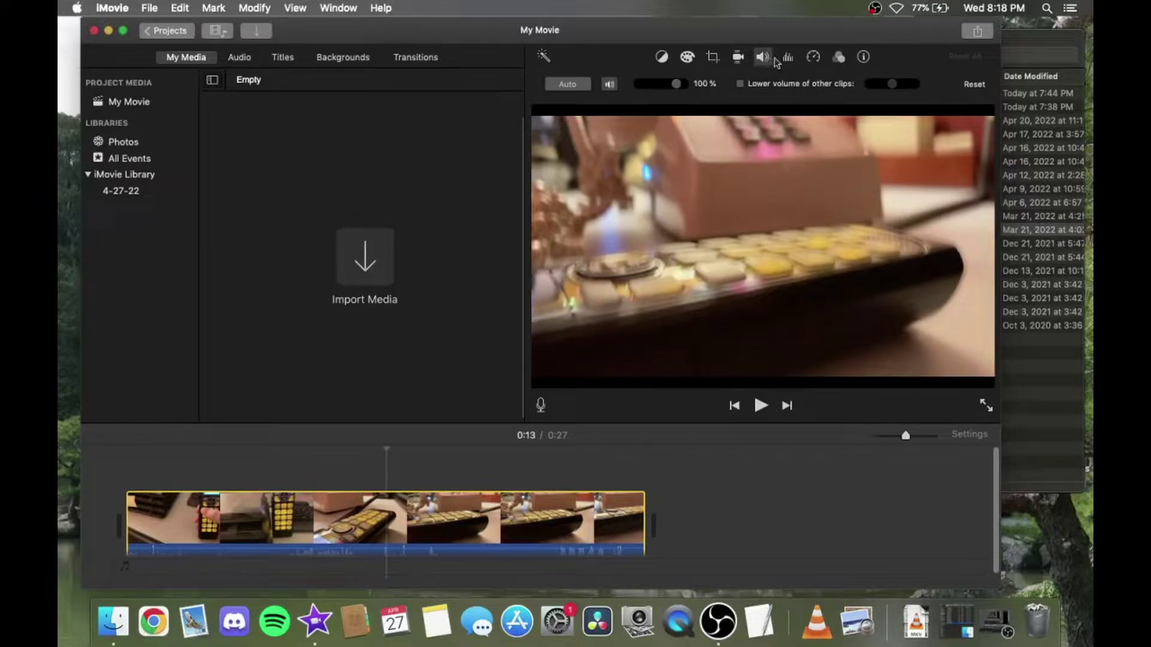
click(788, 57)
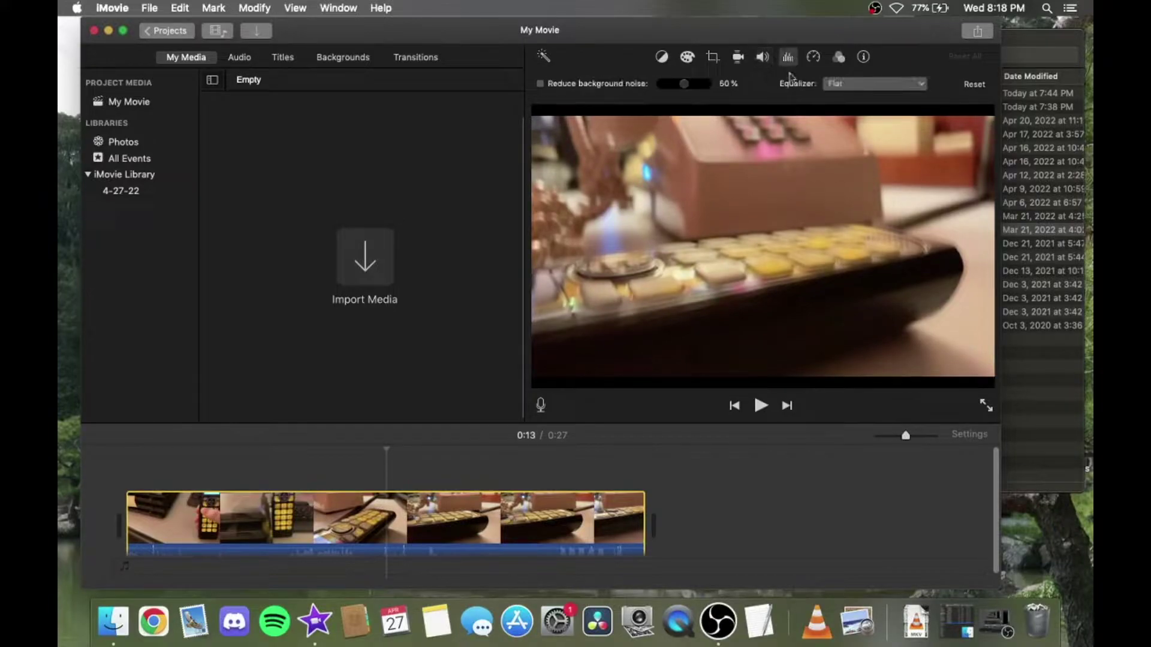
click(864, 84)
click(864, 181)
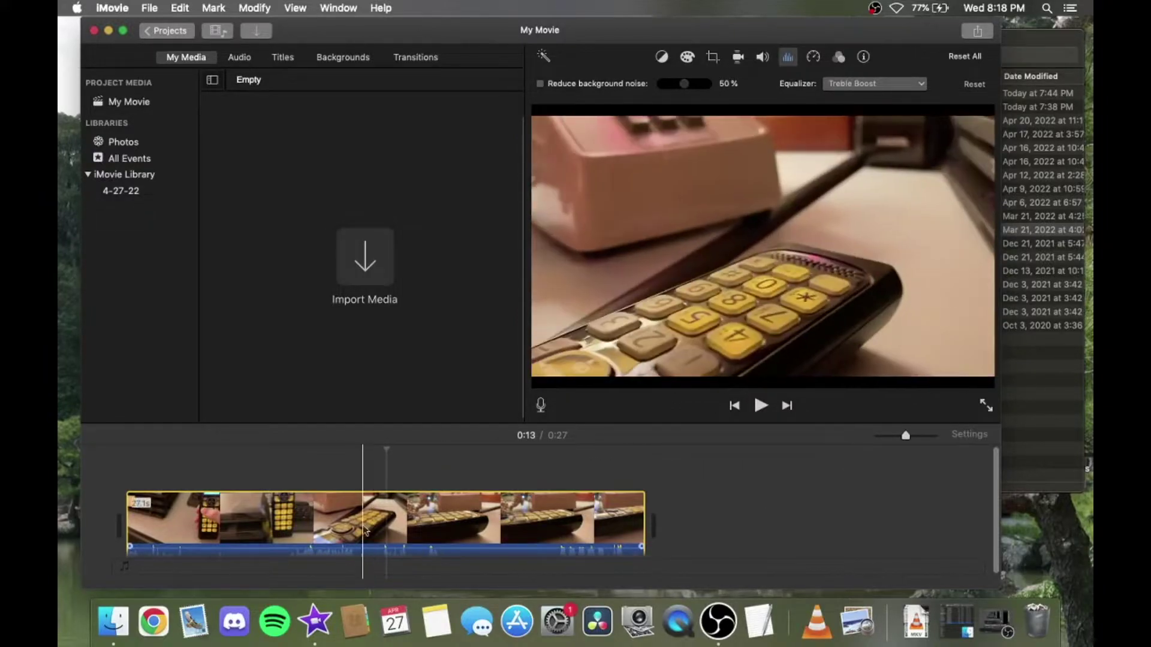
Play back the equalized clip, then trim its end to about 26 seconds
key(space)
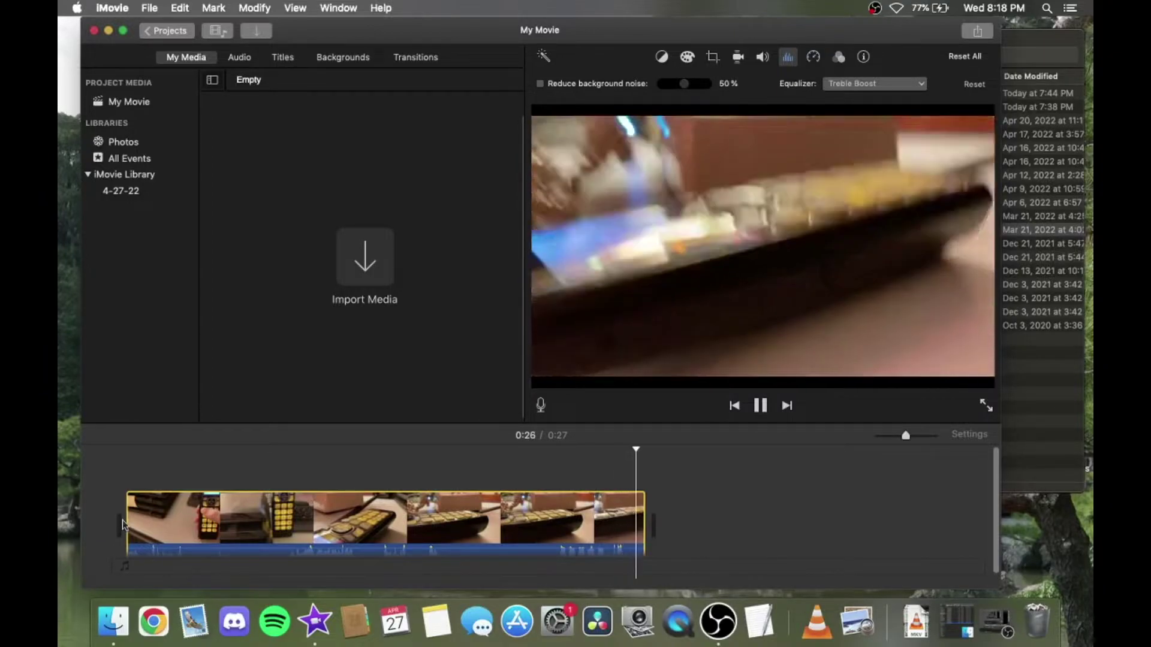
key(space)
drag(644, 517, 633, 516)
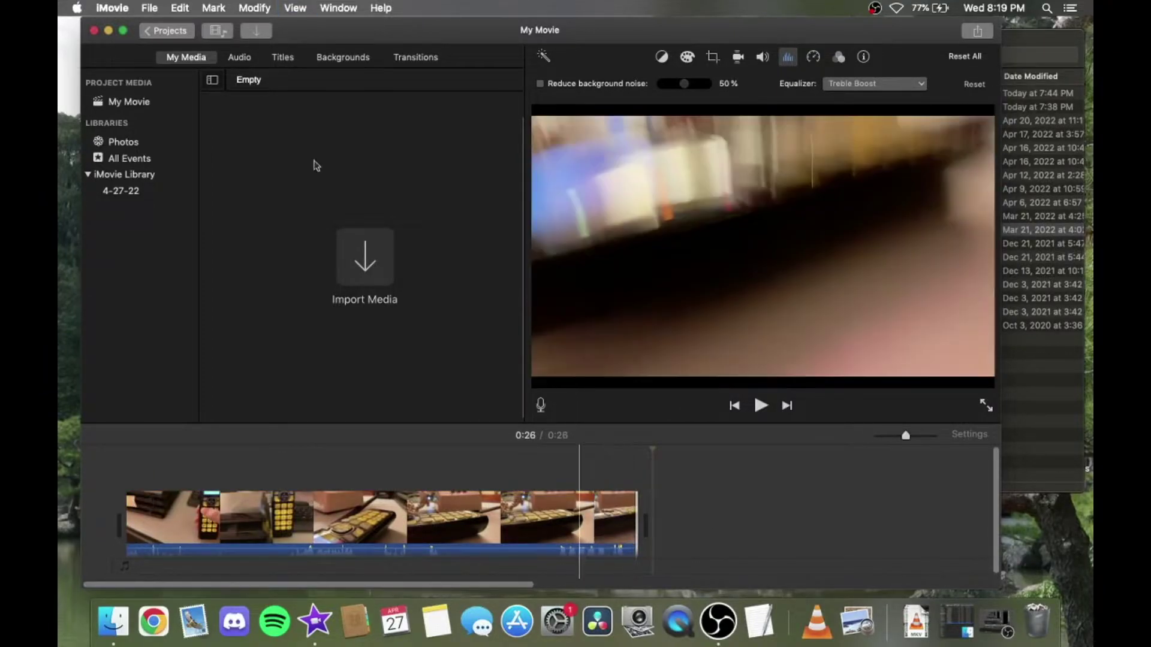
Preview the movie's ending, then rename the project to 'what?!?!??!?!??!?!??!'
click(430, 58)
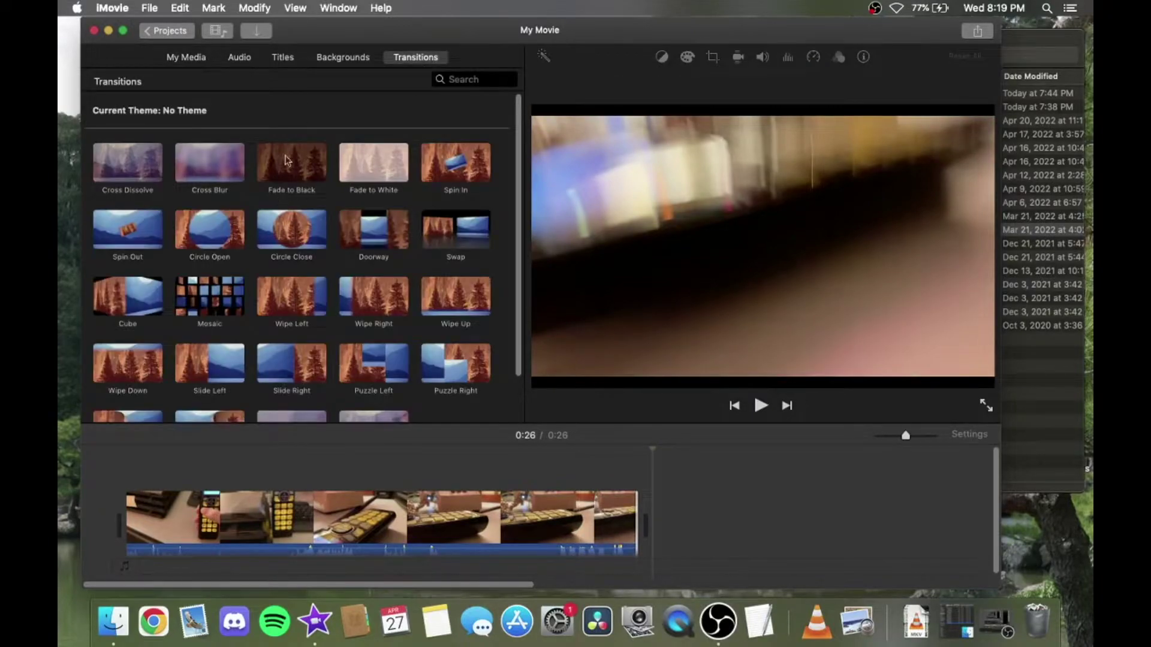
key(space)
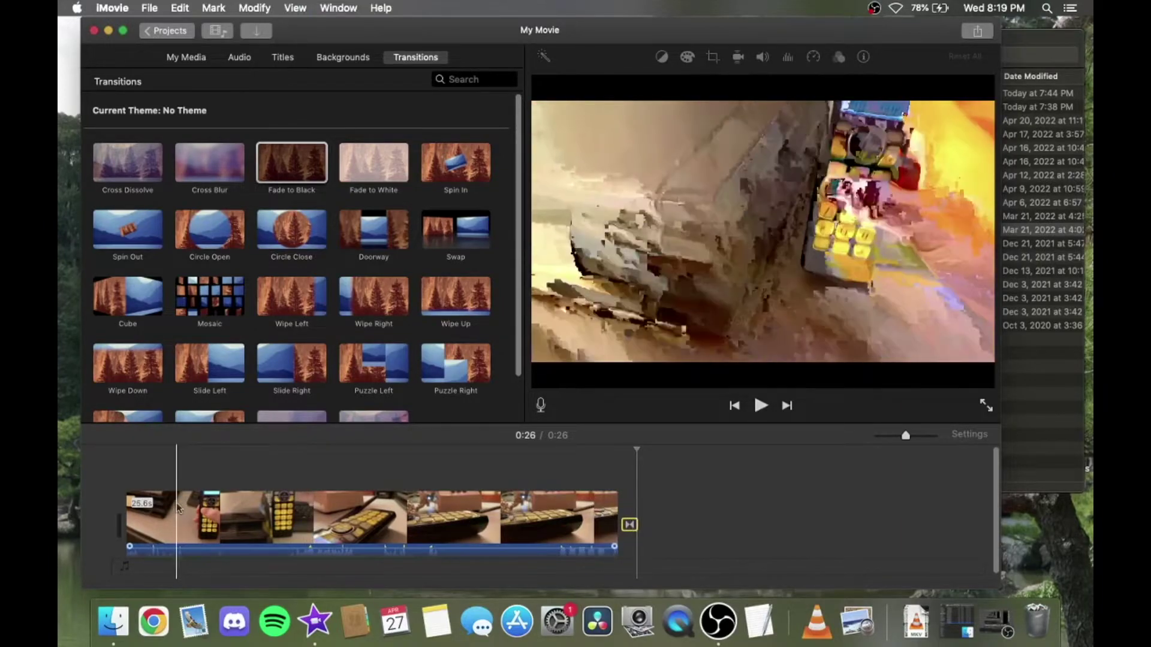
click(165, 31)
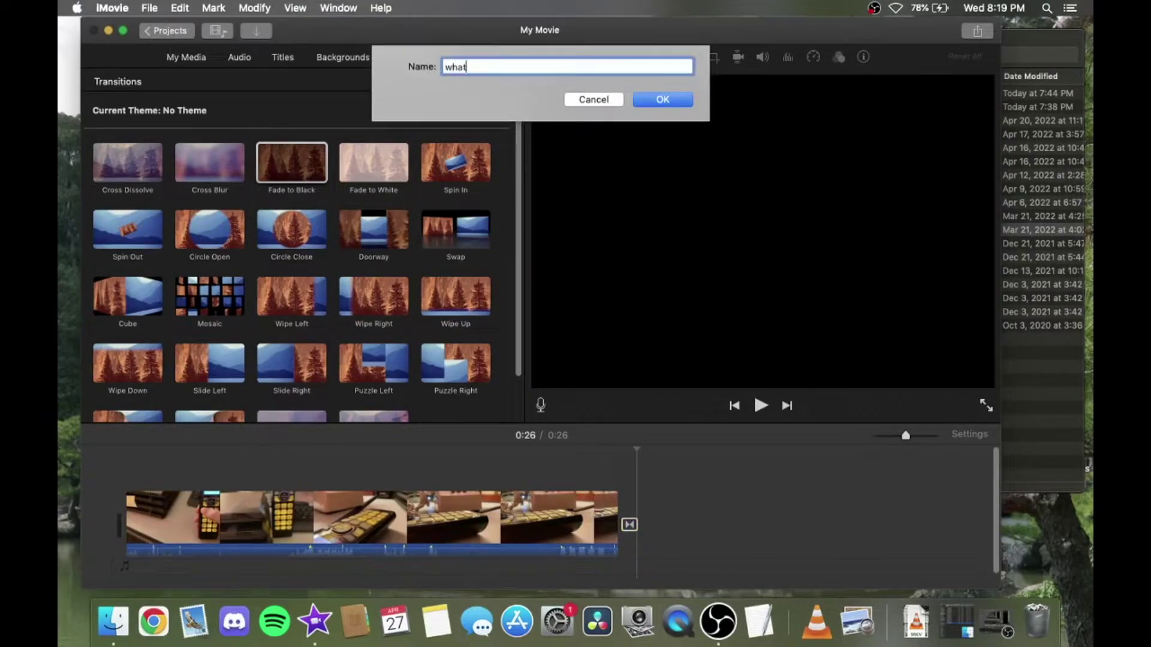
text(?!?!??!?!??!?!??!!?!!!)
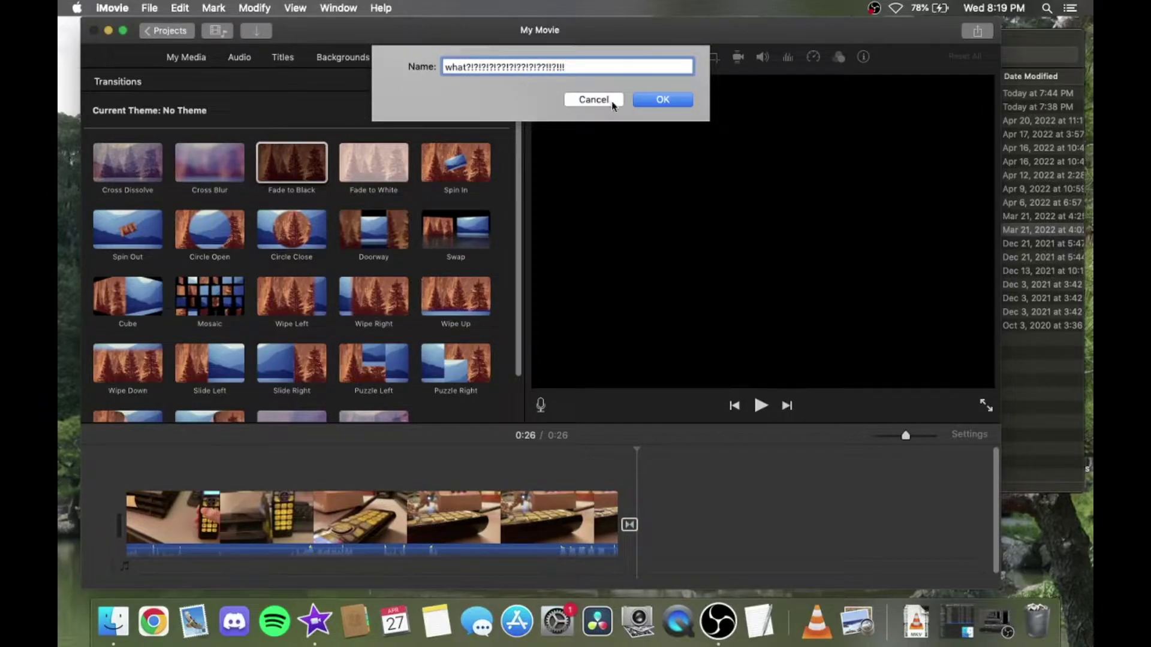
click(672, 103)
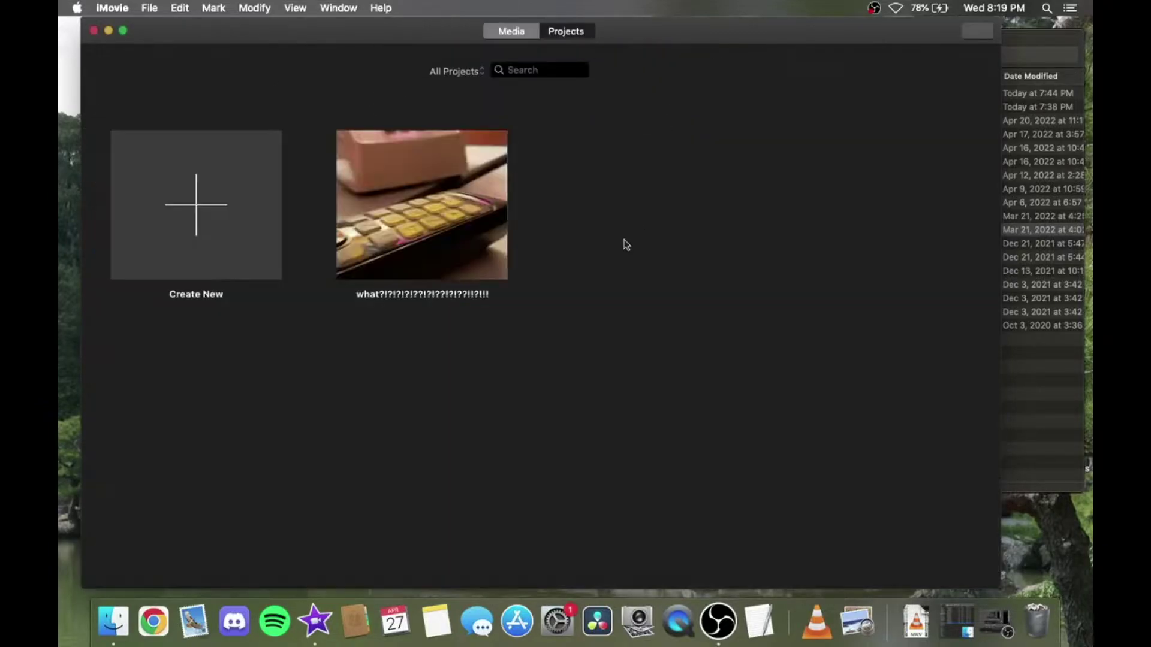
Export the project as a 1080p file saved into the Awaiting Upload folder
click(441, 232)
click(500, 293)
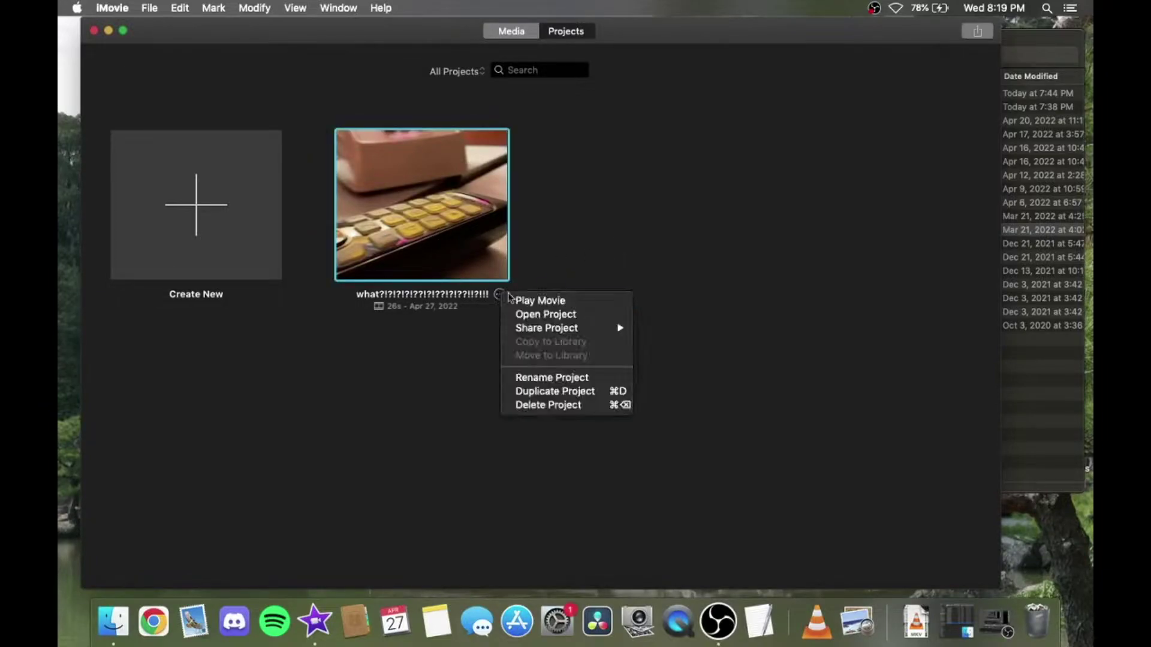
mouse_move(612, 327)
click(696, 424)
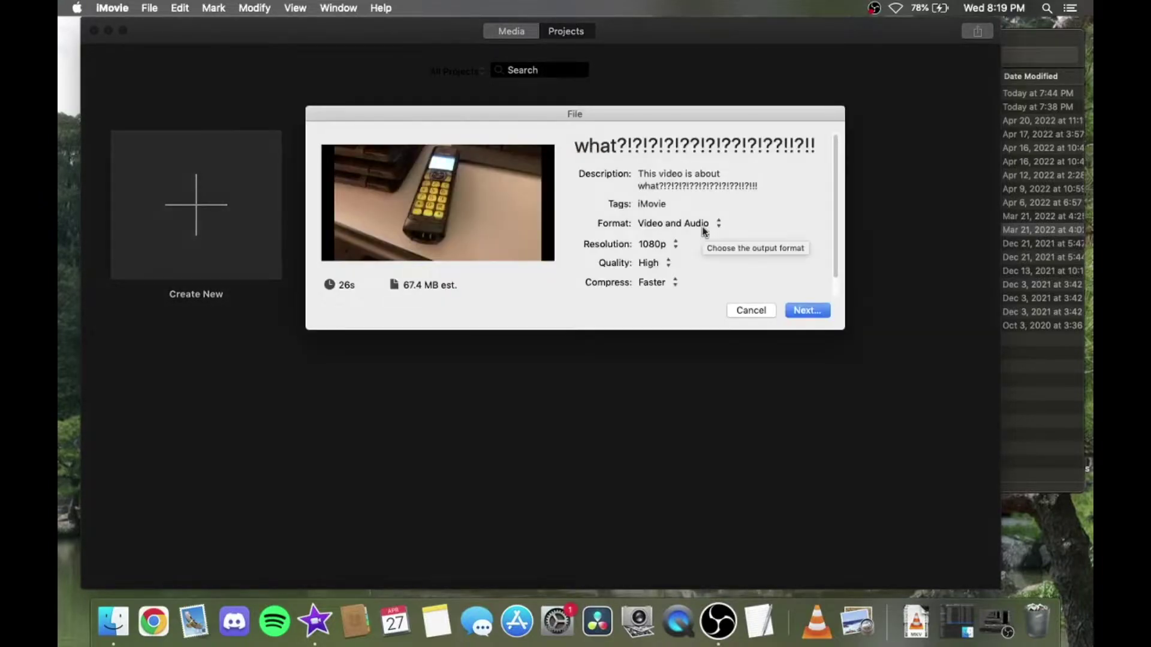
click(670, 245)
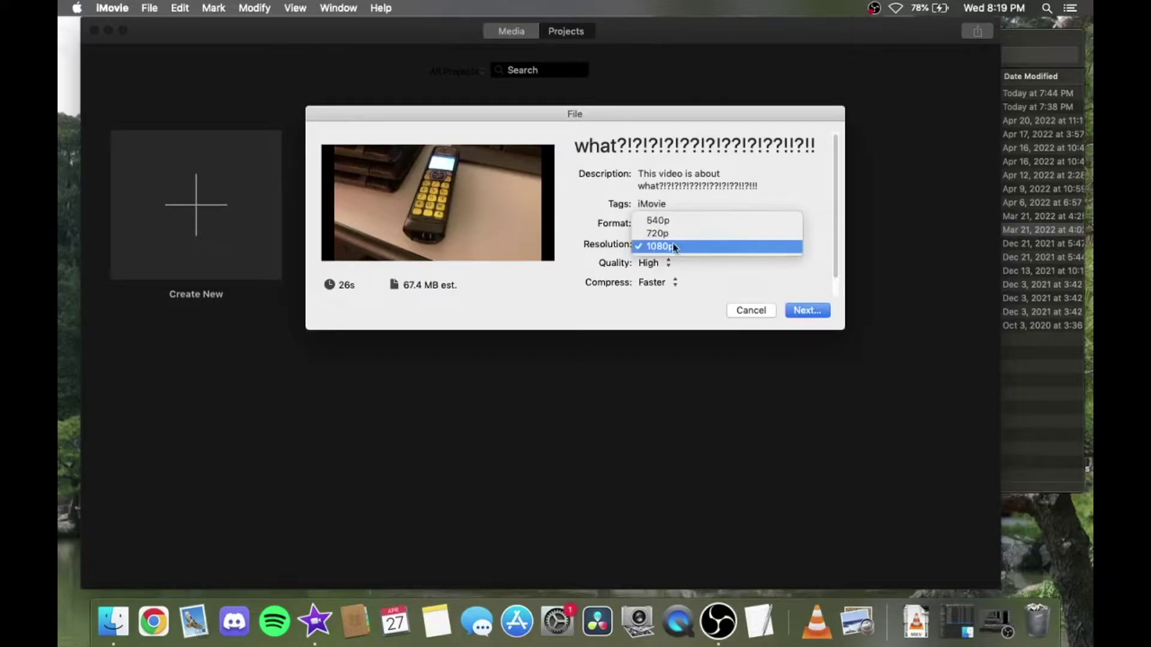
click(673, 246)
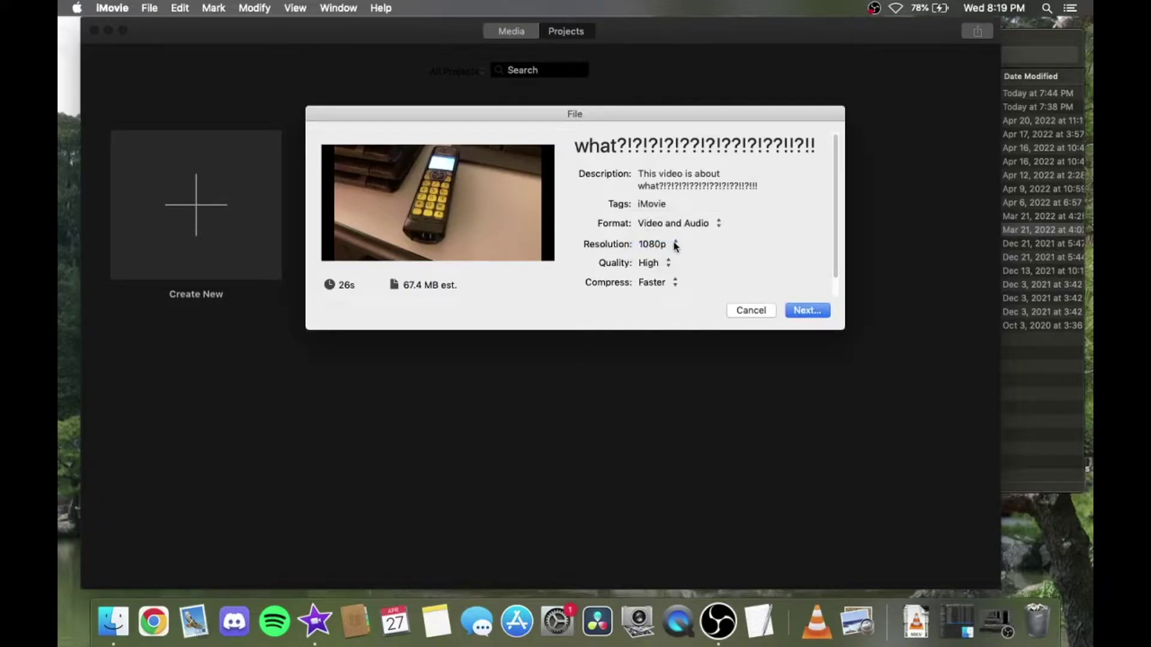
click(809, 310)
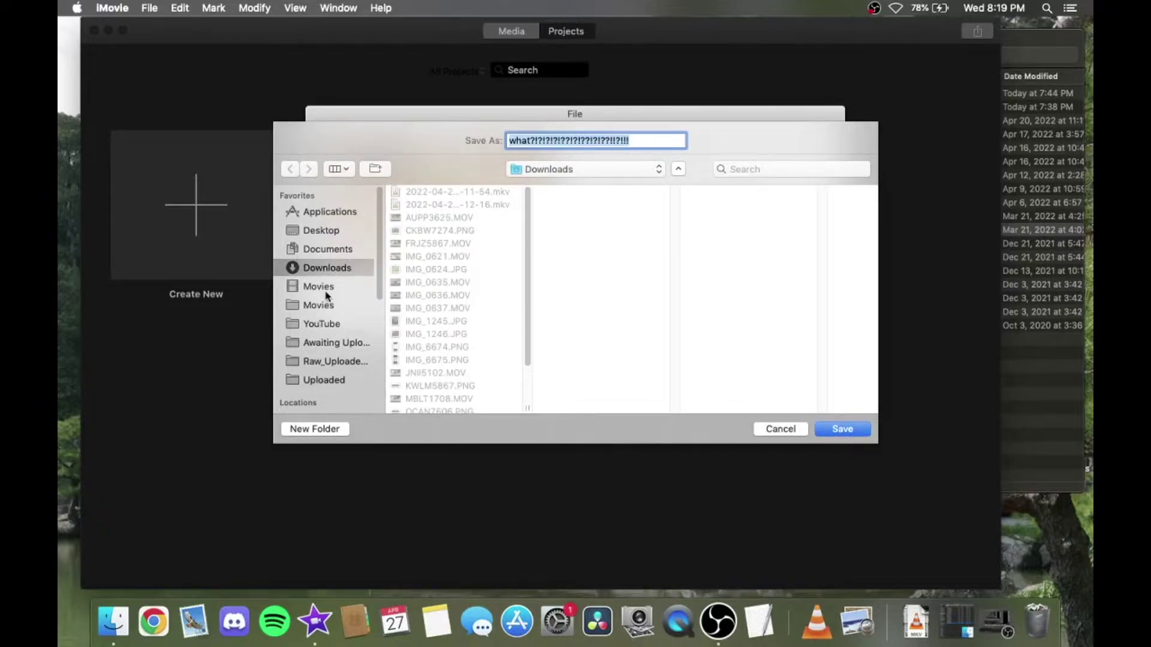
click(329, 344)
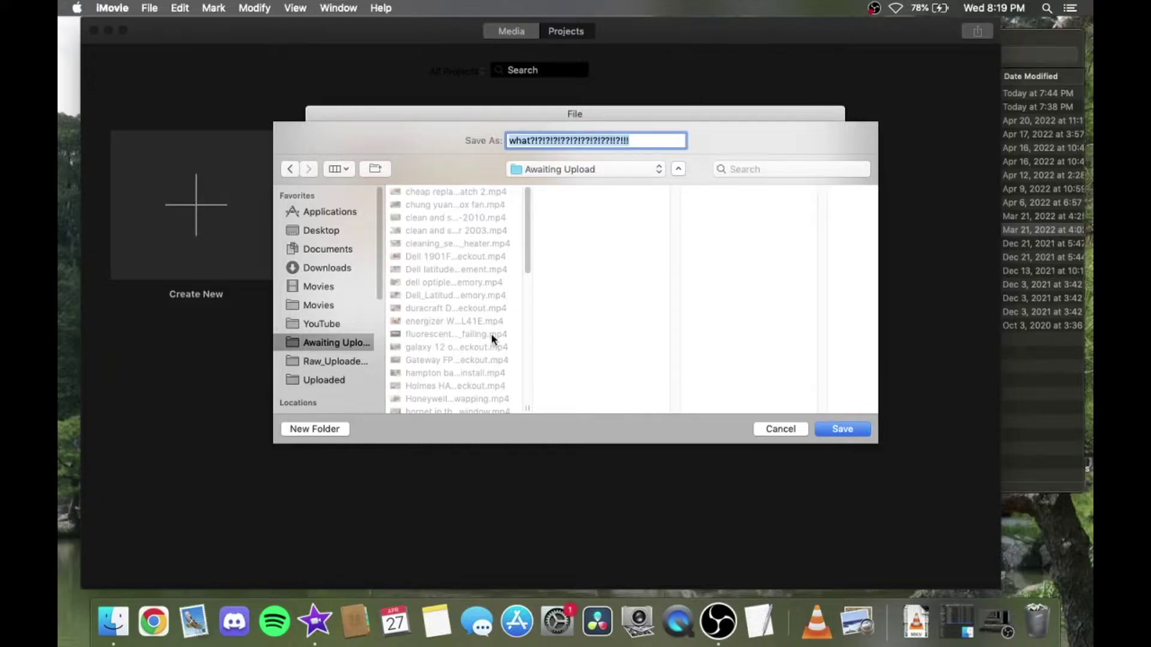
click(842, 429)
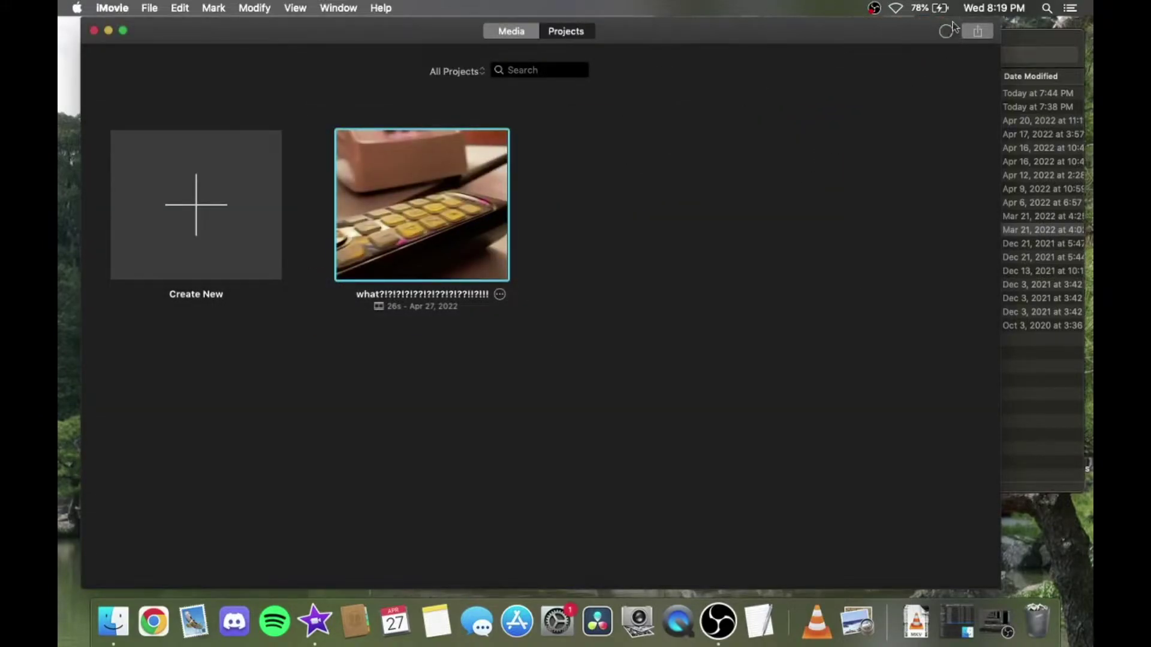
Wait for the export, dismiss the Share Successful notice and bring the Current folder forward
click(945, 33)
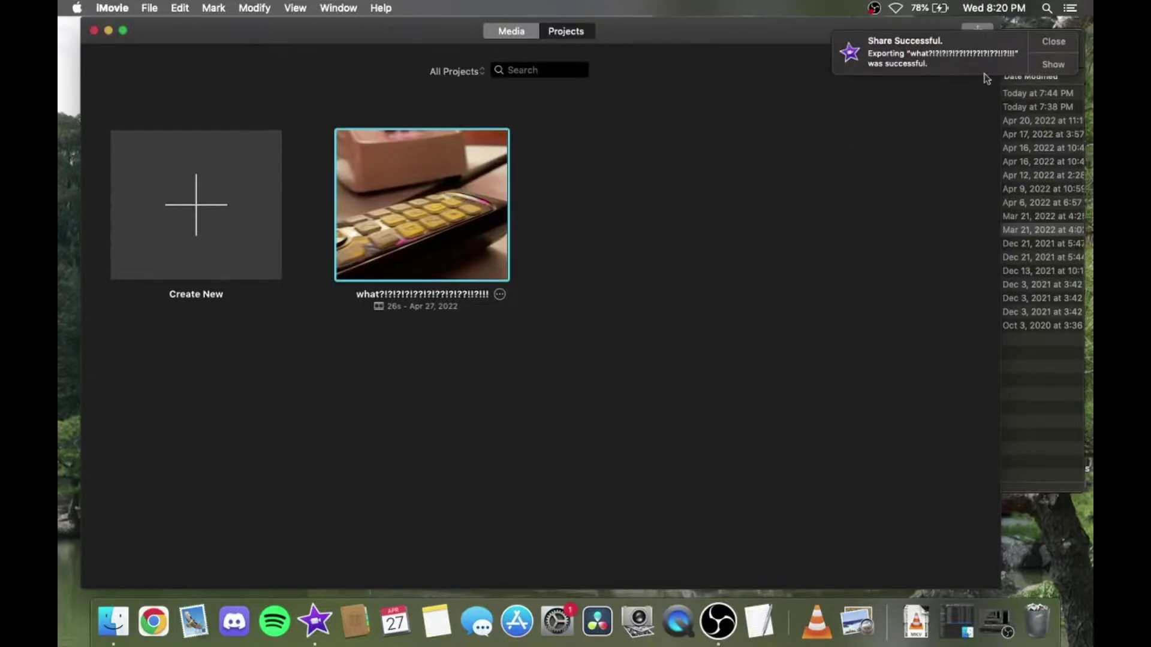
click(1046, 42)
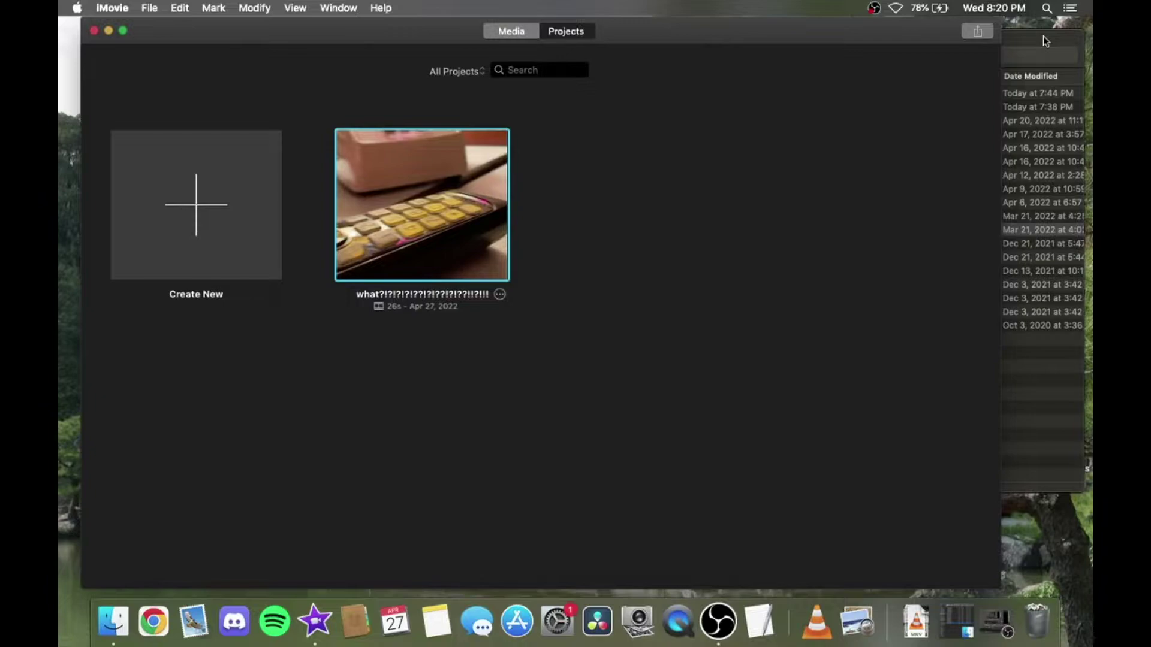
click(1046, 41)
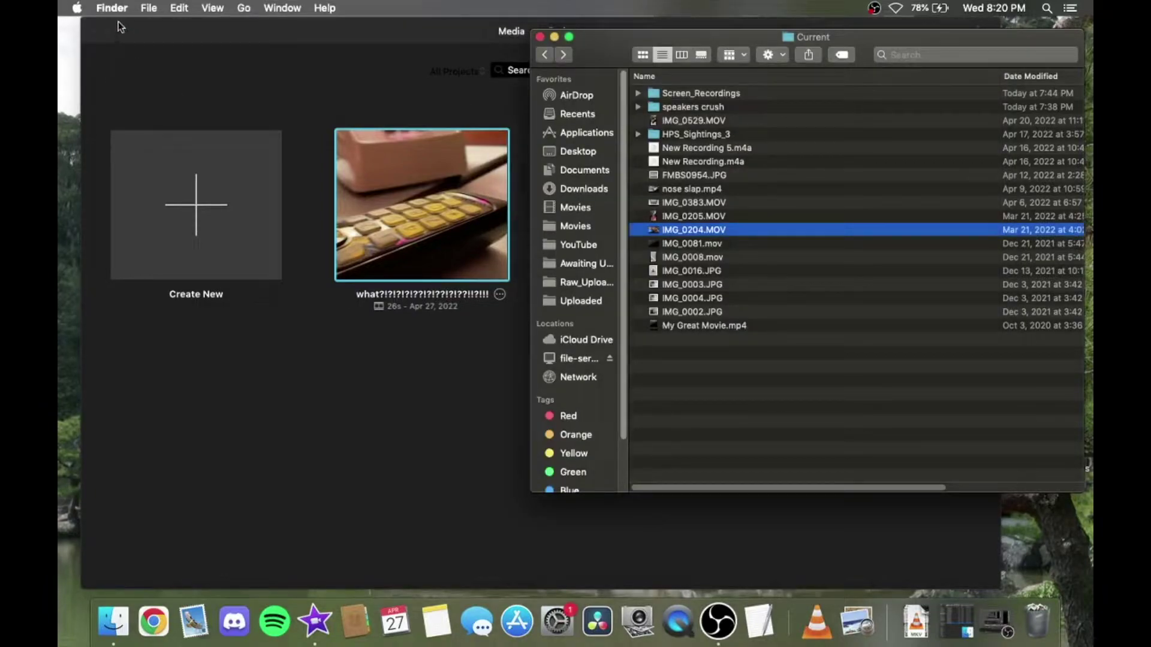
Open a second Finder window on the Awaiting Upload folder and enlarge it
click(148, 8)
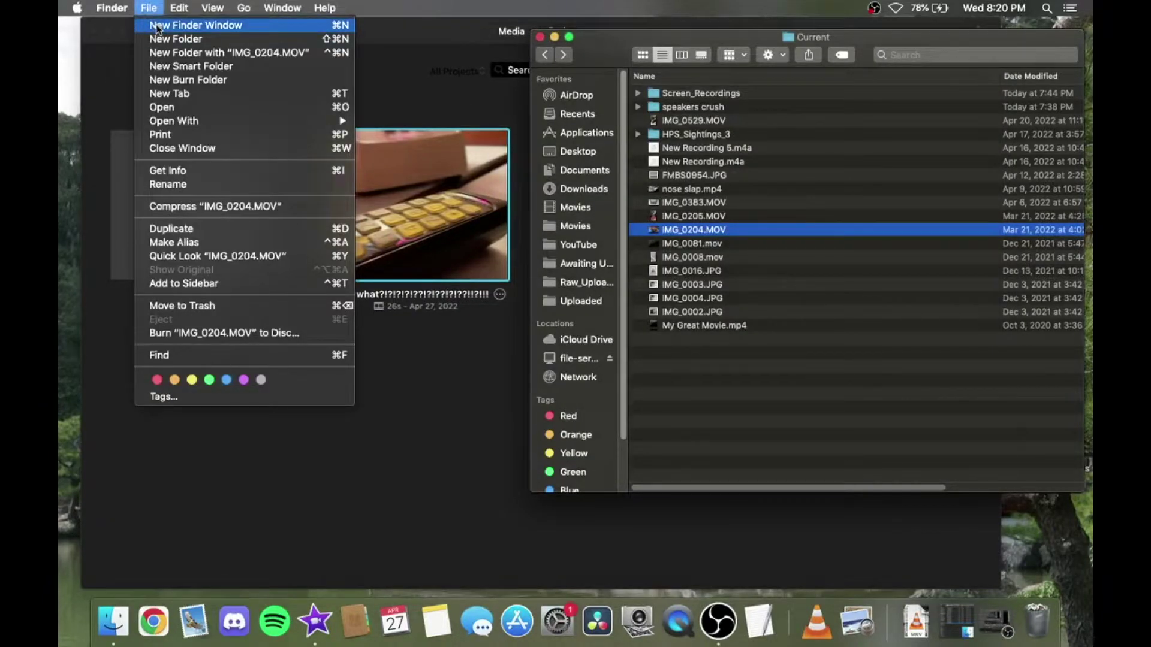
click(157, 27)
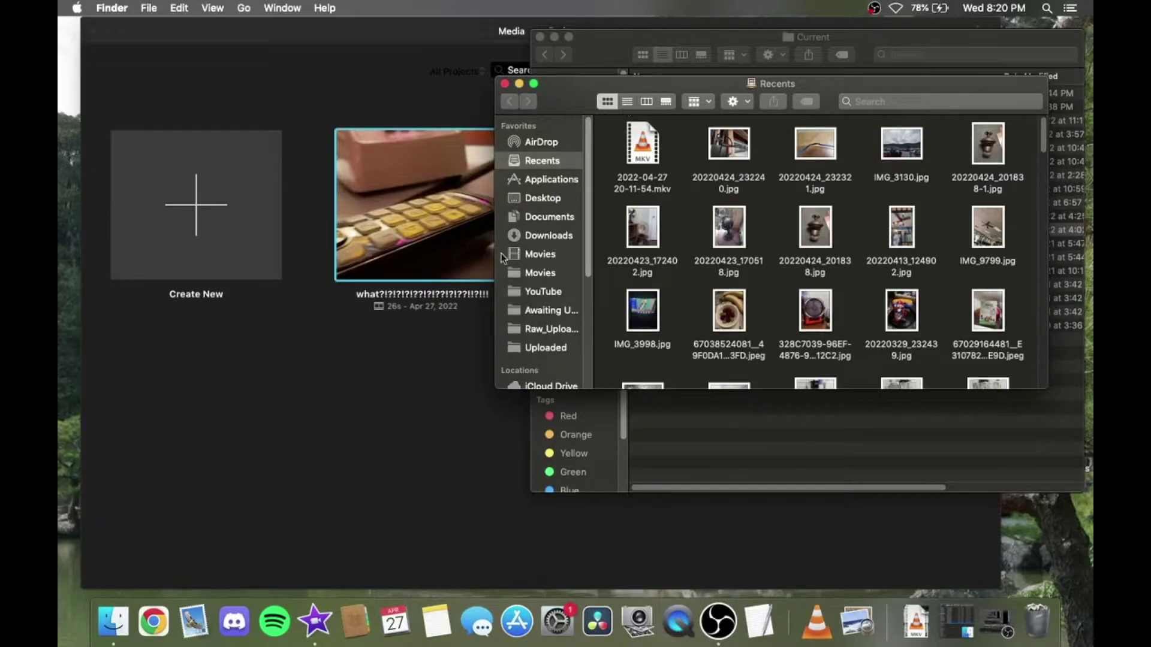
click(546, 317)
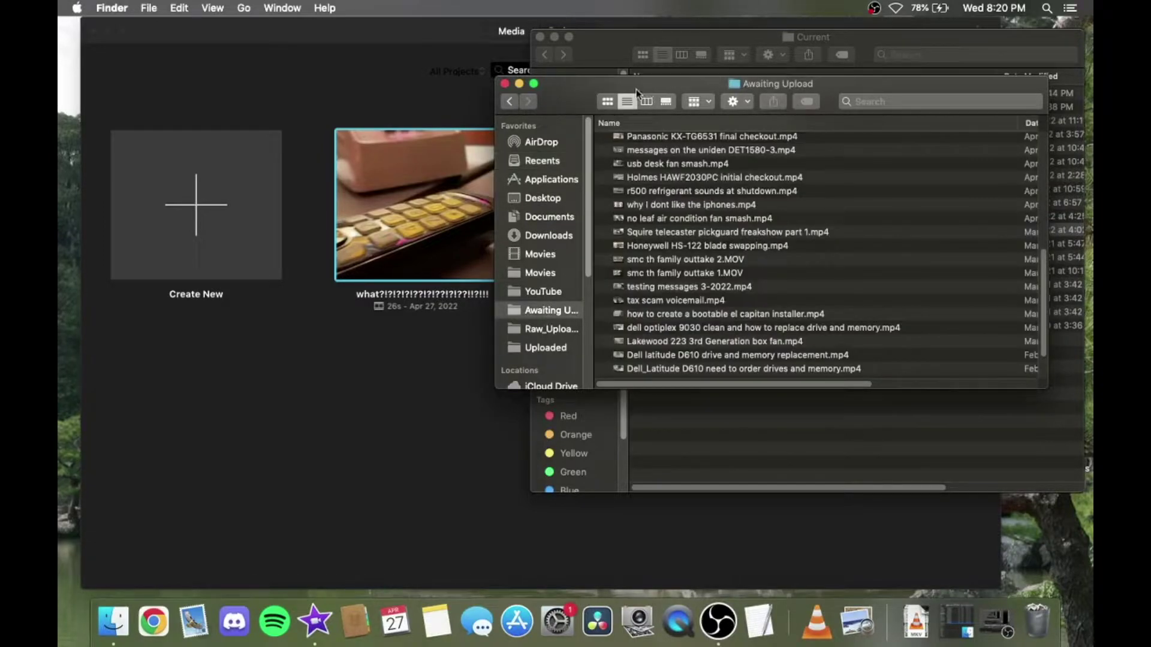
scroll(657, 171, down, 2)
scroll(661, 181, up, 10)
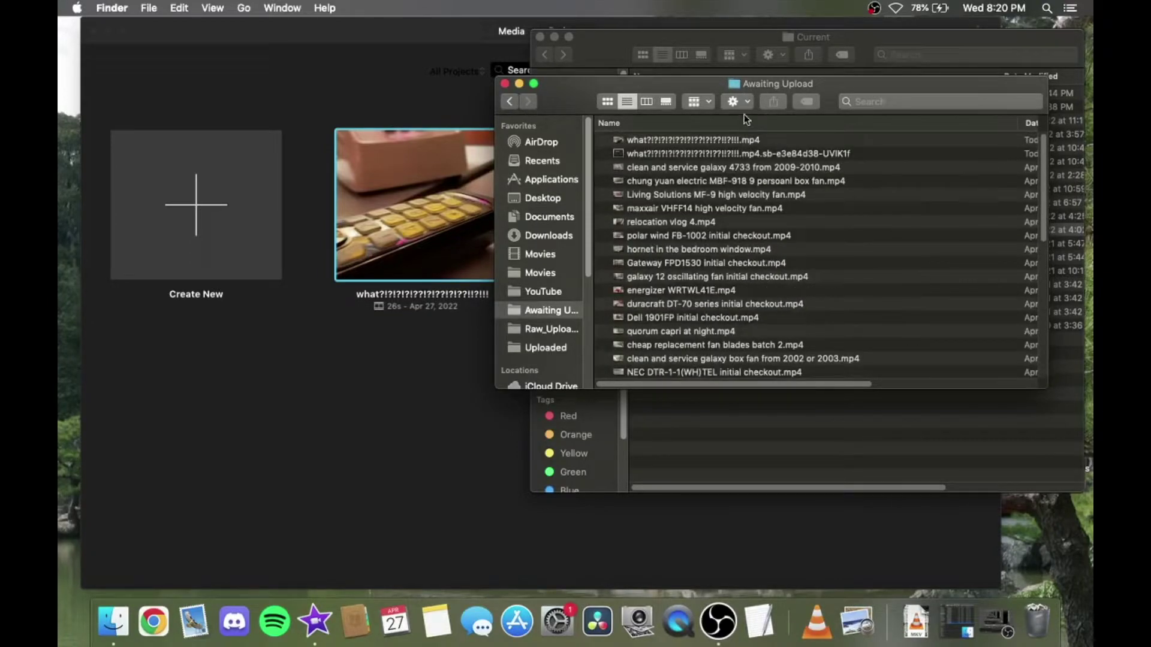
drag(843, 84, 659, 49)
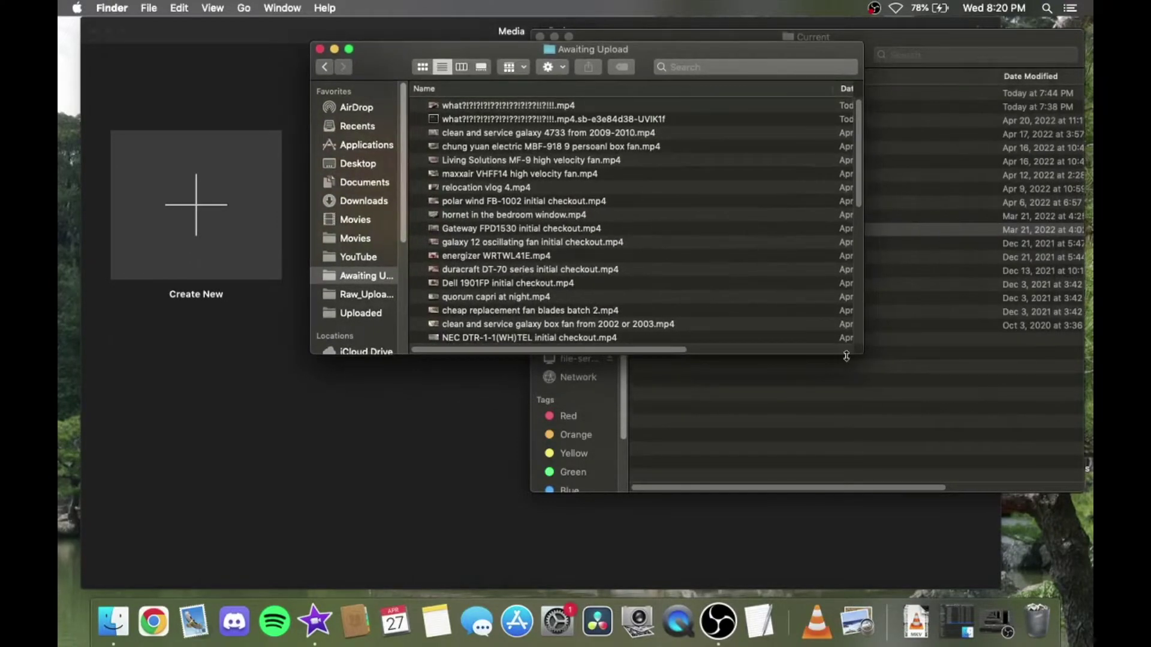
drag(863, 355, 1022, 508)
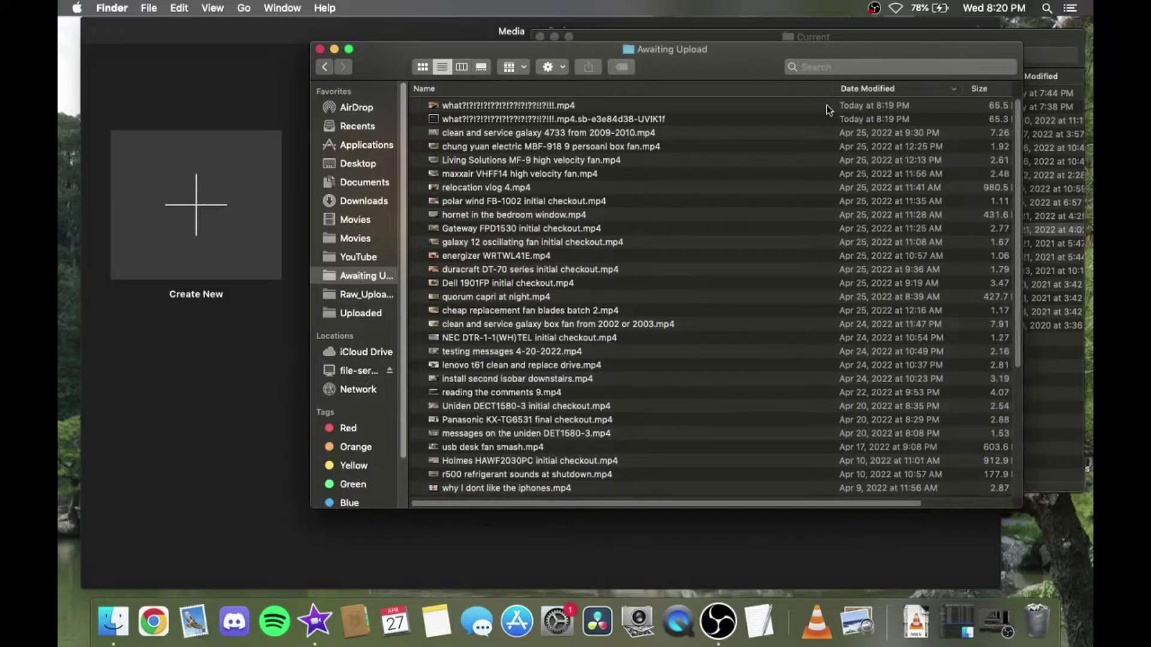
drag(831, 88, 725, 104)
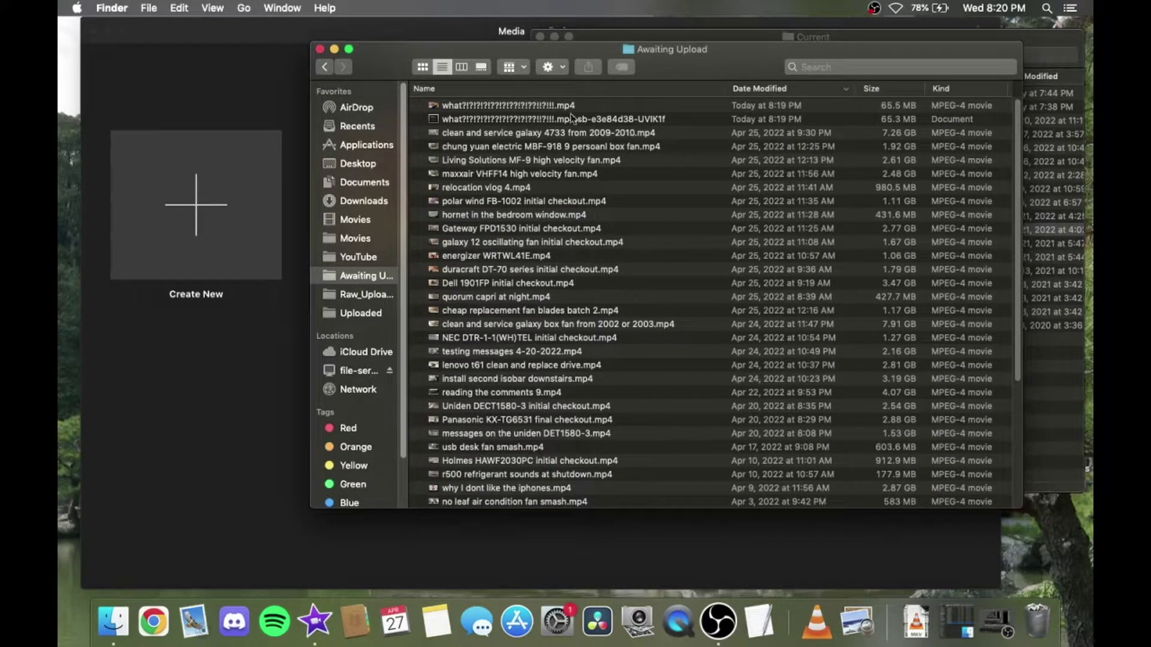
Delete the leftover .sb temporary file from Awaiting Upload
click(779, 120)
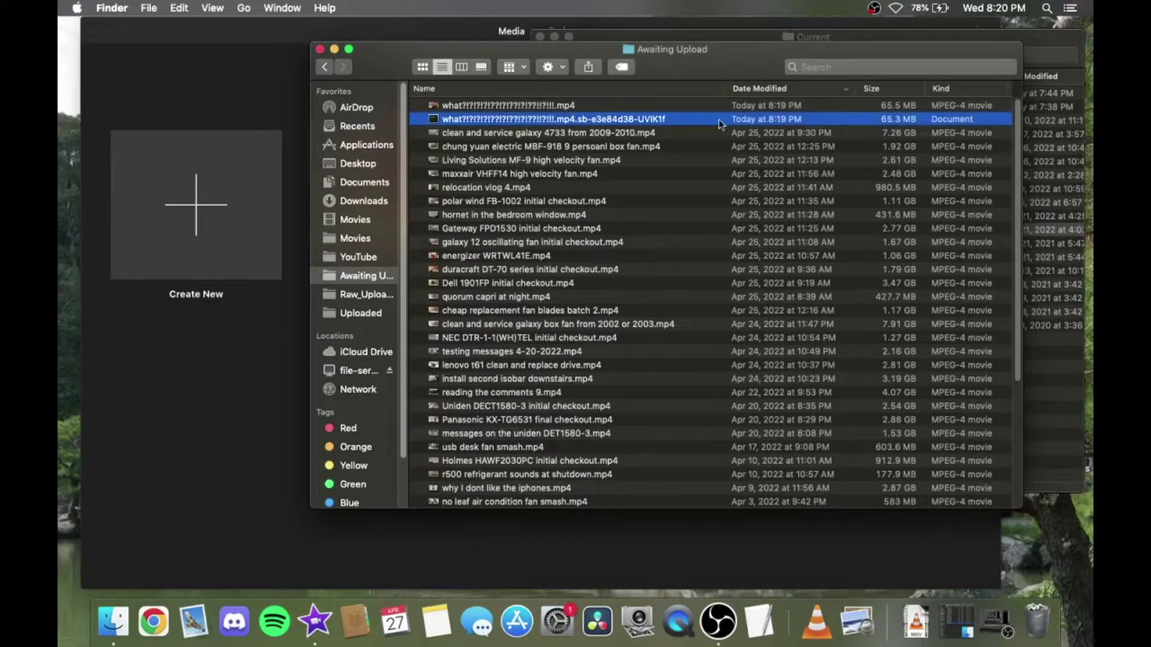
right_click(625, 123)
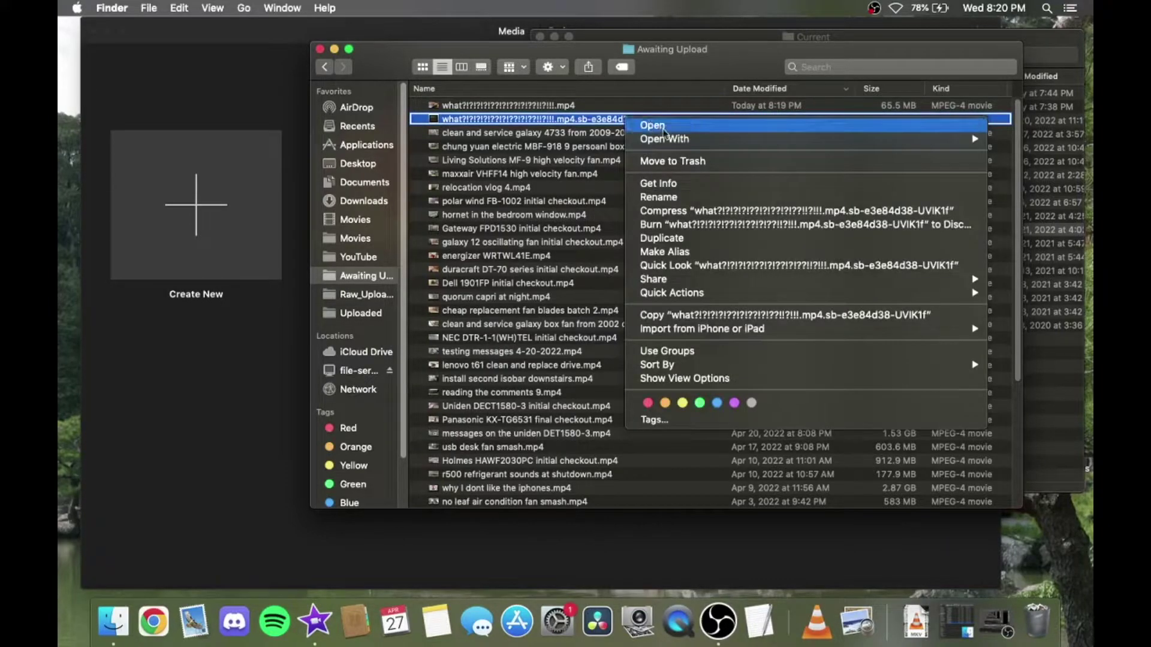
click(674, 161)
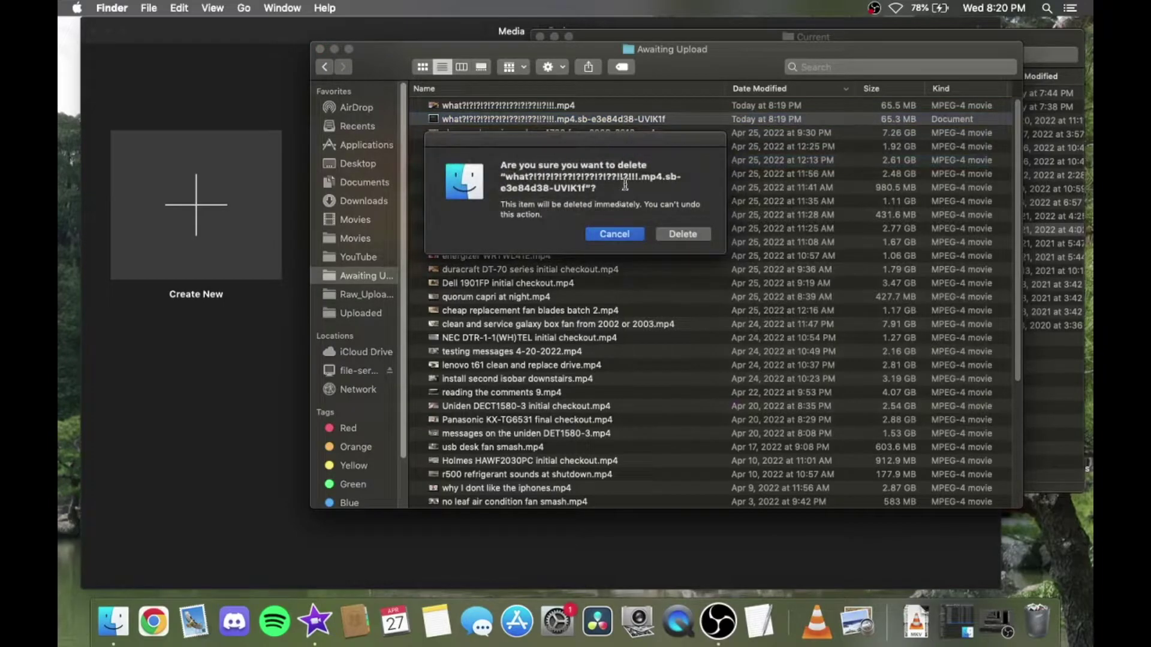
click(662, 238)
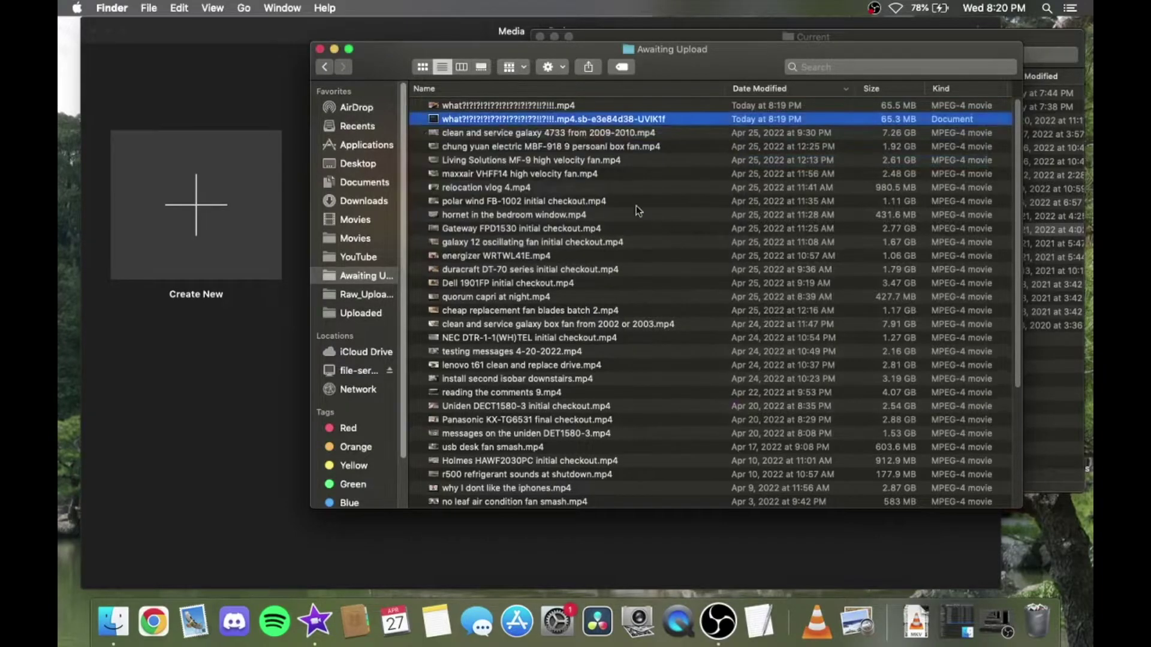
Preview the exported mp4 video, then move the Awaiting Upload window aside
click(540, 106)
key(space)
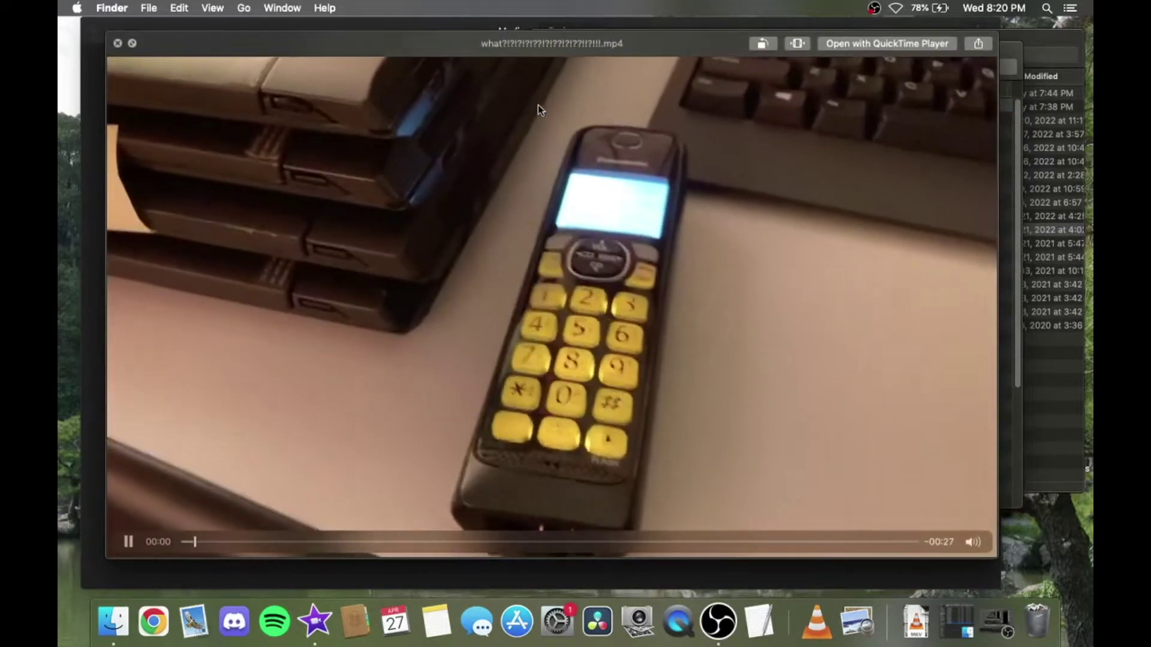
key(space)
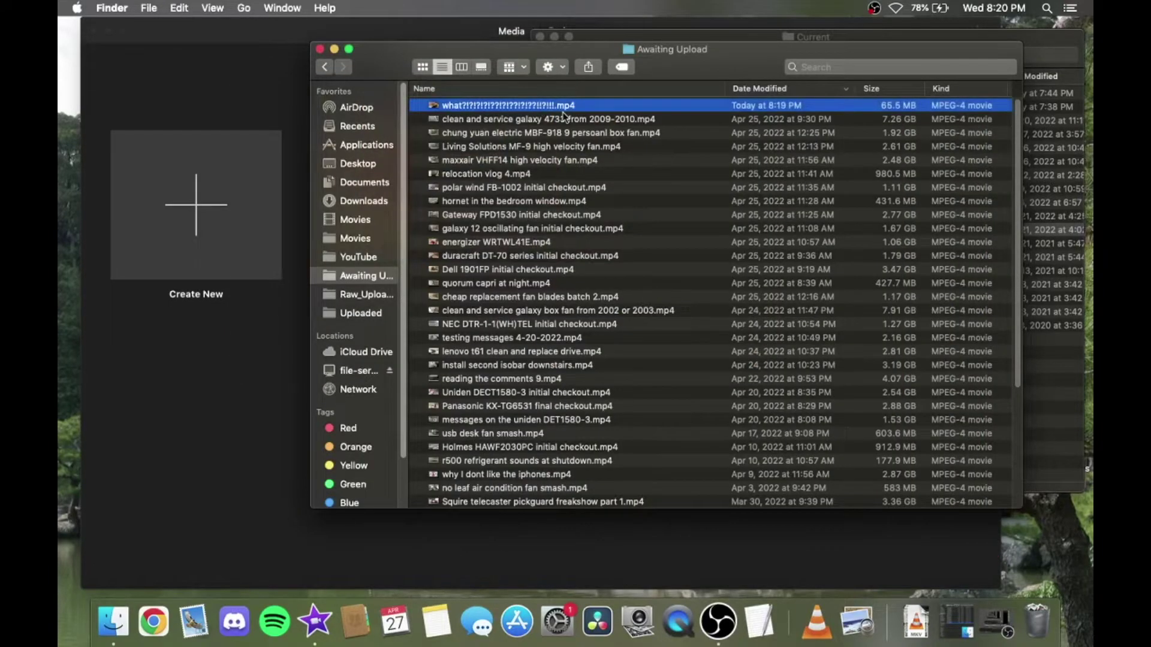
drag(662, 70, 641, 100)
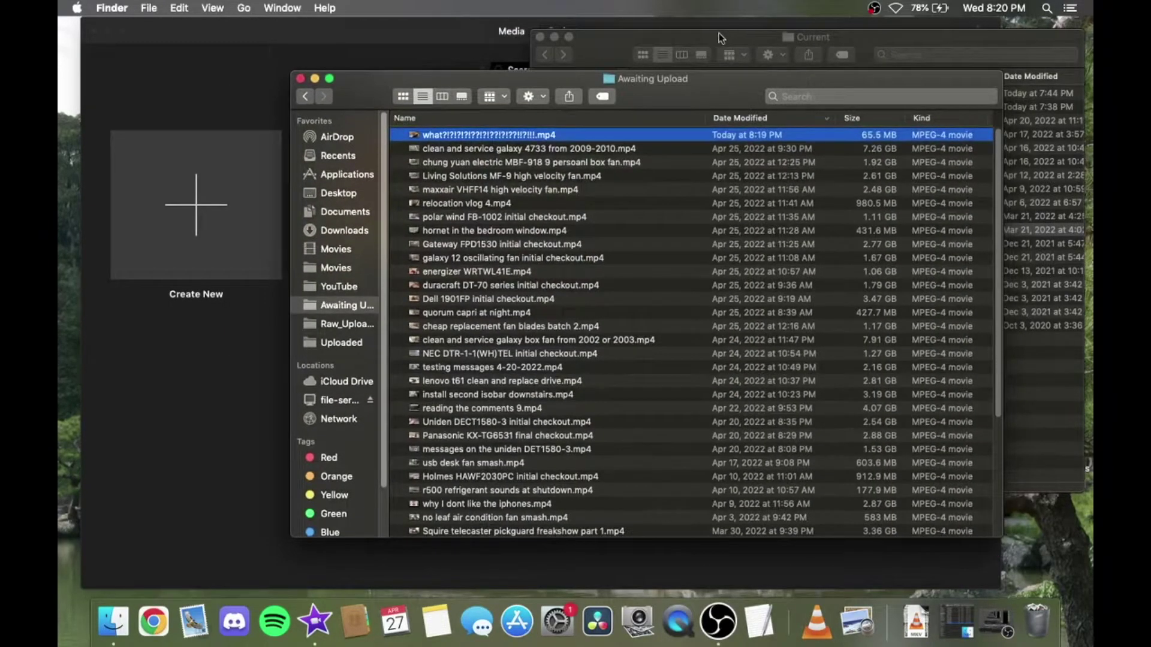
Delete IMG_0204.MOV from the Current folder and preview IMG_0205.MOV
click(737, 37)
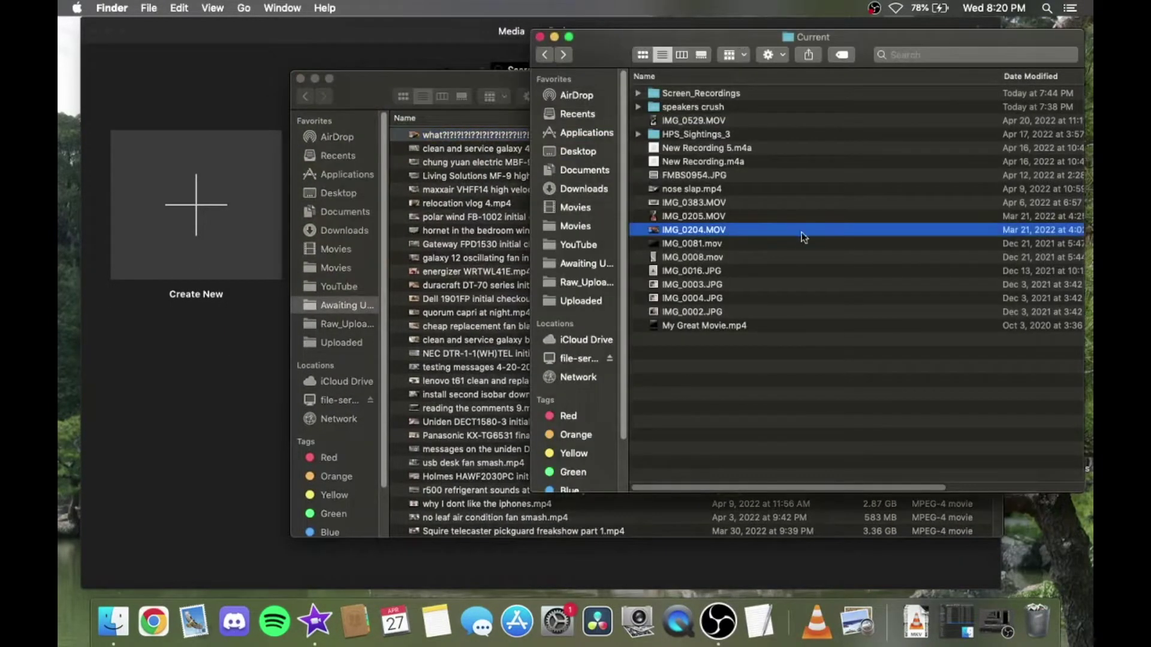
right_click(717, 229)
click(769, 273)
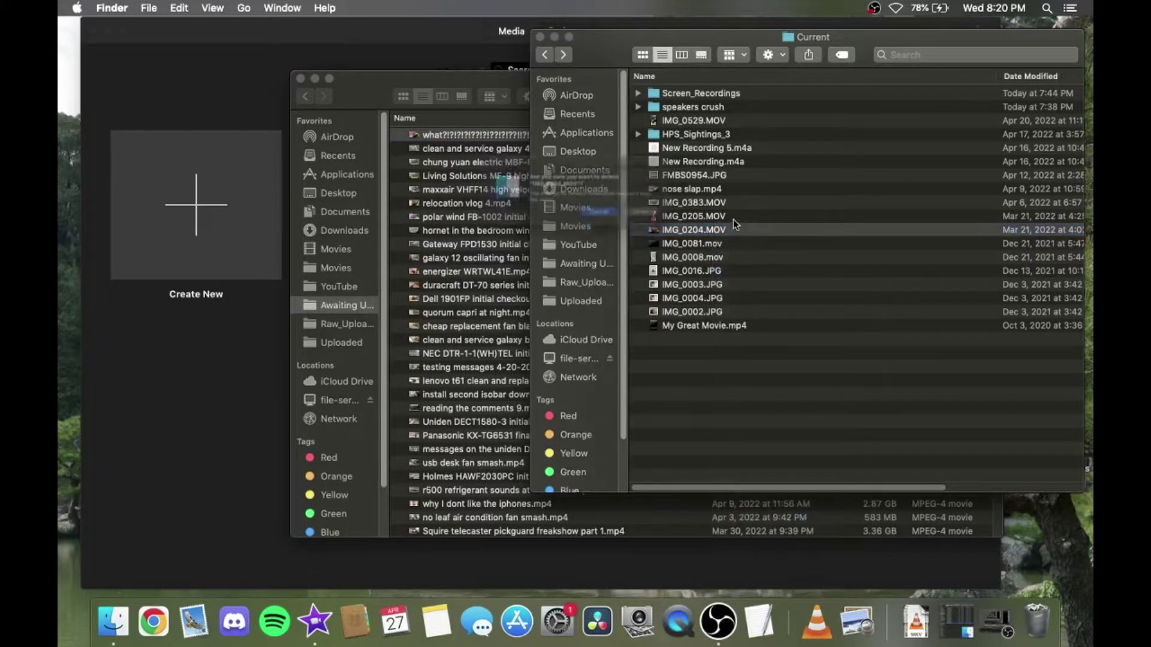
click(685, 227)
click(706, 217)
key(space)
key(space)
Create another new Movie project in iMovie
click(211, 87)
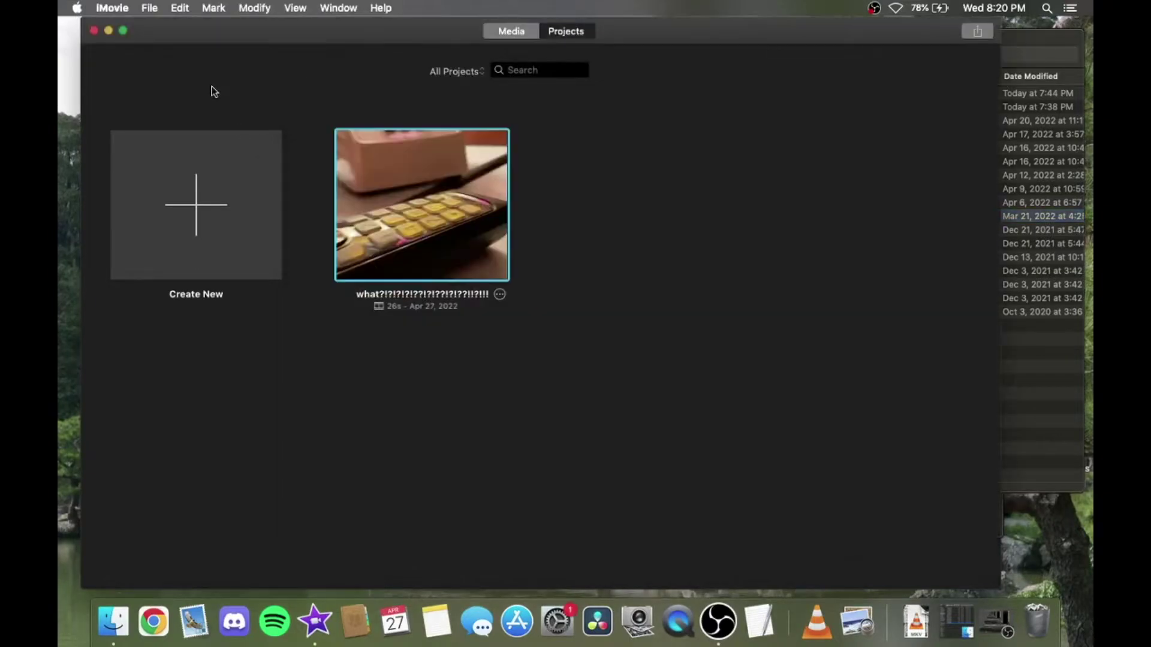
click(209, 208)
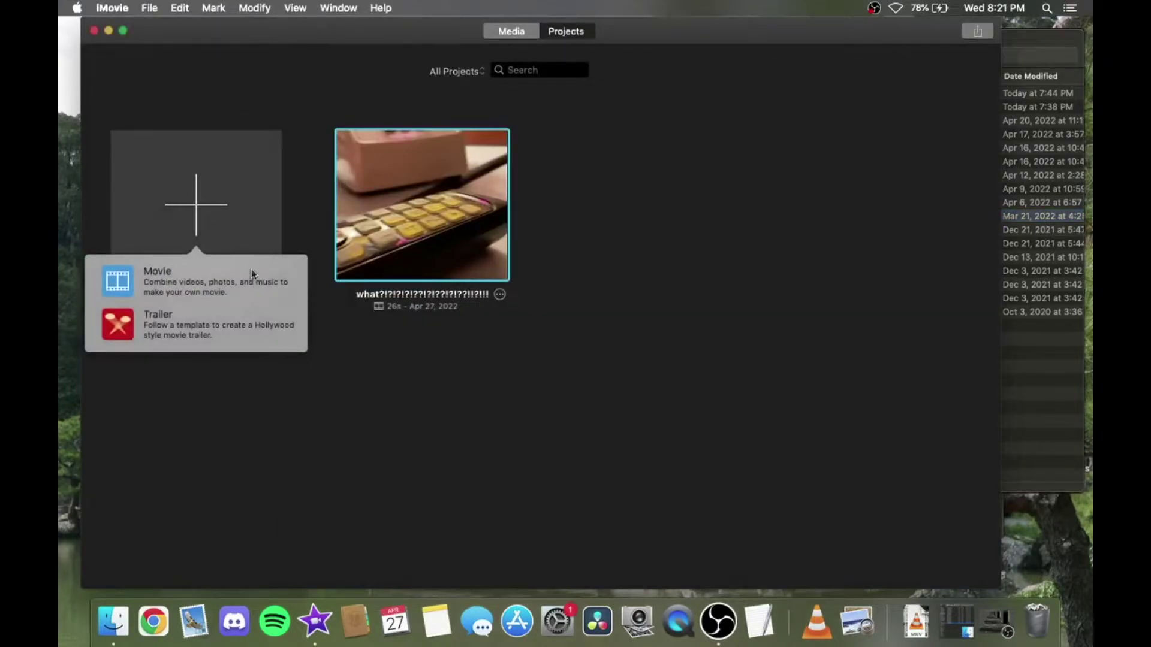
click(258, 278)
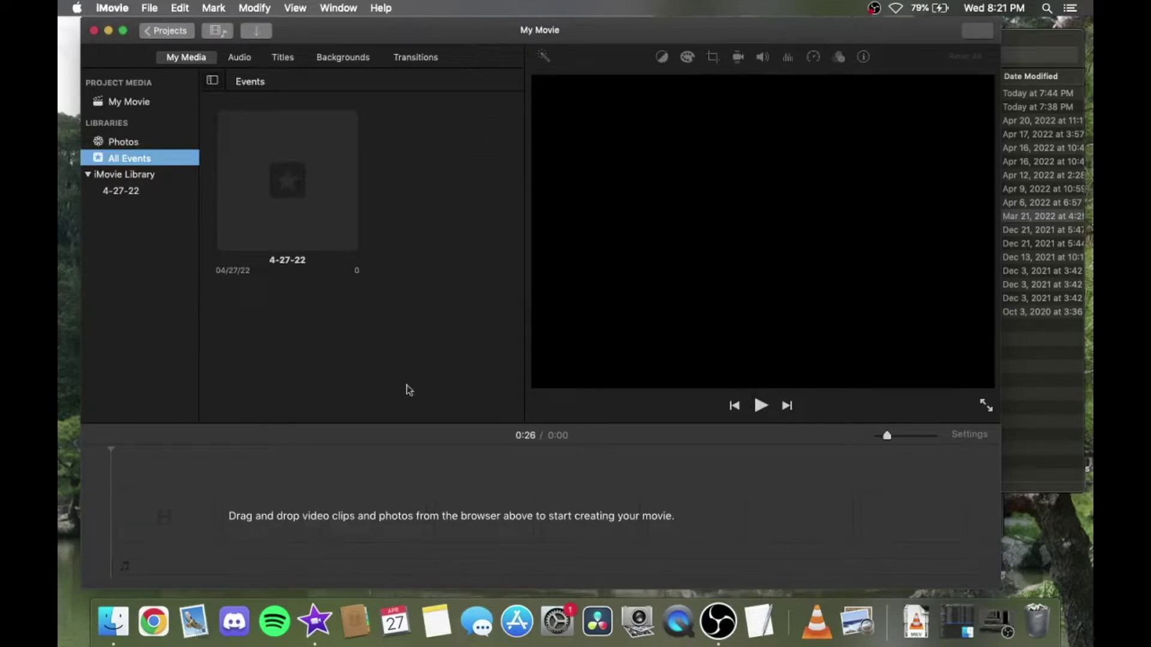
Drag IMG_0205.MOV into the new timeline and switch between the All Media and 4-27-22 views
click(1043, 353)
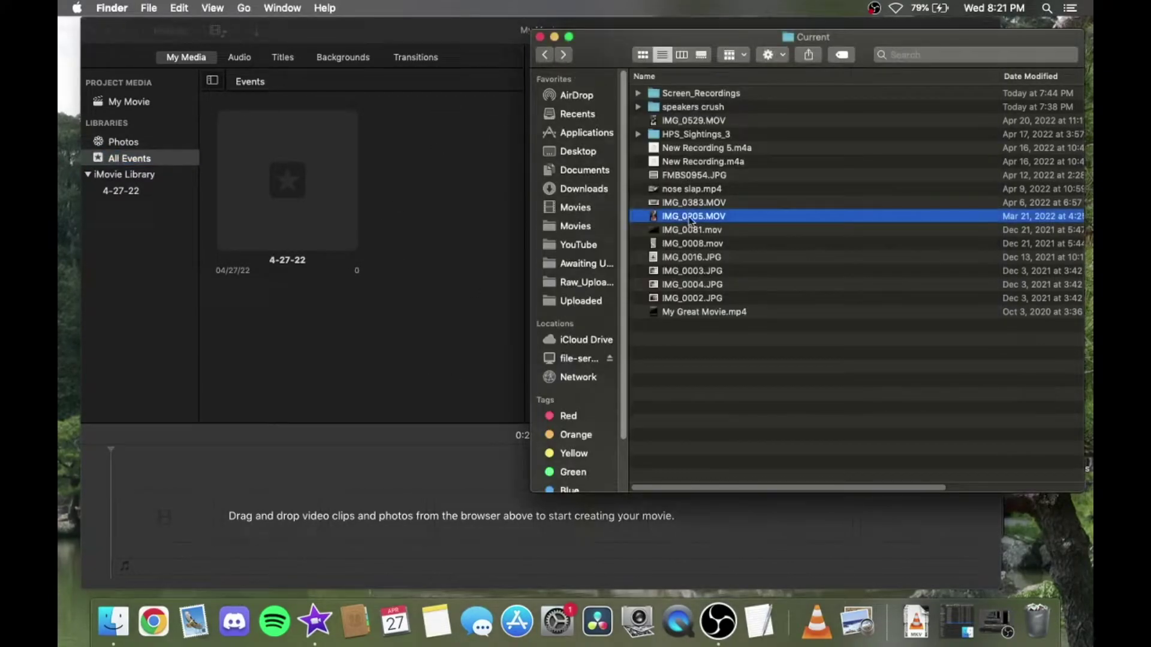
drag(690, 221, 455, 467)
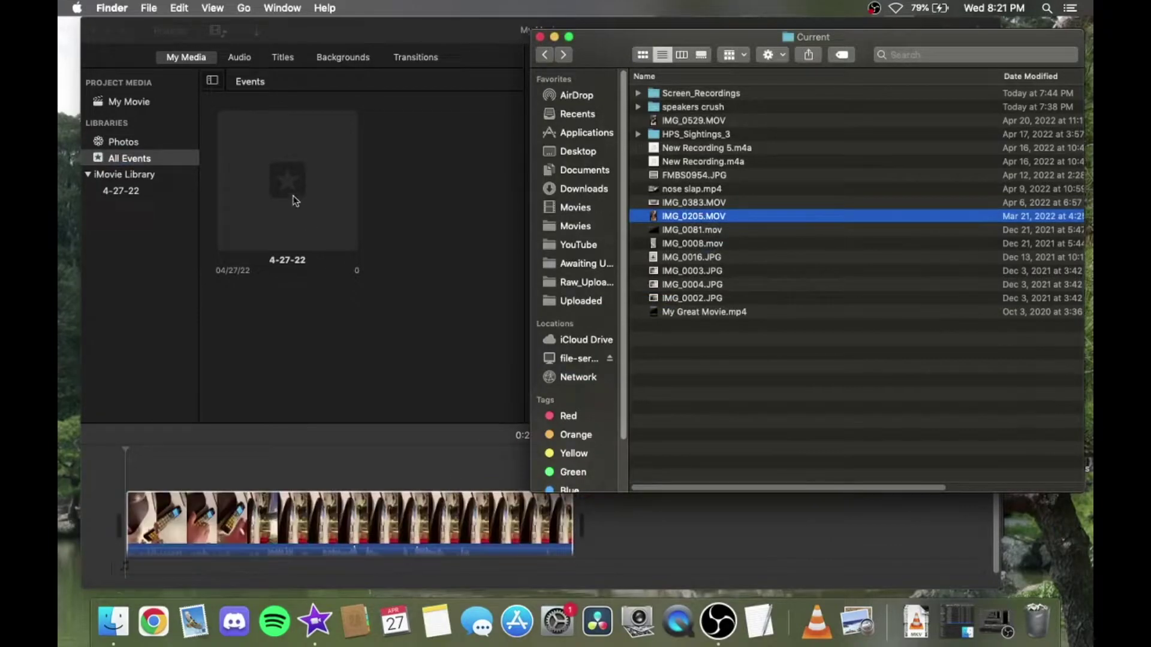
click(319, 300)
click(136, 189)
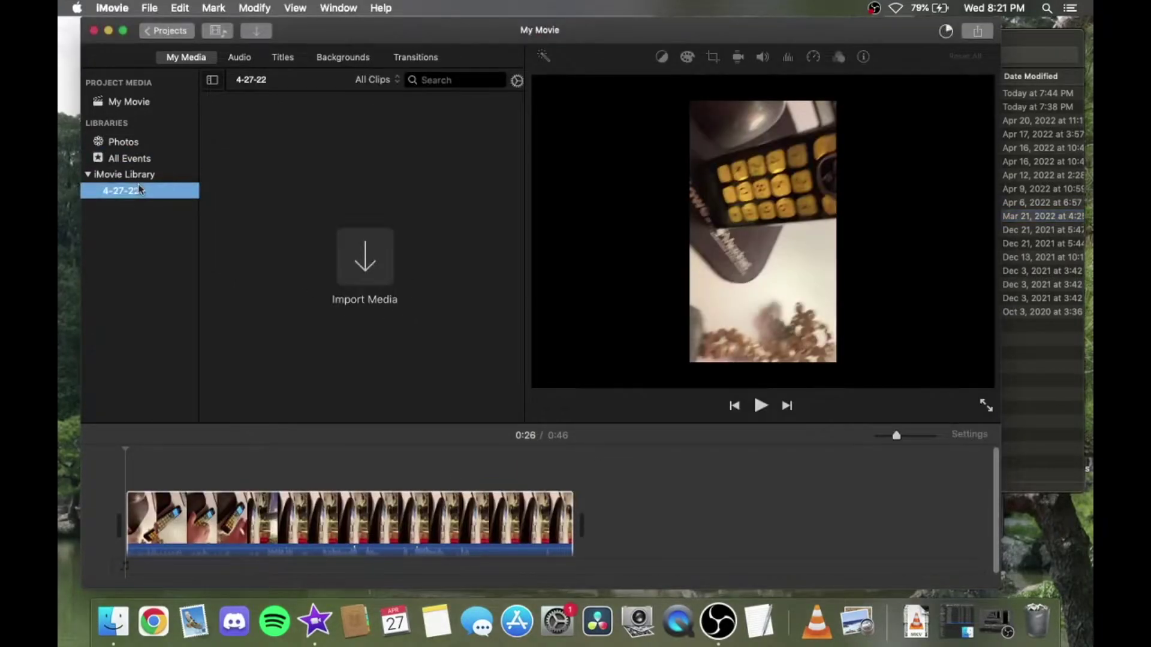
click(154, 175)
click(155, 189)
click(138, 176)
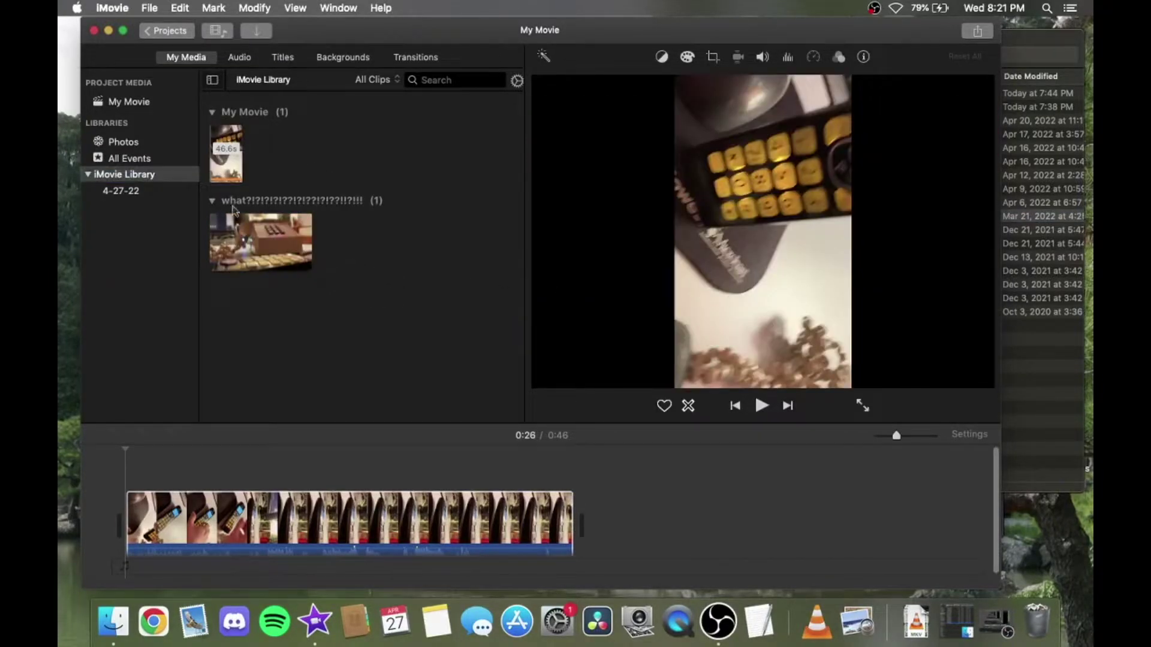
click(151, 192)
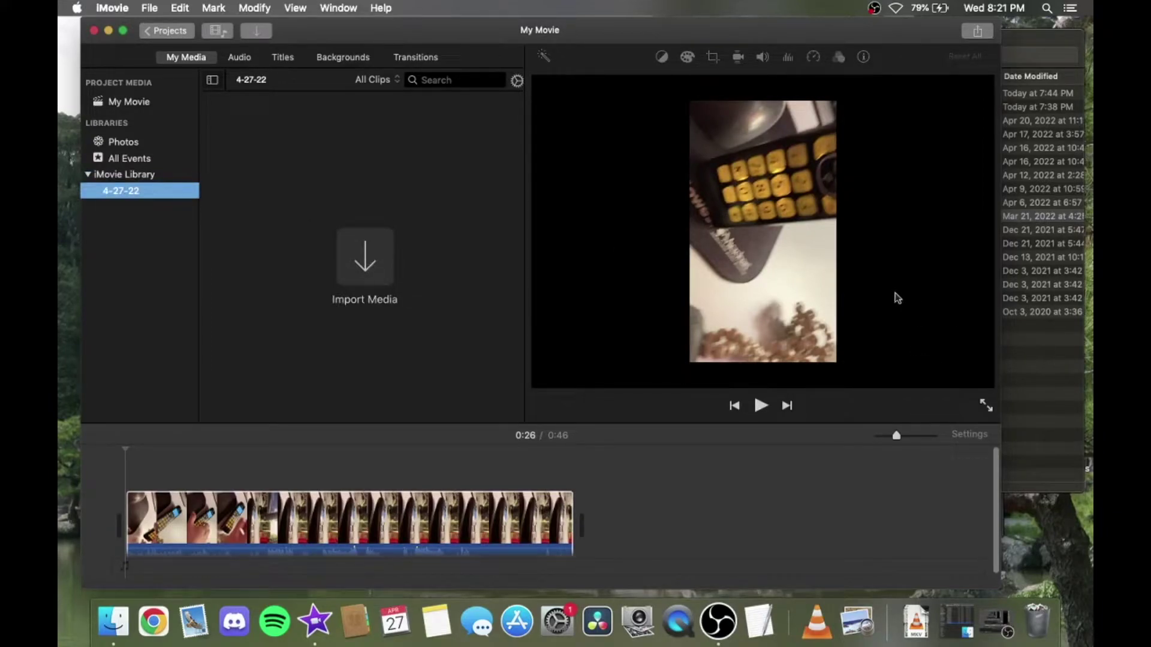
Play the movie from the start of the timeline
click(329, 446)
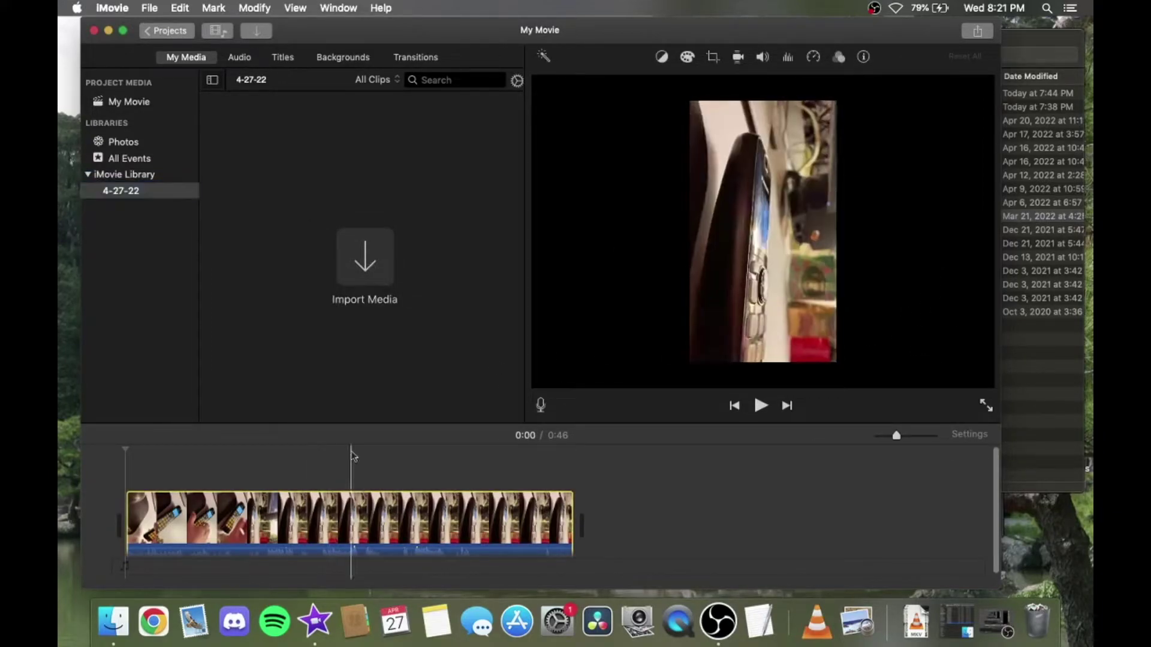
click(671, 496)
key(space)
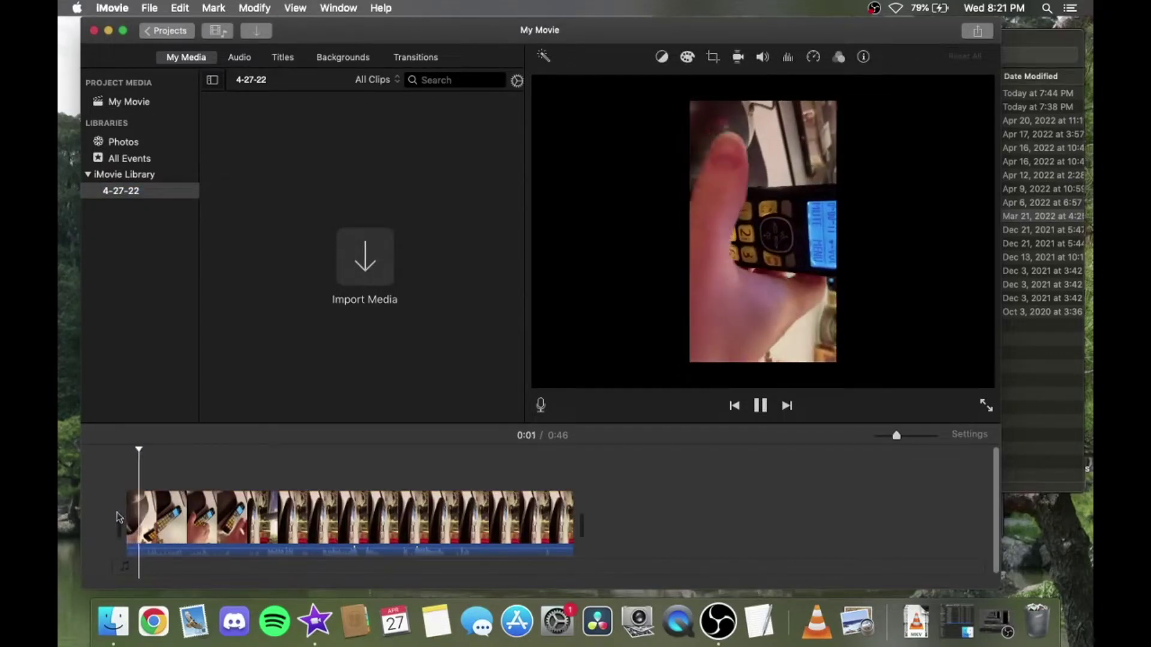
key(space)
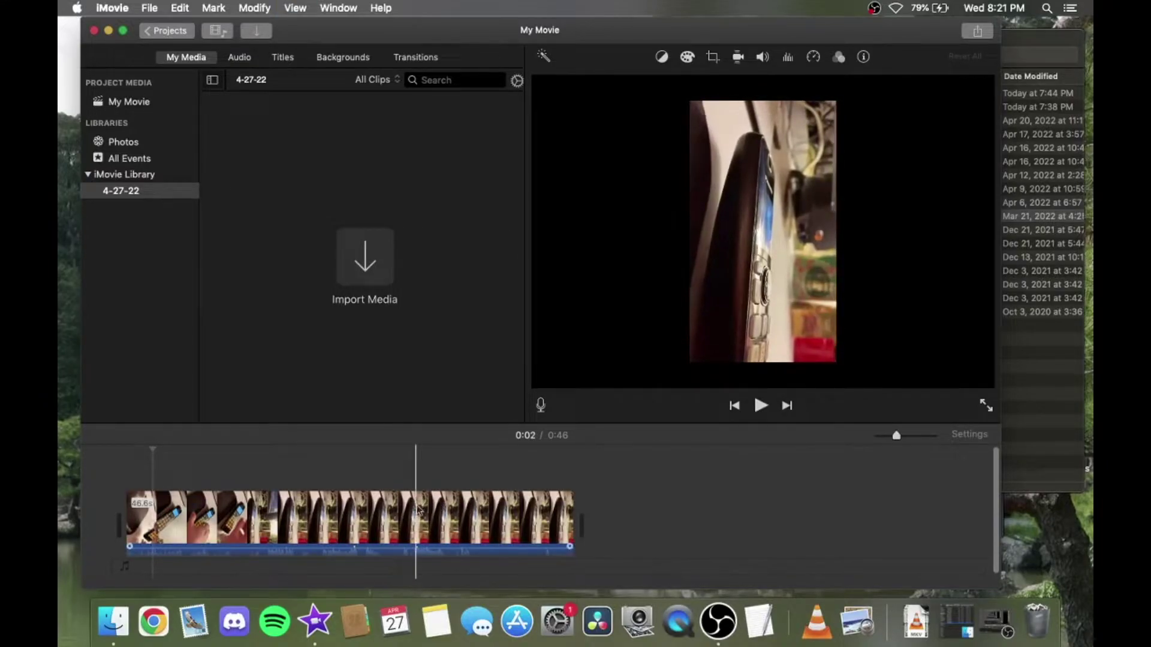
Rotate the IMG_0205.MOV clip clockwise to landscape using the Crop adjustments
click(290, 515)
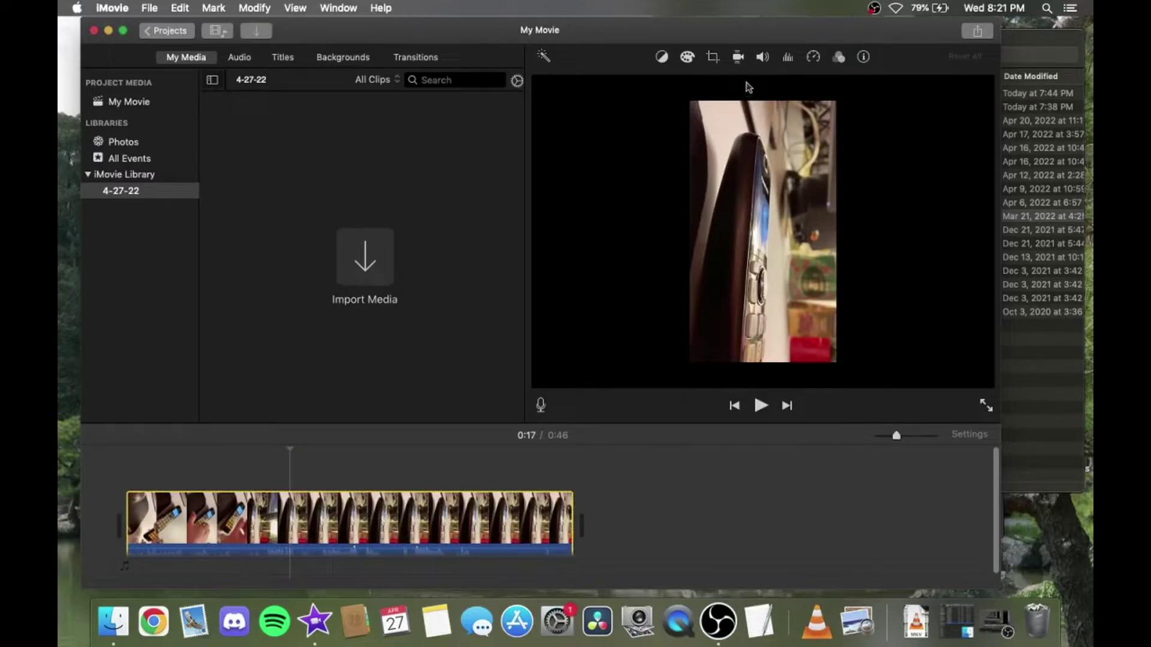
click(713, 58)
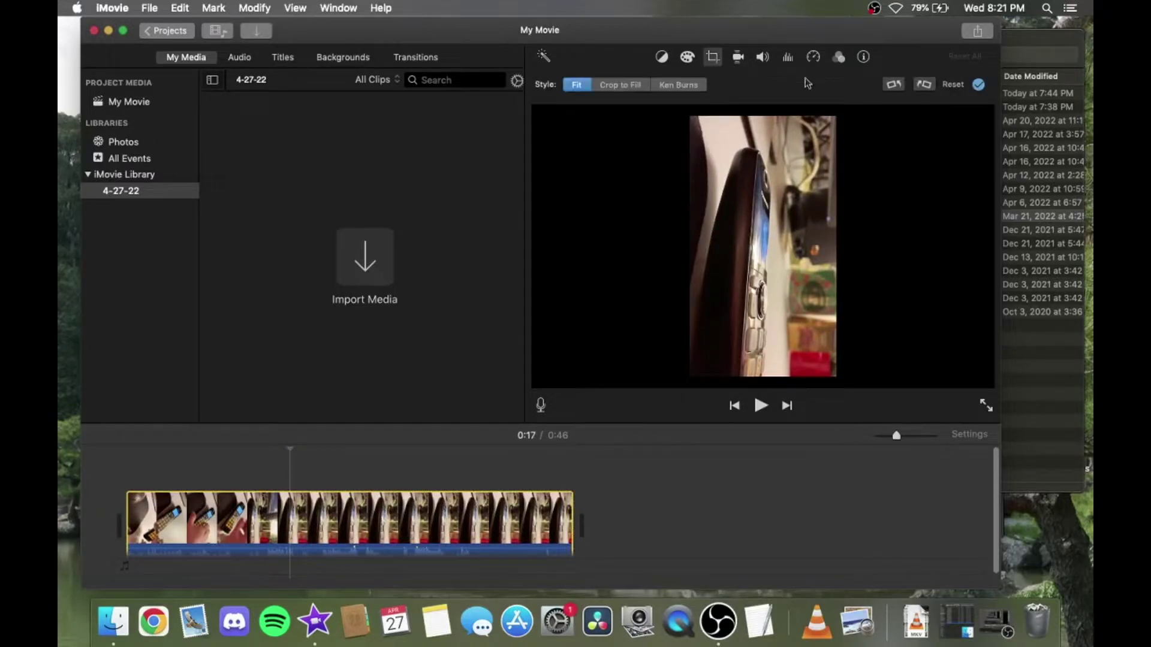
click(896, 87)
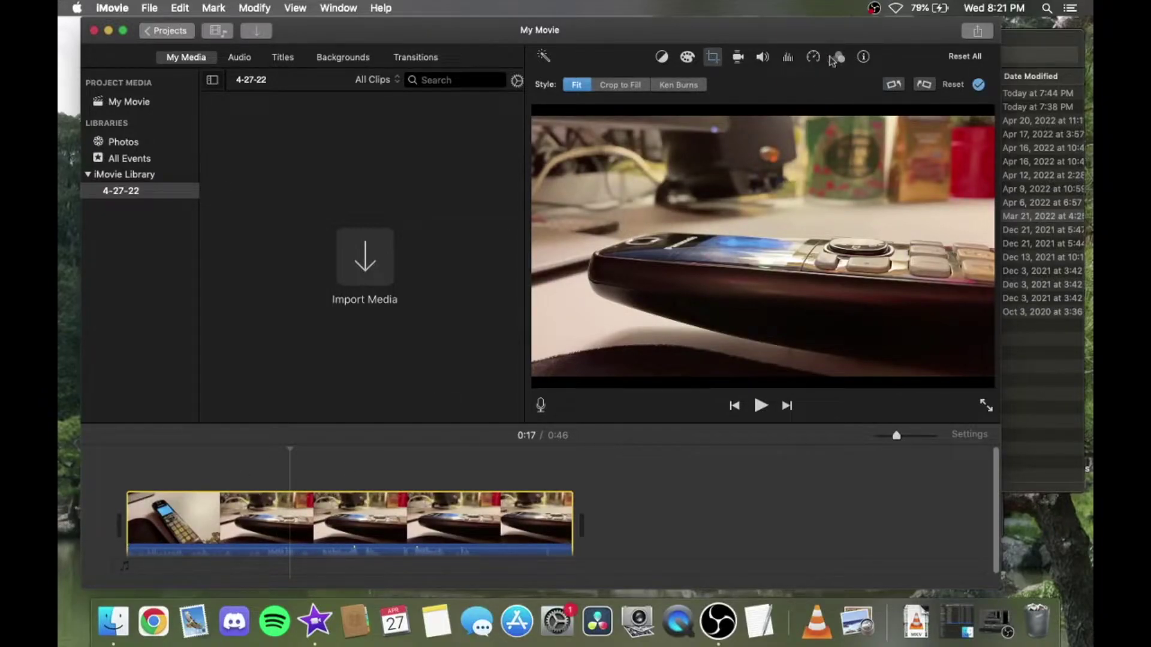
Apply the Treble Boost equalizer preset to the clip's audio and play the movie back
click(790, 58)
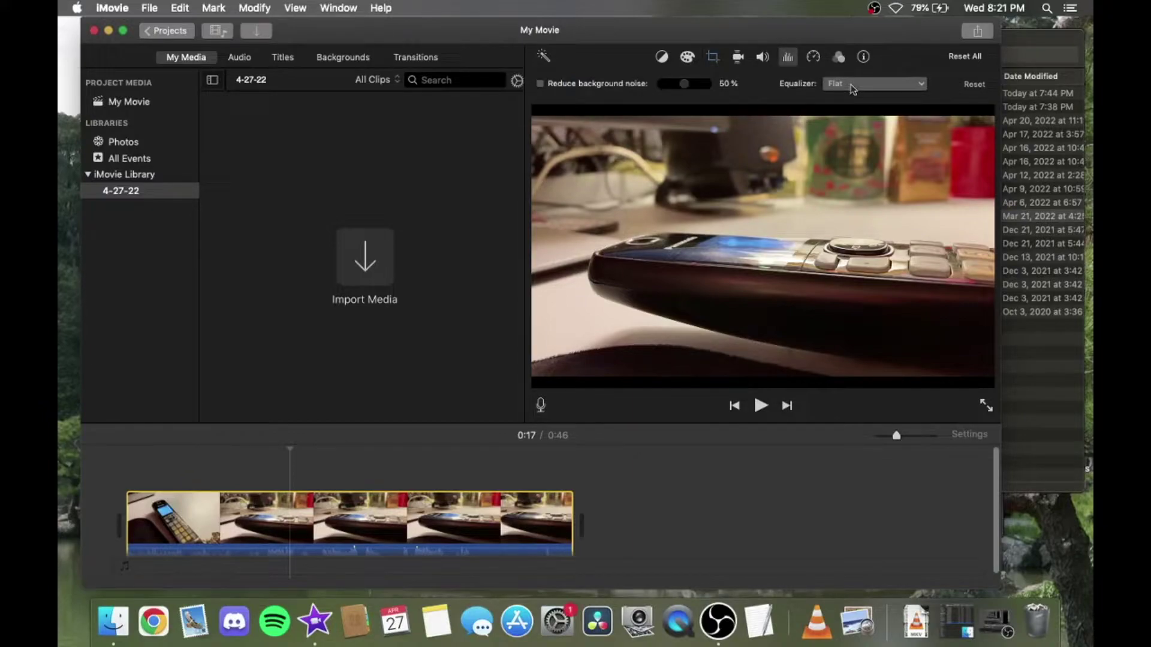
click(851, 84)
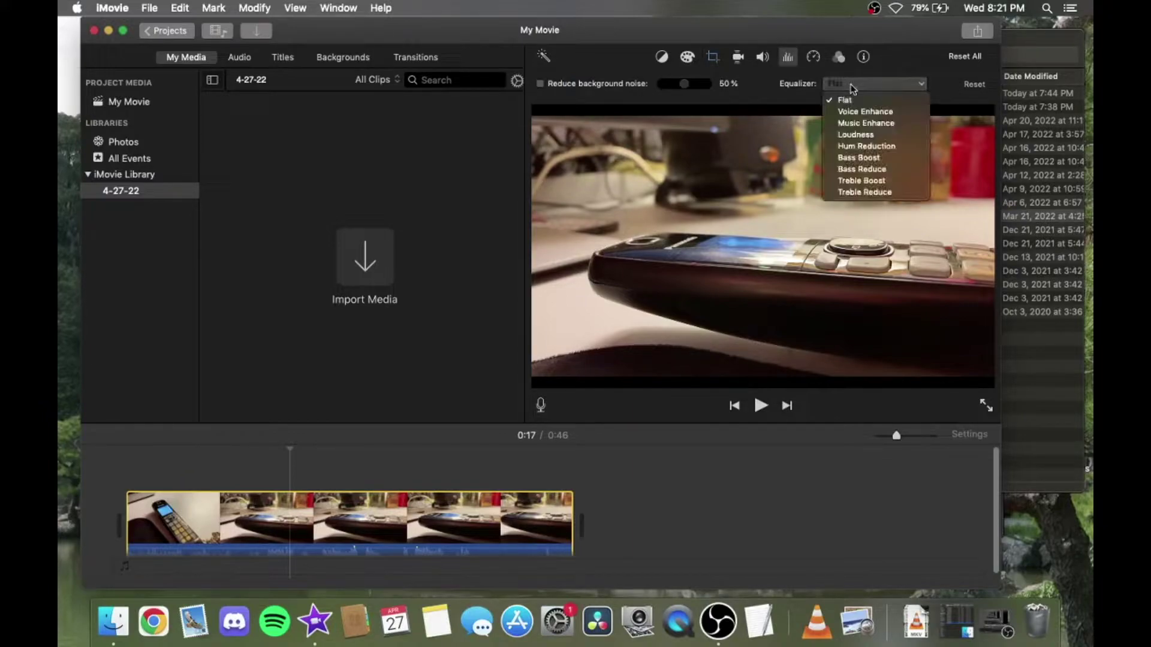
click(866, 180)
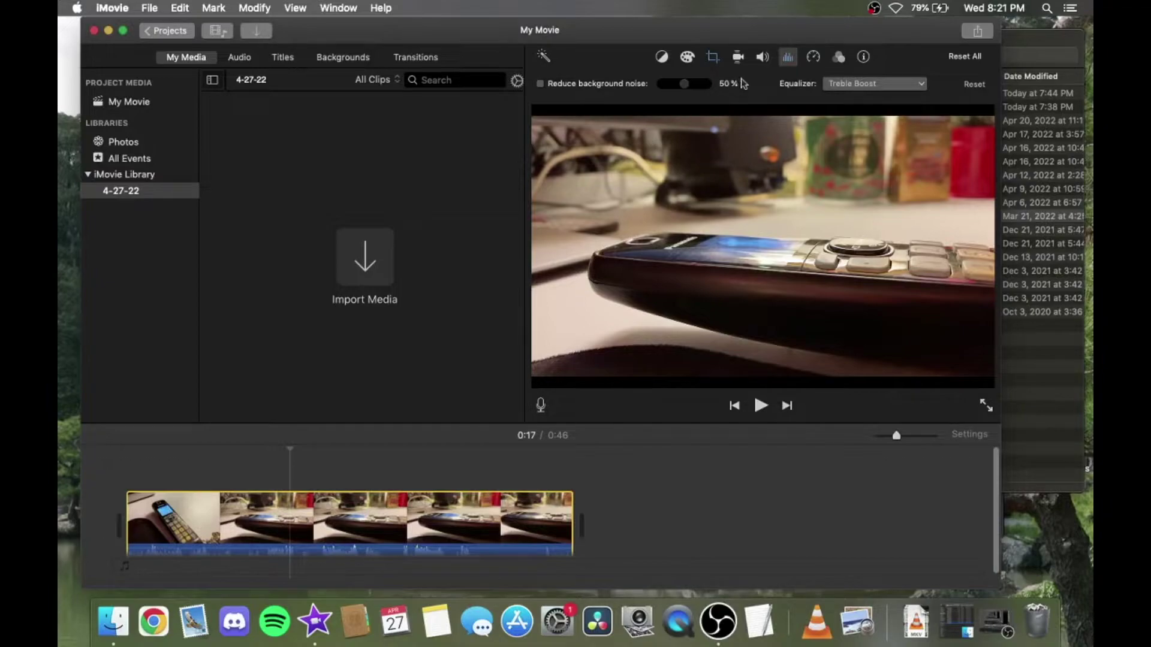
click(763, 56)
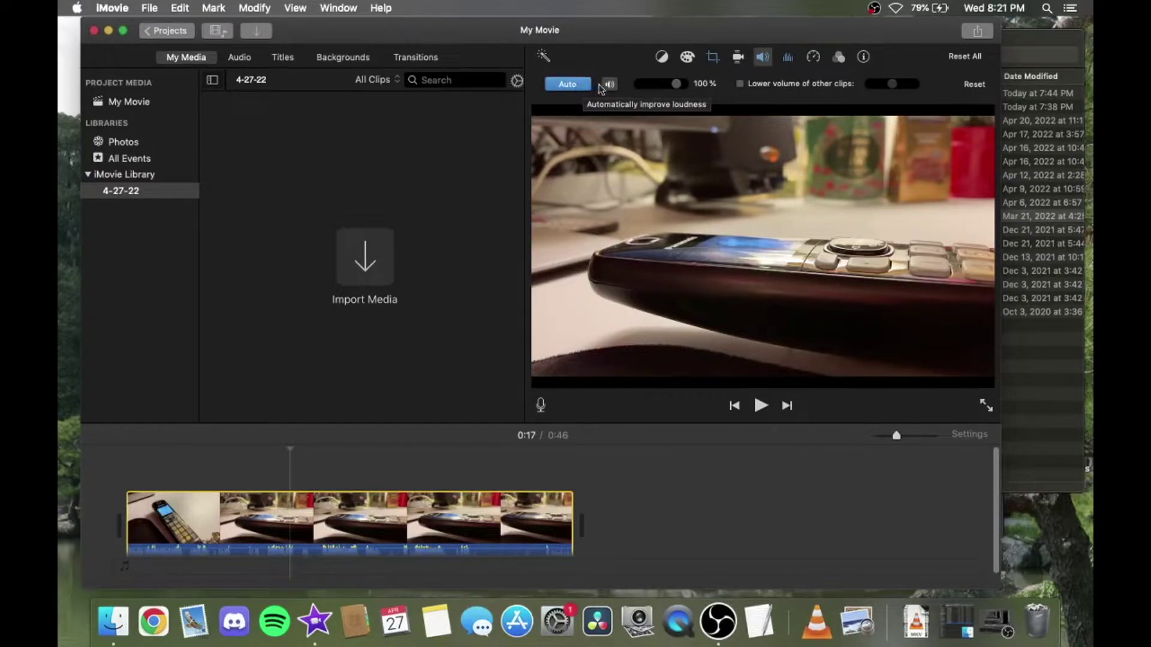
key(backslash)
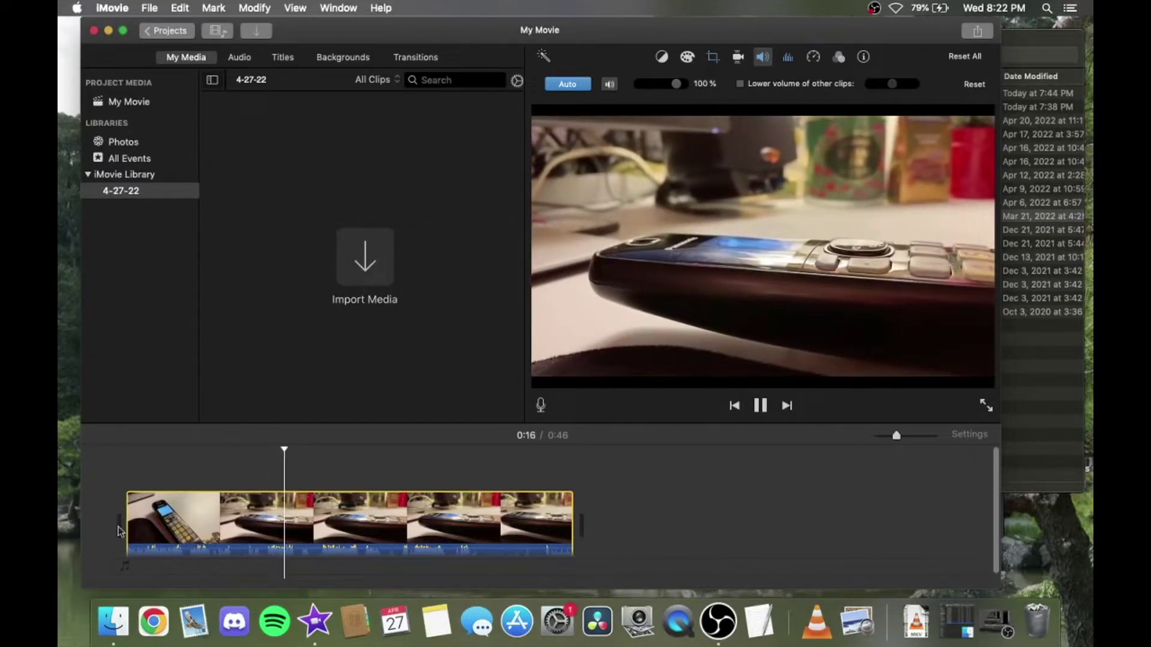
key(XF86AudioRaiseVolume)
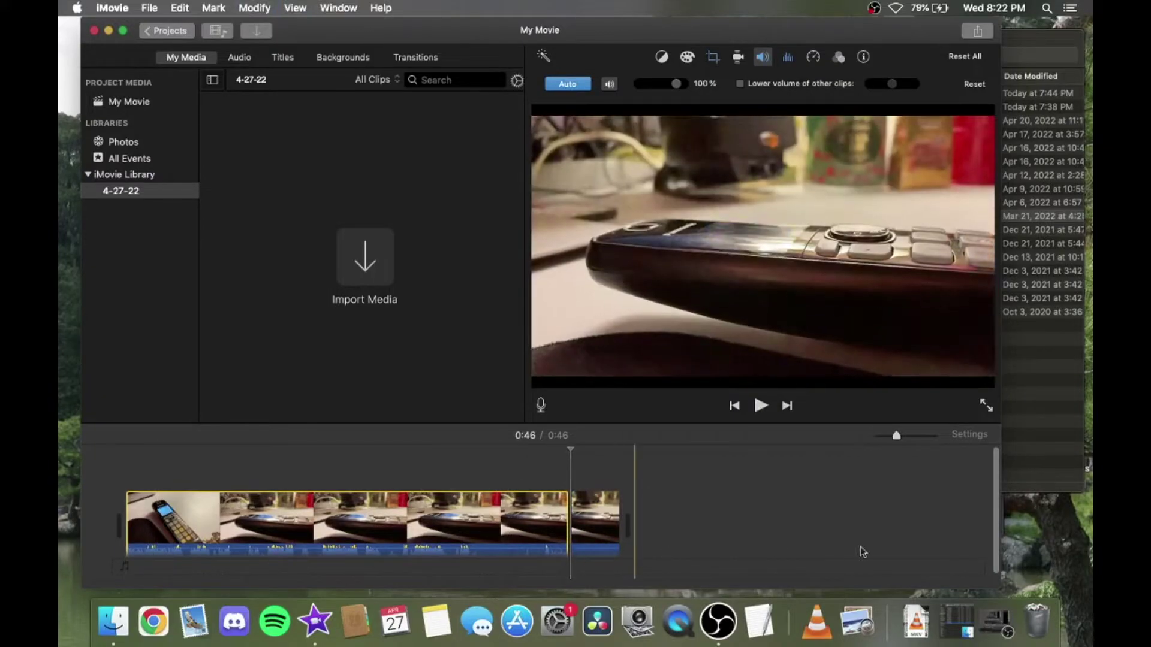
Add a Fade to Black transition at the clip's end and play it back
click(584, 522)
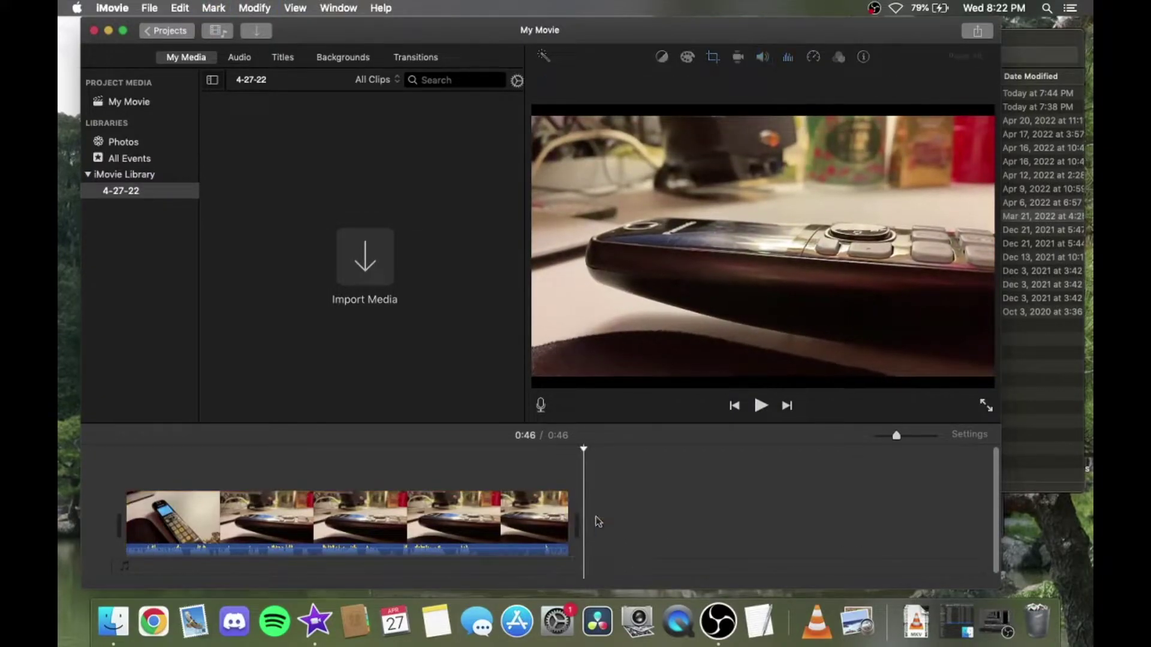
click(423, 58)
drag(292, 162, 603, 531)
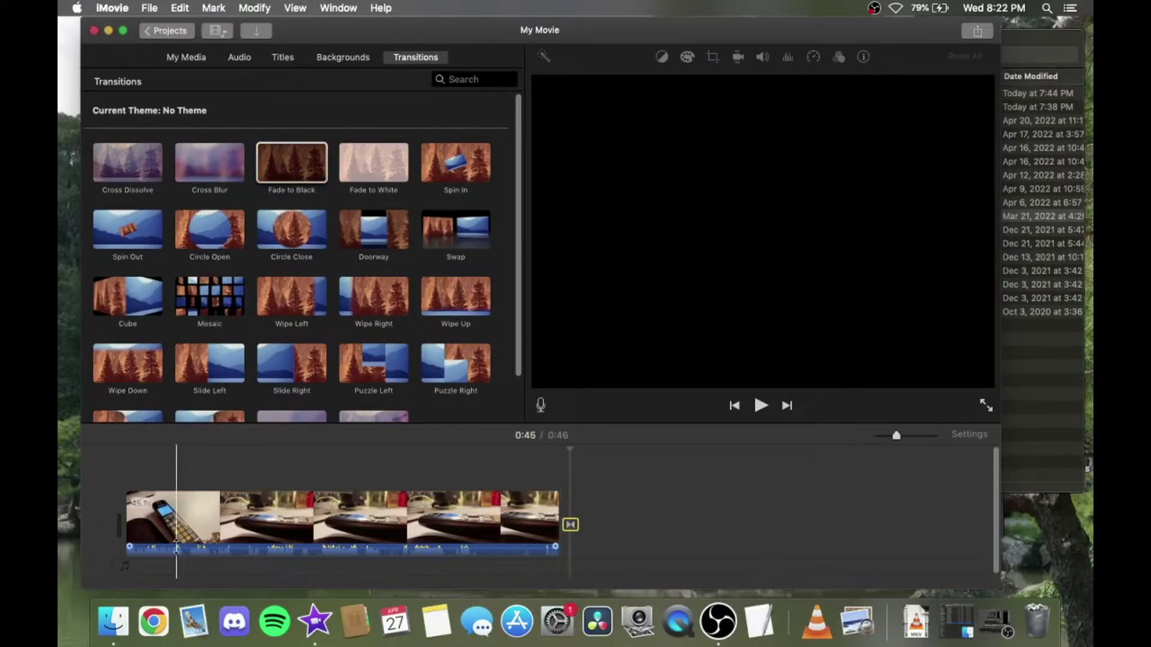
key(space)
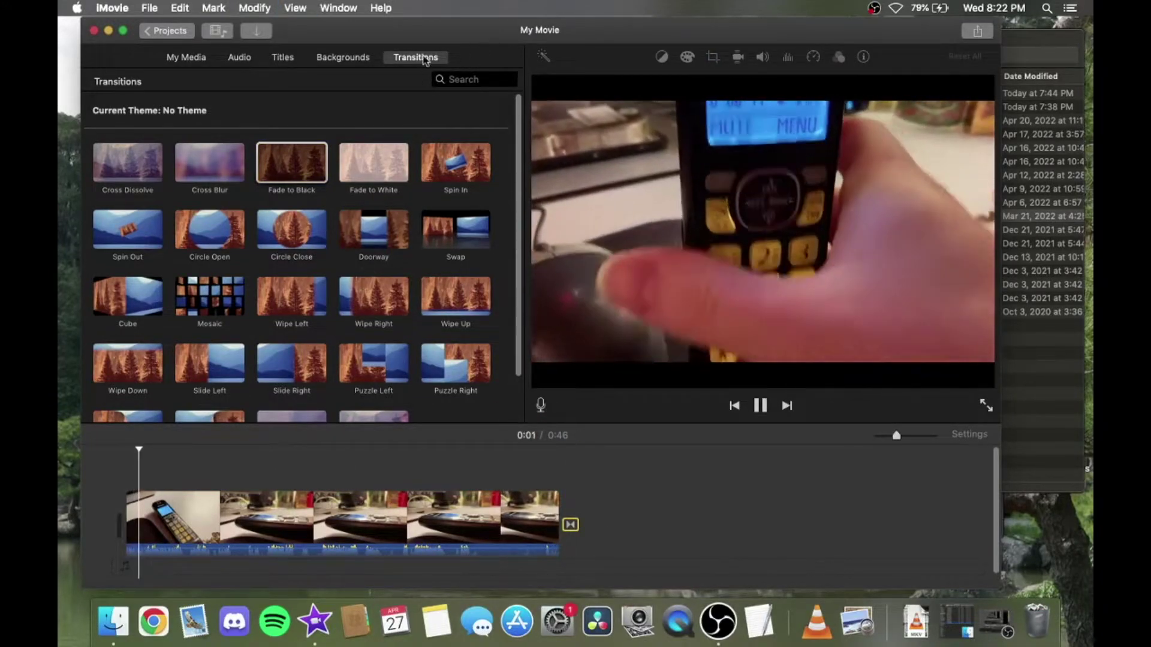
key(space)
Remove the Fade to Black from the clip's start and leave the editor to name the project
mouse_move(292, 161)
mouse_down()
mouse_move(142, 414)
mouse_move(102, 543)
mouse_move(115, 526)
mouse_up()
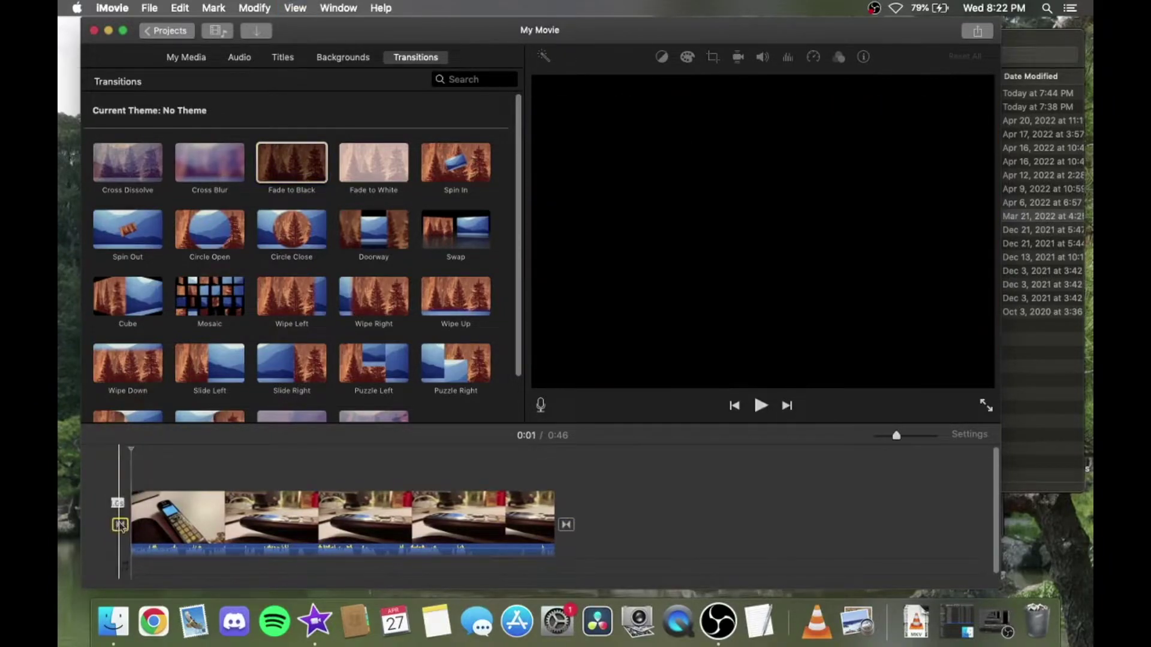
key(Delete)
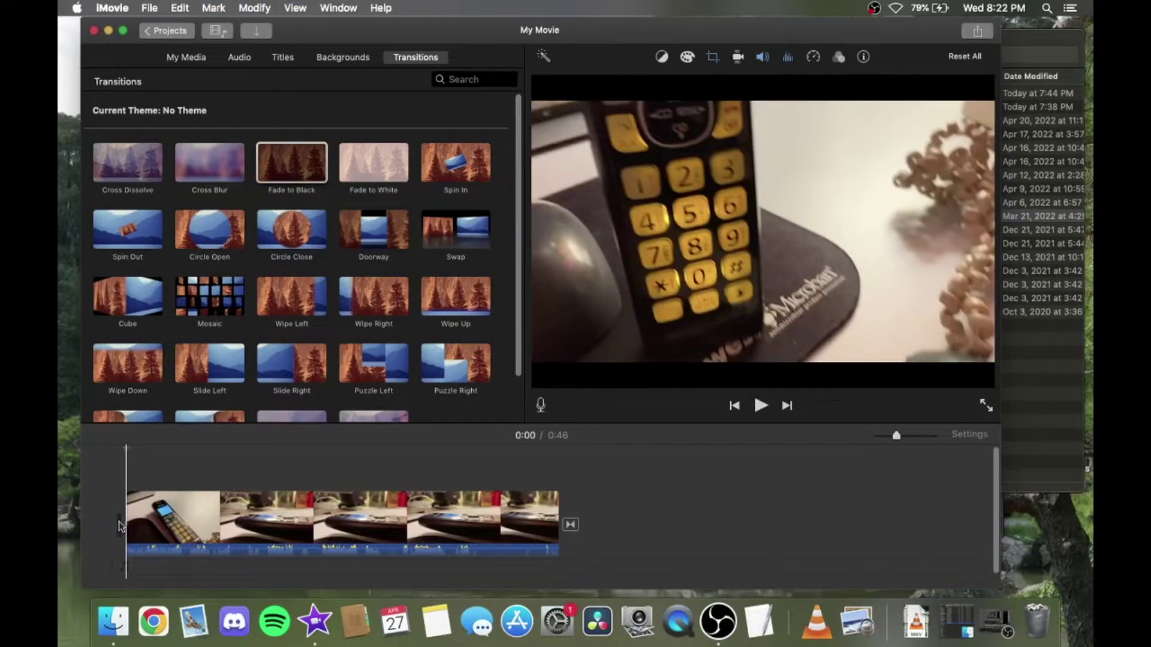
click(163, 33)
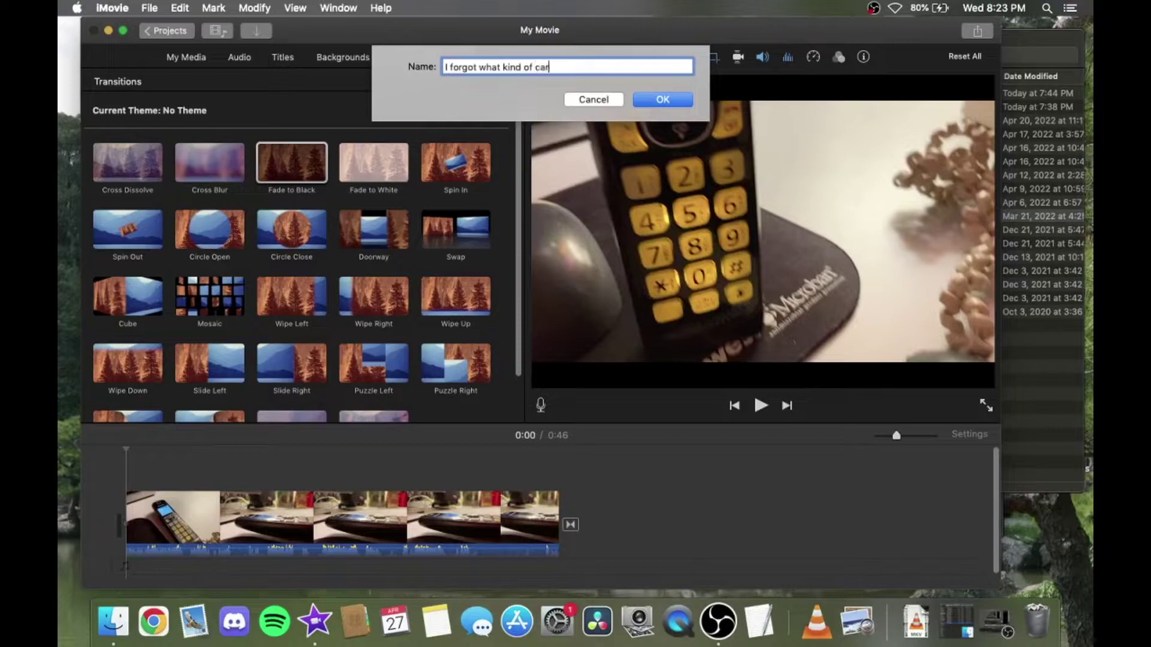
Confirm the name and share the project as a 1080p High-quality file into Awaiting Upload
click(684, 100)
click(398, 235)
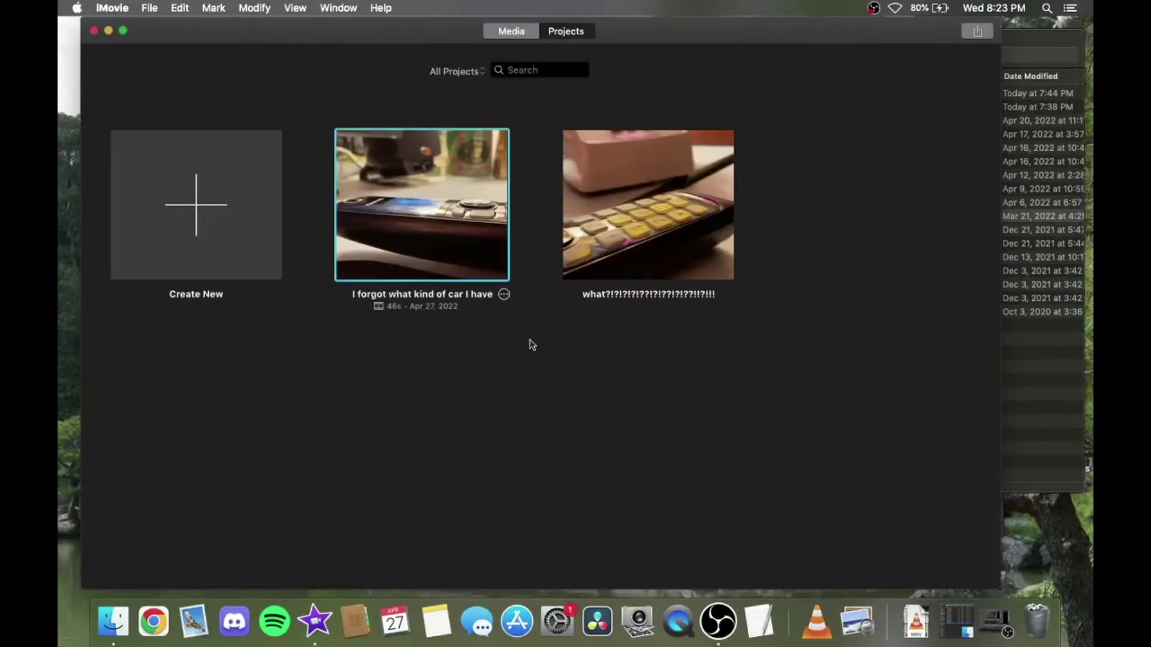
click(503, 295)
mouse_move(580, 328)
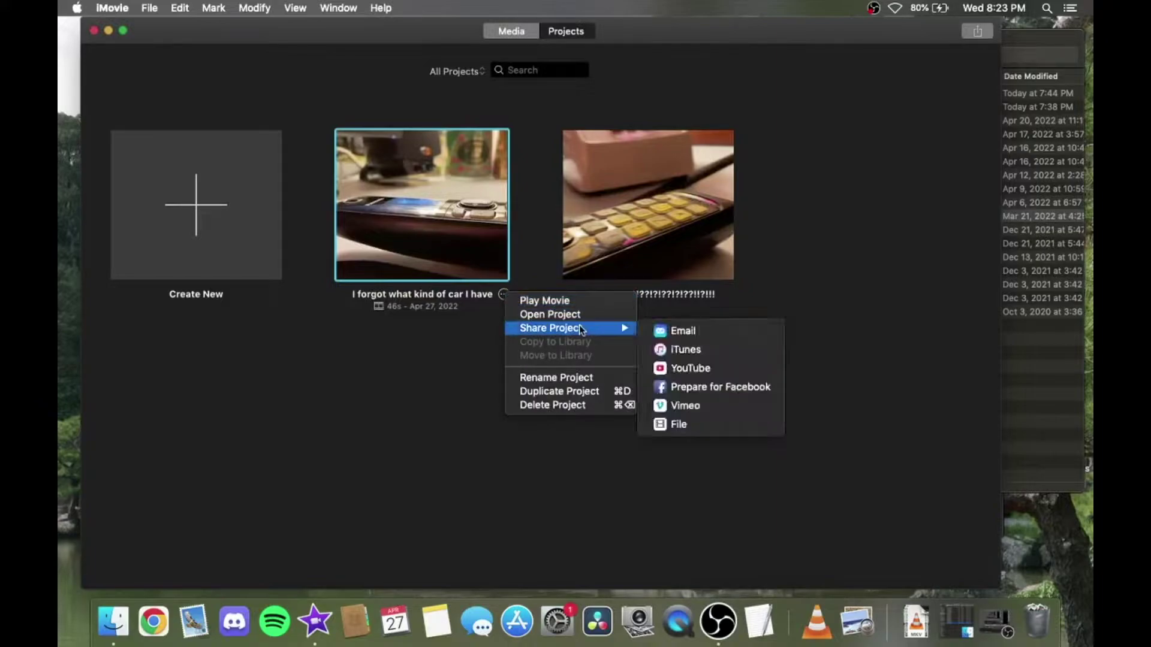
click(719, 430)
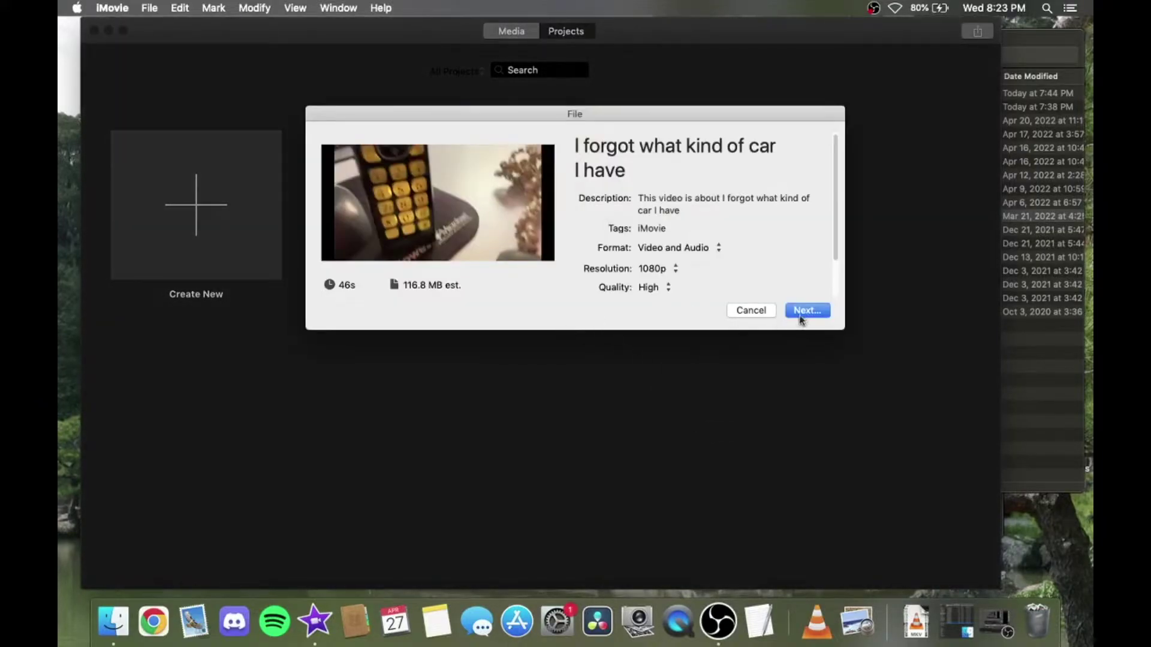
click(804, 311)
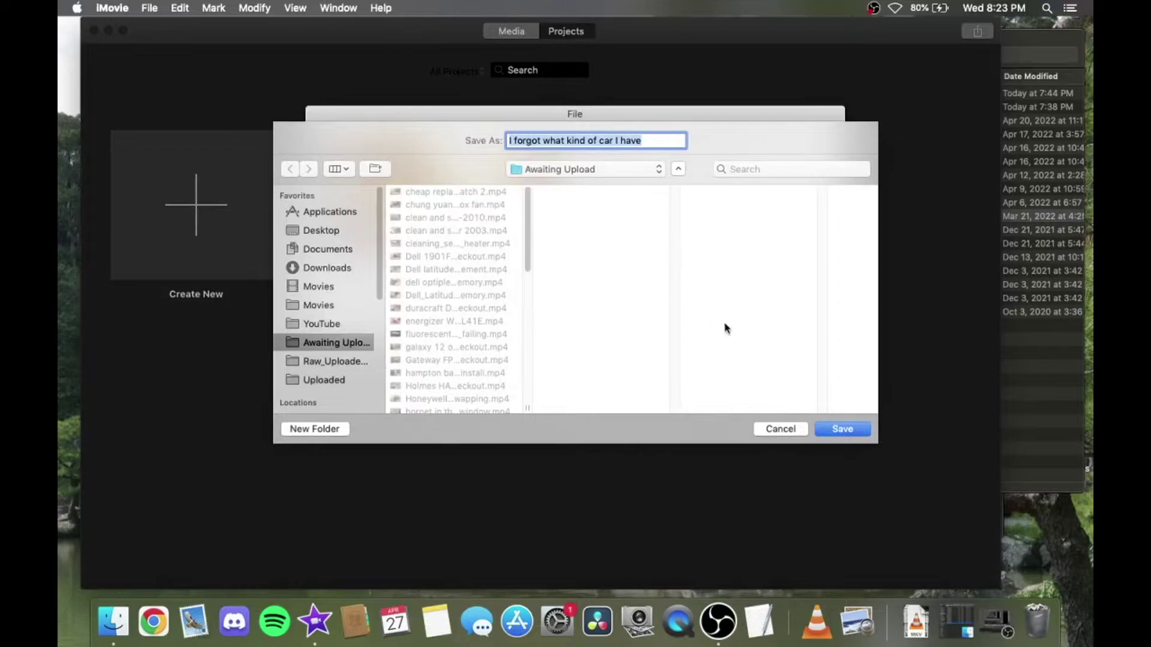
click(842, 429)
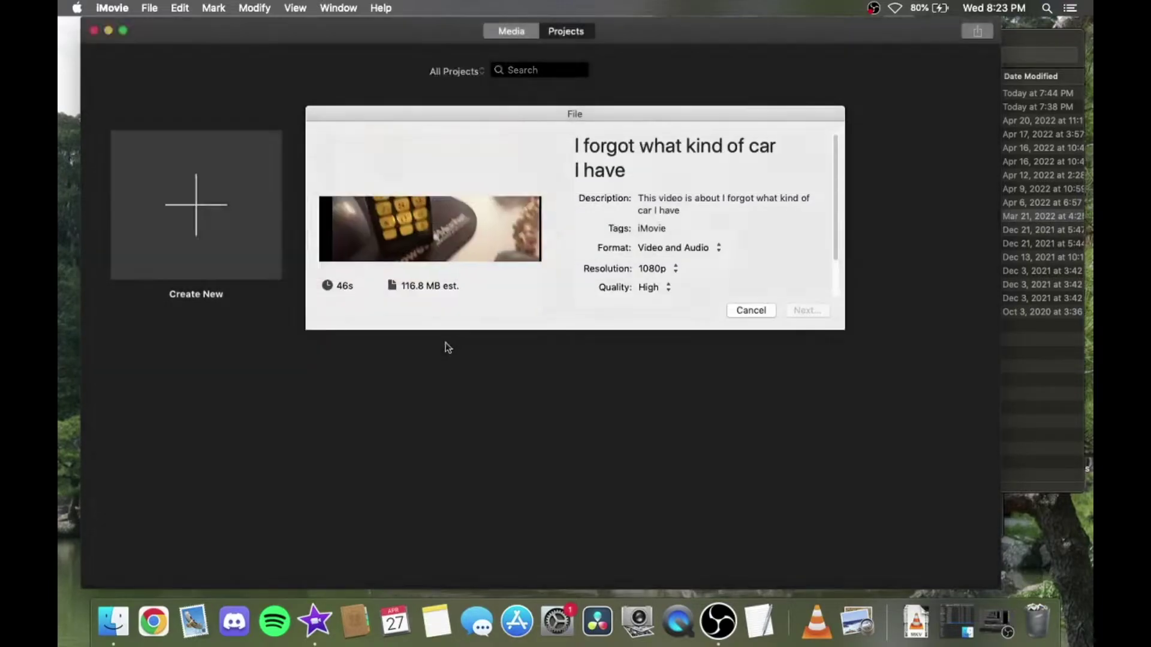
Create a new movie and add IMG_0383.MOV from Finder to its timeline
click(180, 210)
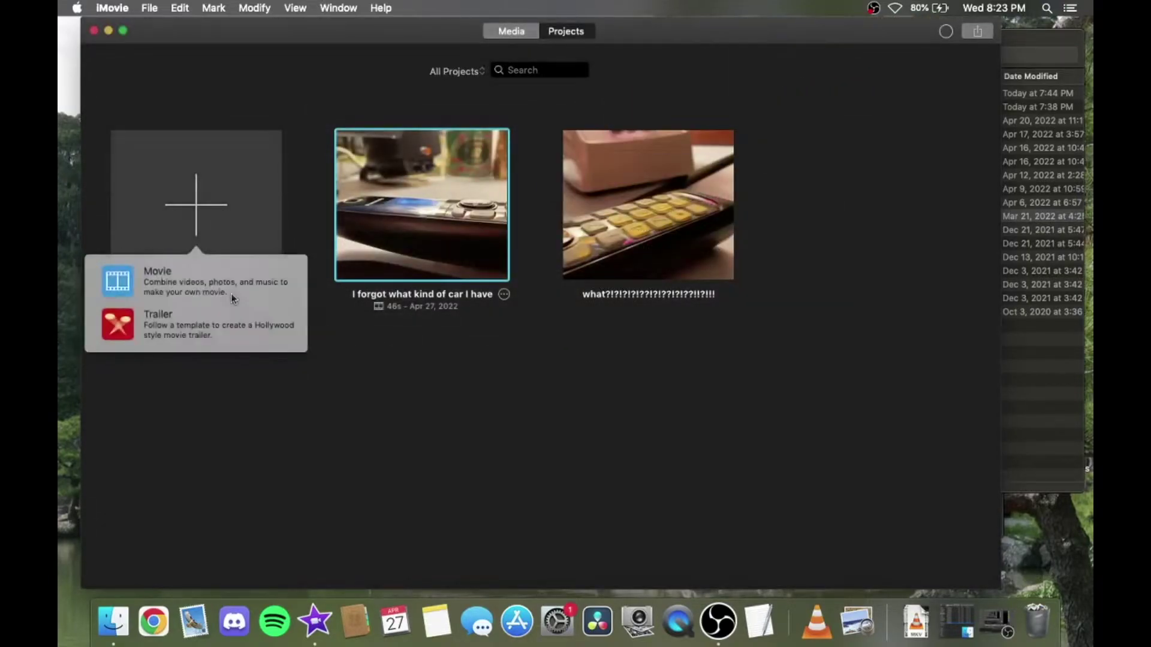
click(230, 287)
click(1047, 389)
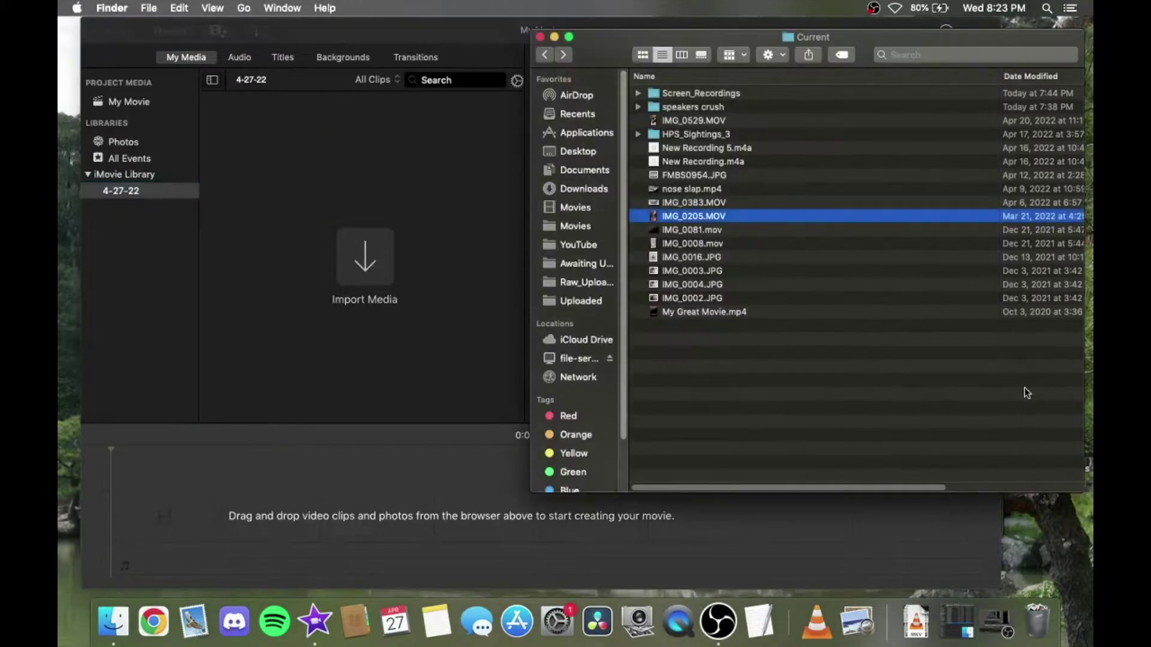
click(709, 203)
key(space)
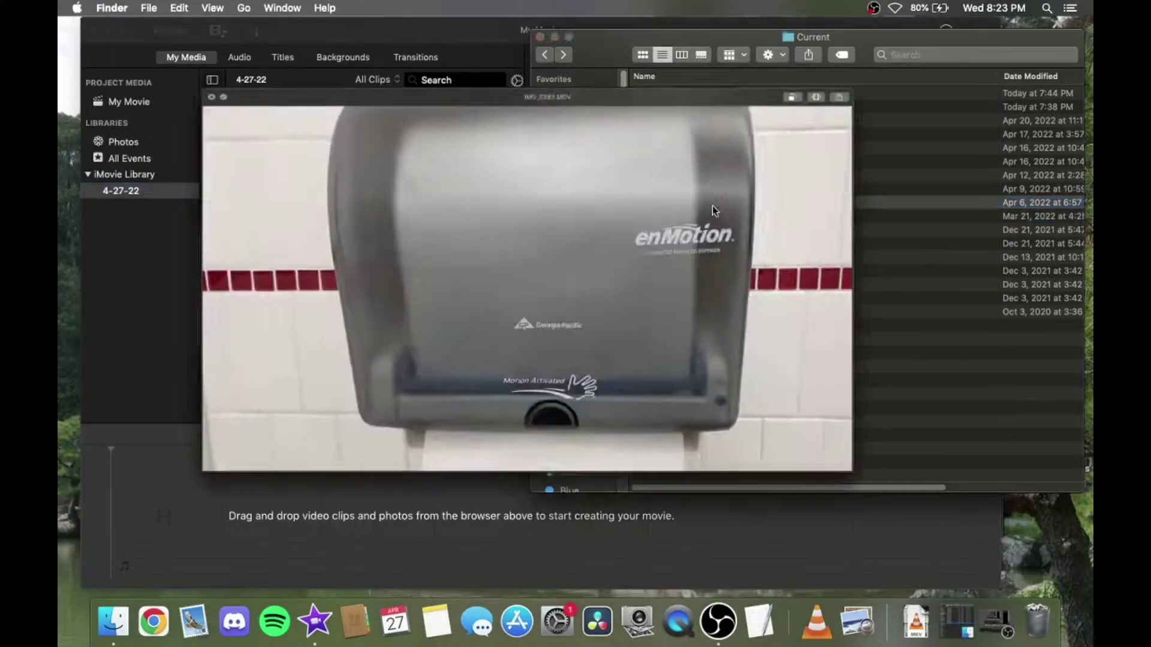
key(space)
drag(745, 266, 395, 479)
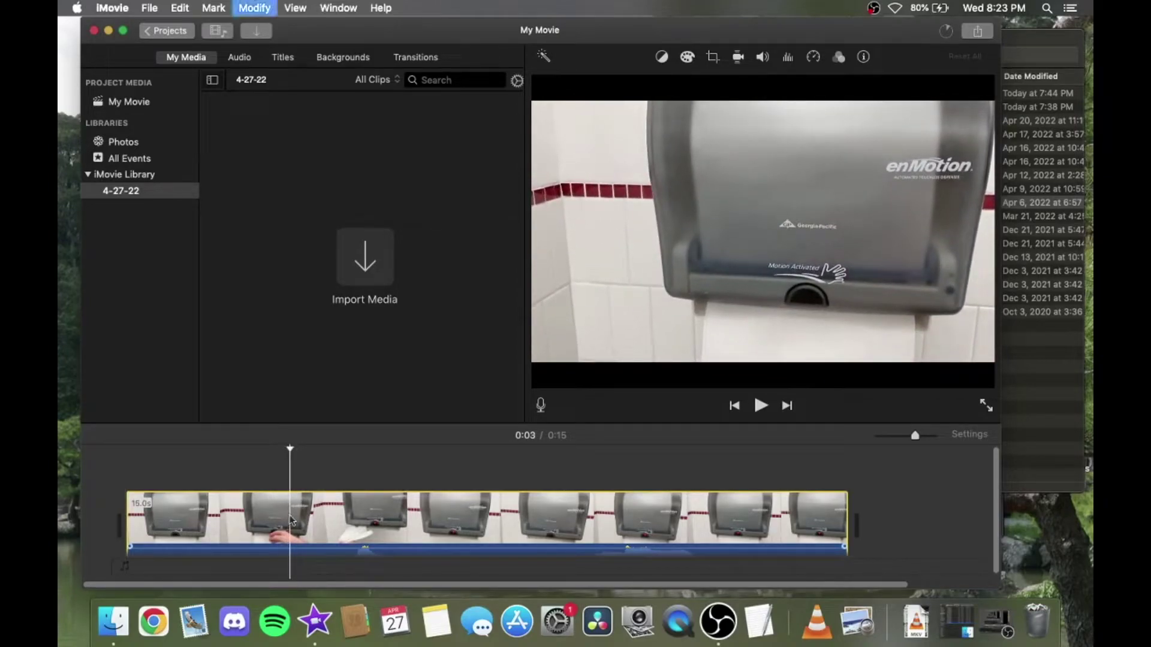
Cut the first 3.4 seconds off the clip and add Fade to Black at its start
key(super+b)
key(Delete)
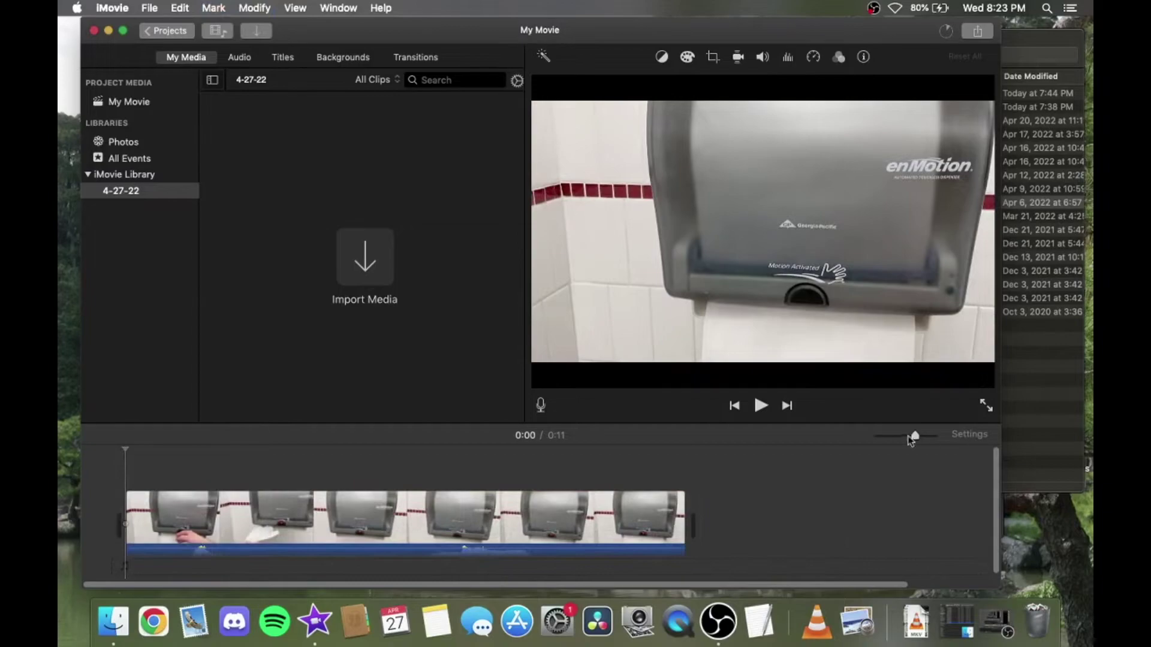
click(887, 436)
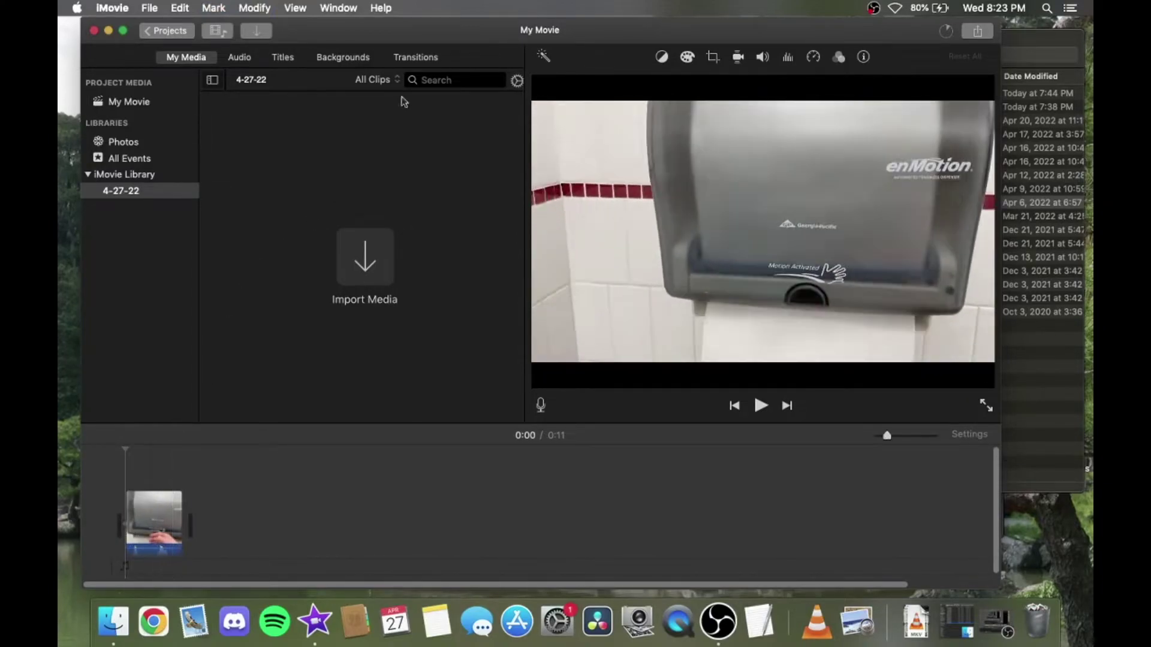
click(417, 57)
drag(281, 158, 127, 521)
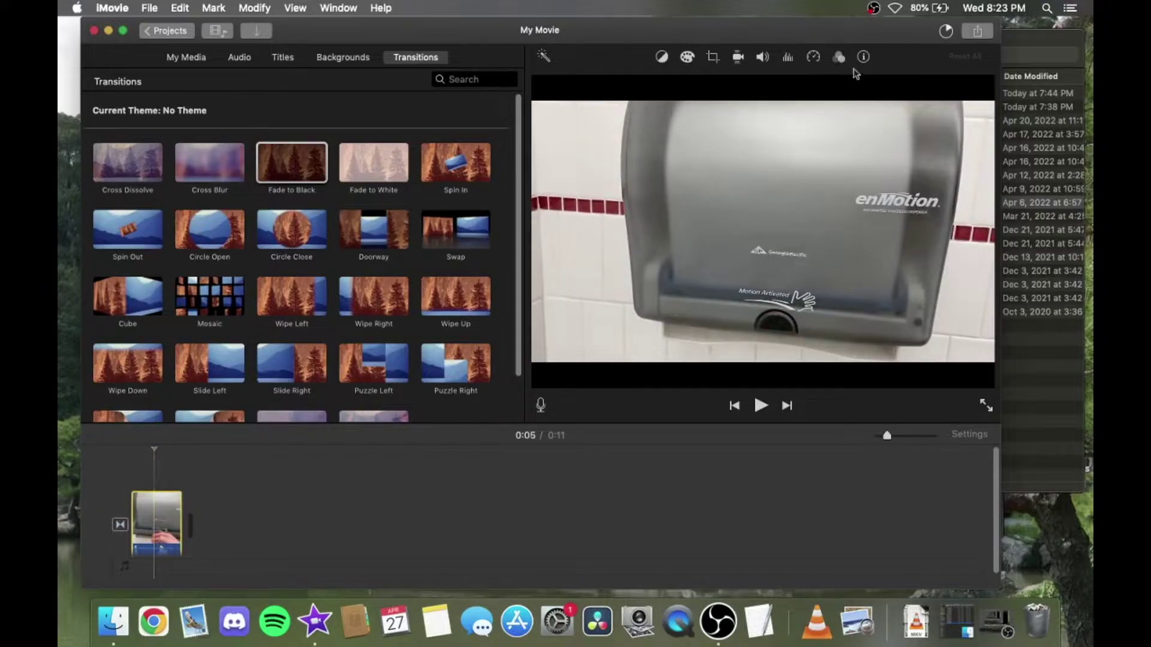
Set the clip's equalizer to Treble Boost and play the movie to review the audio
click(788, 58)
click(847, 89)
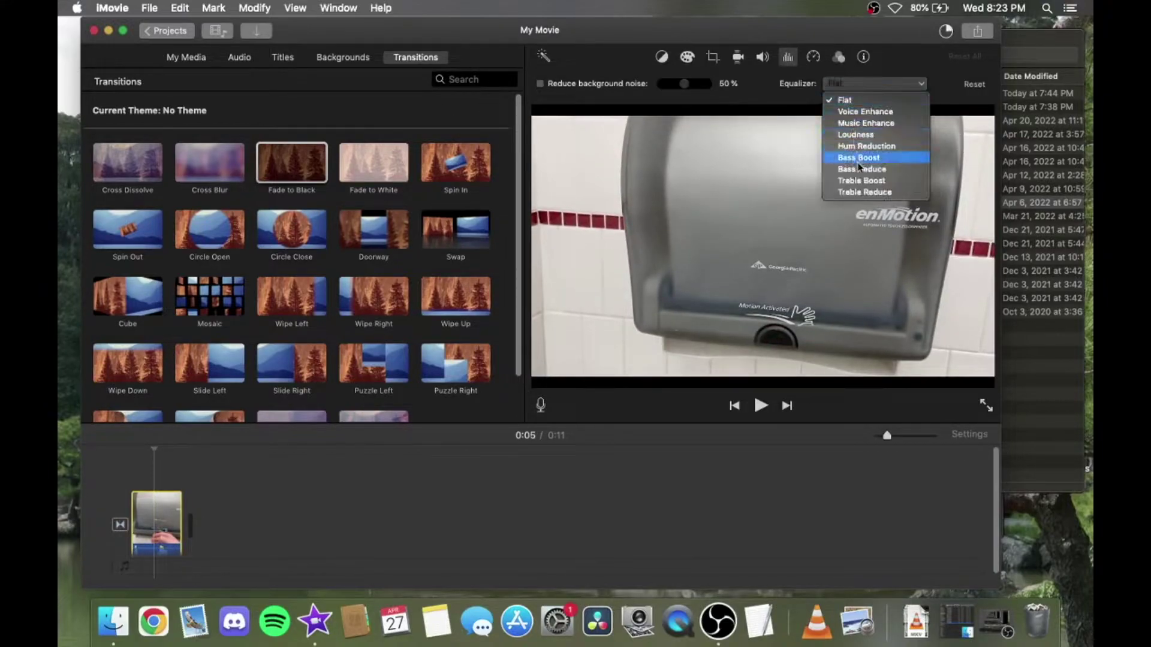
click(859, 181)
click(763, 58)
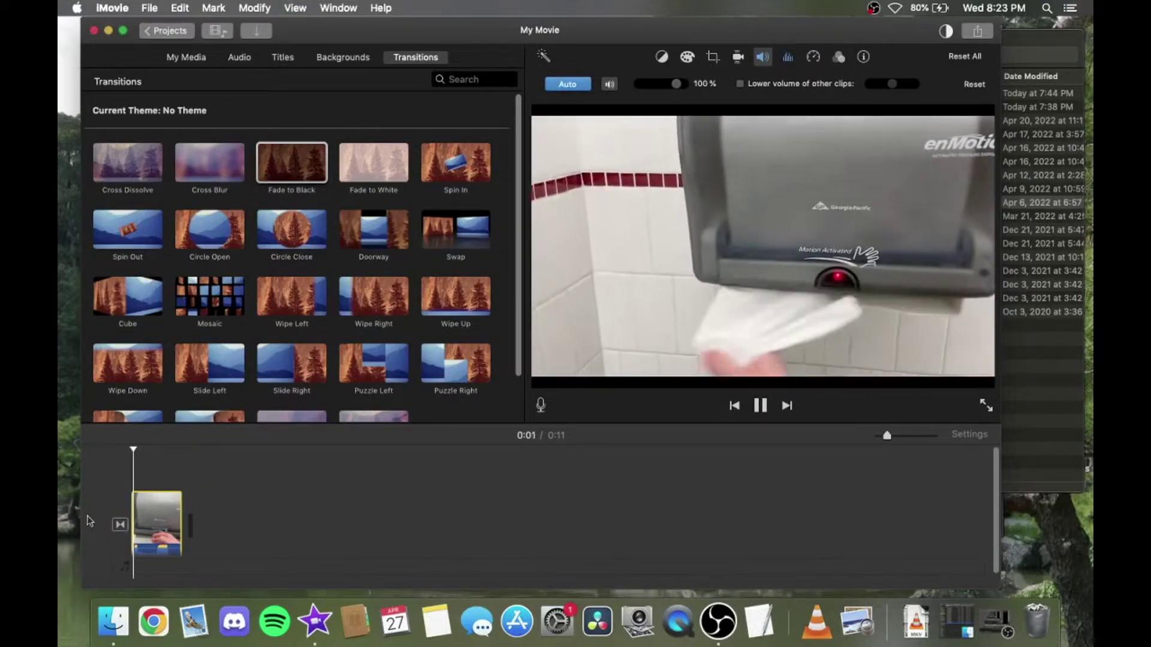
key(XF86AudioRaiseVolume)
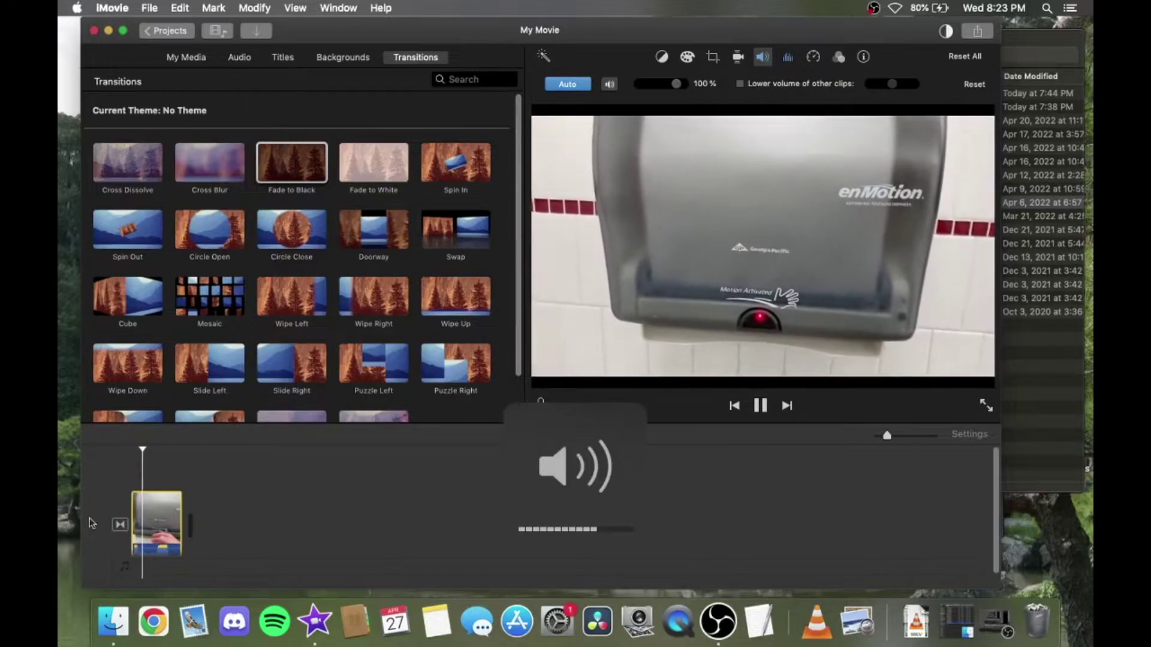
key(space)
Trim the start of the towel-dispenser clip, previewing the result
drag(132, 509, 188, 509)
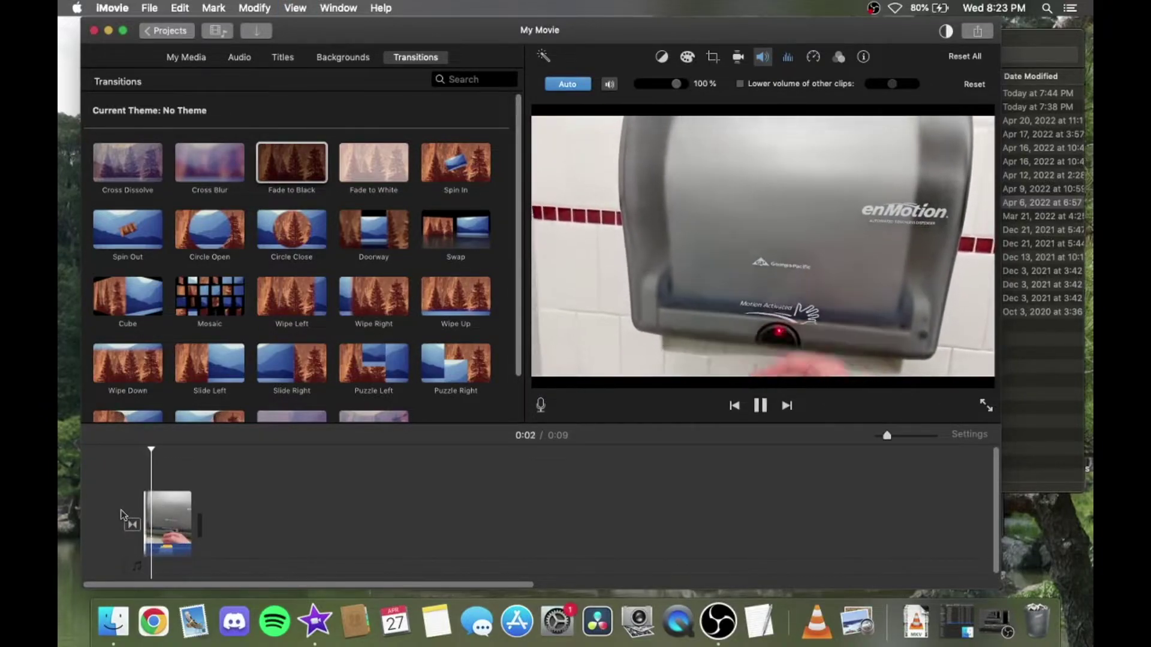
key(space)
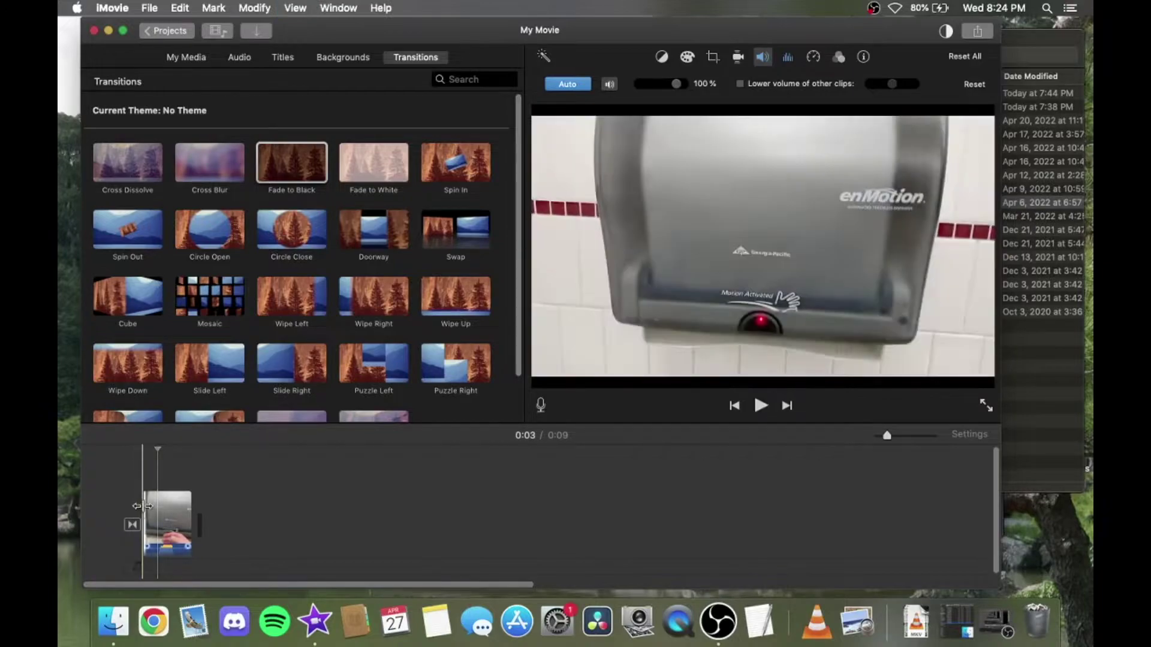
drag(162, 503, 157, 504)
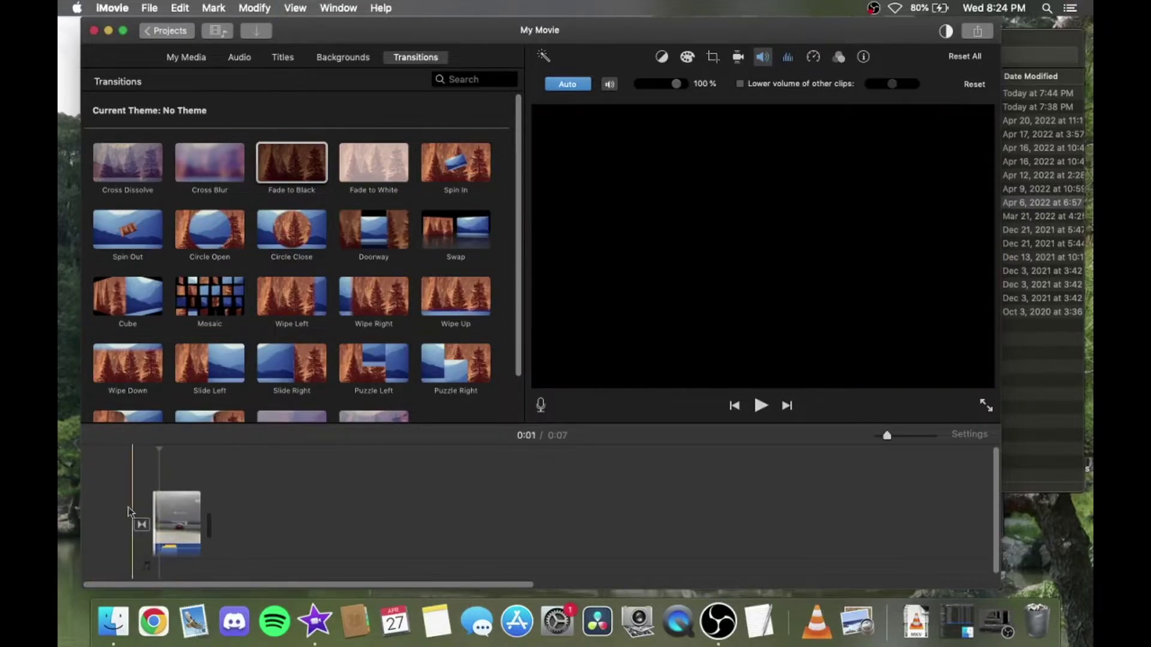
key(space)
drag(887, 435, 906, 435)
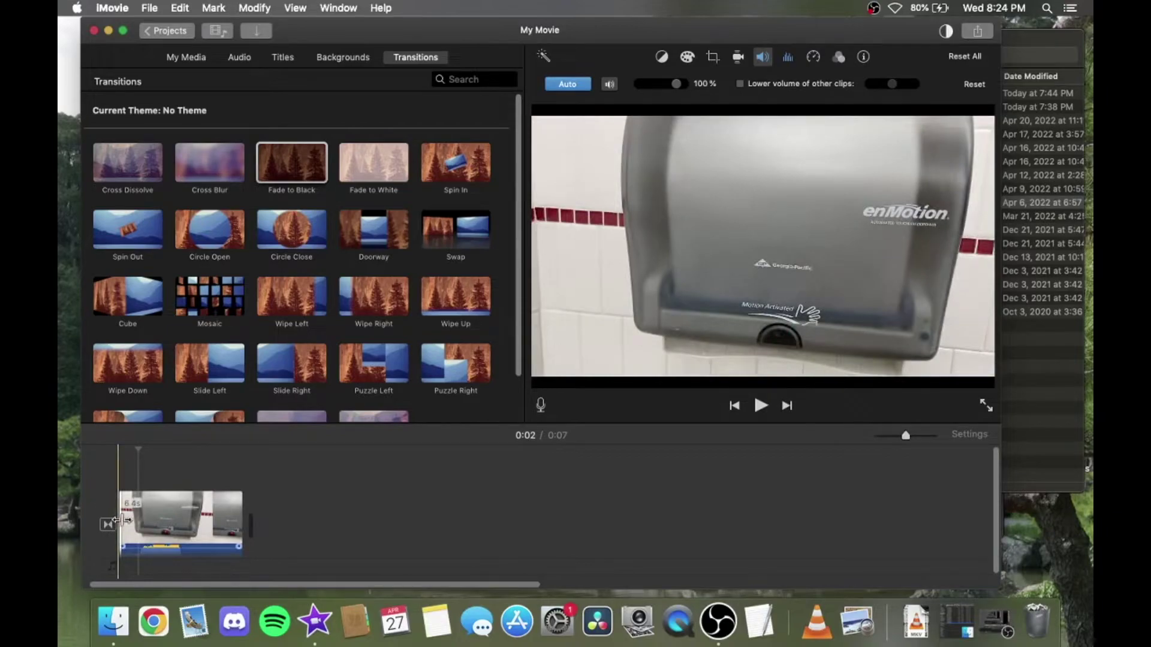
drag(122, 520, 130, 521)
key(space)
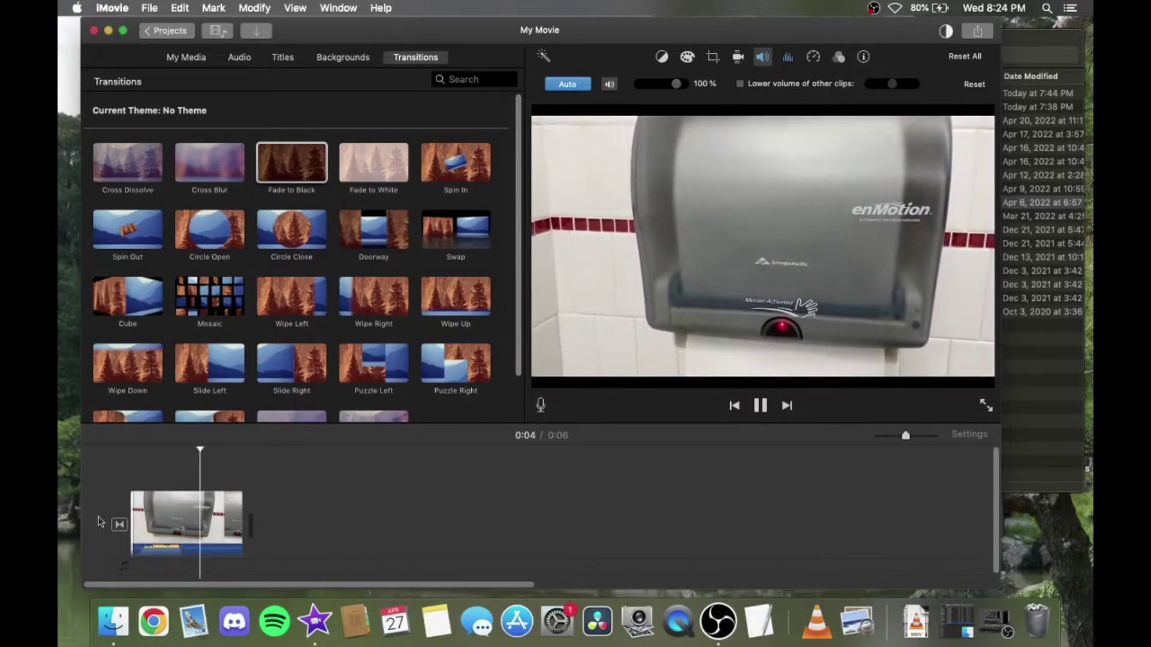
key(space)
Trim the clip's end to about five seconds and add Fade to Black there
drag(250, 517, 221, 517)
drag(290, 174, 228, 525)
key(space)
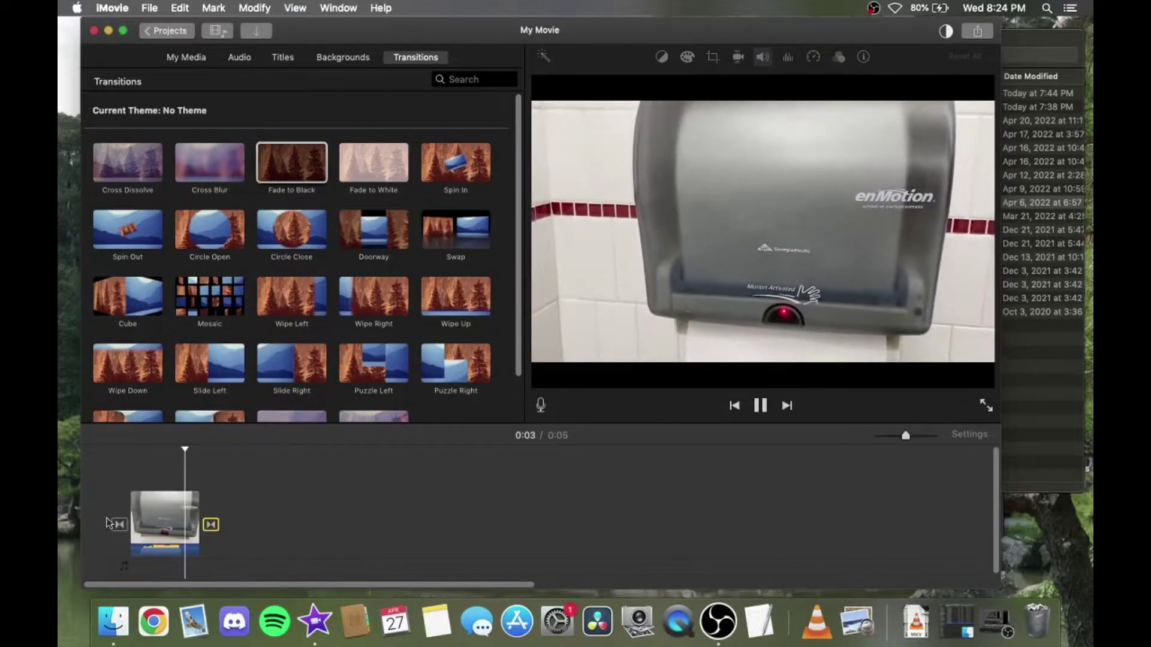
Name the project 'cheap made in china ticker towel dispenser makes an awful sounds'
click(168, 31)
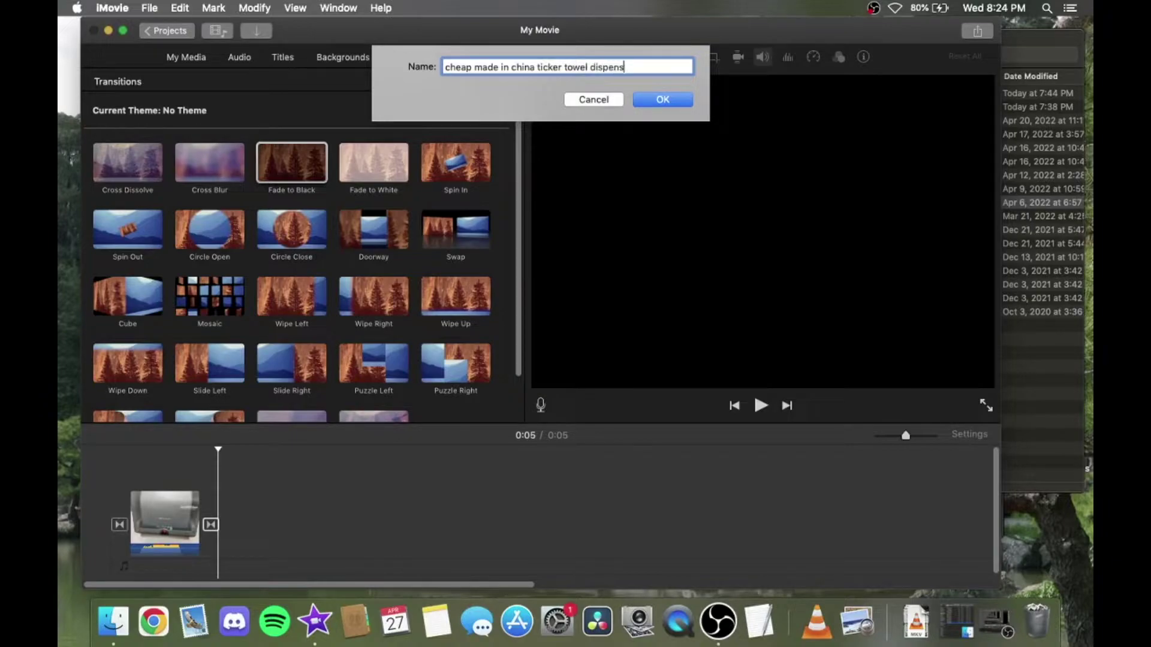
text(ful sounds)
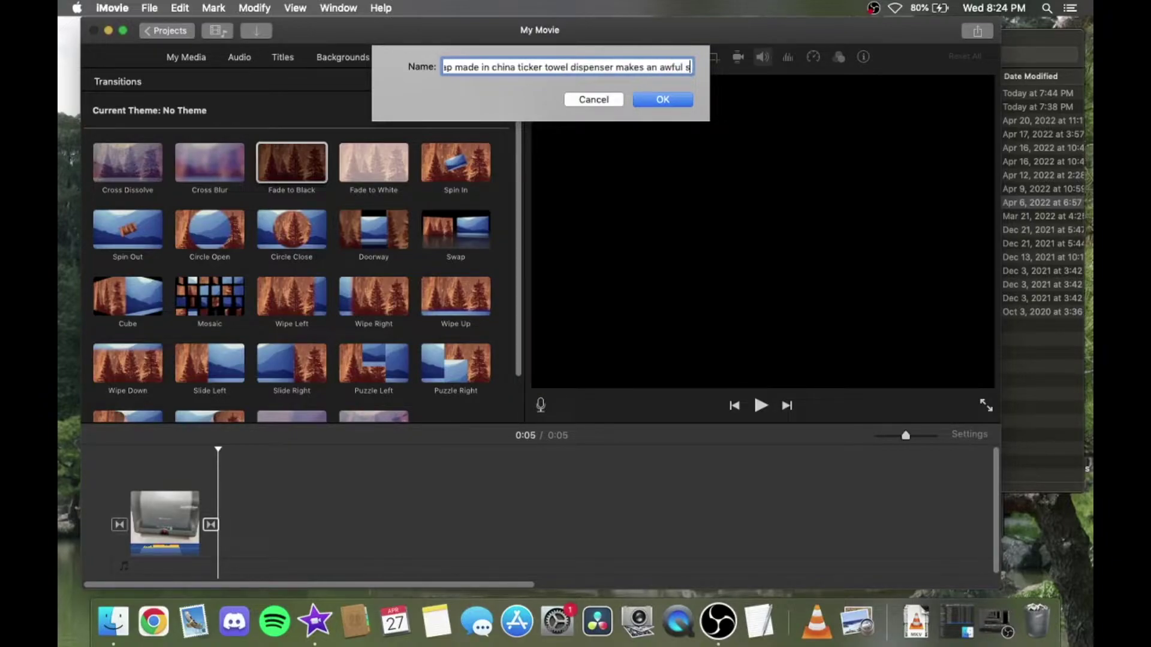
click(680, 102)
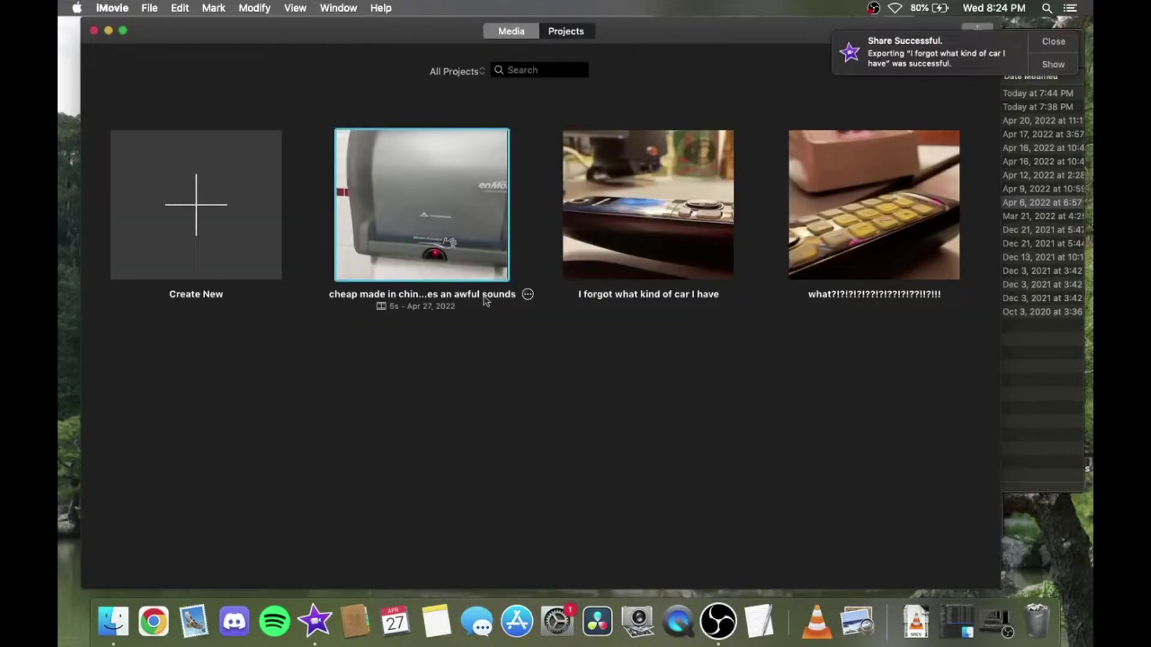
Export the project as a file into Awaiting Upload and dismiss the finished notification
click(528, 294)
mouse_move(598, 328)
click(736, 426)
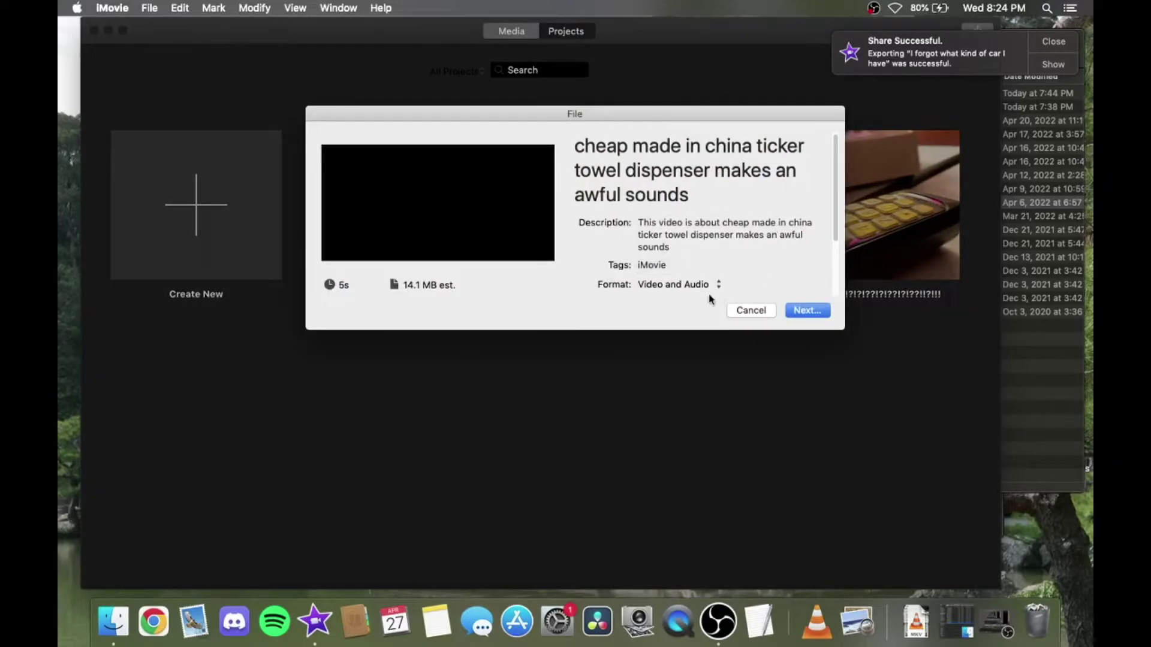
scroll(699, 266, down, 3)
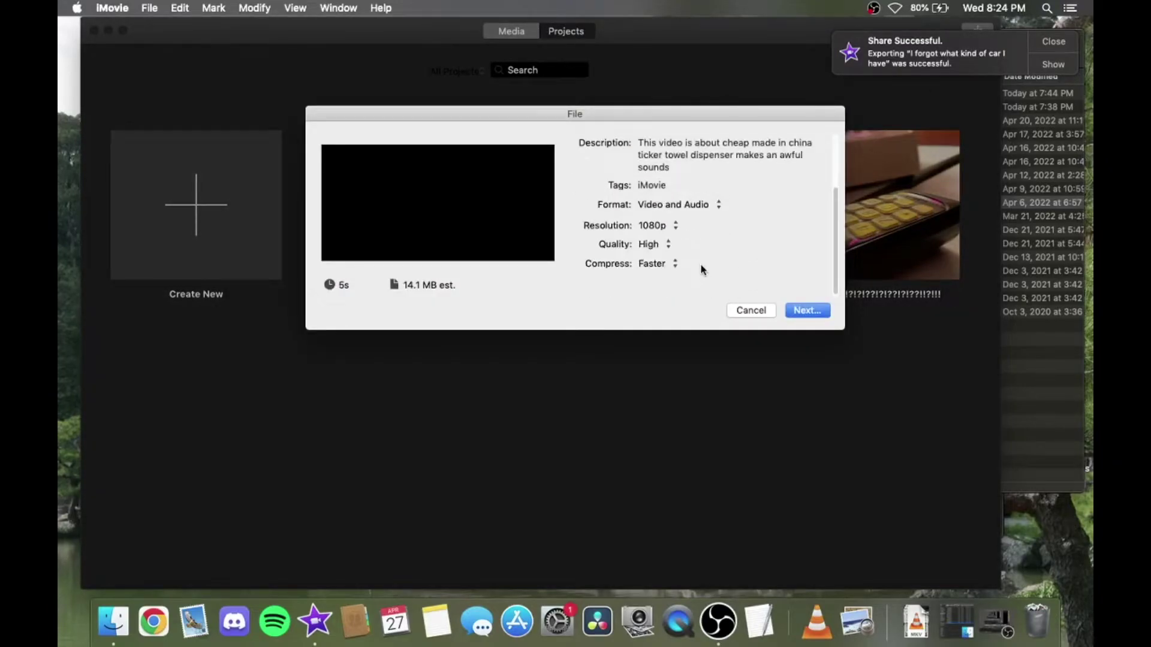
click(805, 311)
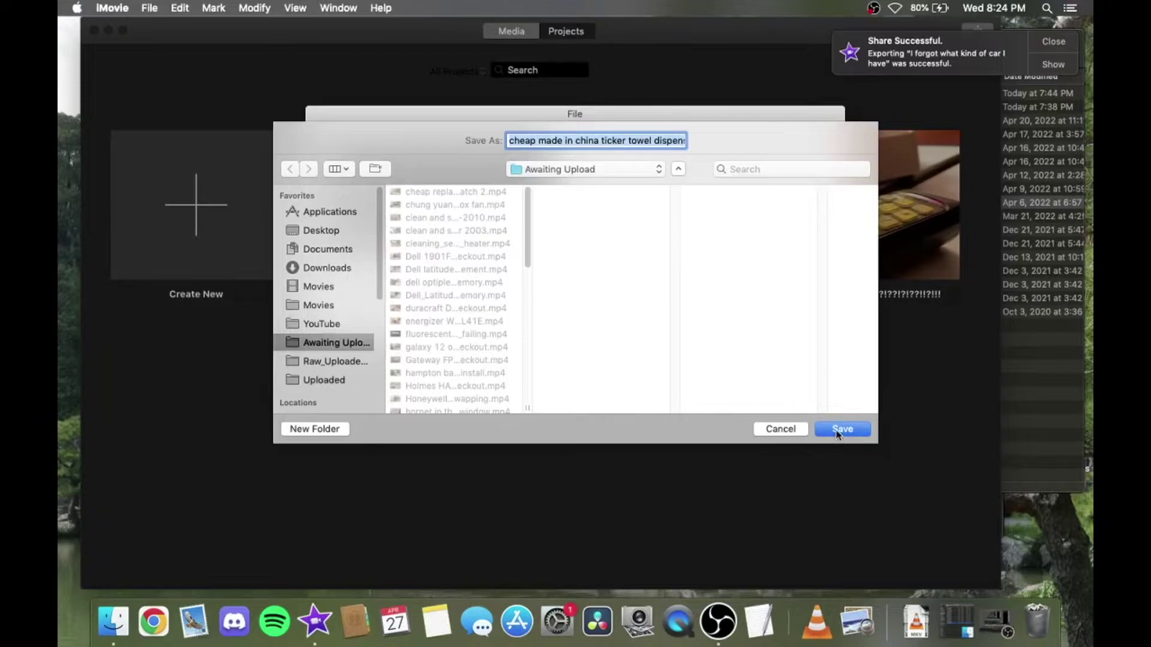
click(838, 429)
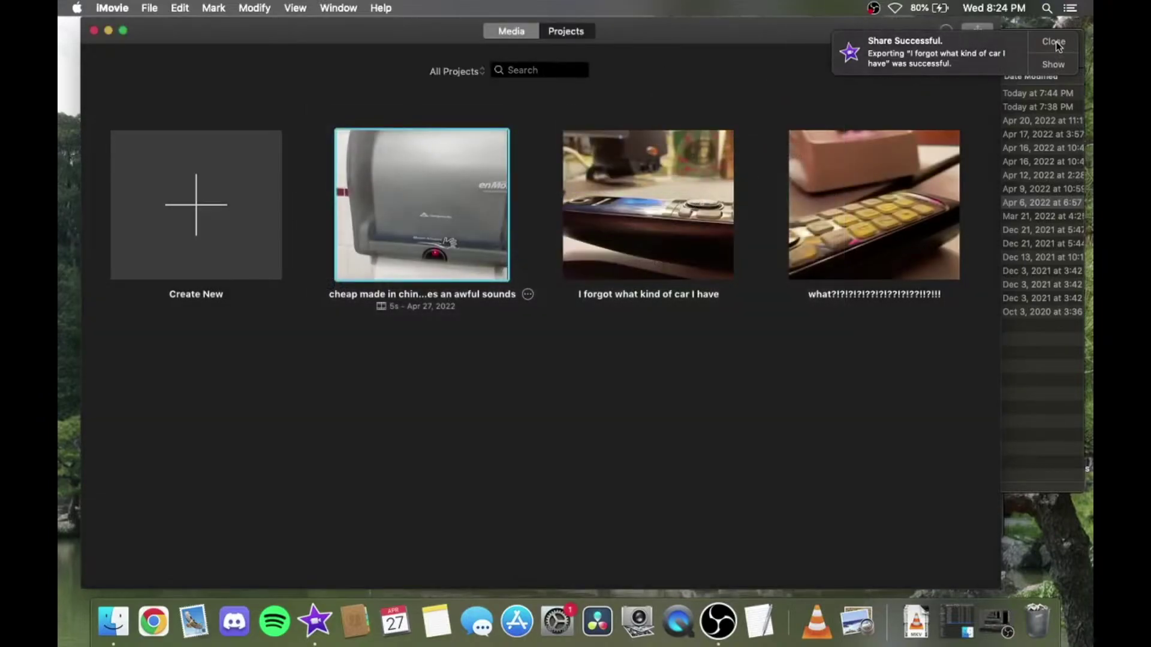
click(1057, 44)
Move IMG_0205.MOV and IMG_0383.MOV from the Current folder to the Trash
click(1056, 37)
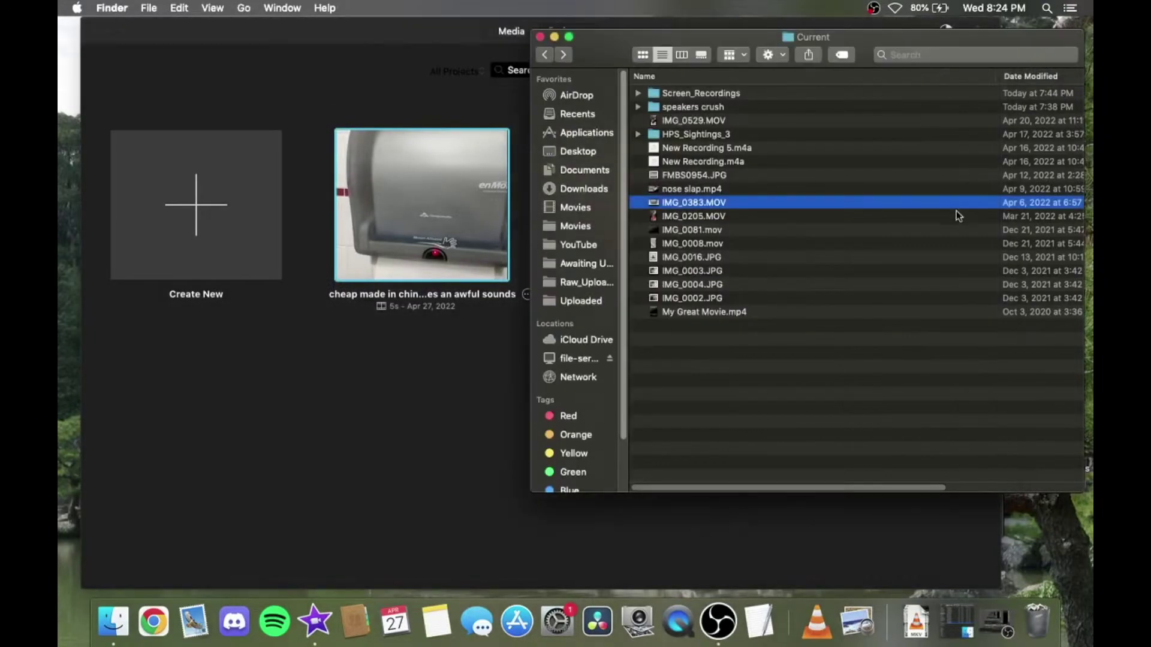
click(737, 220)
key(space)
key(space)
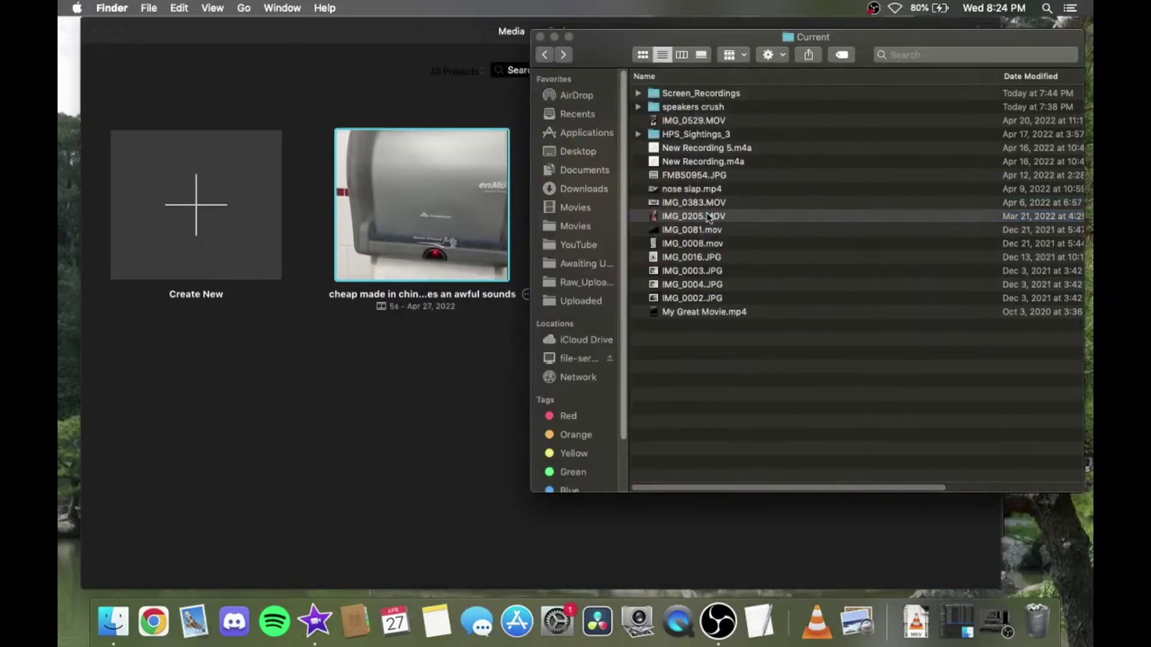
right_click(709, 217)
click(764, 258)
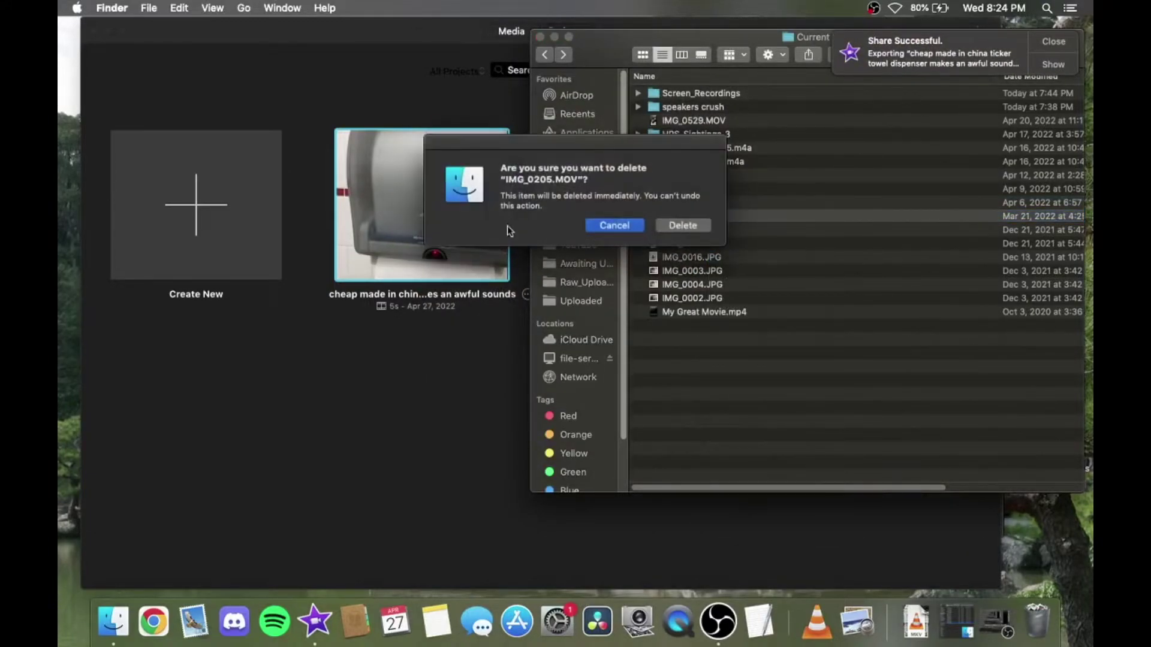
click(681, 226)
click(707, 203)
key(space)
key(space)
right_click(705, 203)
click(761, 244)
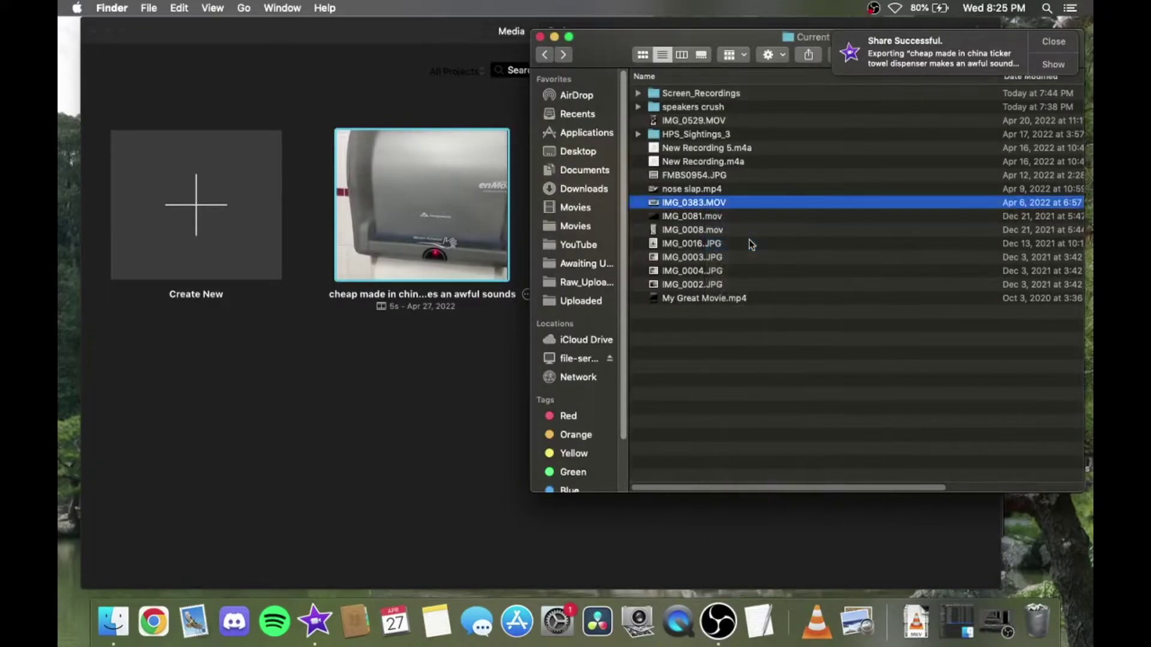
click(669, 224)
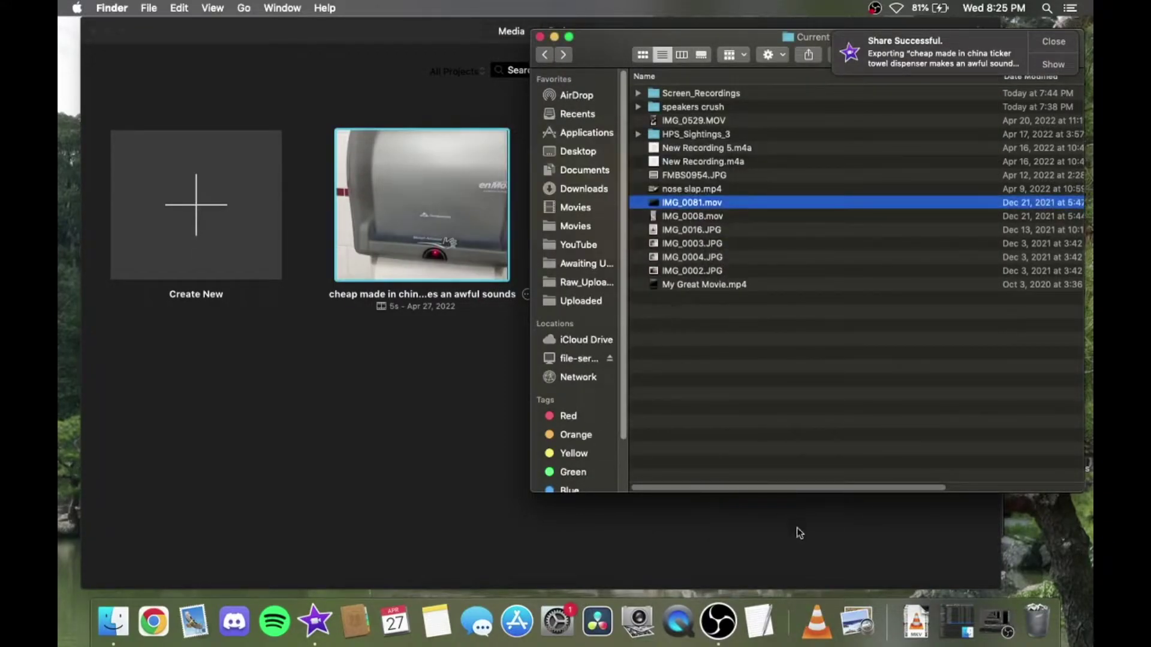
Delete both leftover .sb- temporary files from Awaiting Upload and preview the car video
click(126, 609)
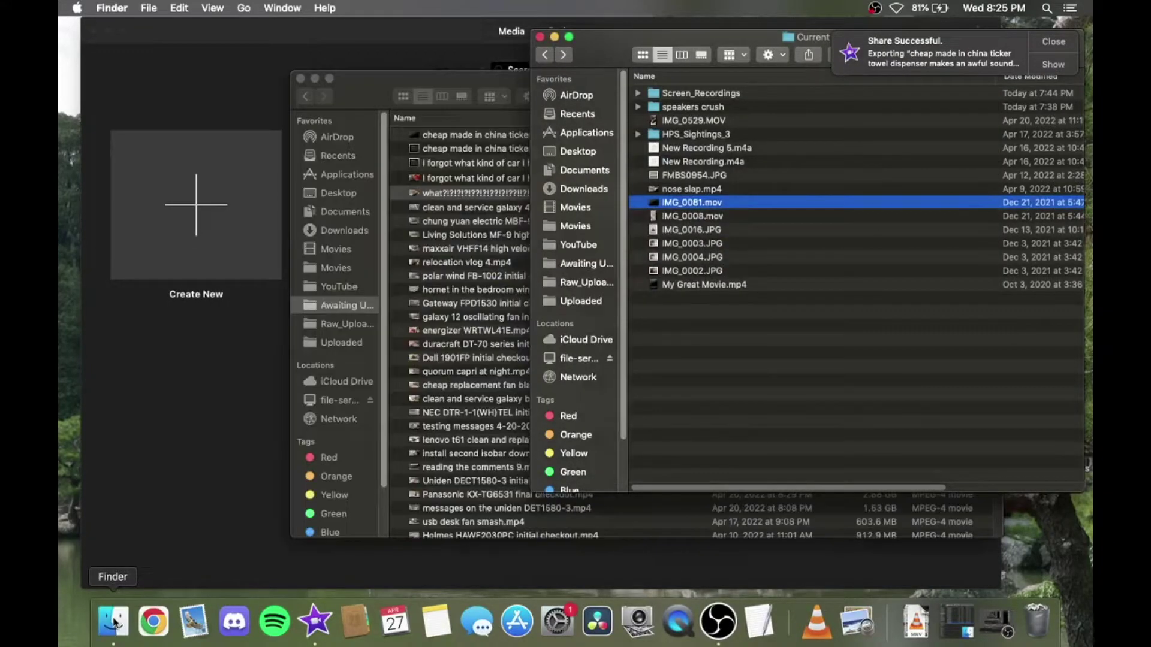
click(461, 154)
click(525, 163)
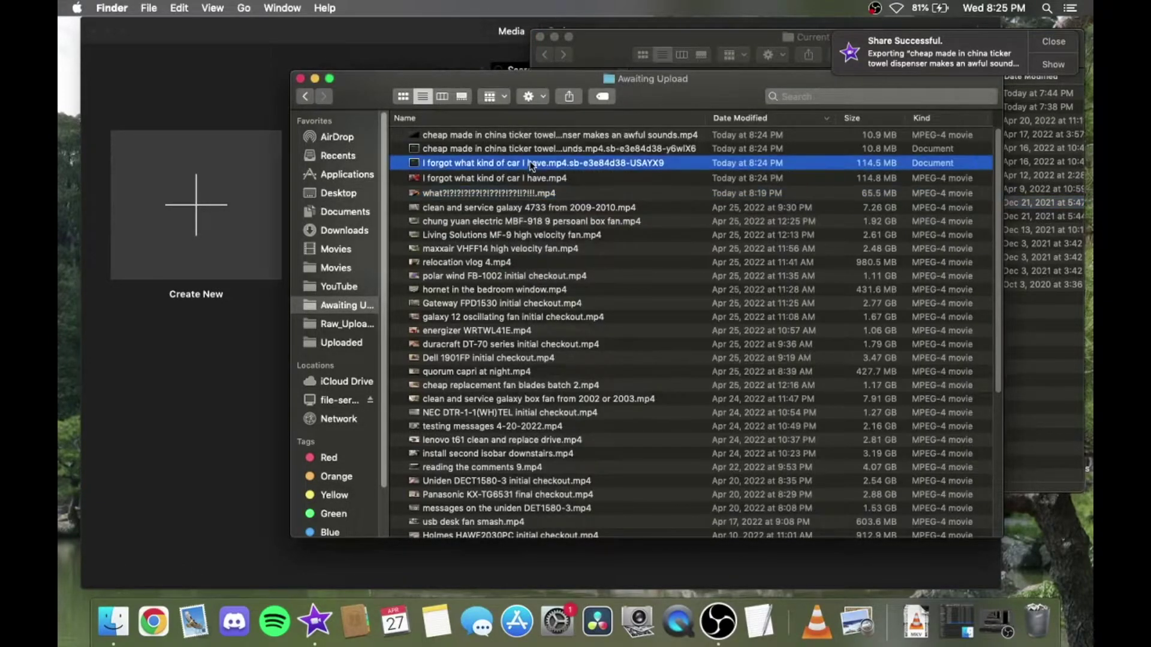
right_click(530, 162)
click(576, 204)
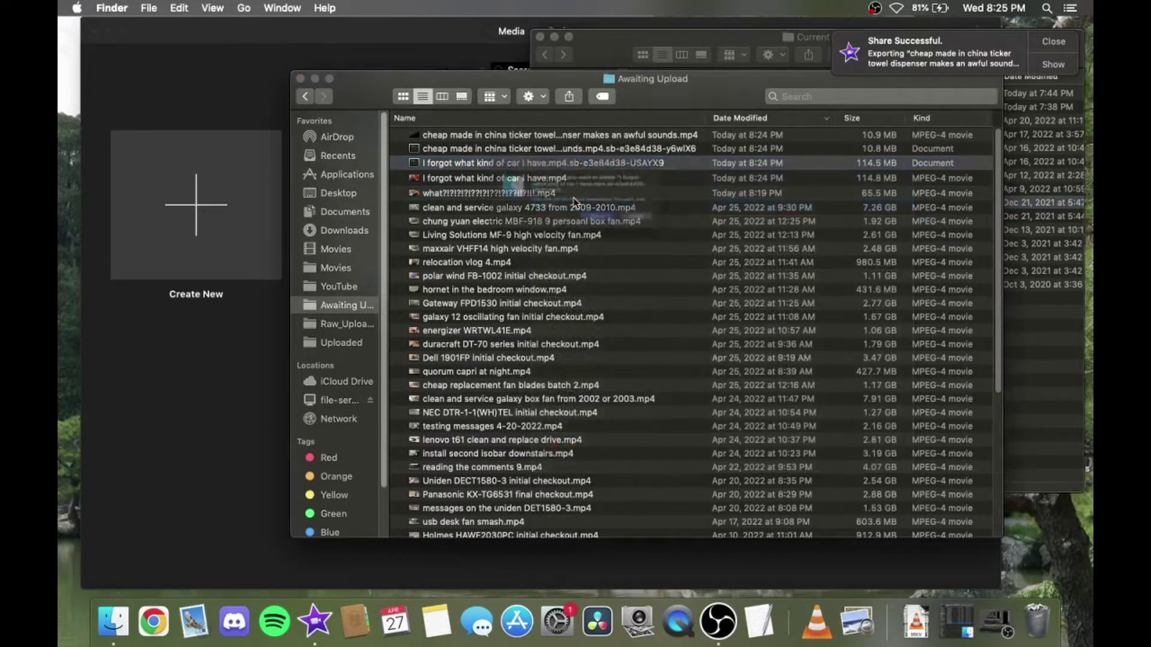
click(684, 235)
click(488, 149)
right_click(488, 149)
click(533, 185)
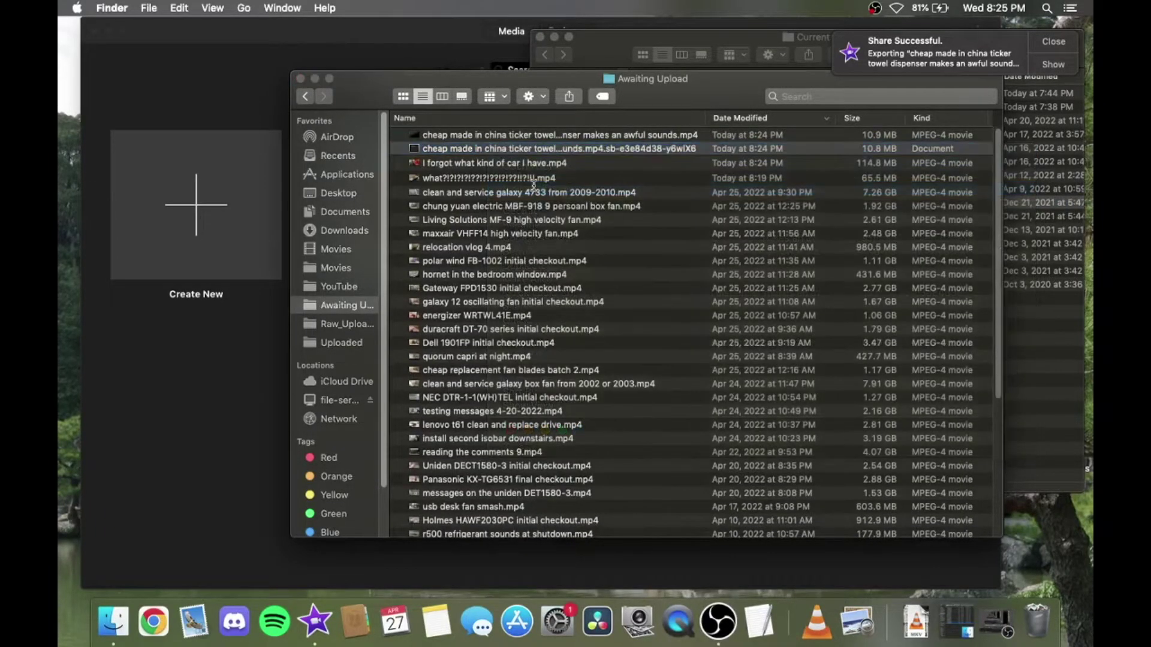
click(682, 239)
click(503, 149)
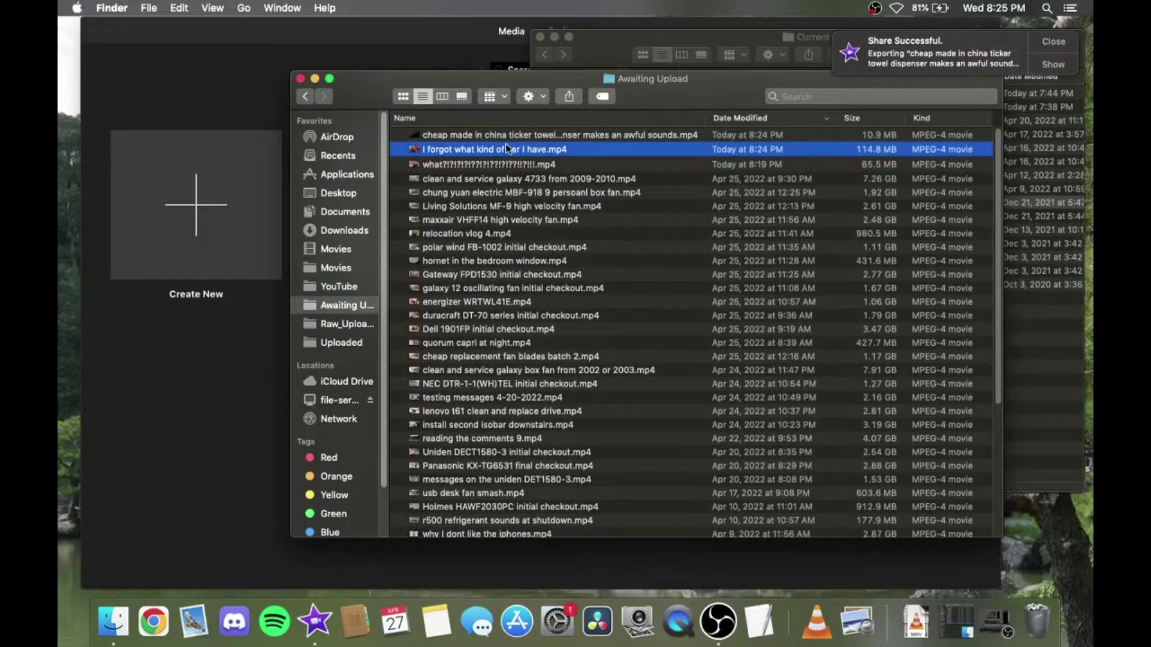
key(space)
key(space)
key(space)
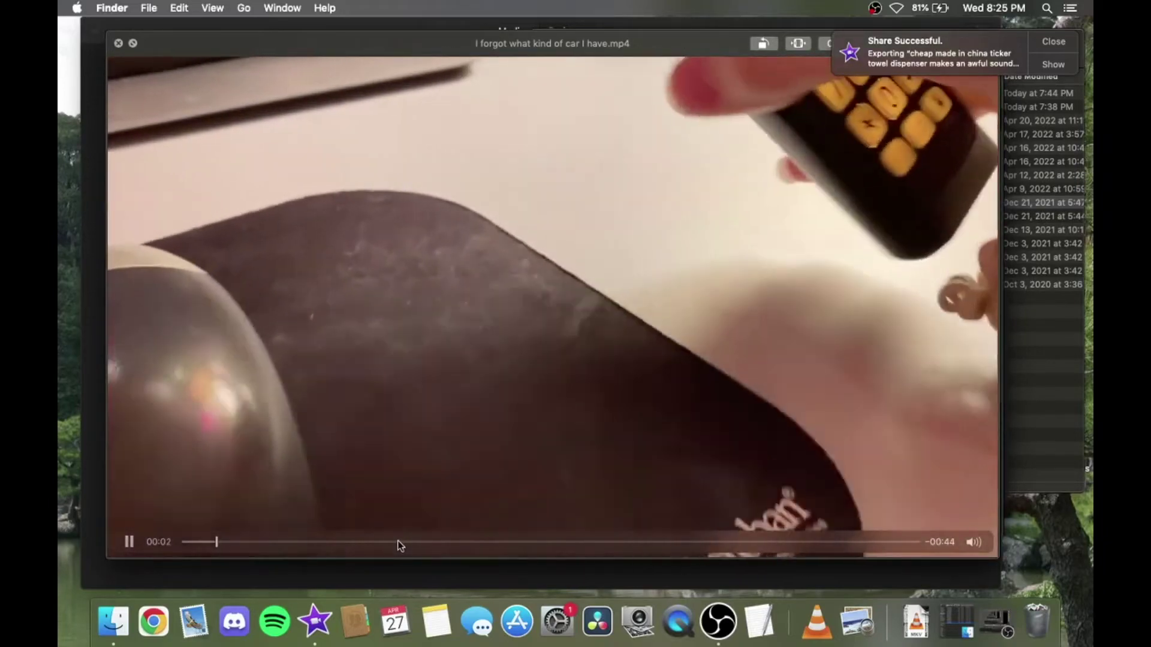
Review the exported car and towel-dispenser videos in Quick Look
drag(400, 546, 894, 544)
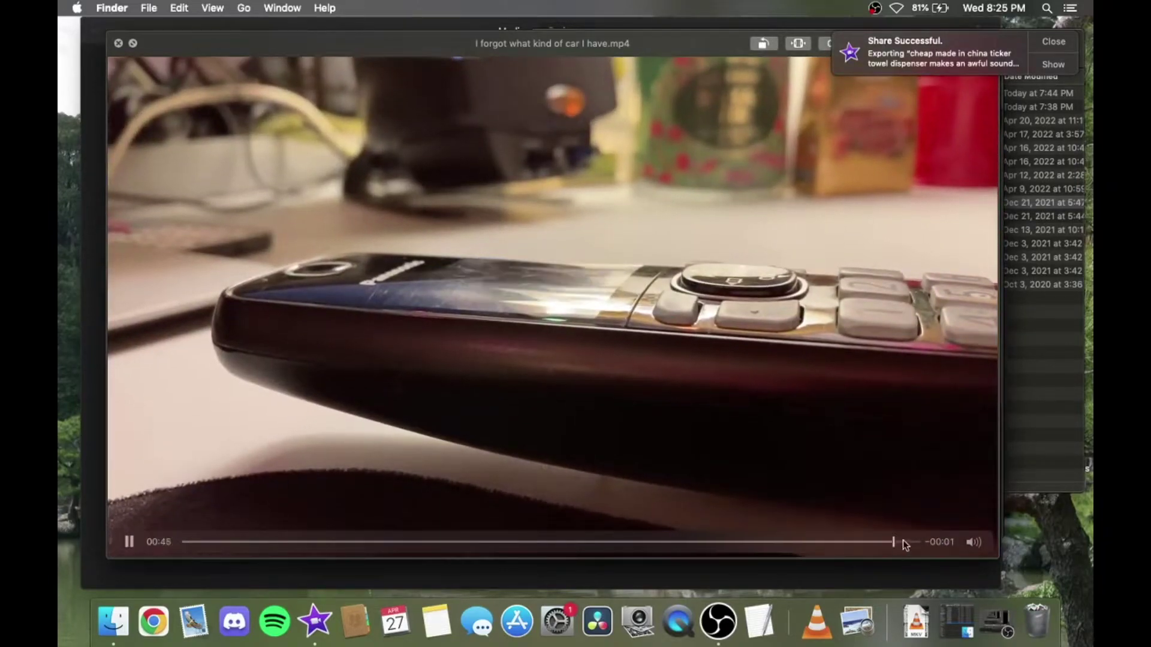
key(Down)
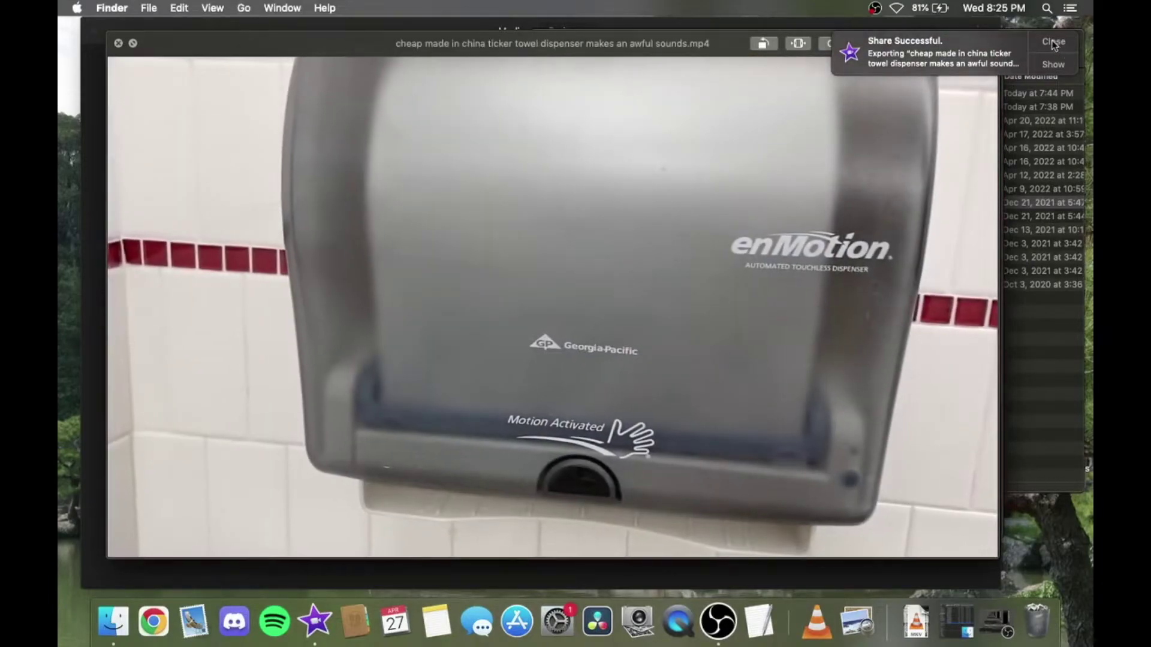
click(1070, 42)
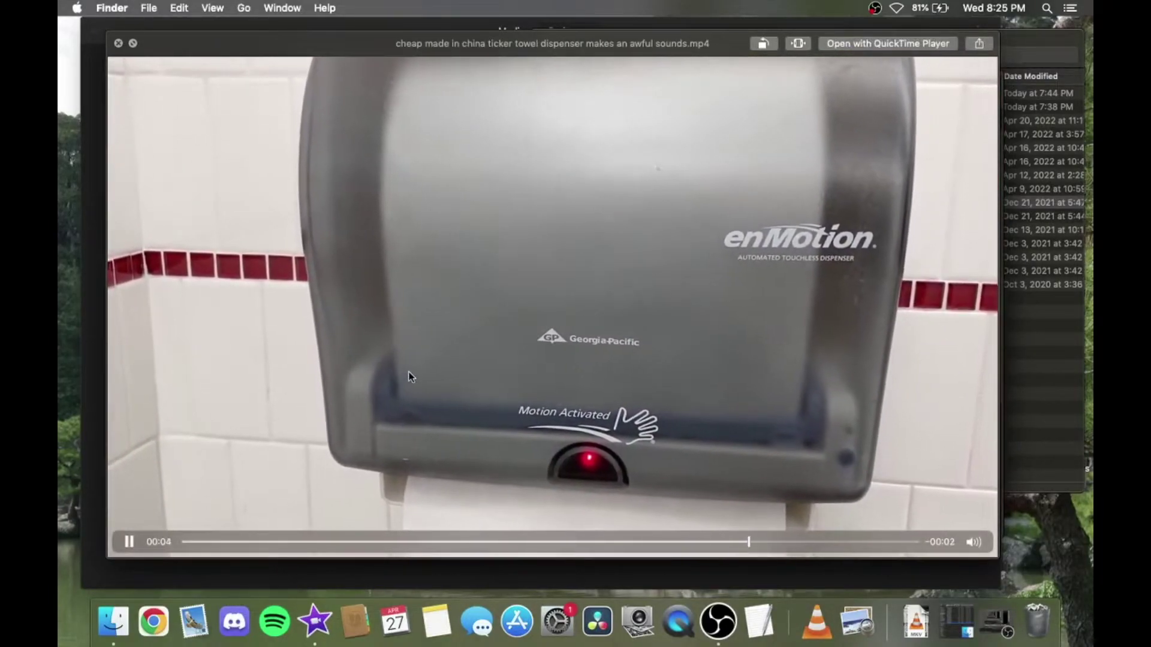
key(space)
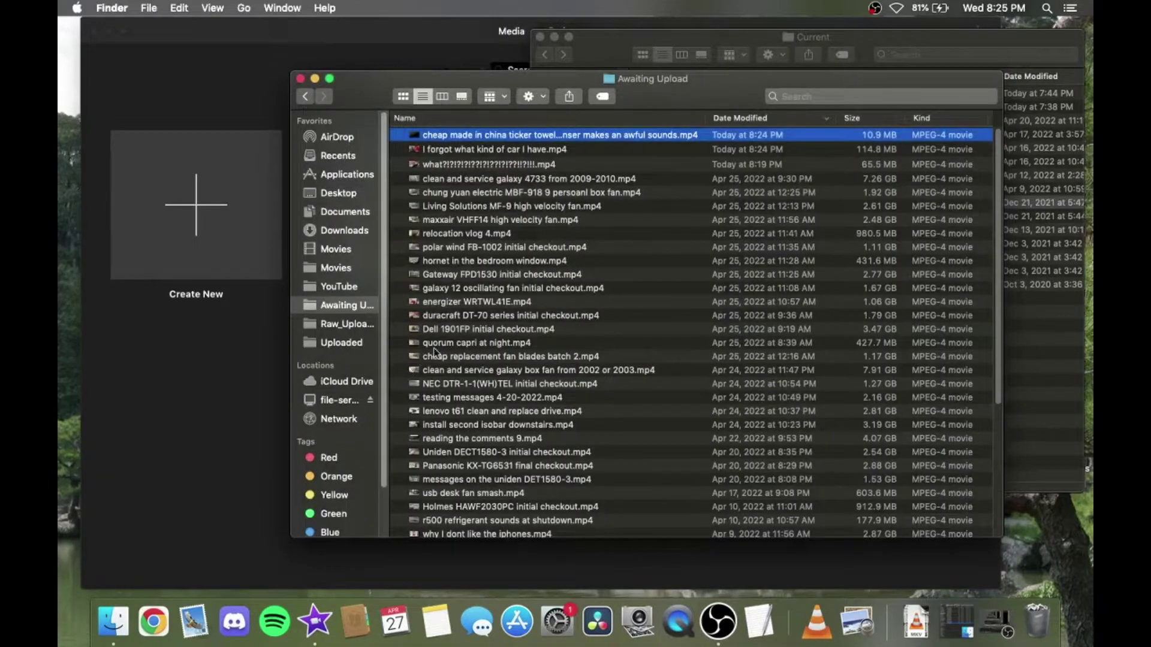
Preview IMG_0081.mov, FMBS0954.JPG and IMG_0016.JPG in the Current folder
click(717, 40)
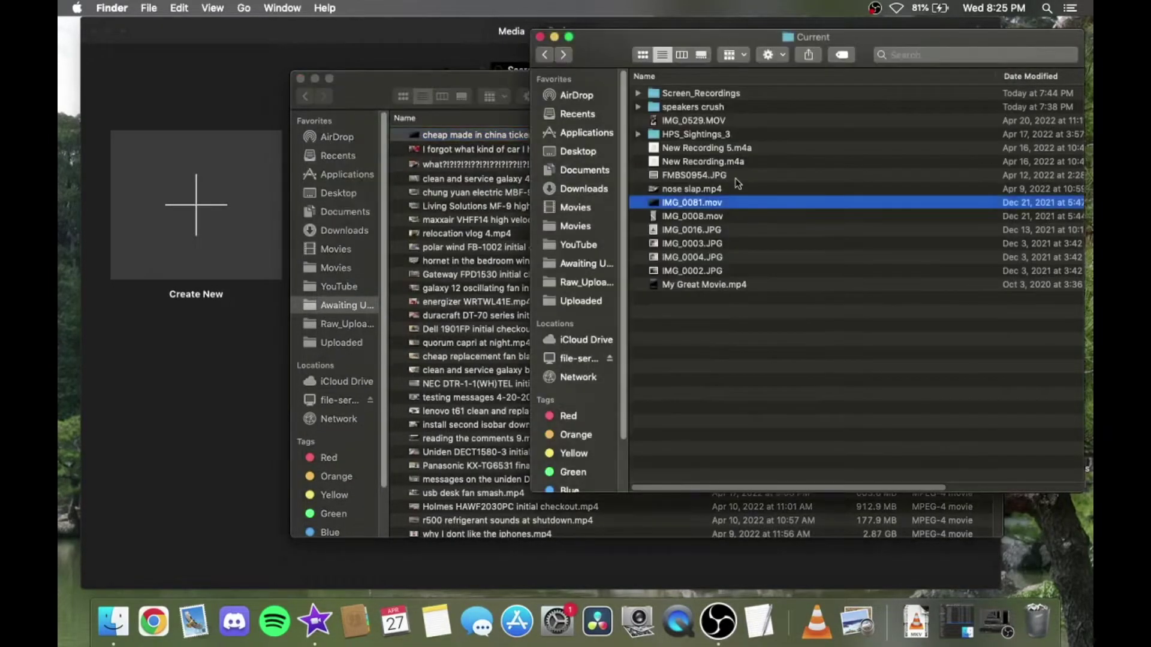
key(space)
key(space)
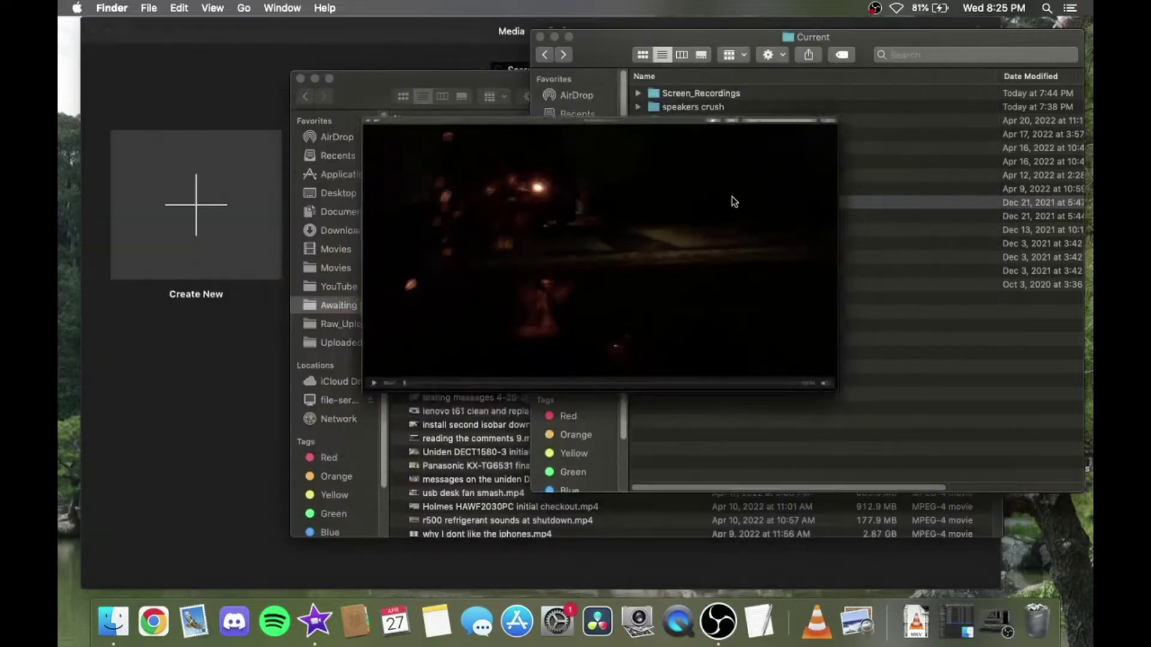
click(737, 175)
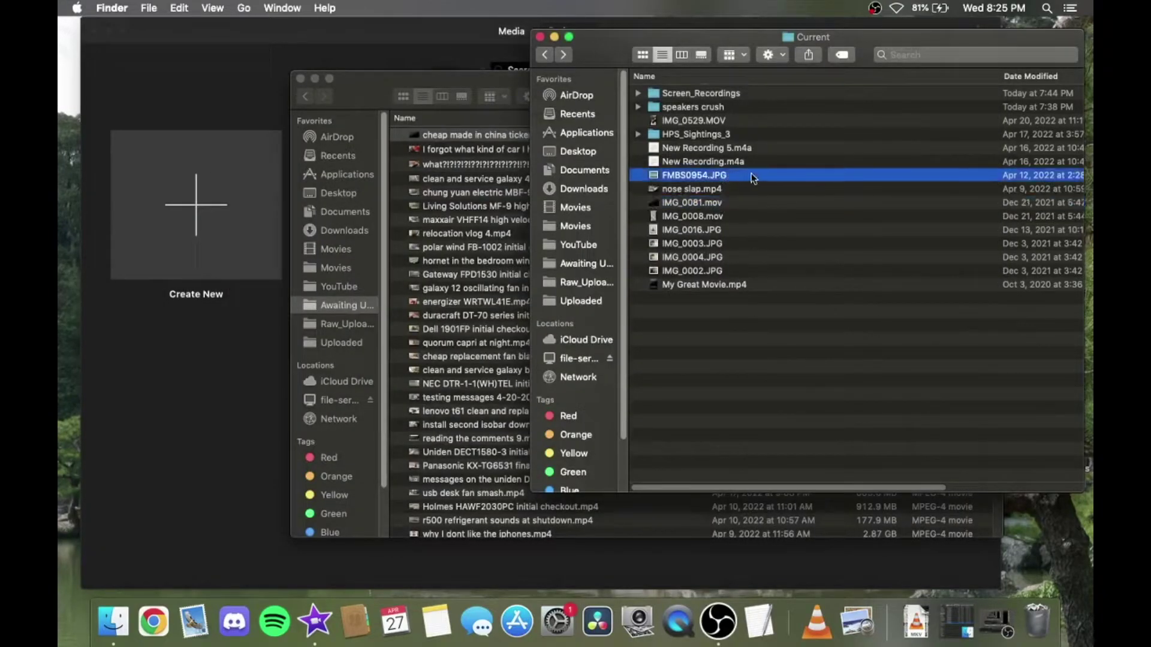
key(space)
key(space)
click(733, 234)
key(space)
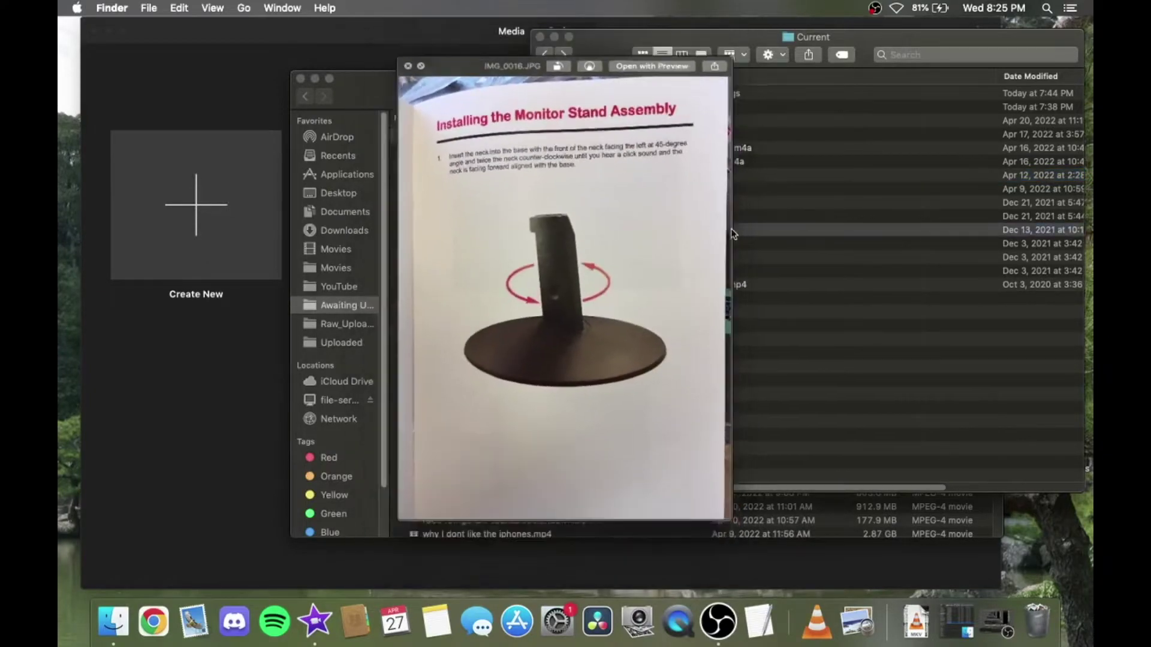
key(space)
Quick Look the New Recording 5.m4a audio file, then return to iMovie
click(740, 161)
scroll(762, 165, right, 5)
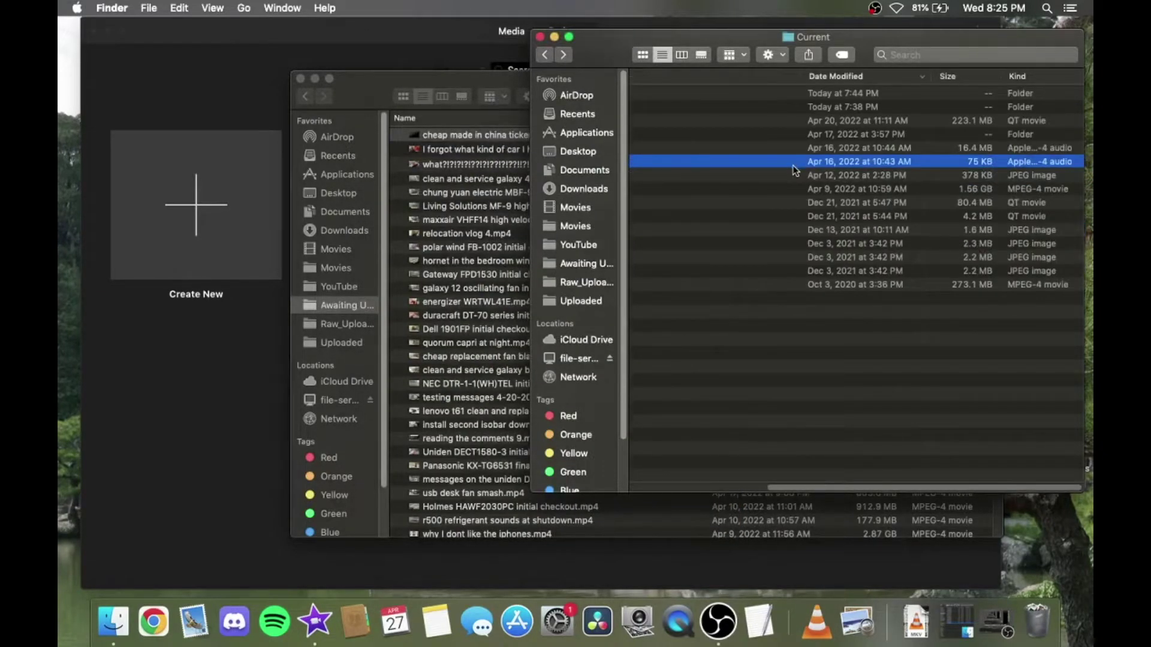
scroll(775, 170, left, 5)
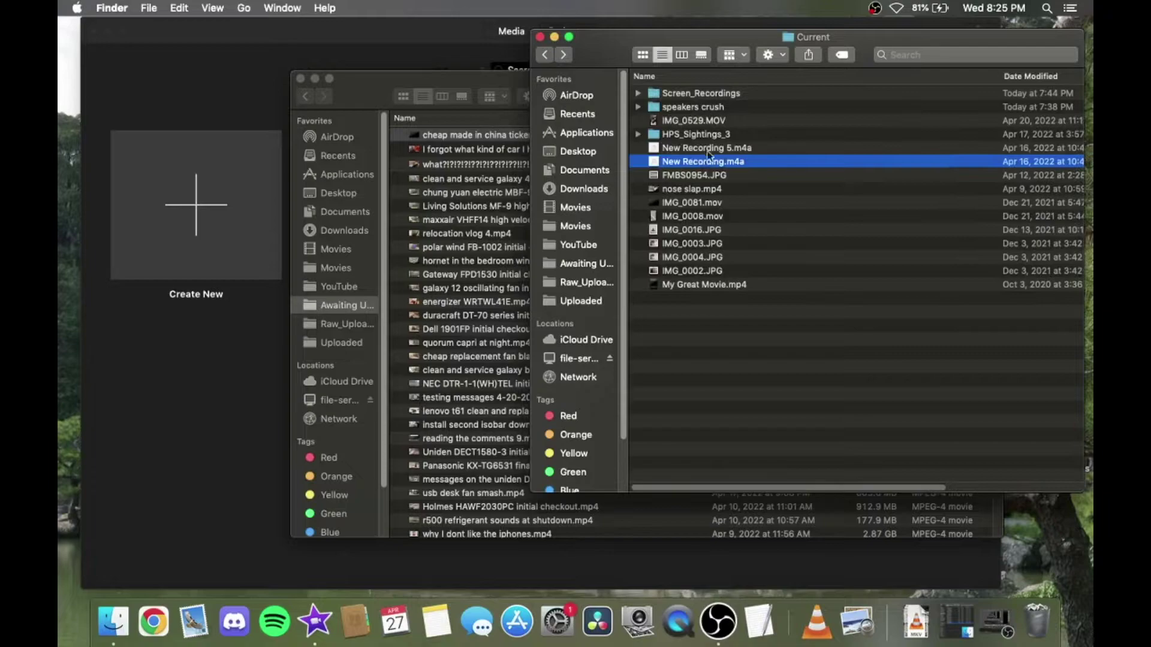
click(731, 148)
key(space)
key(space)
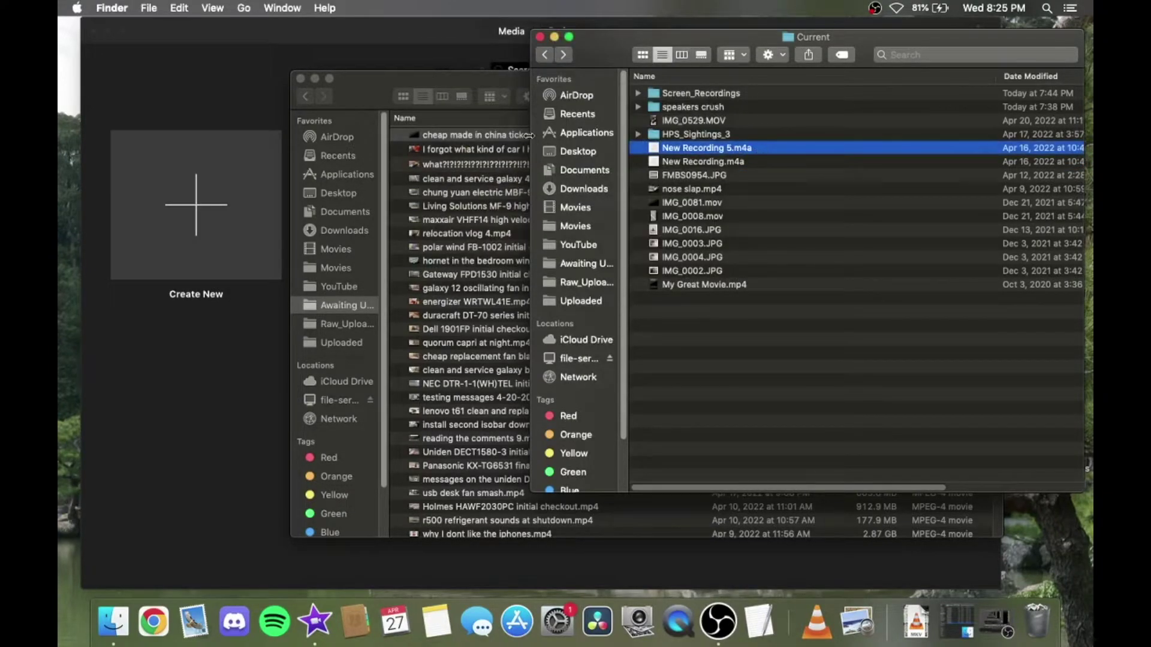
click(228, 80)
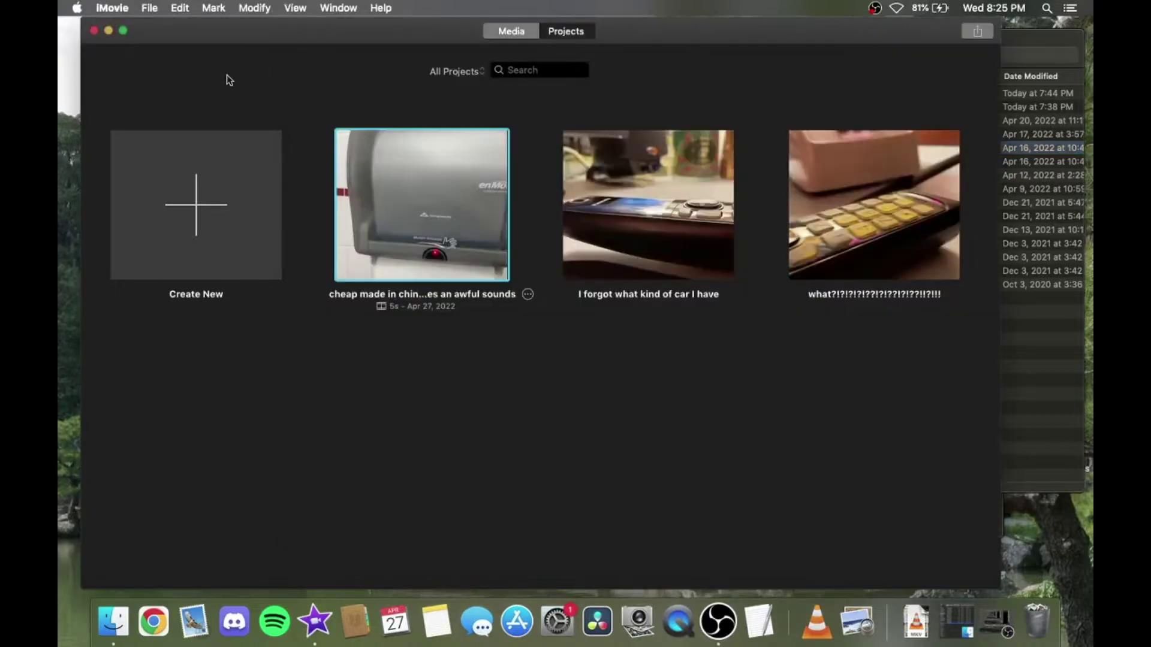
Create a new empty My Movie project and launch Google Chrome from the Dock
click(187, 214)
click(229, 278)
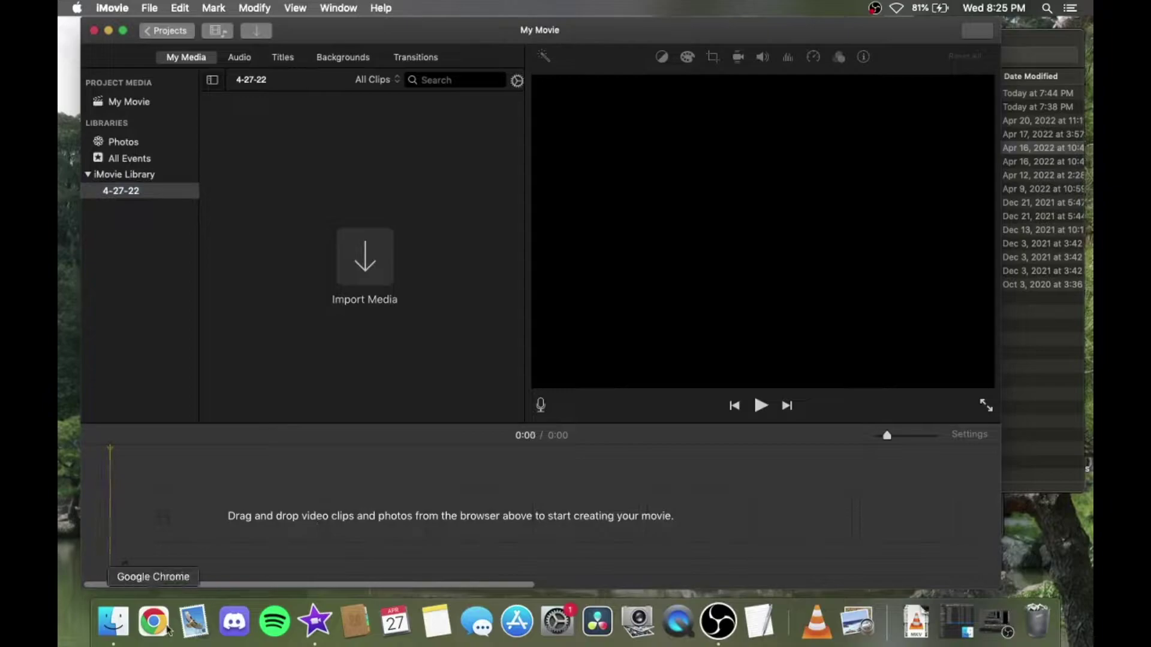
right_click(150, 633)
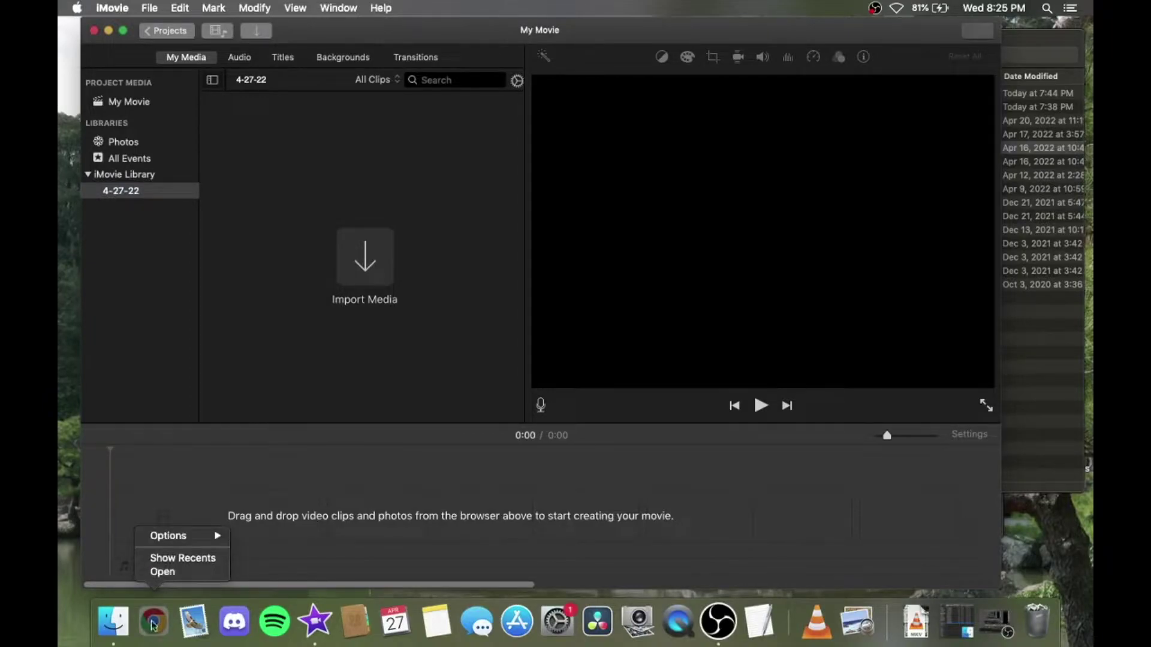
mouse_move(199, 540)
click(162, 572)
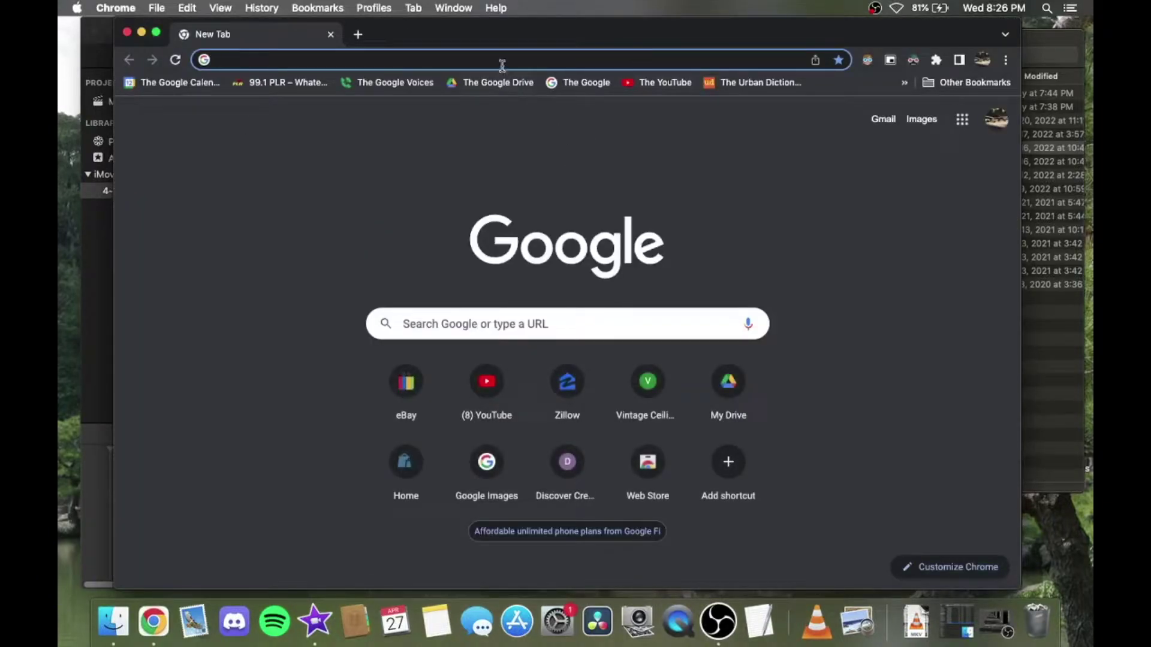
Open a new Incognito window, close the regular one, and load Google
click(1005, 59)
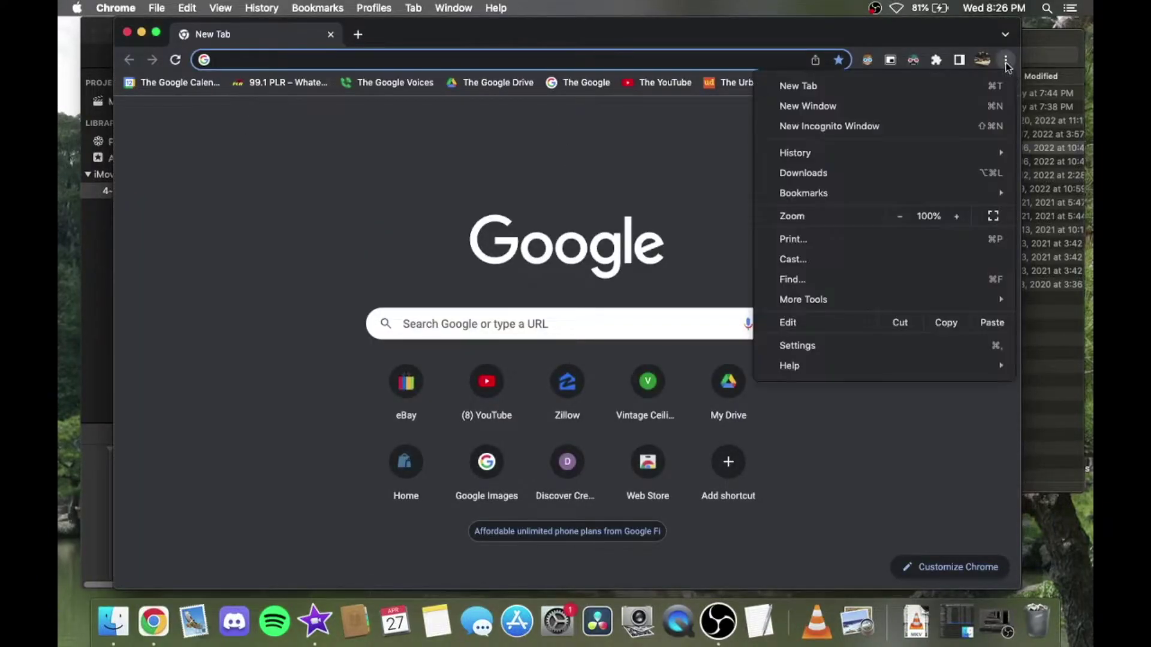
click(959, 123)
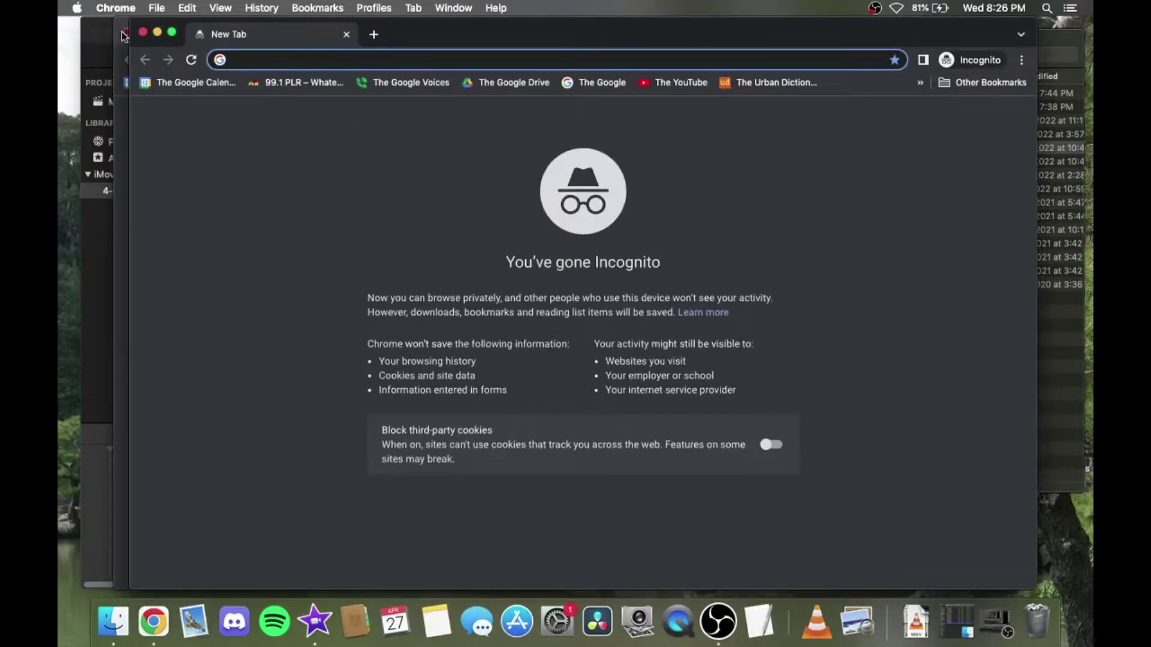
click(124, 32)
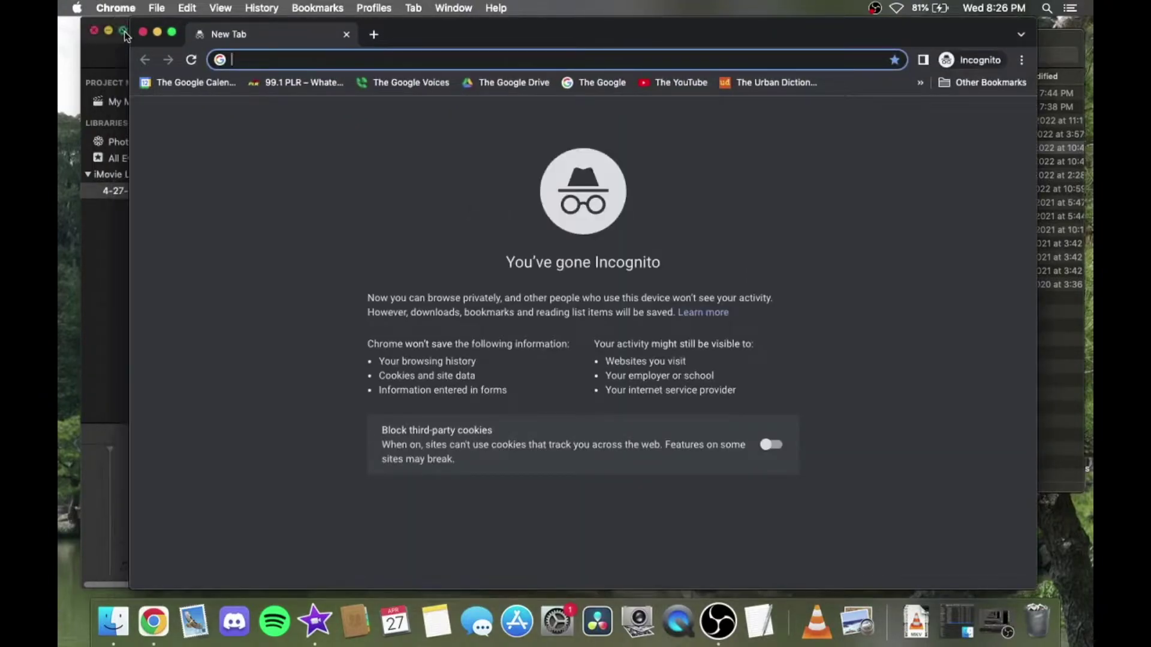
click(597, 83)
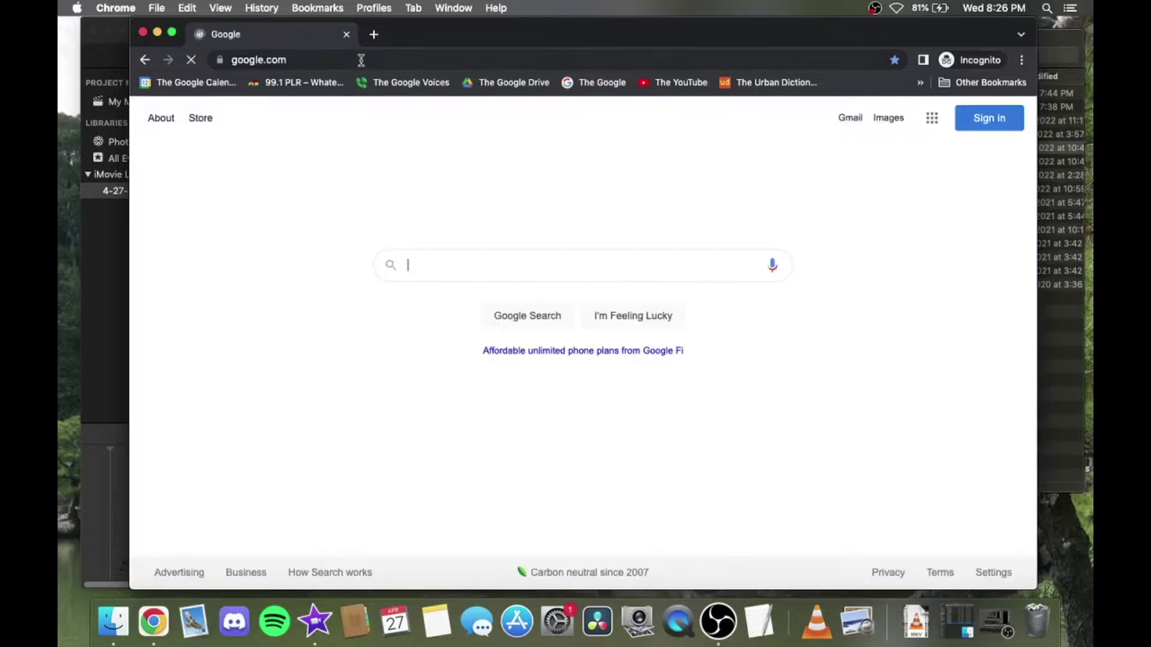
Go to google.com/images and search for 'iphones'
click(366, 59)
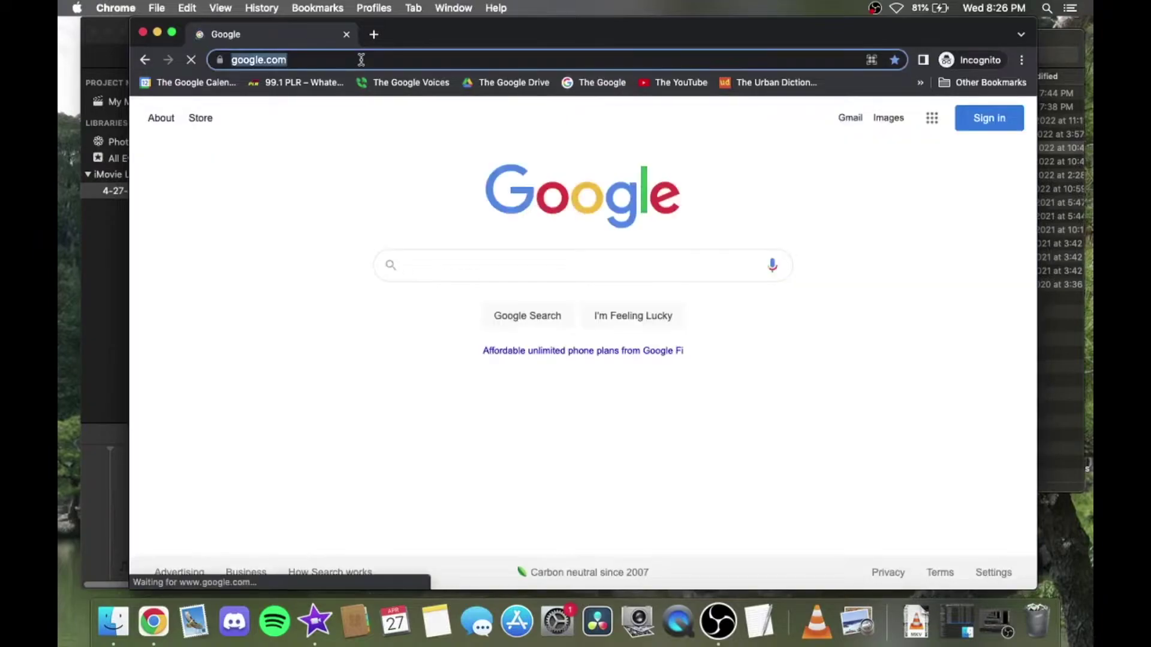
click(380, 59)
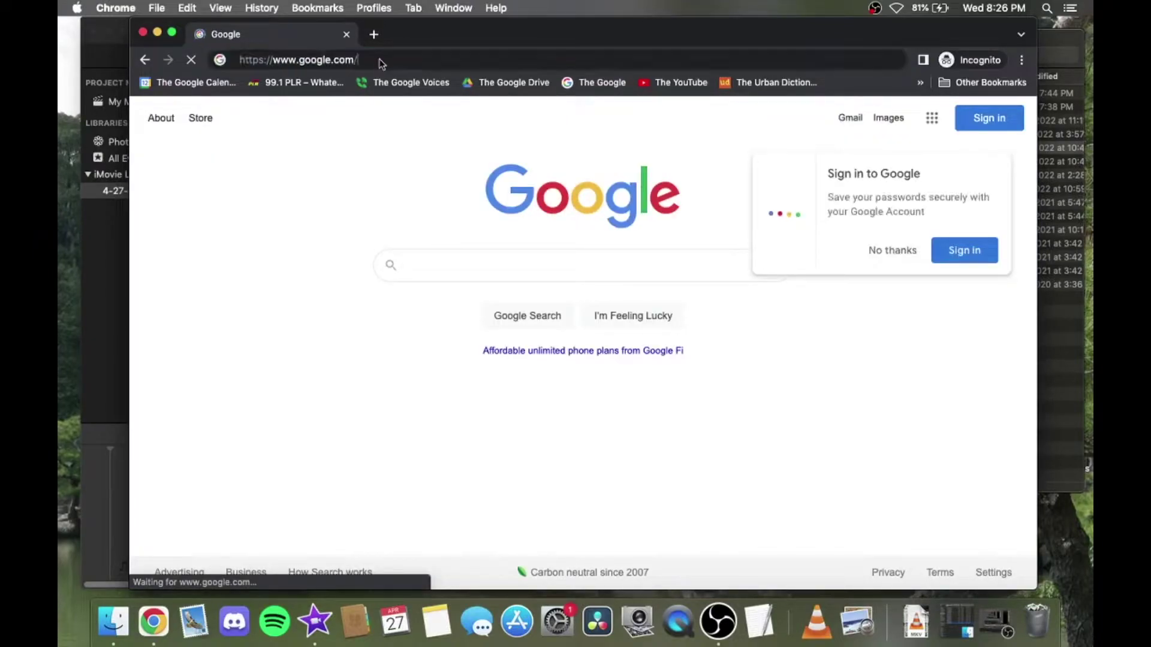
text(/images)
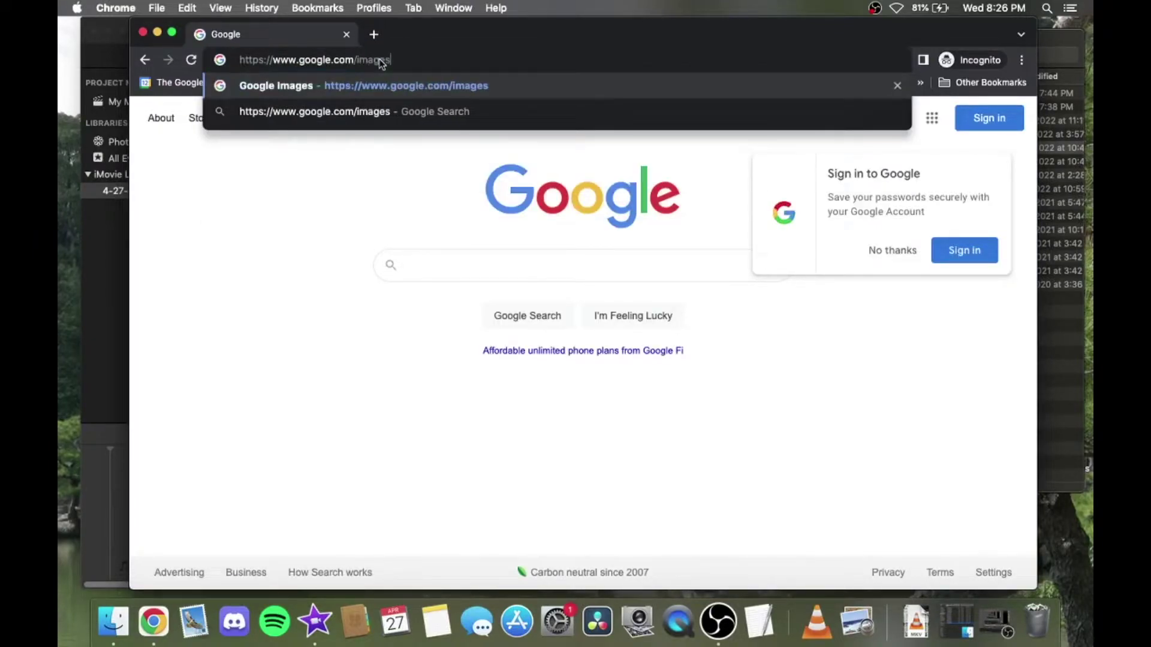
key(Return)
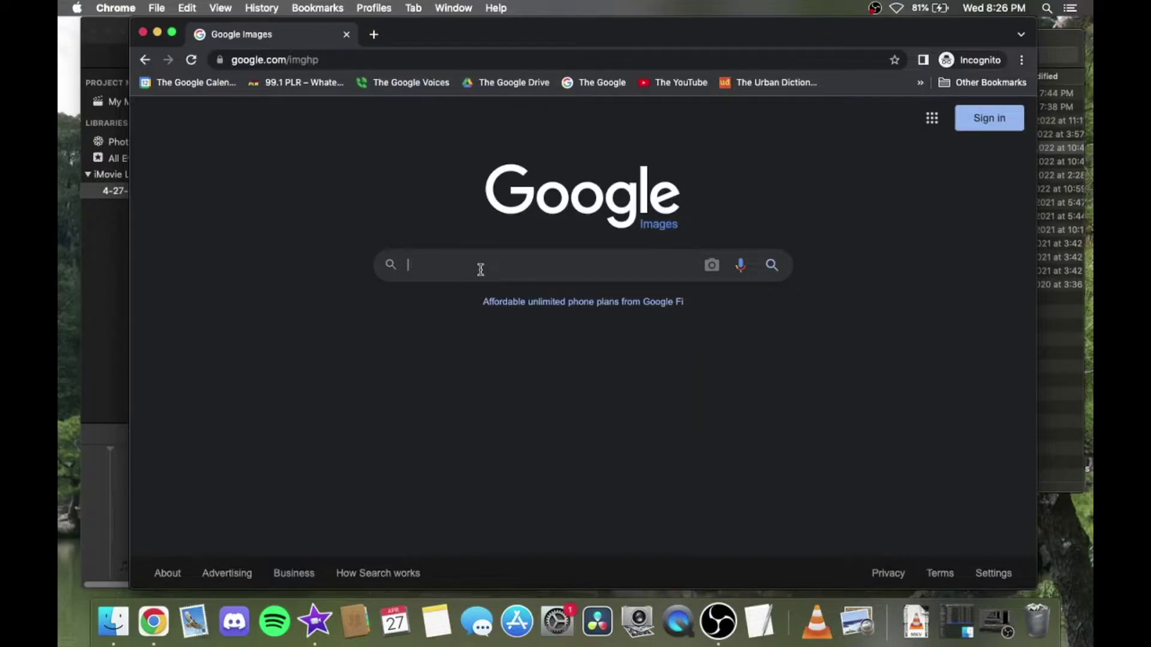
text(ip)
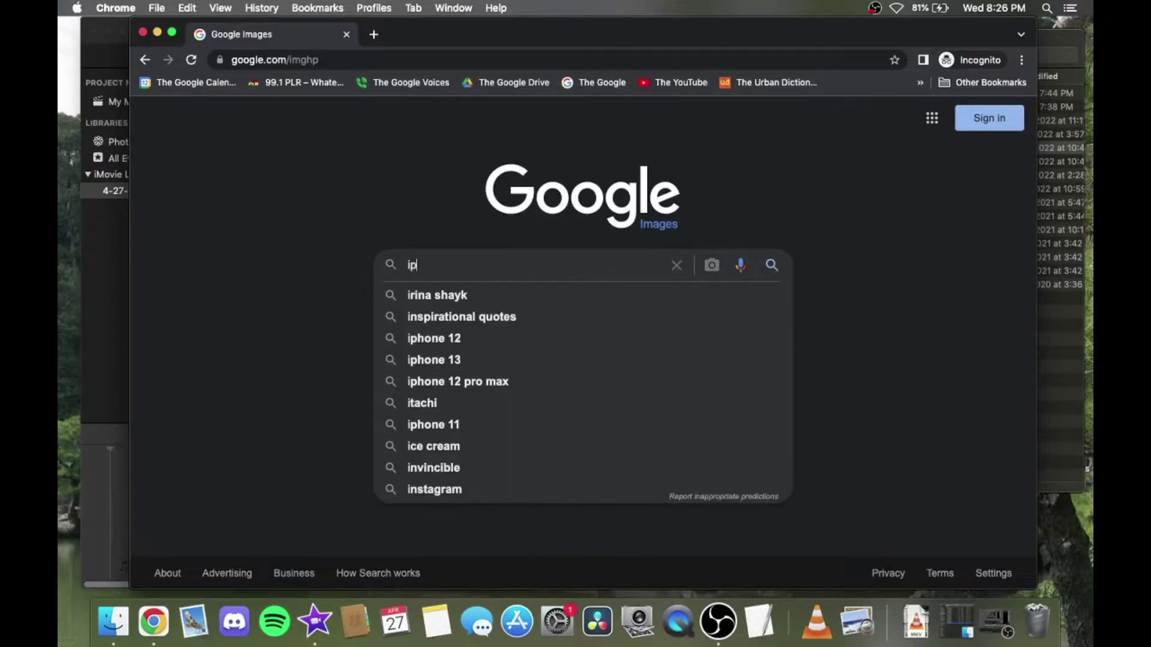
text(hones)
key(Return)
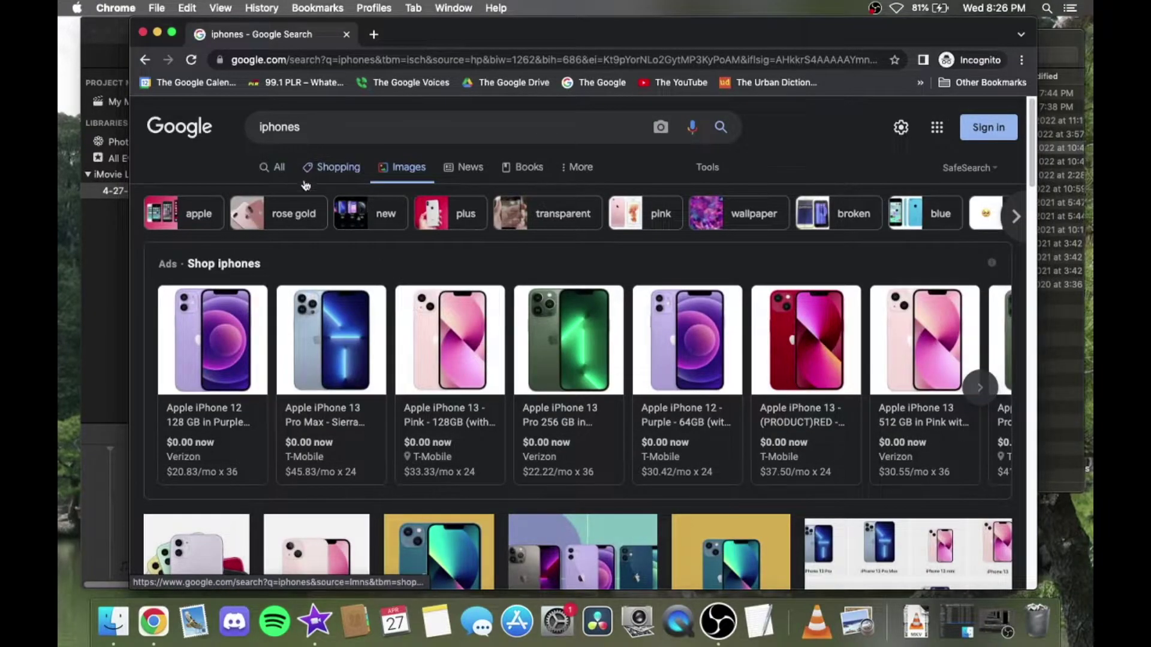
Change the Google Images search to 'no iphones' and browse the crossed-out iPhone results
click(267, 123)
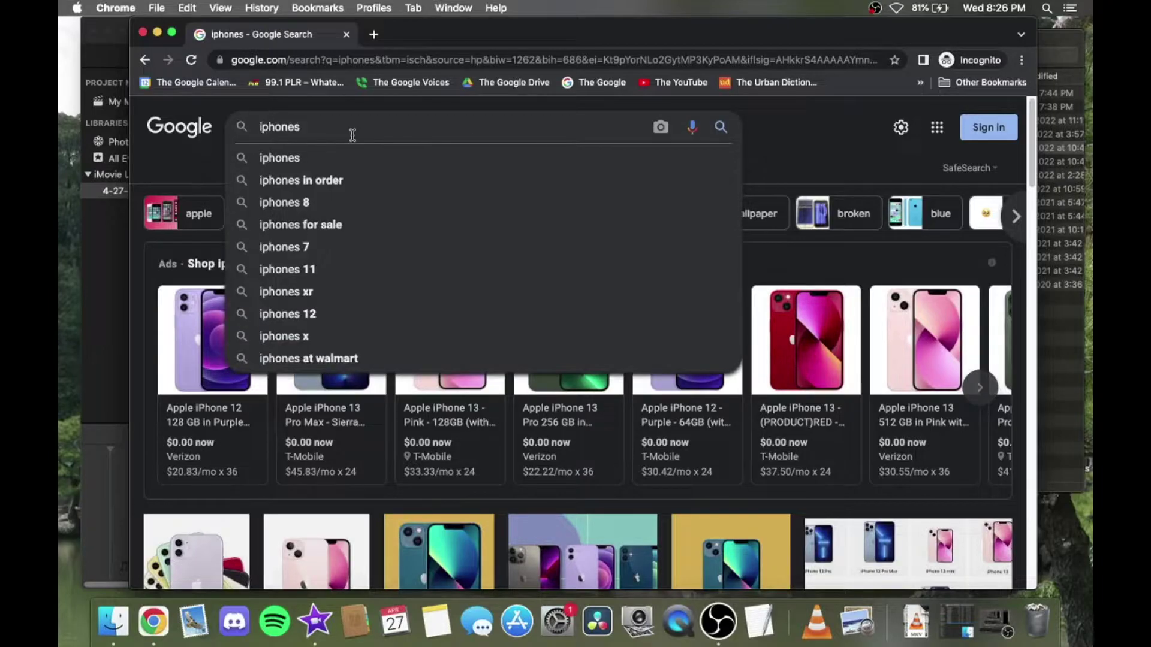
text(no)
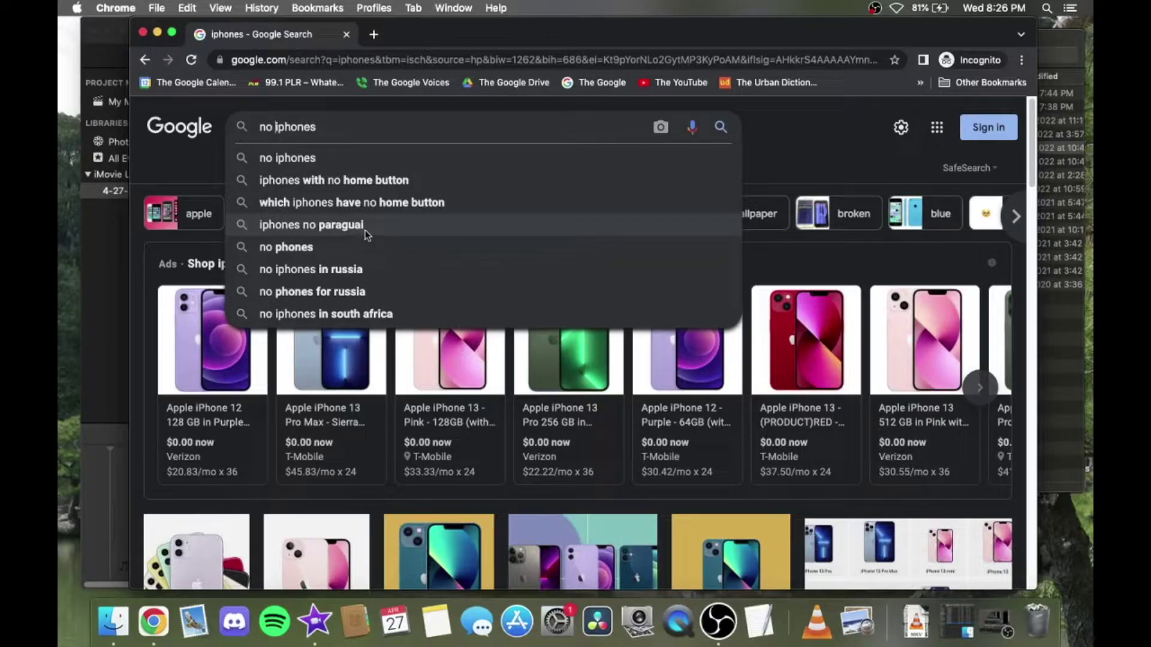
click(720, 126)
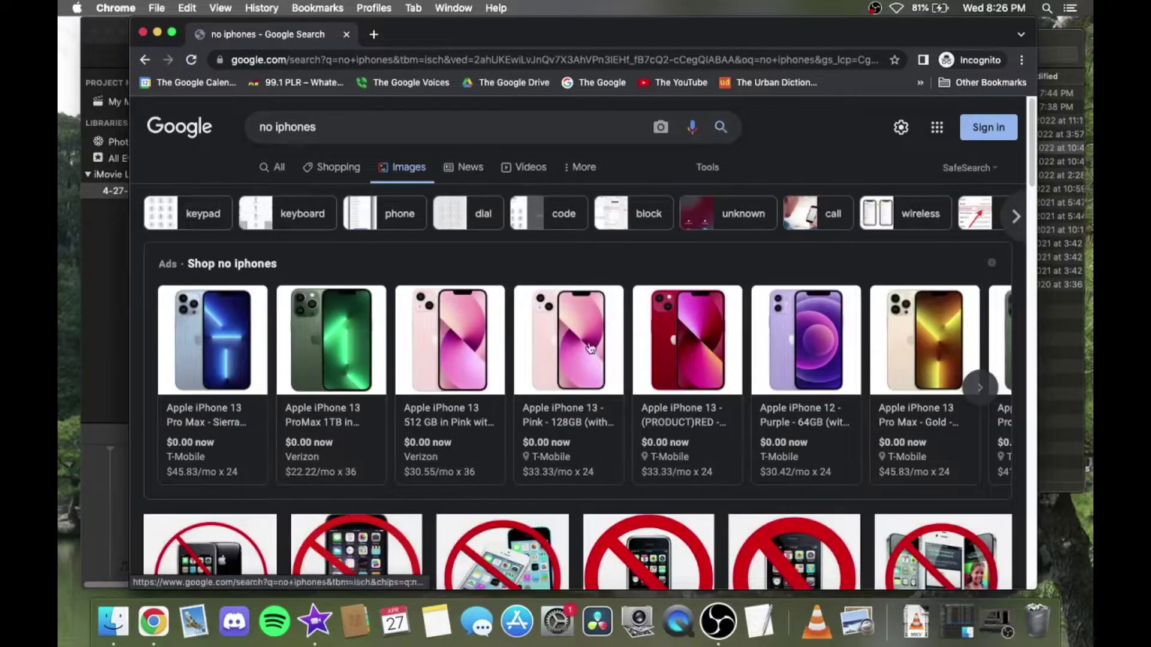
scroll(607, 333, down, 10)
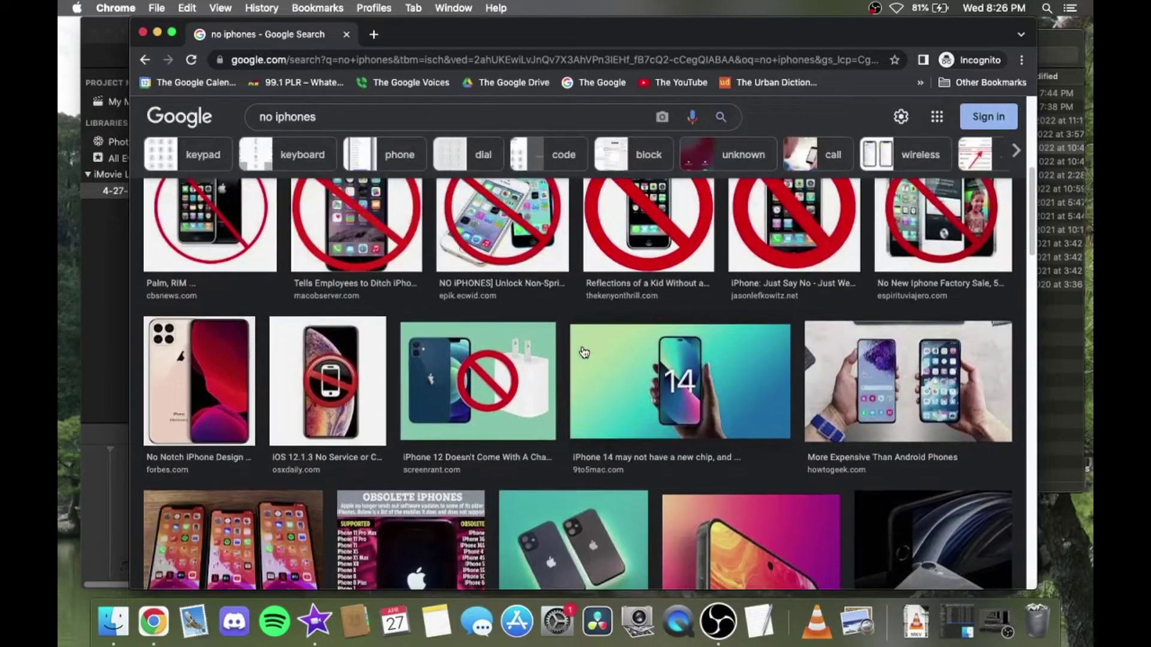
scroll(584, 352, up, 5)
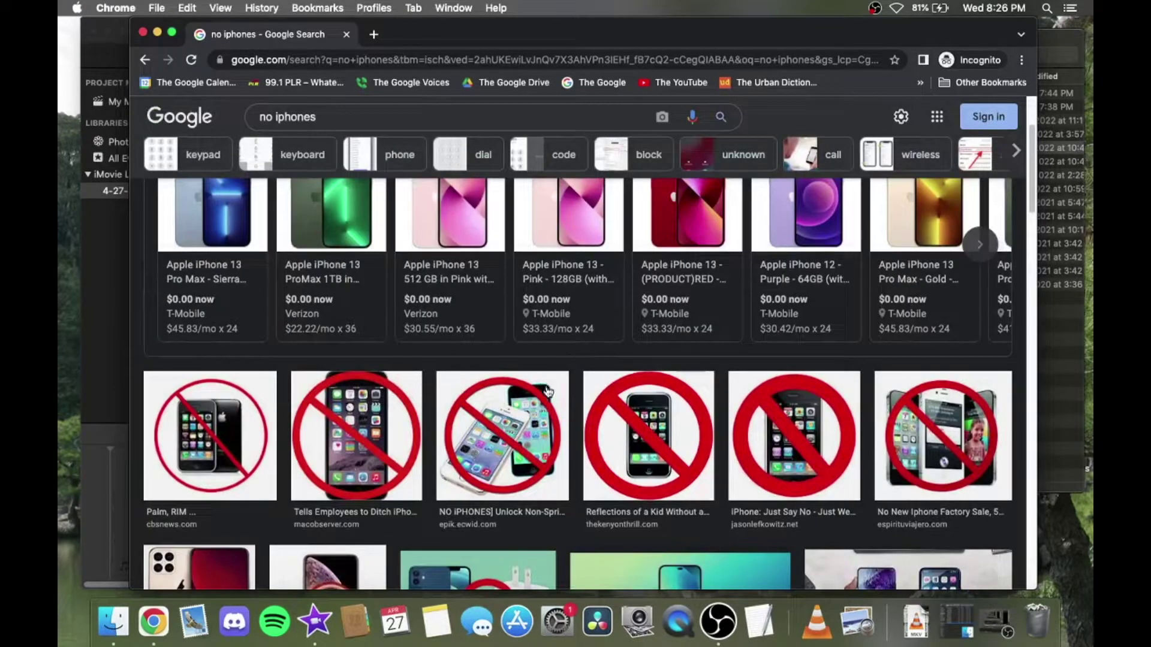
Open the crossed-out iPhones image full size in its own Chrome tab
click(498, 443)
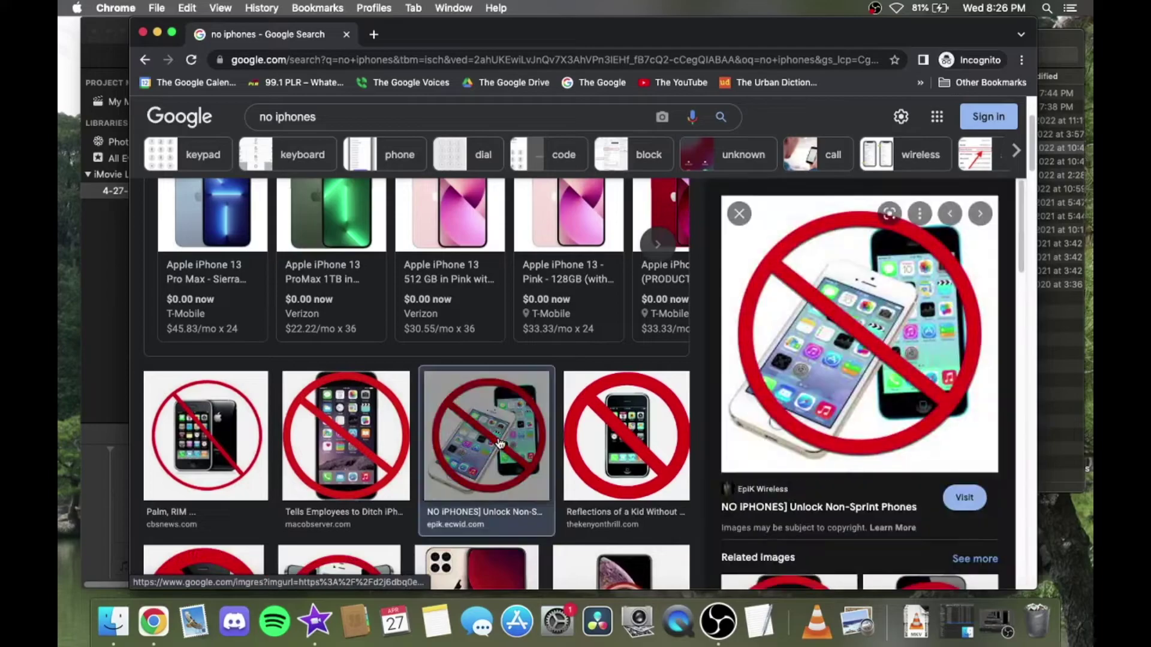
right_click(788, 382)
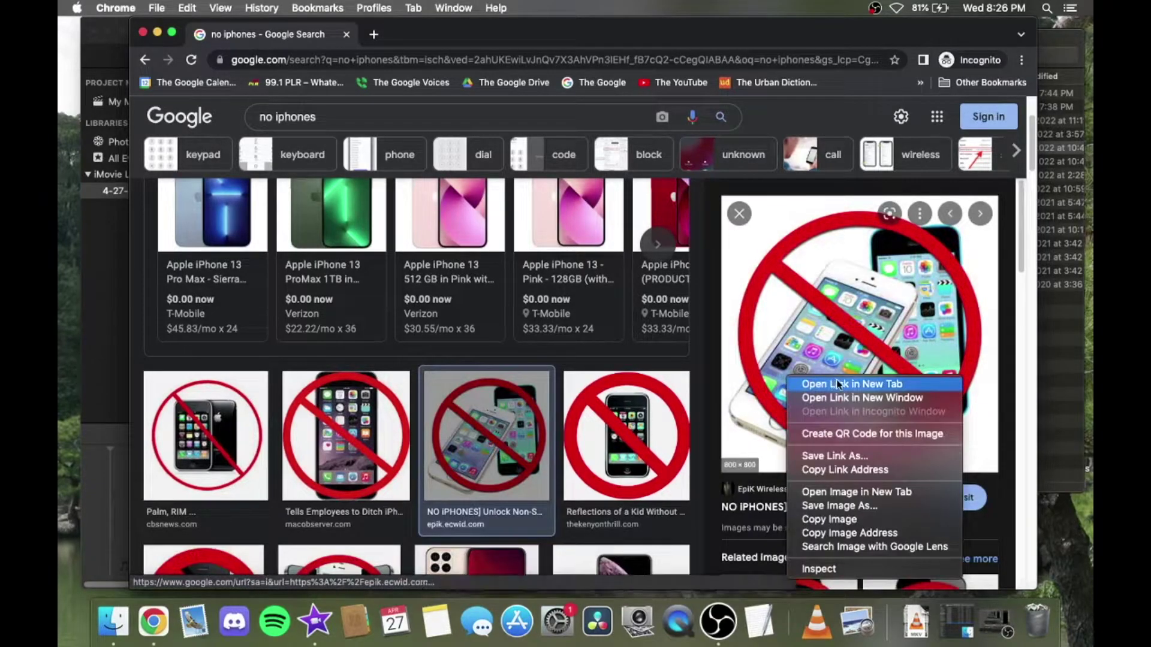
click(865, 493)
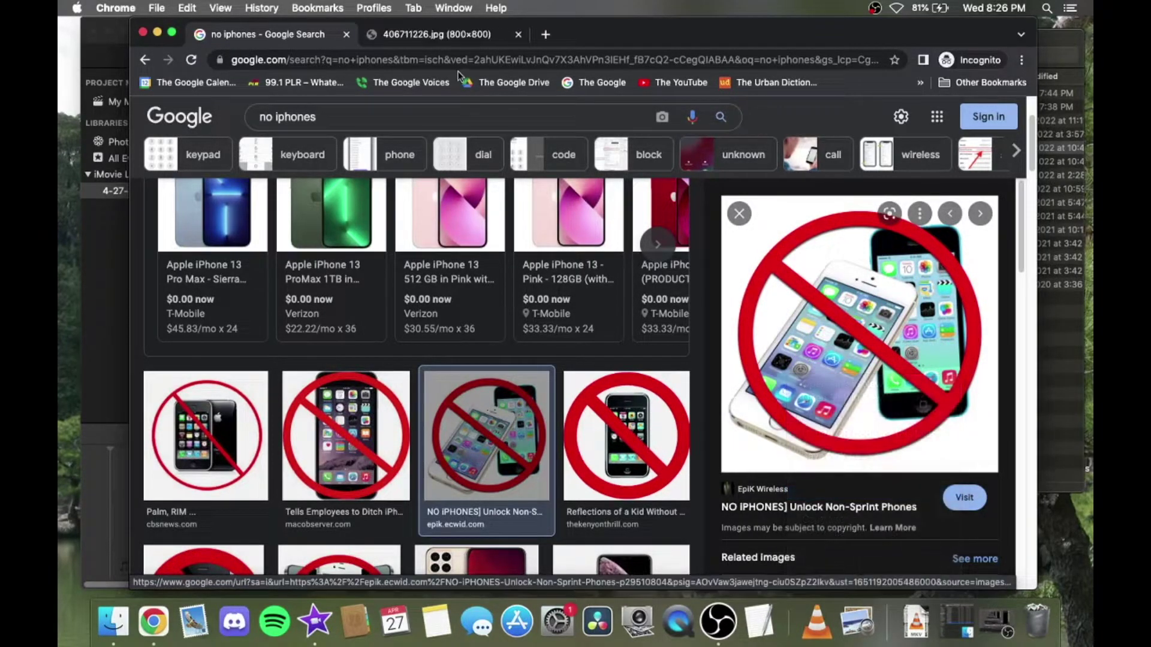
click(451, 36)
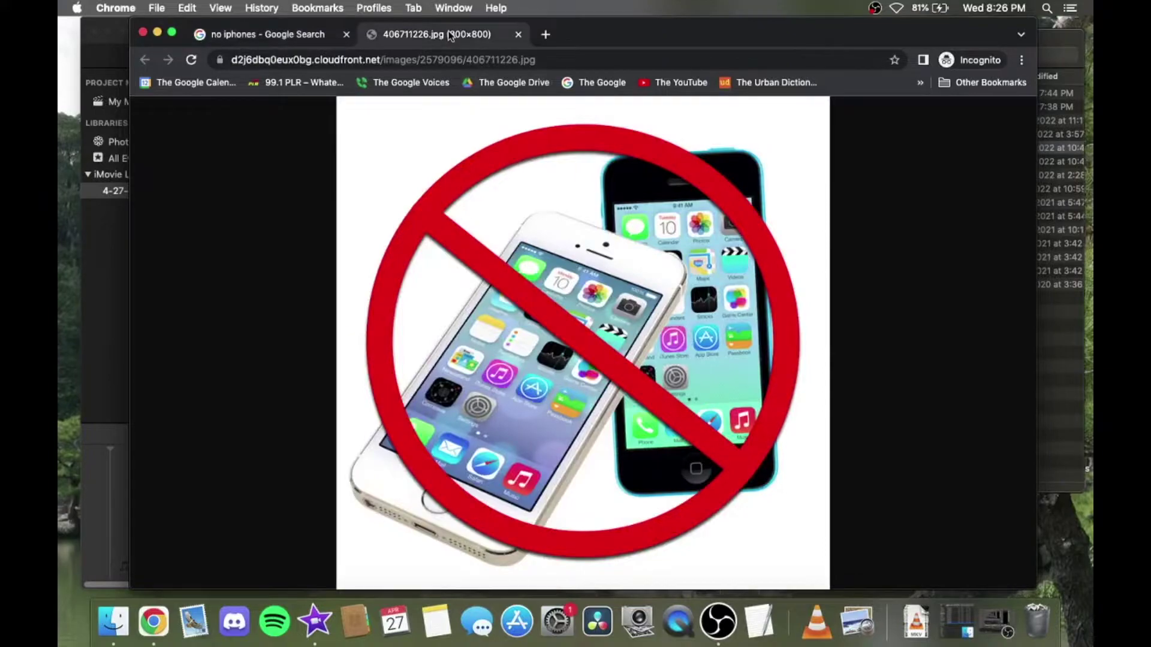
Save the full-size image to the Desktop under the name no_iphones
right_click(577, 261)
click(621, 281)
click(606, 131)
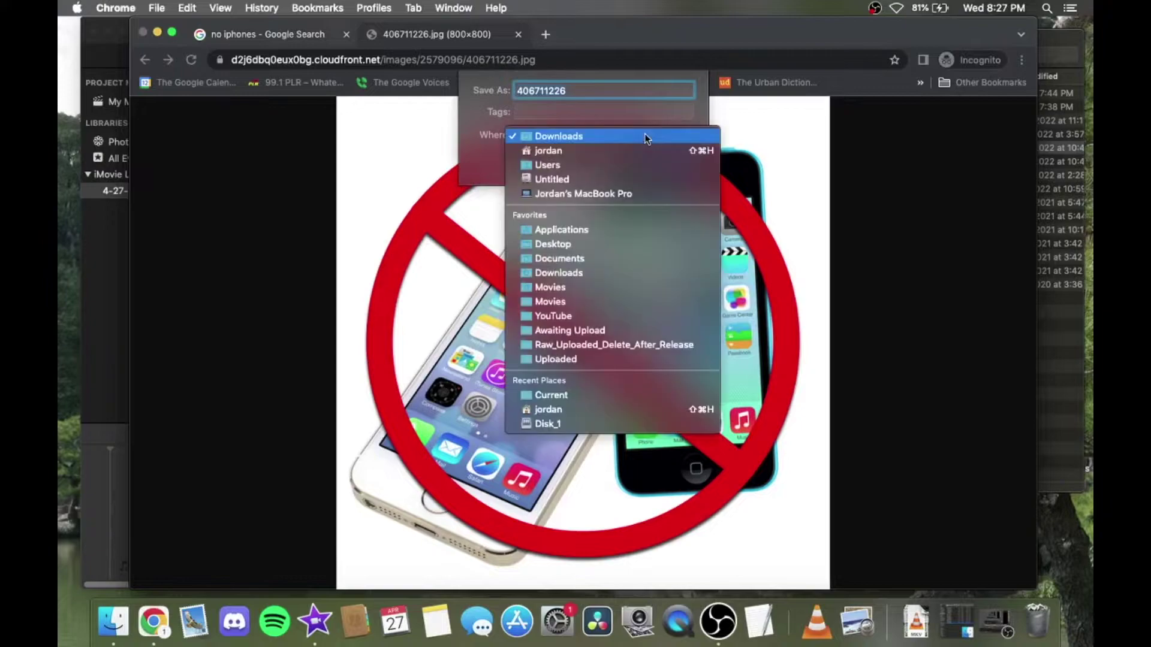
click(614, 244)
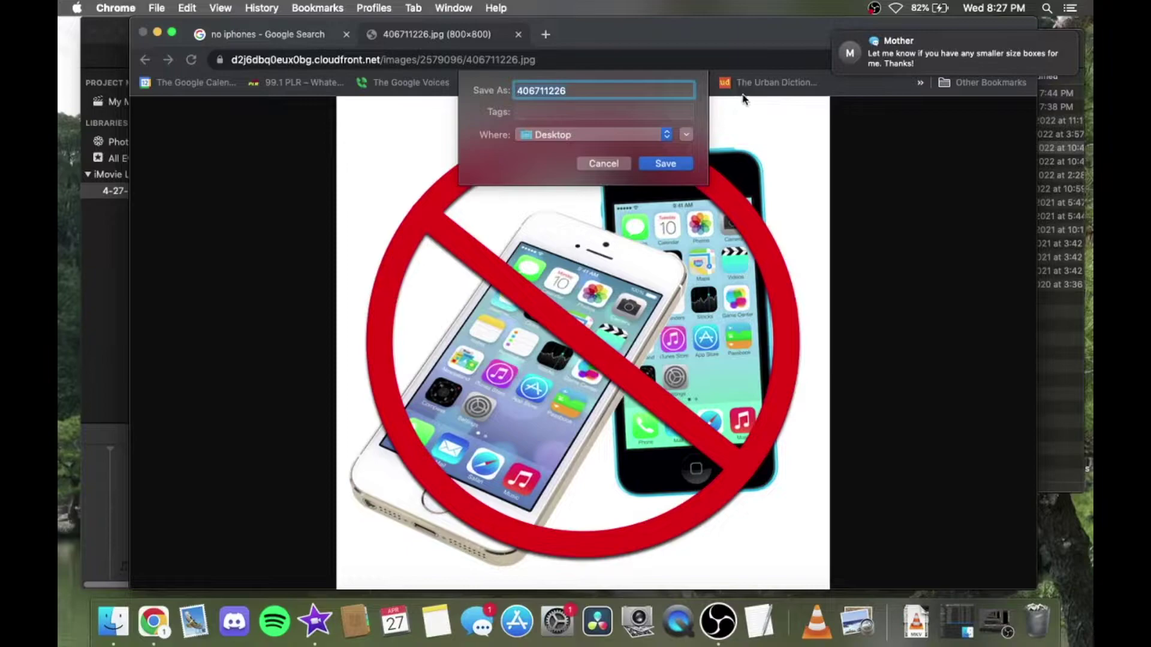
mouse_move(845, 65)
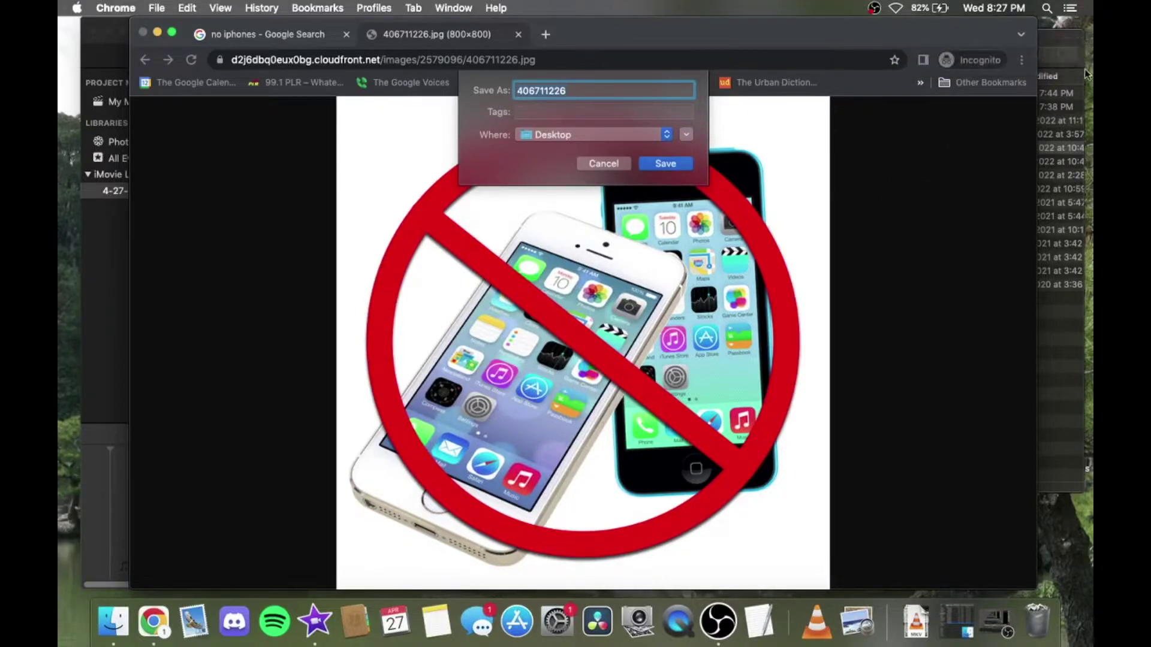
click(621, 138)
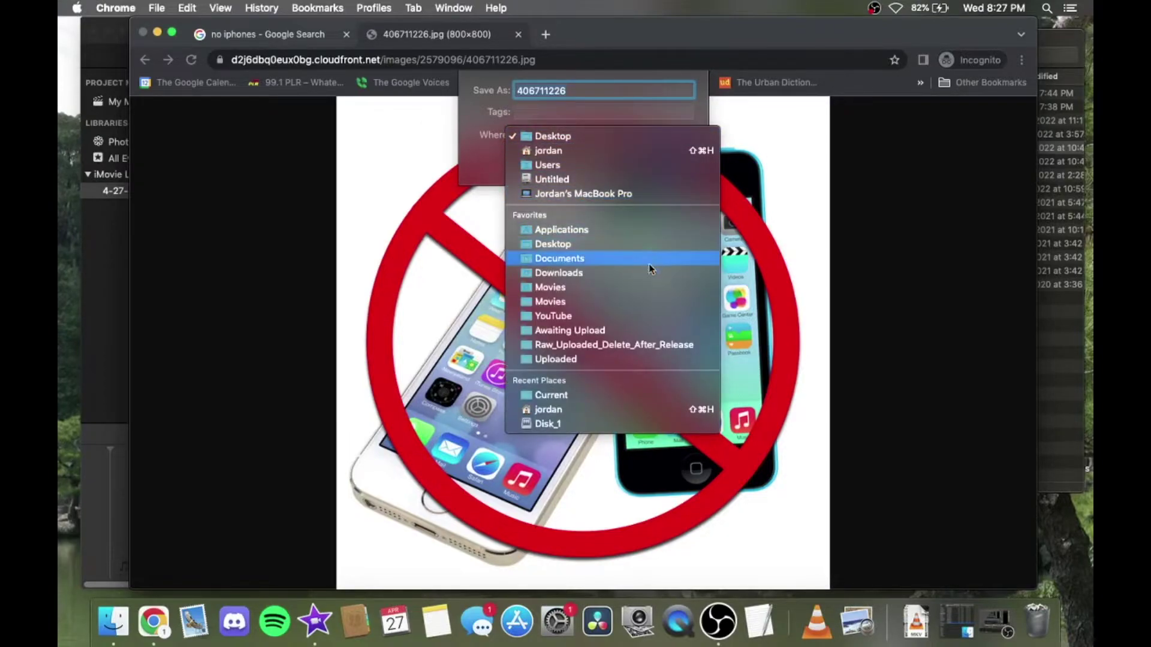
click(638, 245)
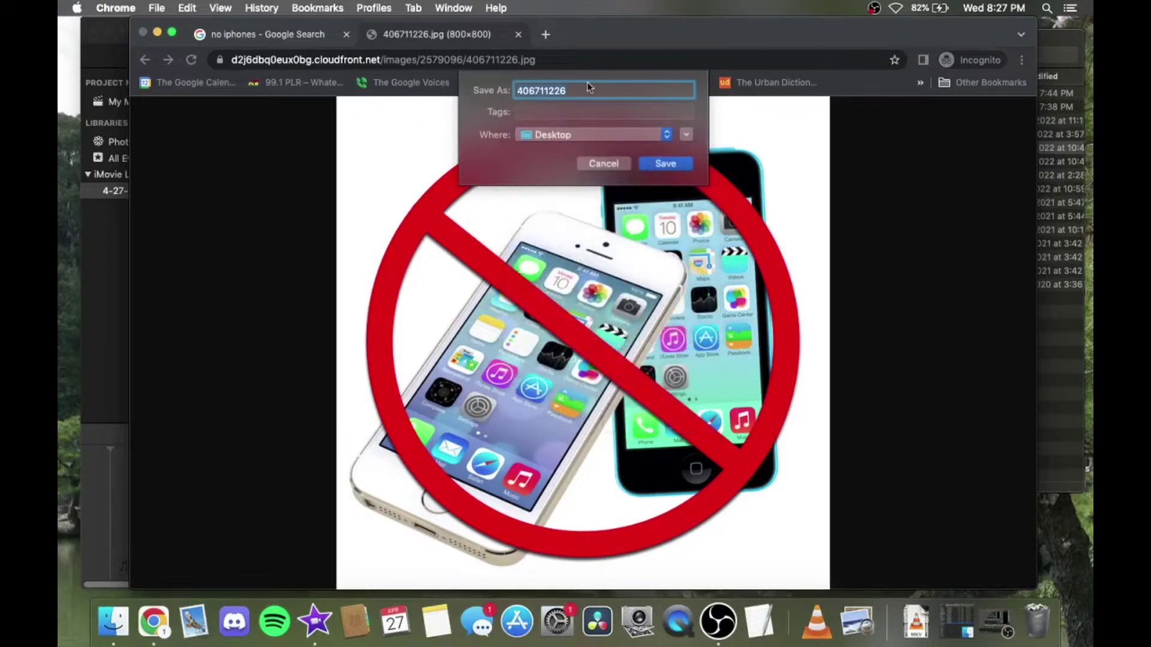
text(no_iphones)
Finish saving no_iphones, then drop no_iphones.jpeg into the My Movie timeline
click(666, 166)
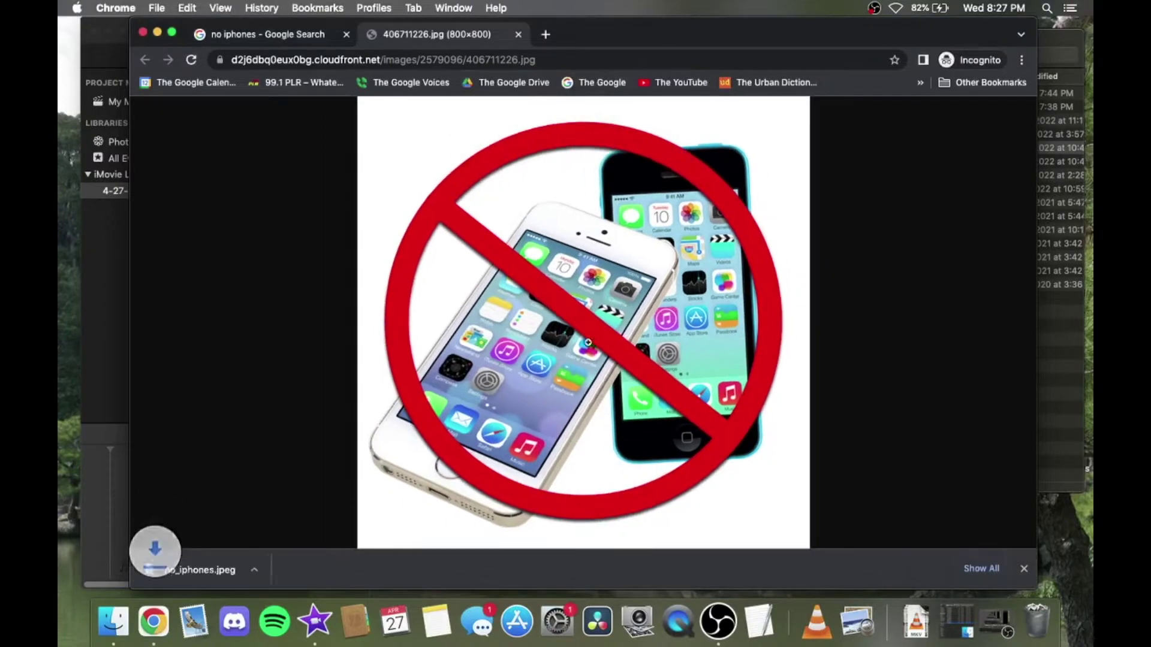
click(315, 621)
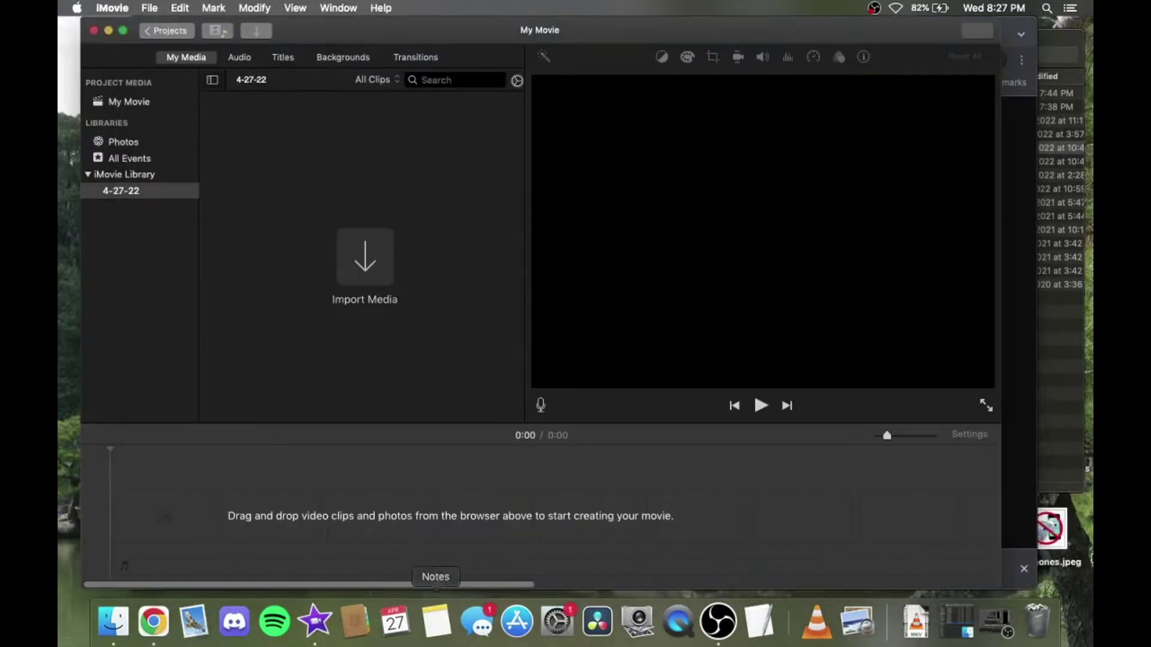
drag(1053, 533, 255, 517)
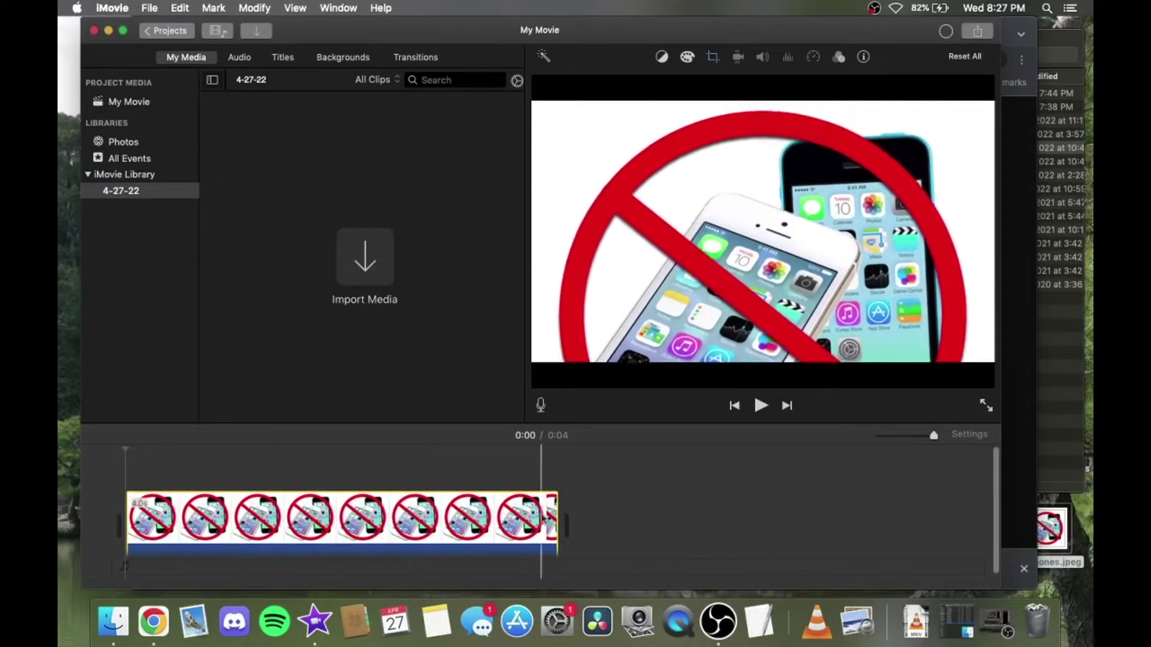
Switch the no_iphones.jpeg clip's crop style from Ken Burns to Fit
click(316, 514)
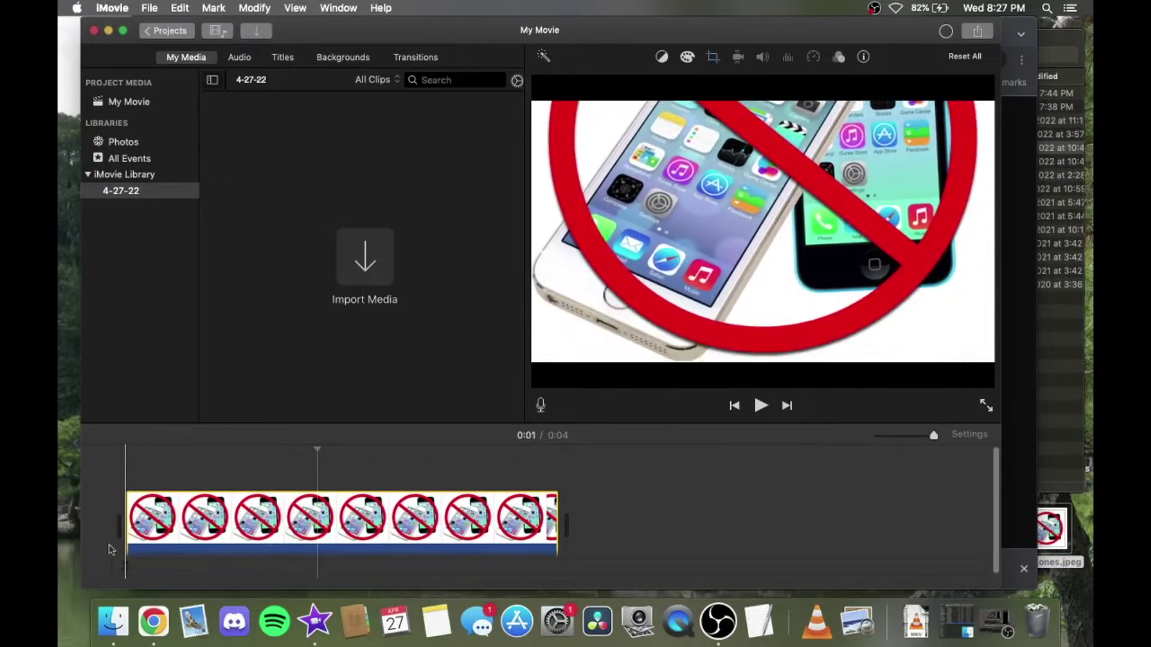
click(713, 57)
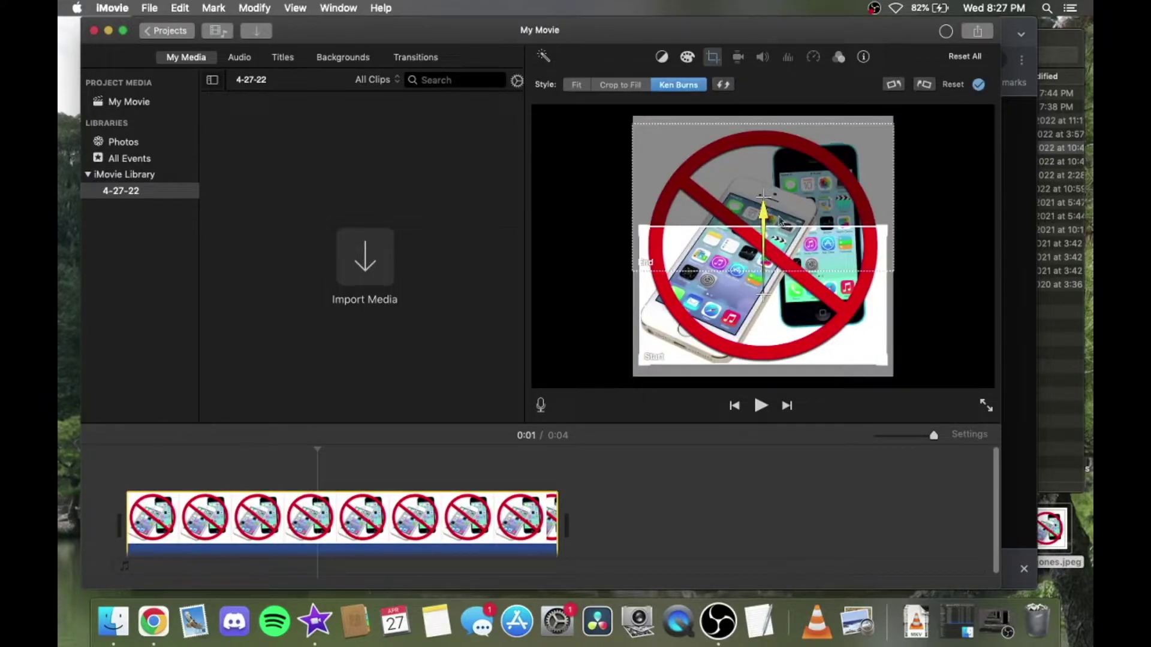
click(576, 85)
click(978, 85)
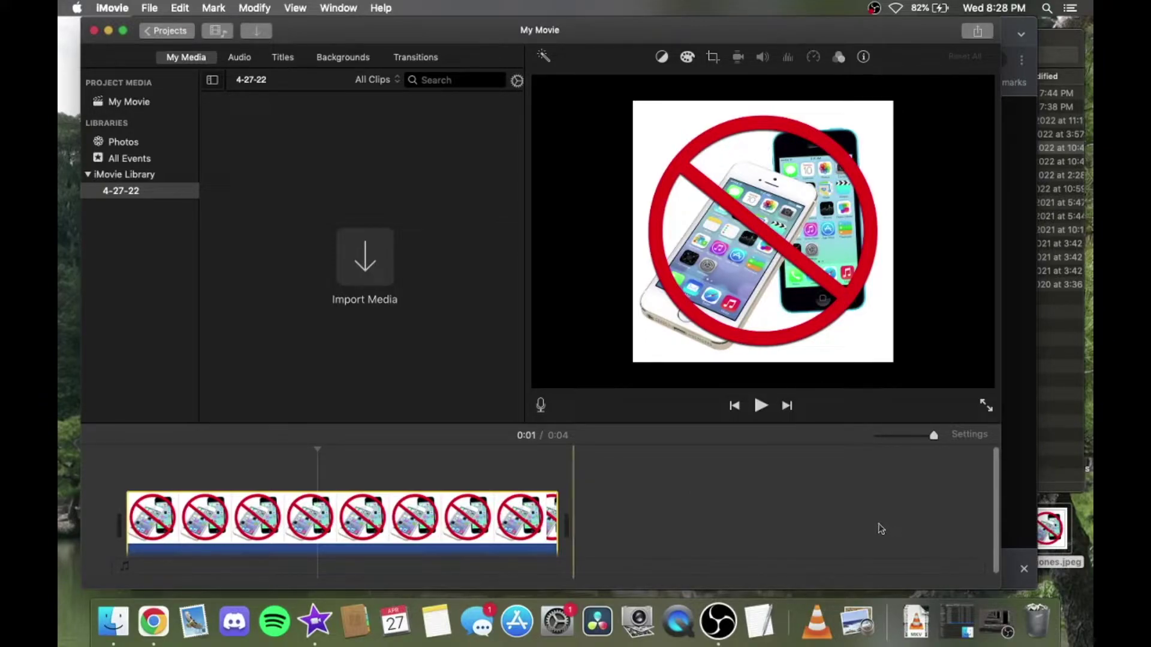
Stretch the no_iphones still to 22:59:59 and bring the Finder window forward
drag(886, 439, 879, 438)
drag(155, 522, 992, 511)
scroll(992, 511, right, 5)
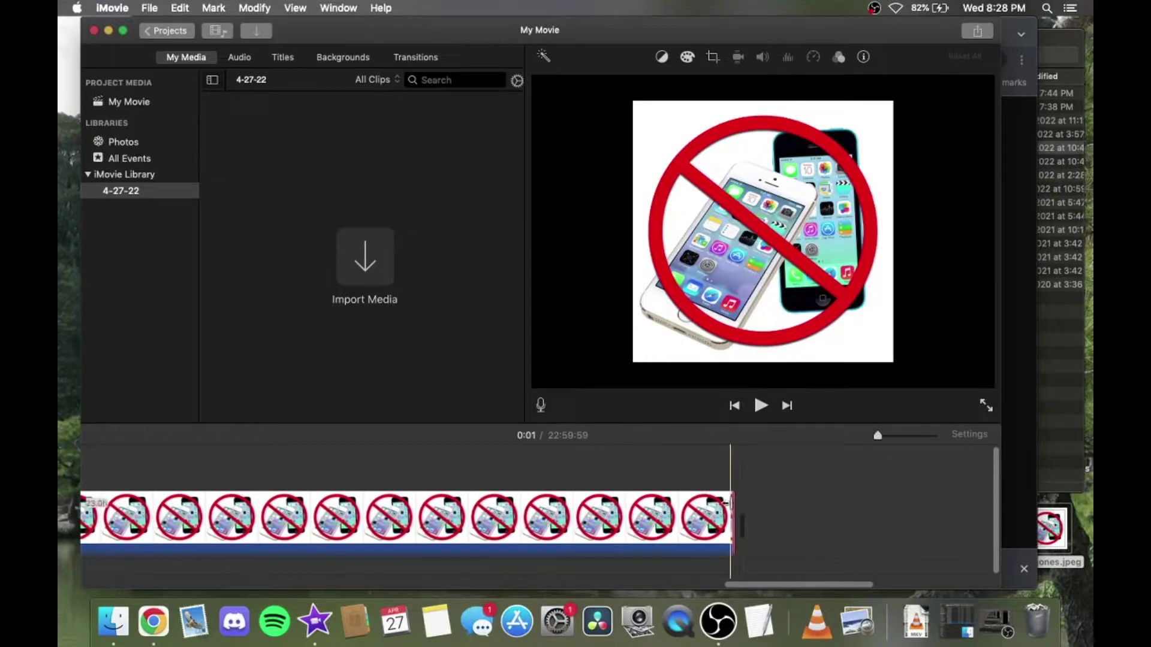
drag(735, 506, 741, 502)
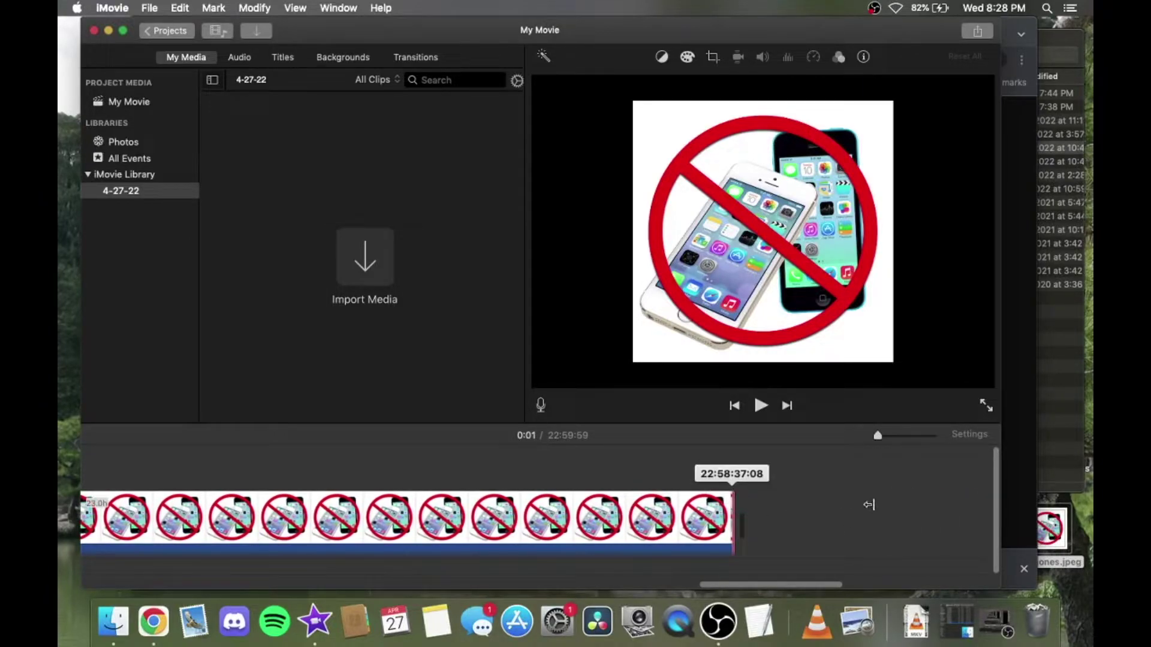
drag(868, 505, 893, 498)
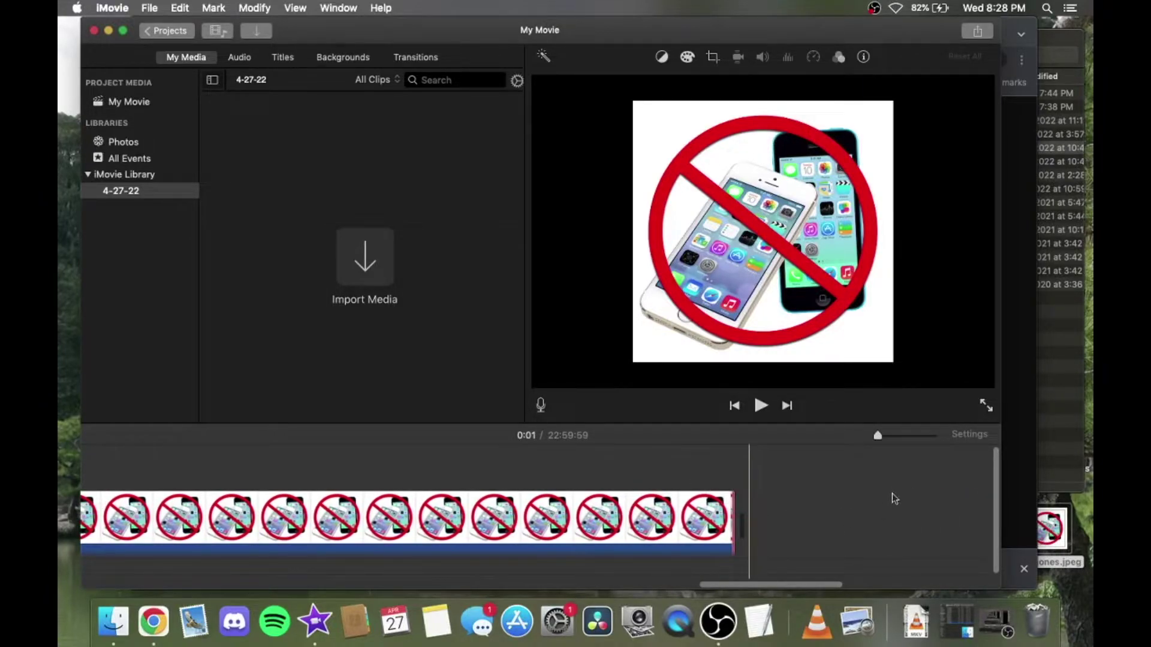
click(1060, 307)
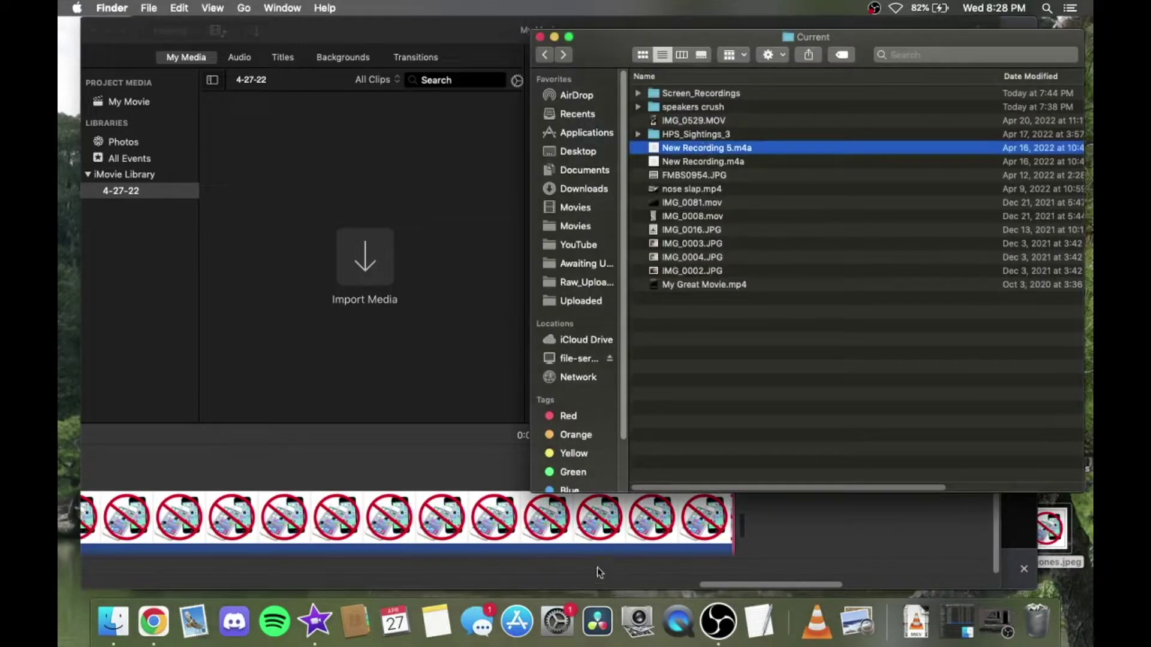
Bring iMovie to the front and make its timeline area taller
scroll(610, 577, left, 15)
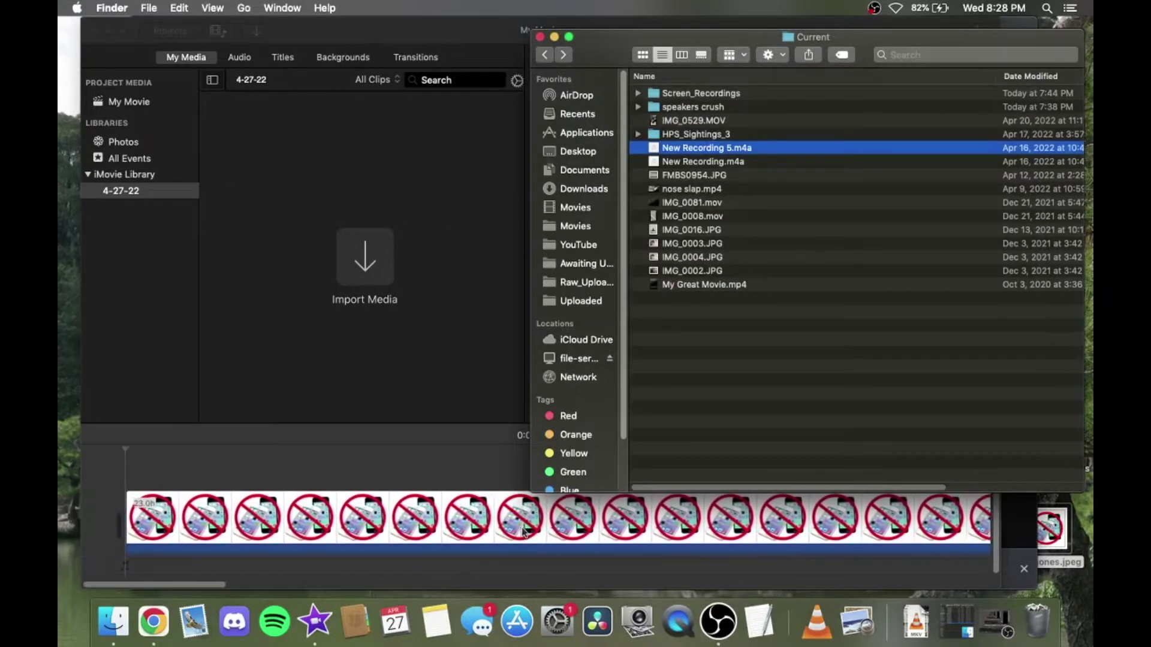
scroll(336, 527, down, 1)
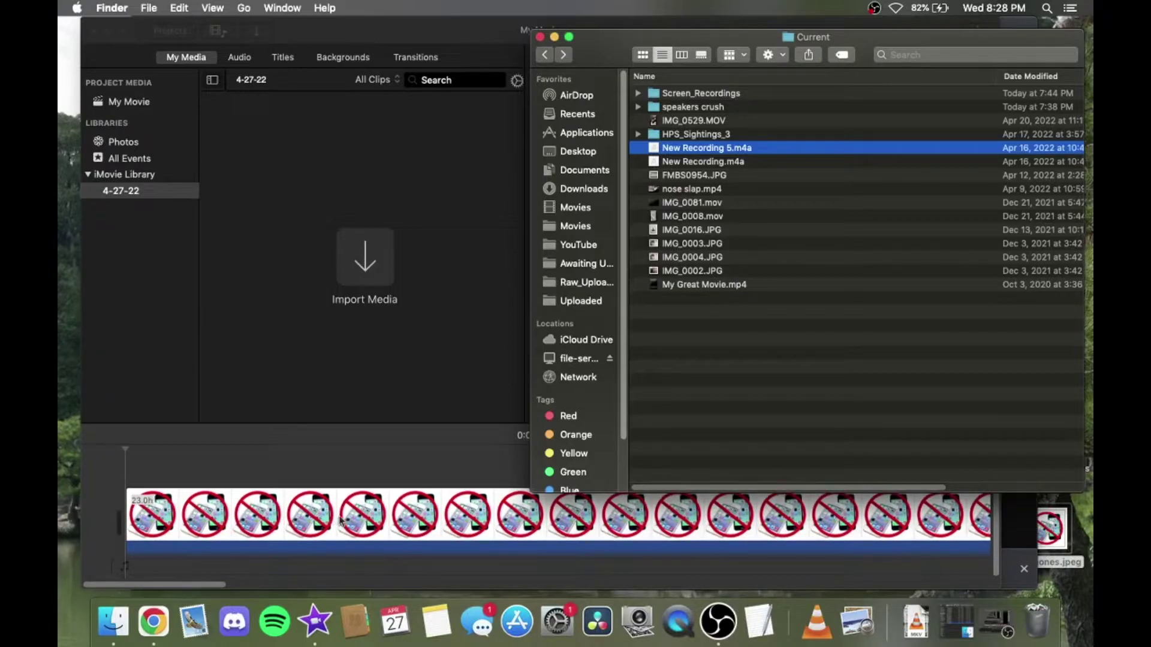
click(345, 444)
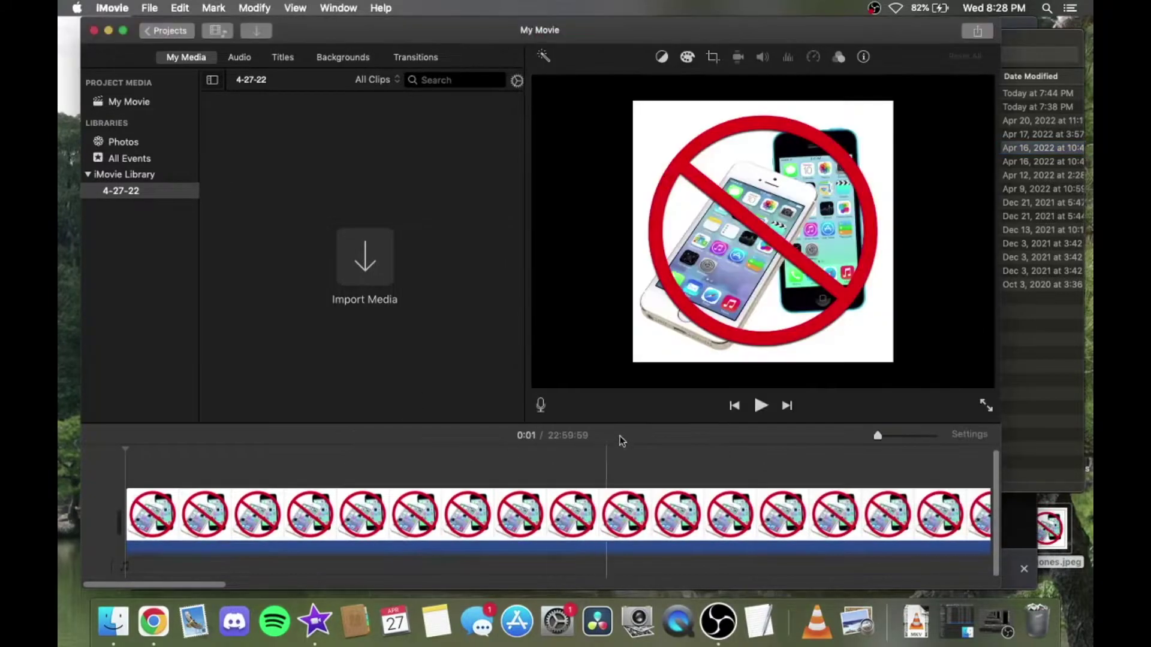
drag(600, 424, 599, 293)
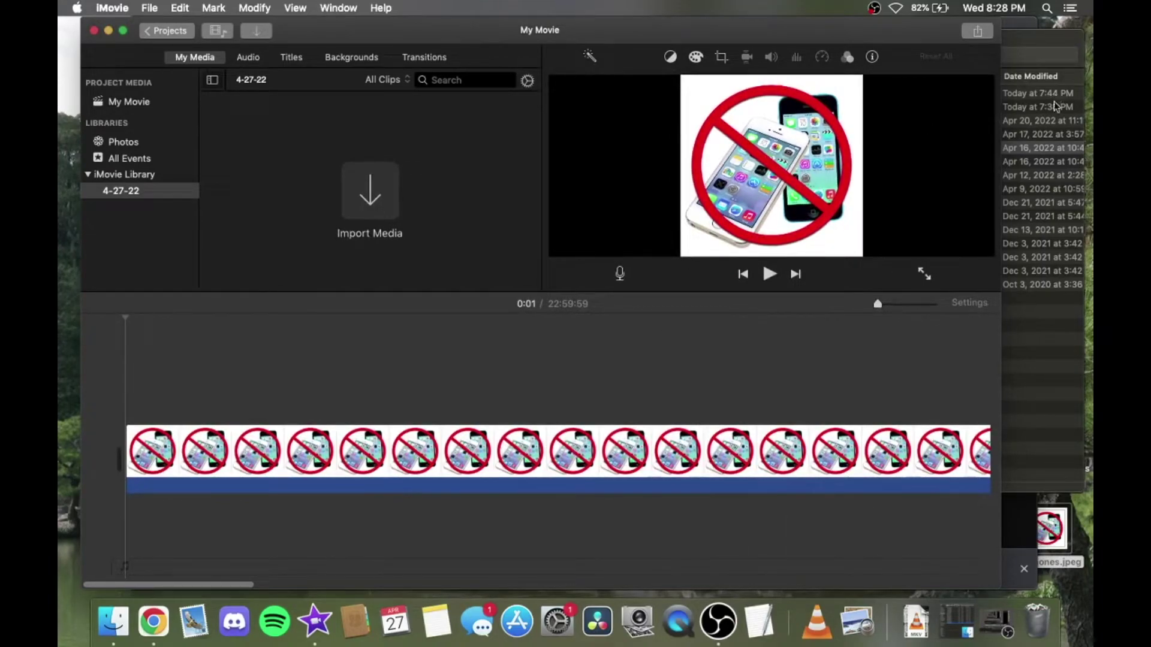
Drag New Recording 5.m4a from Finder into the timeline beneath the picture clip
click(1026, 50)
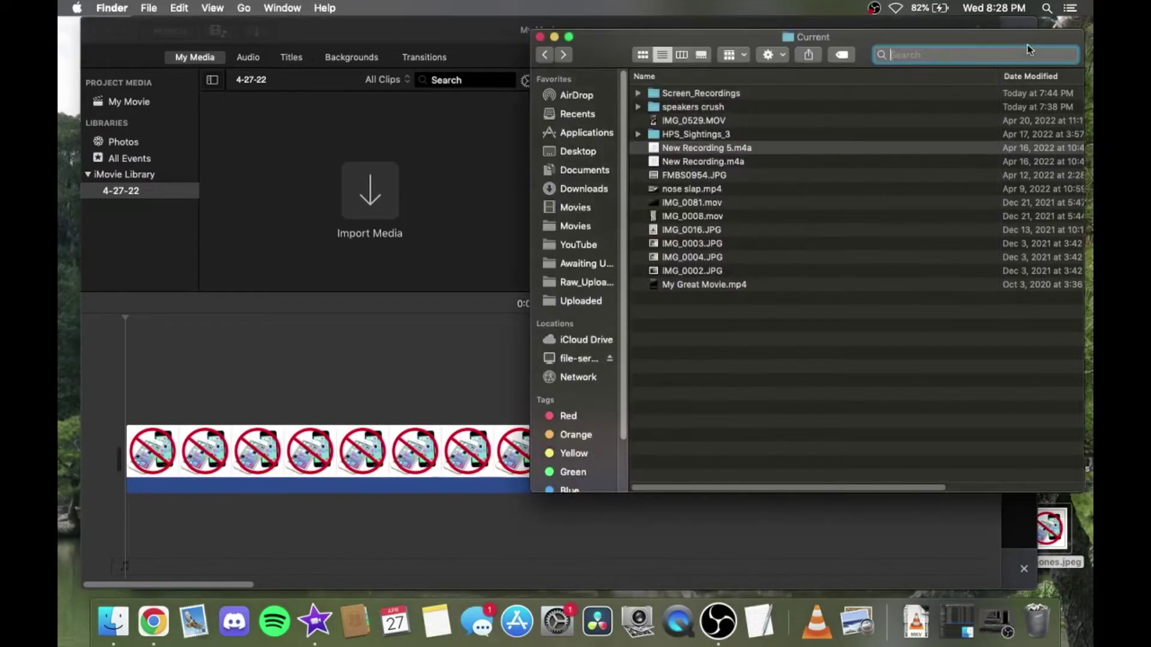
drag(699, 152, 107, 531)
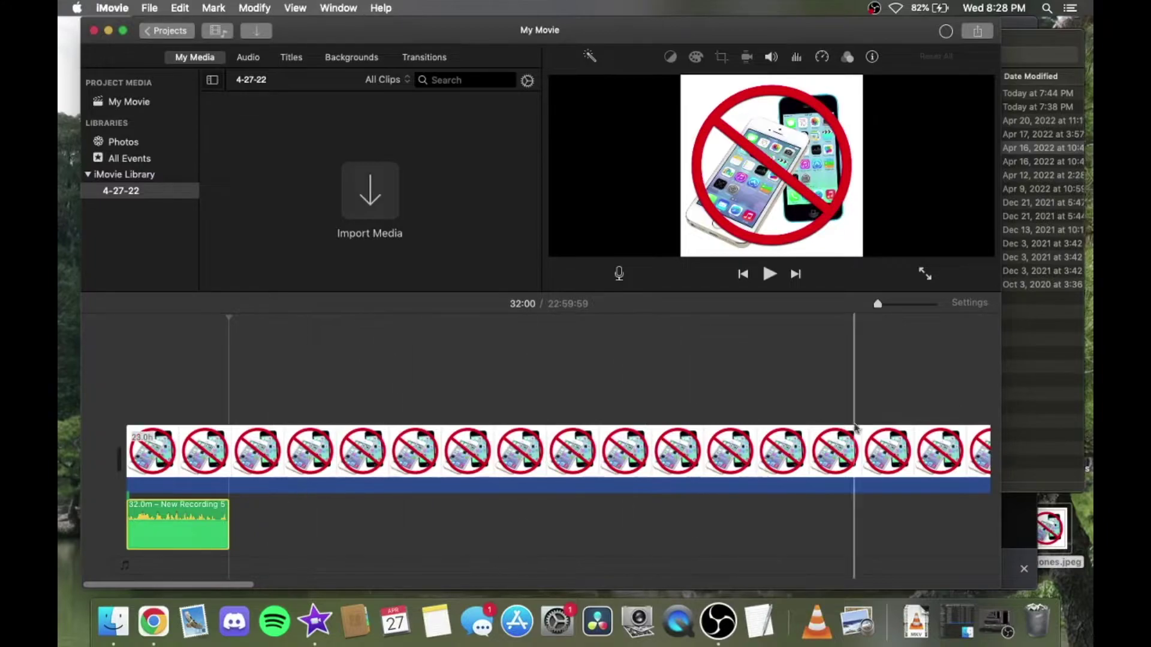
click(1039, 336)
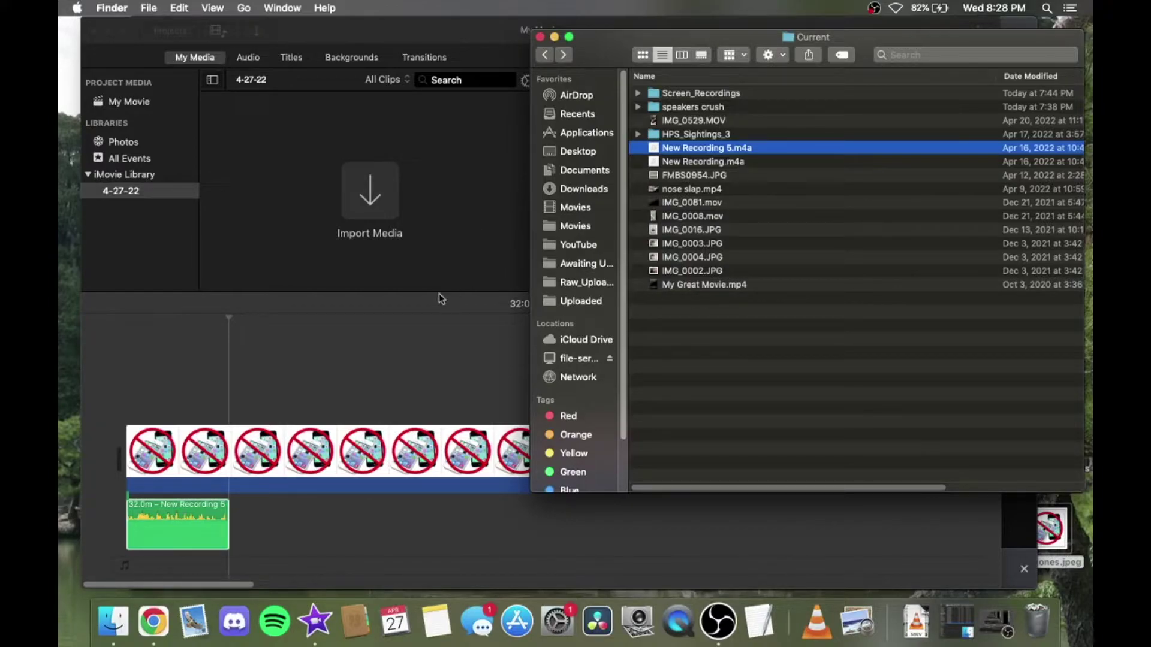
click(388, 324)
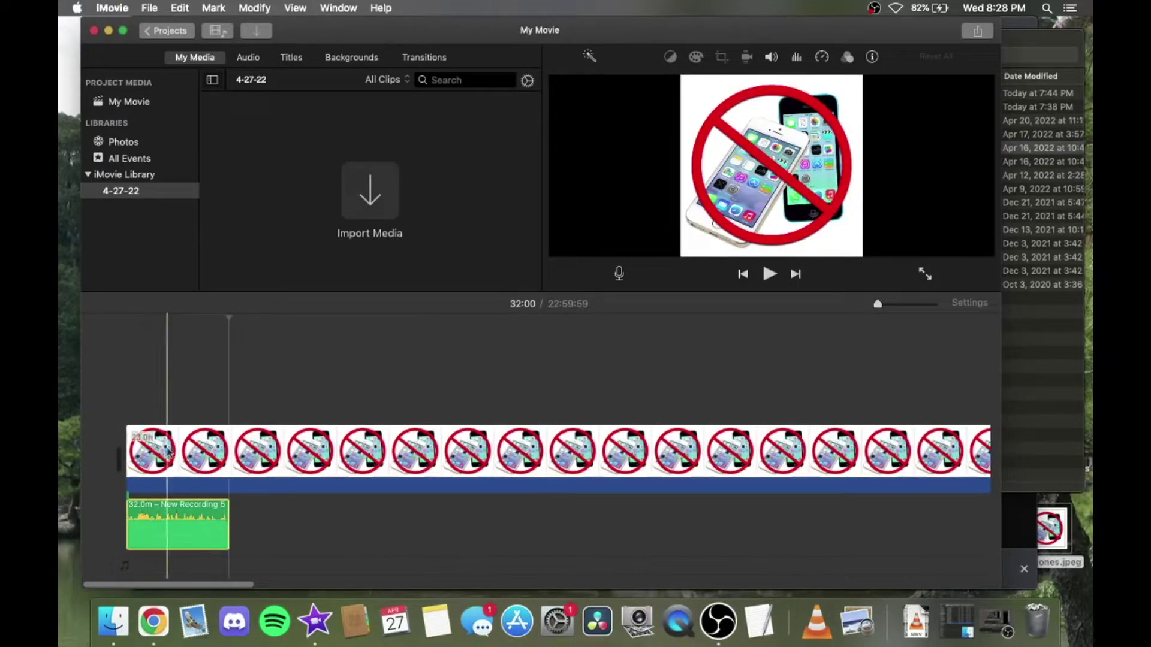
click(235, 452)
Trim the picture clip's end to line up with the audio, making the movie 32:01
drag(237, 584, 956, 580)
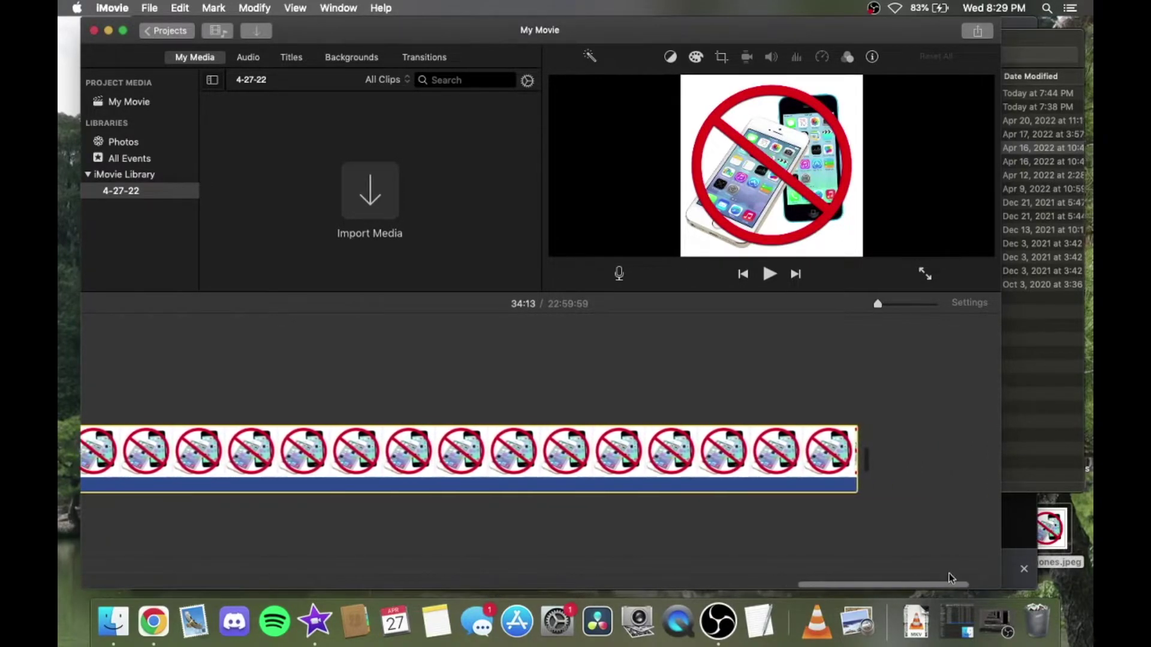
drag(861, 462, 400, 368)
drag(432, 393, 743, 394)
drag(544, 430, 110, 234)
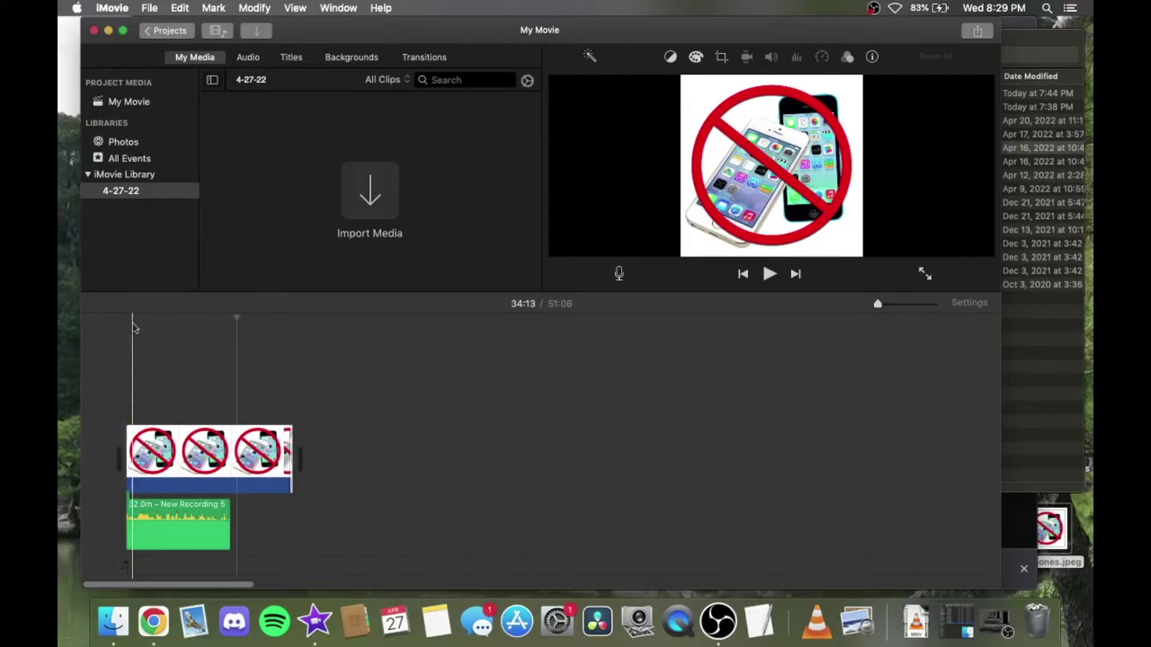
drag(293, 445, 236, 442)
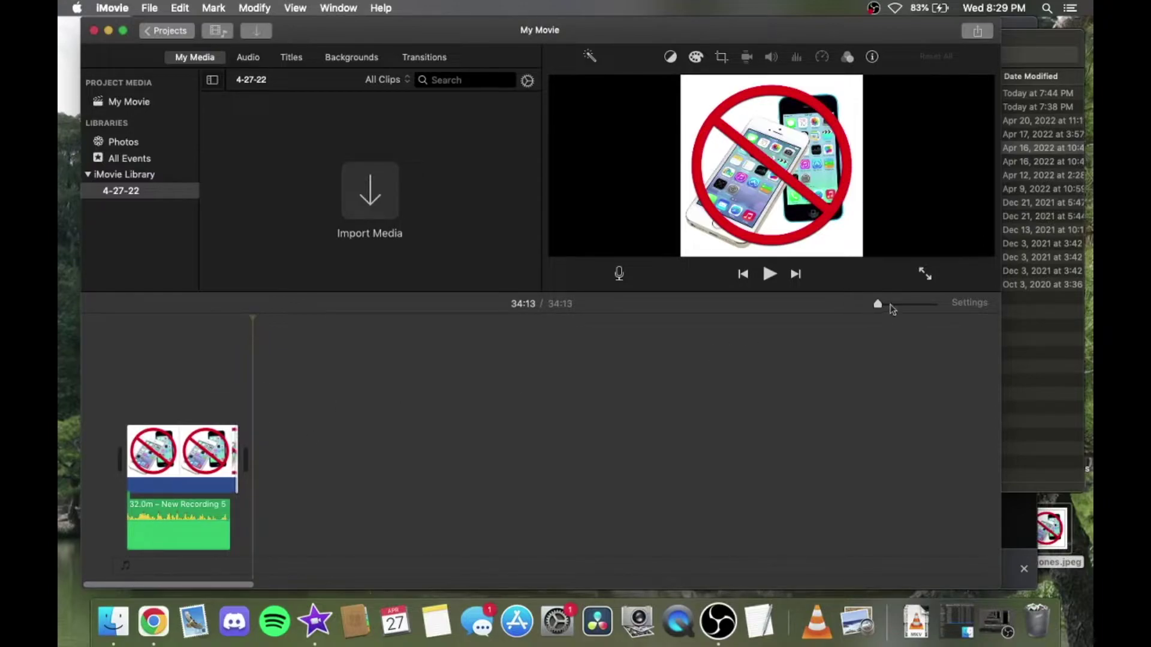
click(889, 306)
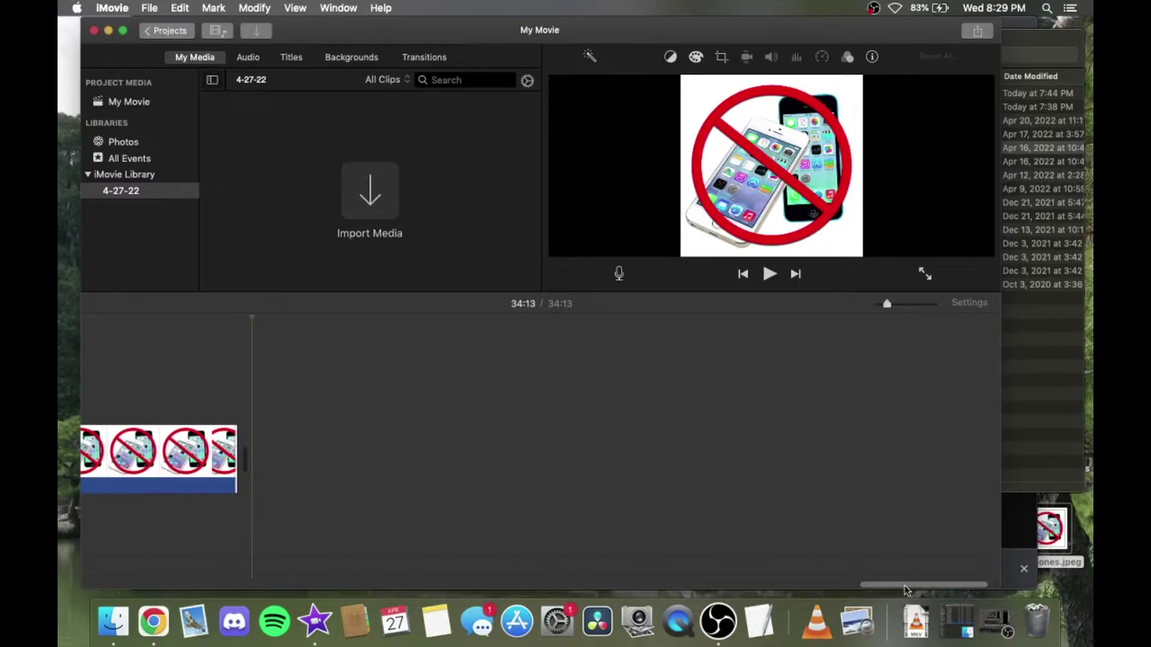
scroll(753, 524, left, 10)
drag(670, 456, 314, 456)
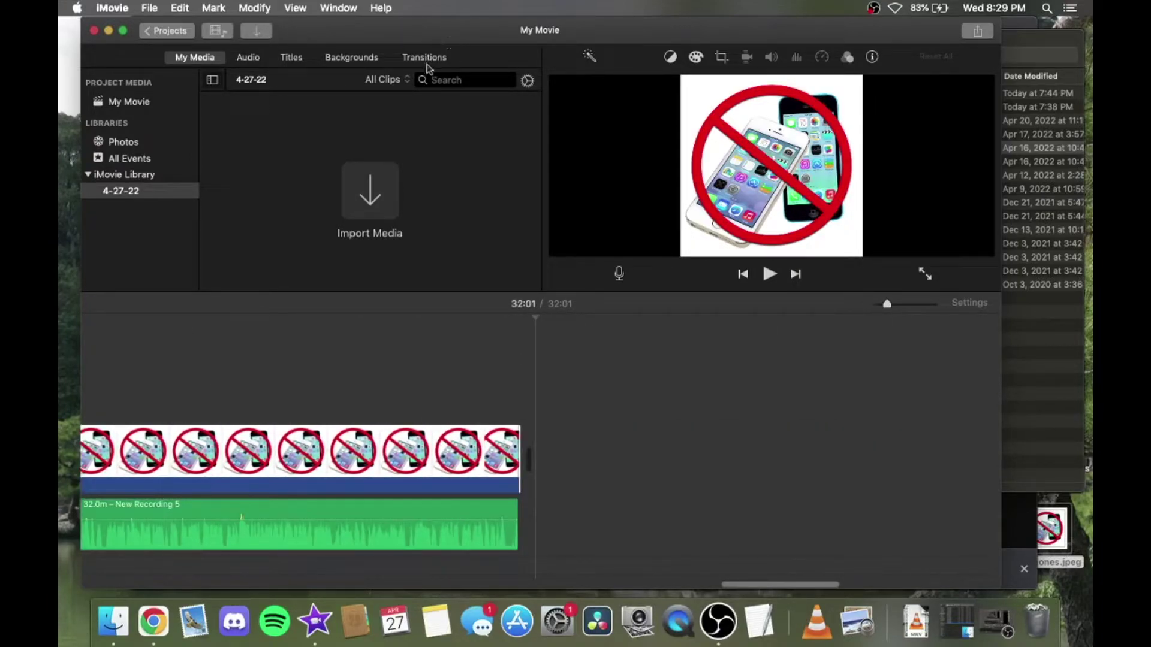
Add a Fade to Black transition at the picture clip's start and play it back
click(430, 58)
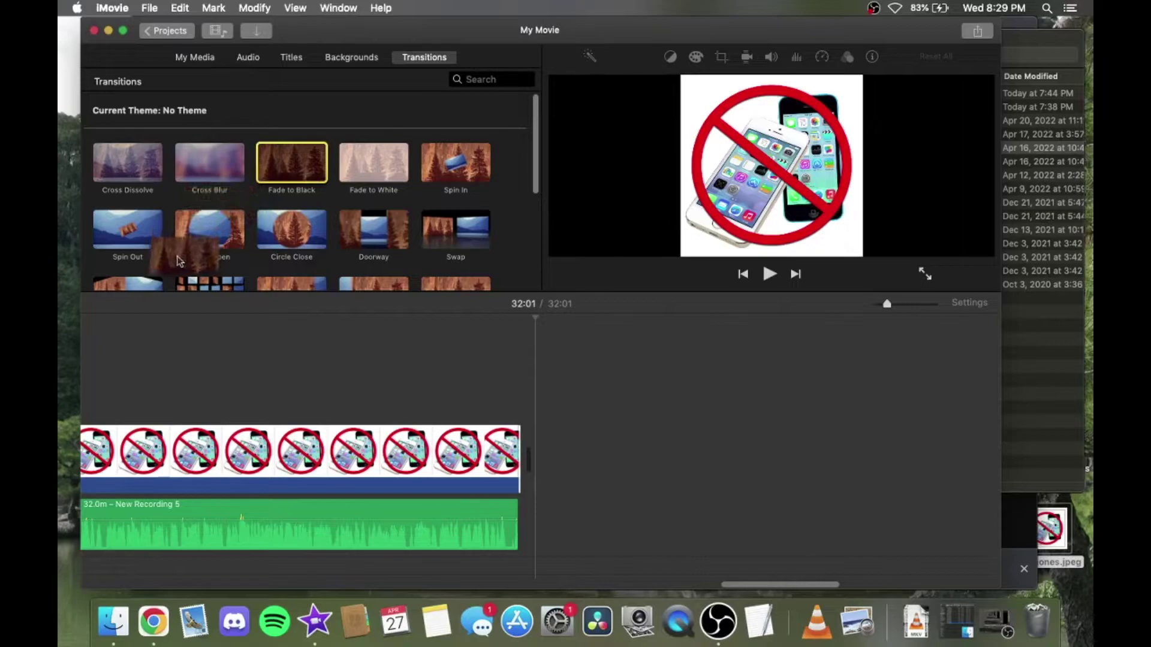
click(290, 164)
drag(749, 585, 139, 585)
scroll(129, 497, left, 2)
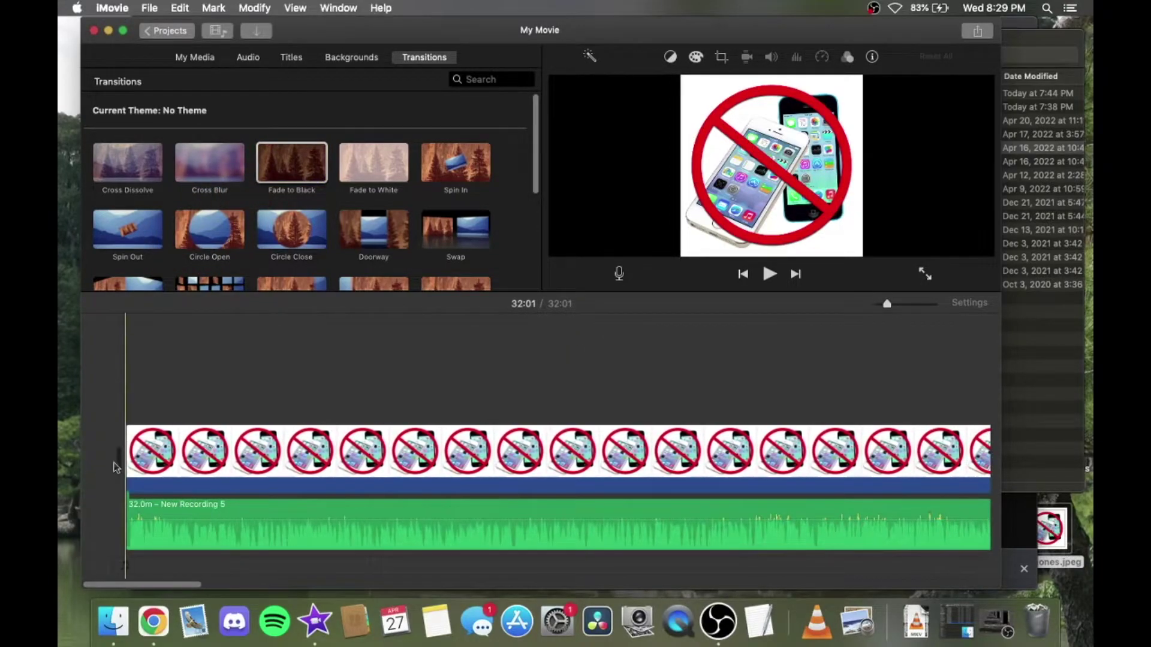
drag(284, 153, 100, 436)
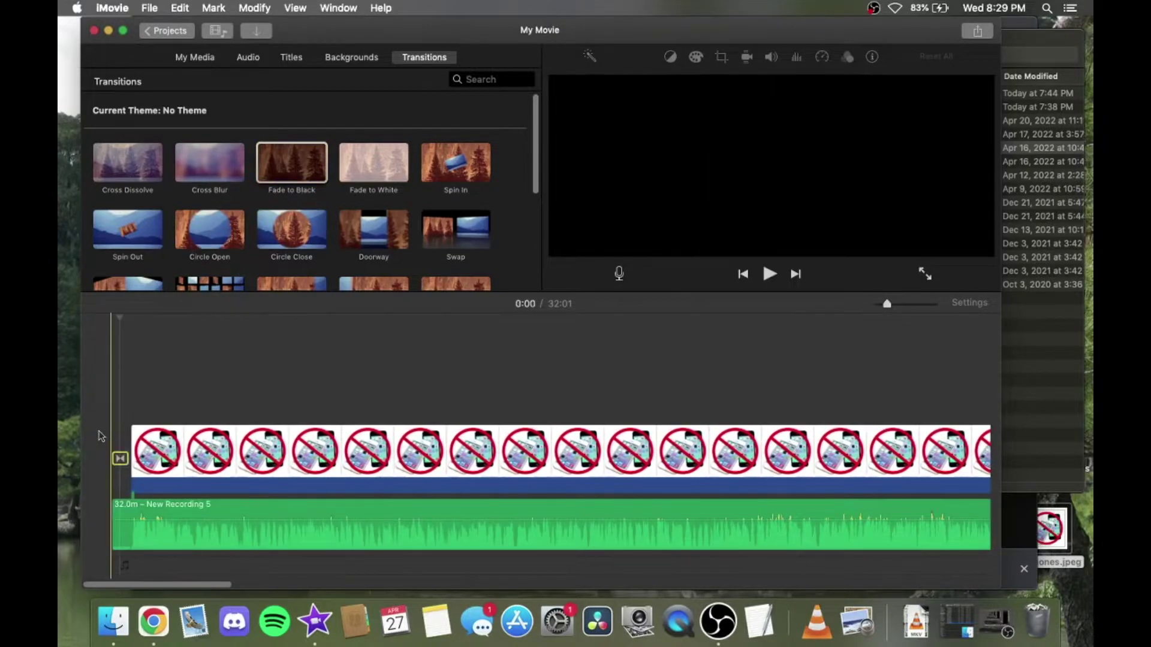
key(space)
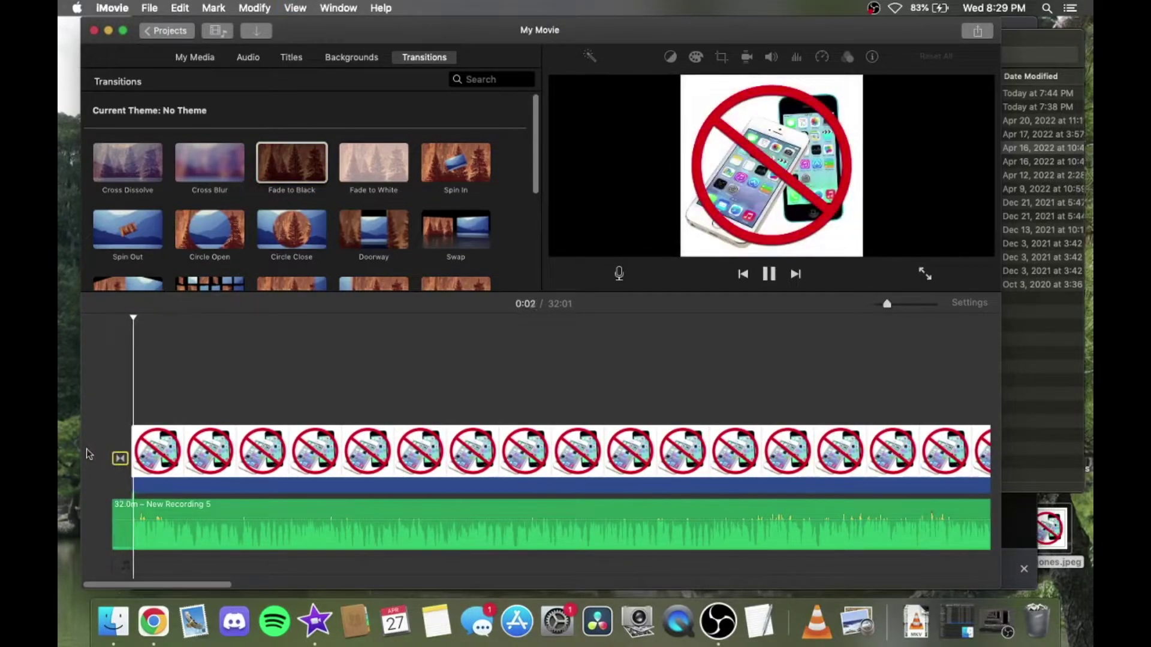
key(XF86AudioRaiseVolume)
Trim the New Recording 5 audio's start, shortening it to 31.9 minutes
drag(115, 507, 116, 514)
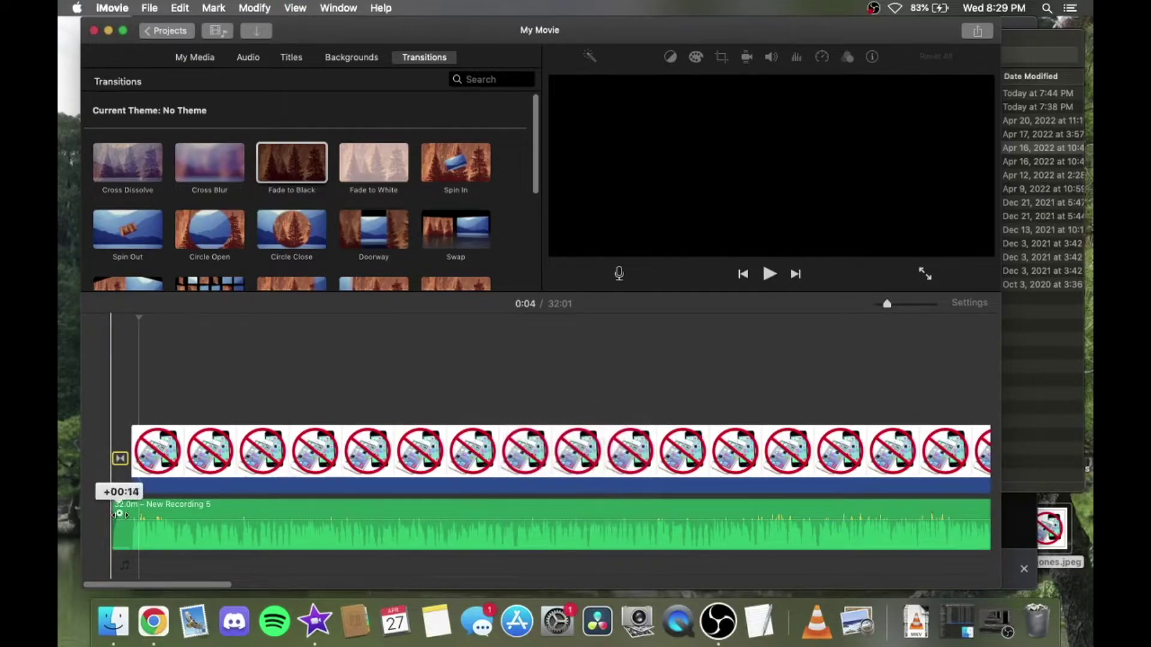
drag(116, 513, 120, 525)
click(123, 528)
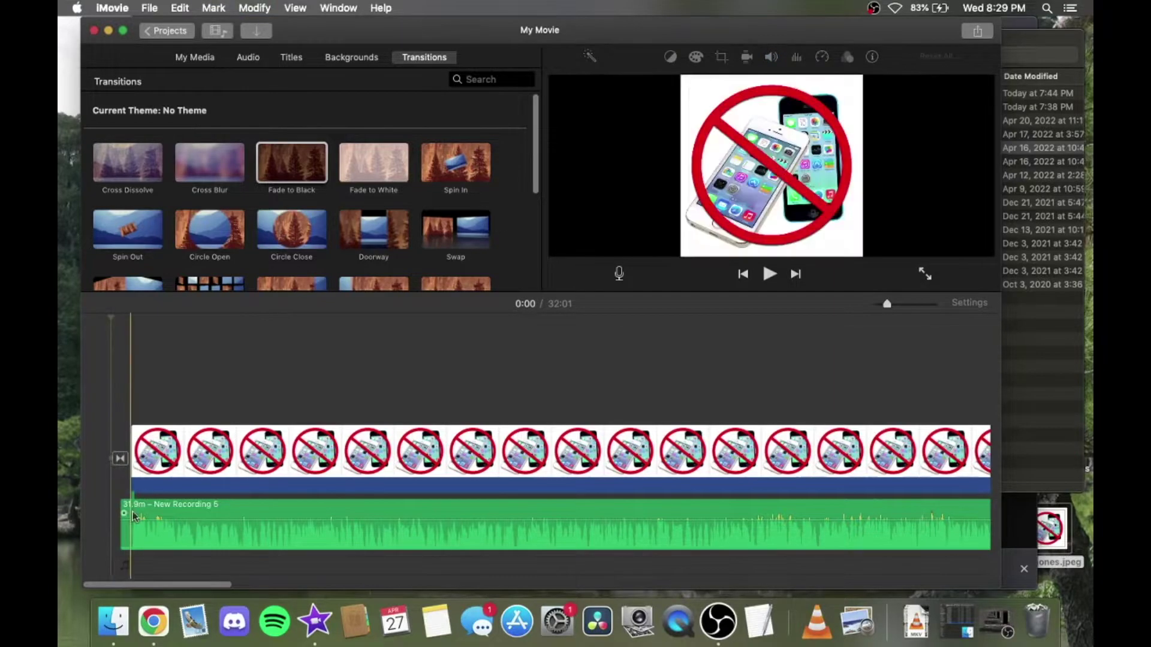
Extend the audio to the beginning, then split off and delete its short opening piece
drag(122, 508, 112, 505)
key(space)
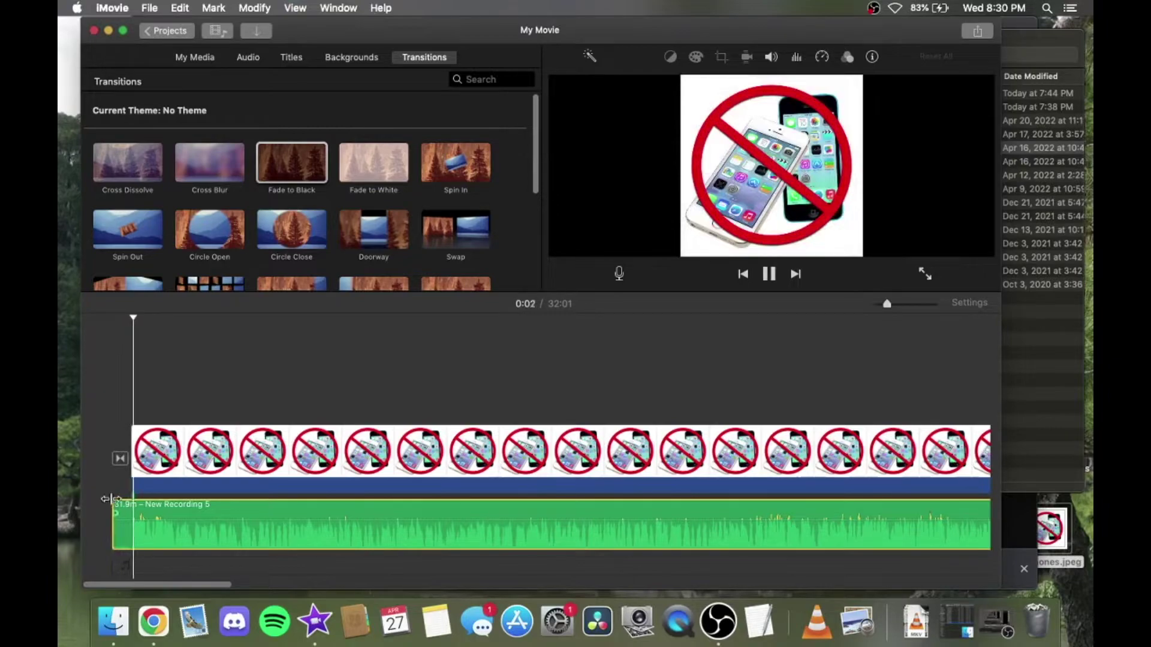
key(space)
mouse_move(115, 527)
mouse_down()
mouse_move(128, 527)
mouse_move(115, 527)
mouse_up()
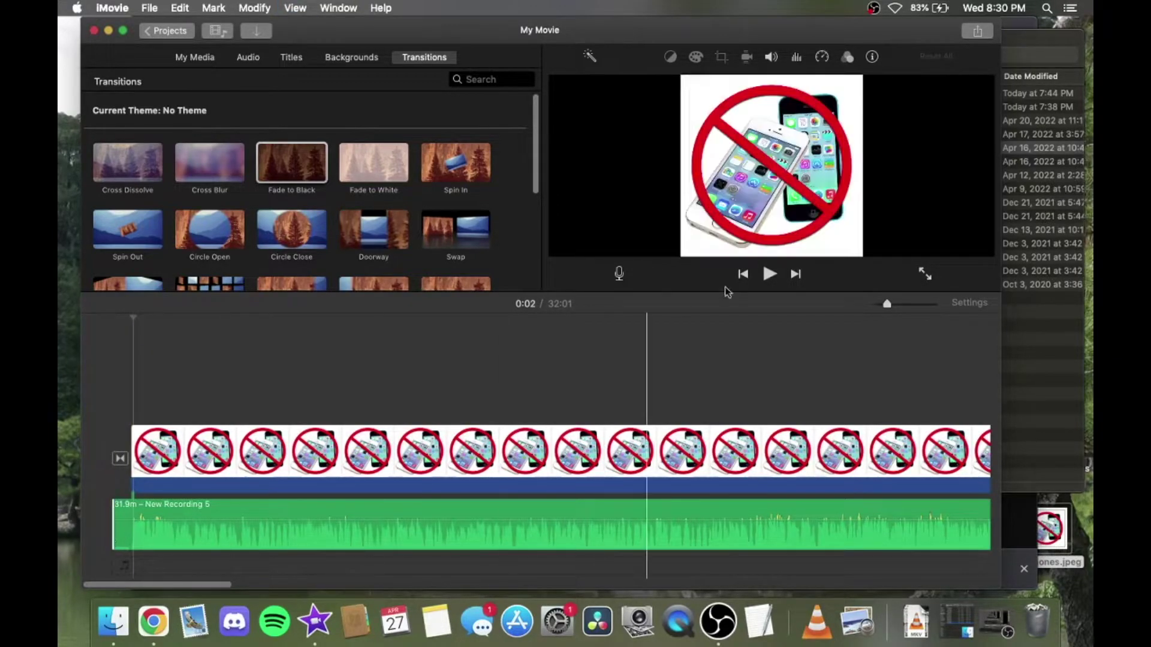
drag(909, 306, 915, 305)
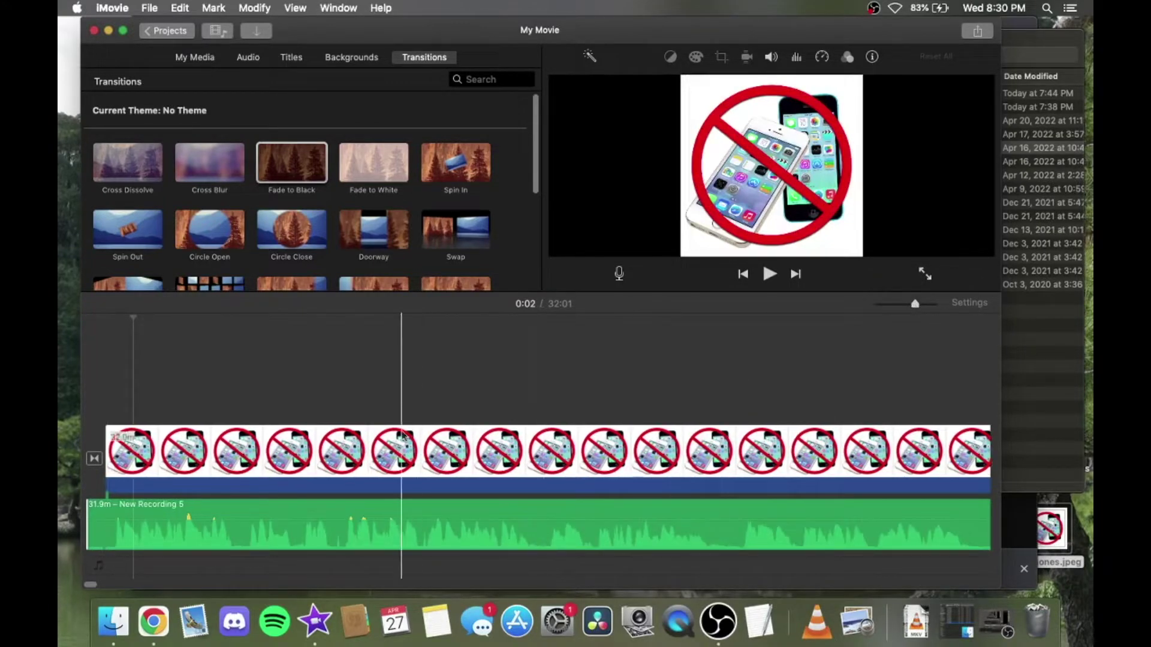
click(102, 538)
key(super+b)
key(Delete)
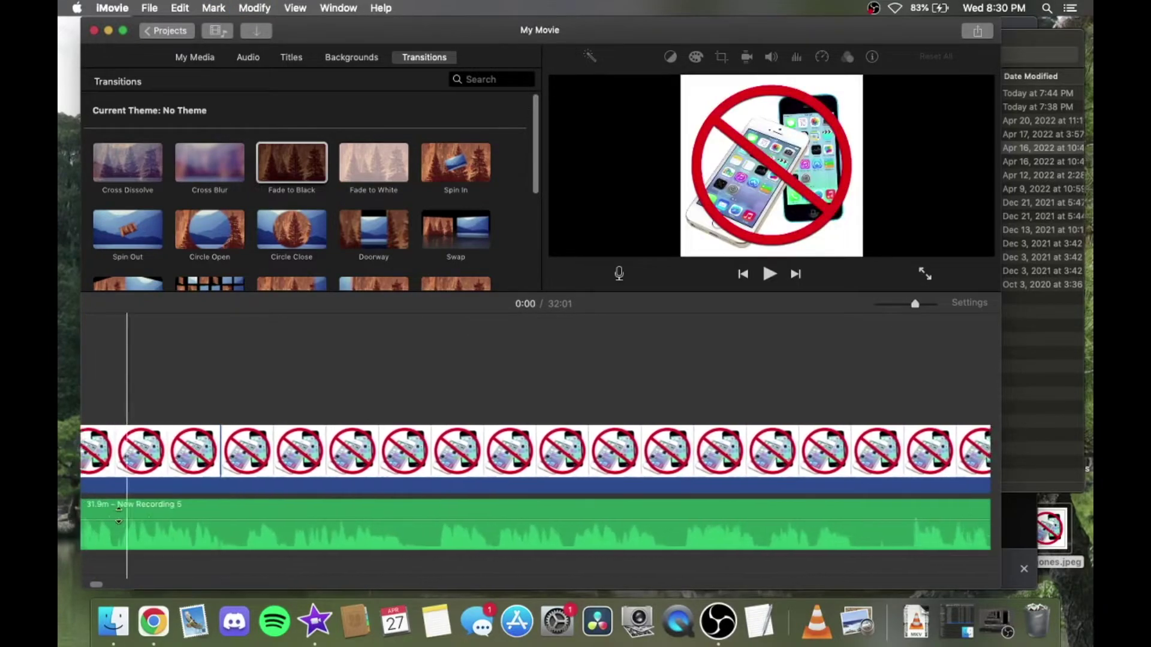
Nudge the audio clip slightly earlier and check playback up to 0:07
key(space)
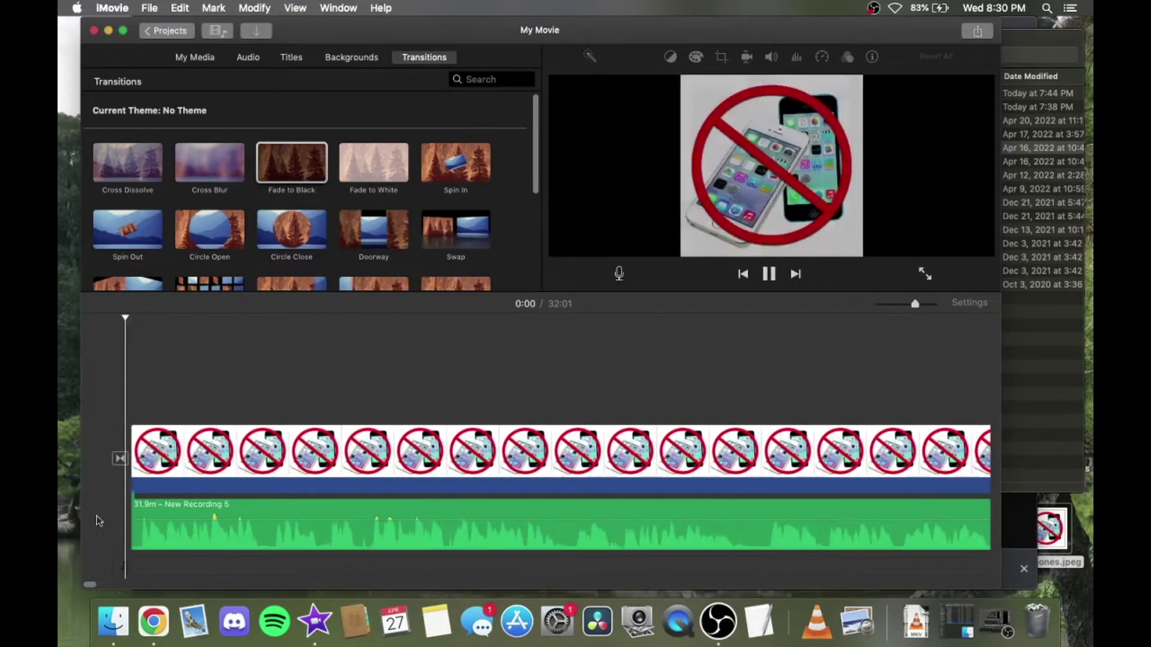
key(space)
drag(279, 509, 269, 510)
click(93, 514)
key(space)
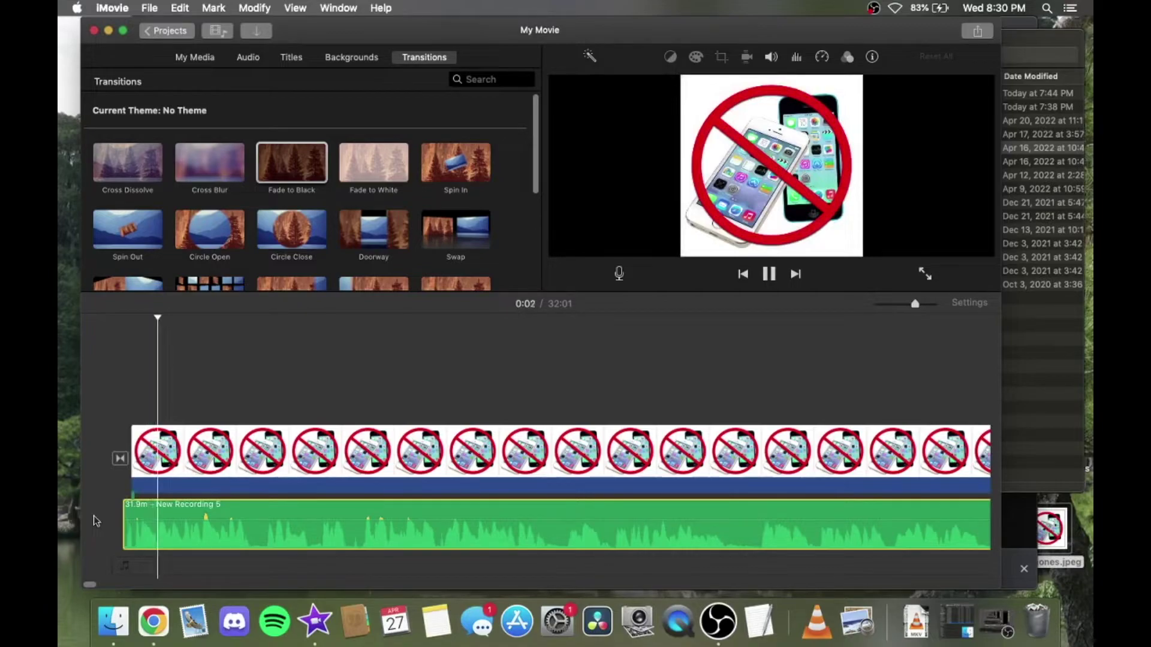
key(space)
click(309, 513)
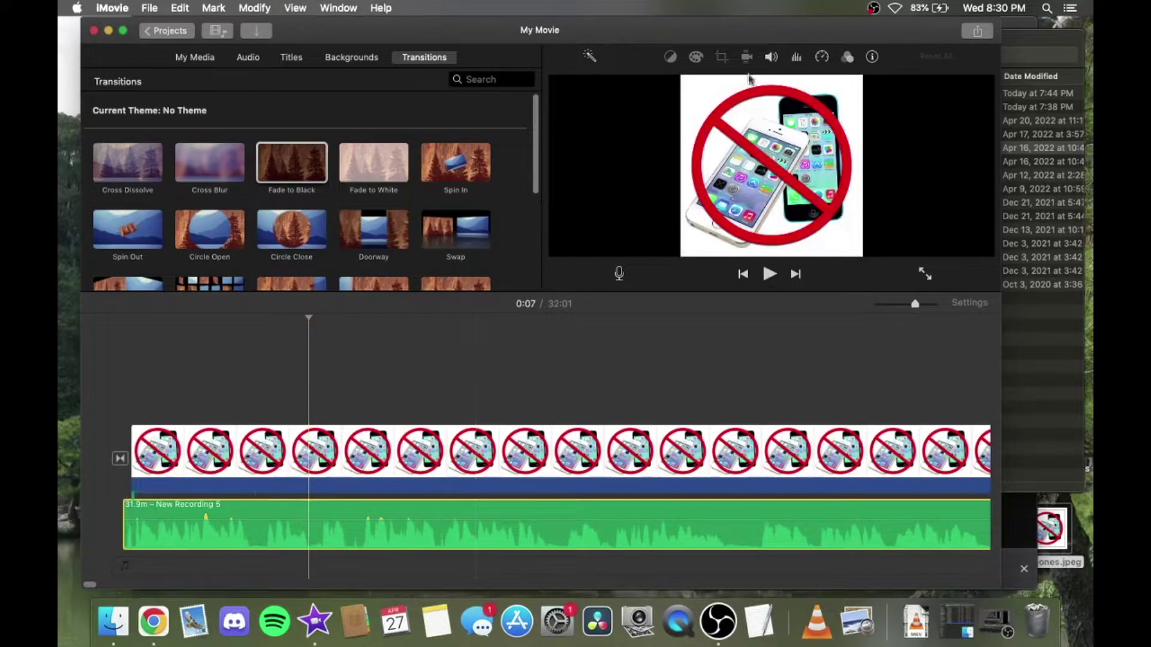
Set the audio clip's volume to Auto and play from the start to hear it
click(773, 58)
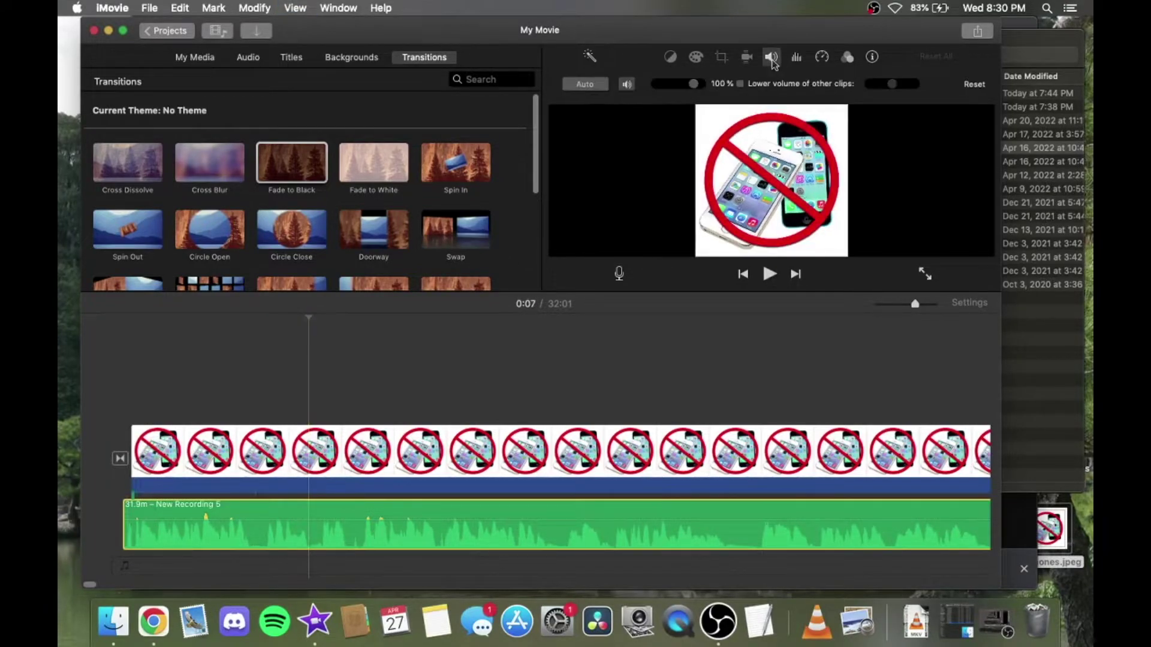
click(585, 84)
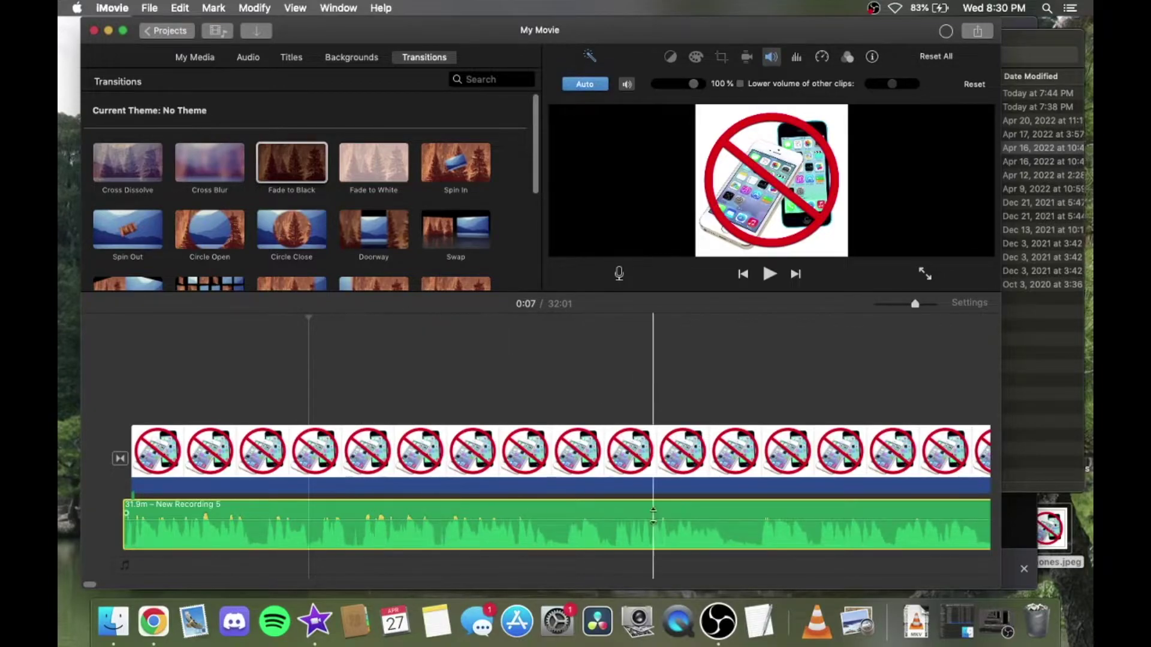
scroll(653, 521, right, 3)
scroll(683, 521, left, 3)
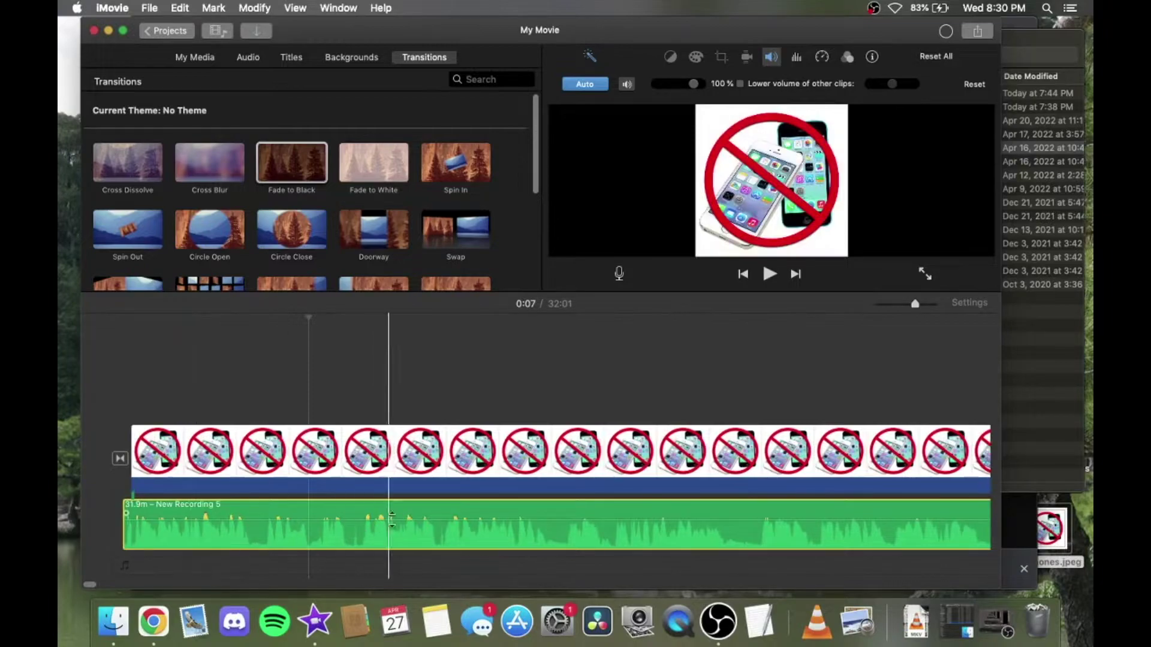
key(backslash)
key(F12)
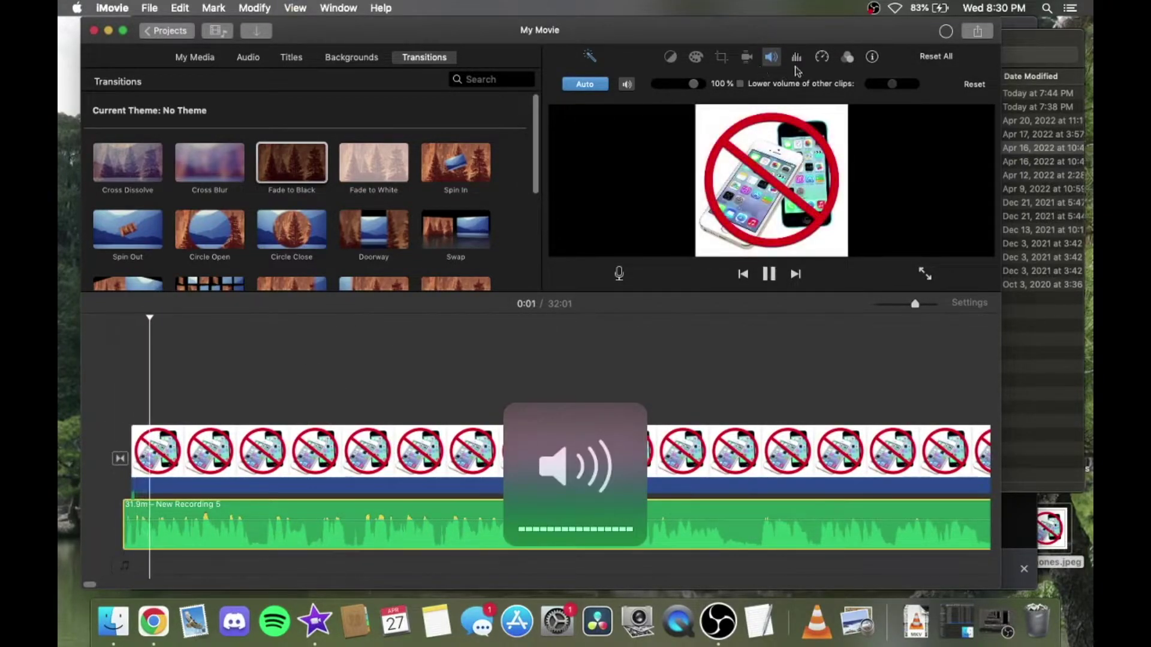
Try the Treble Boost equalizer preset, then set the equalizer back to Flat
click(797, 58)
click(874, 83)
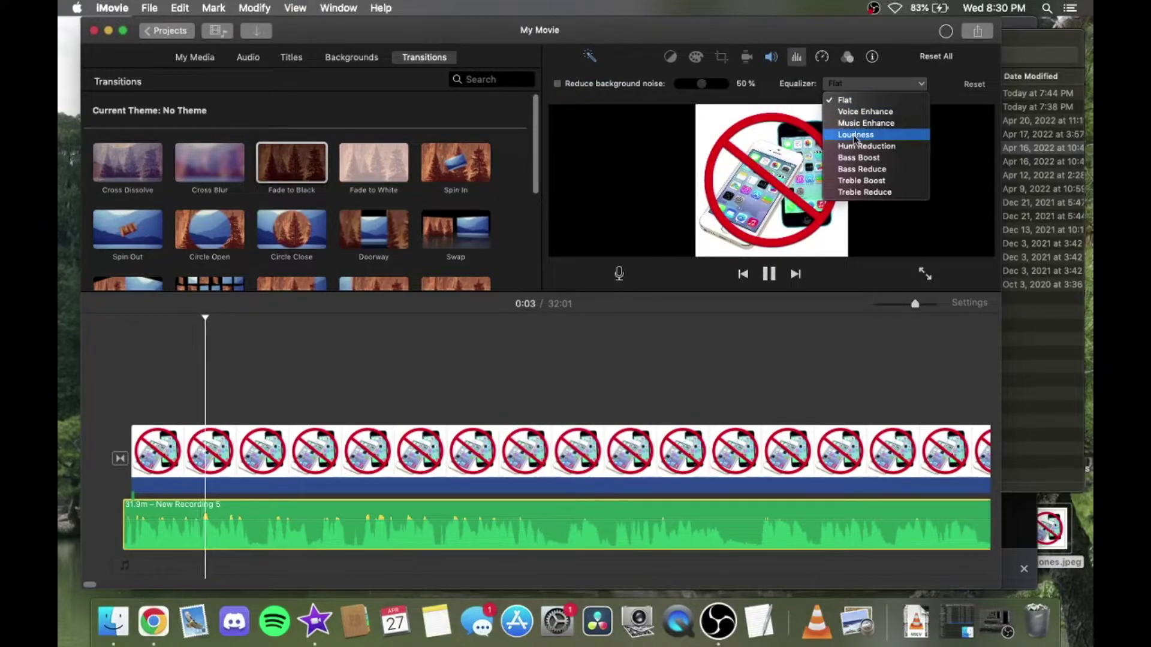
click(869, 187)
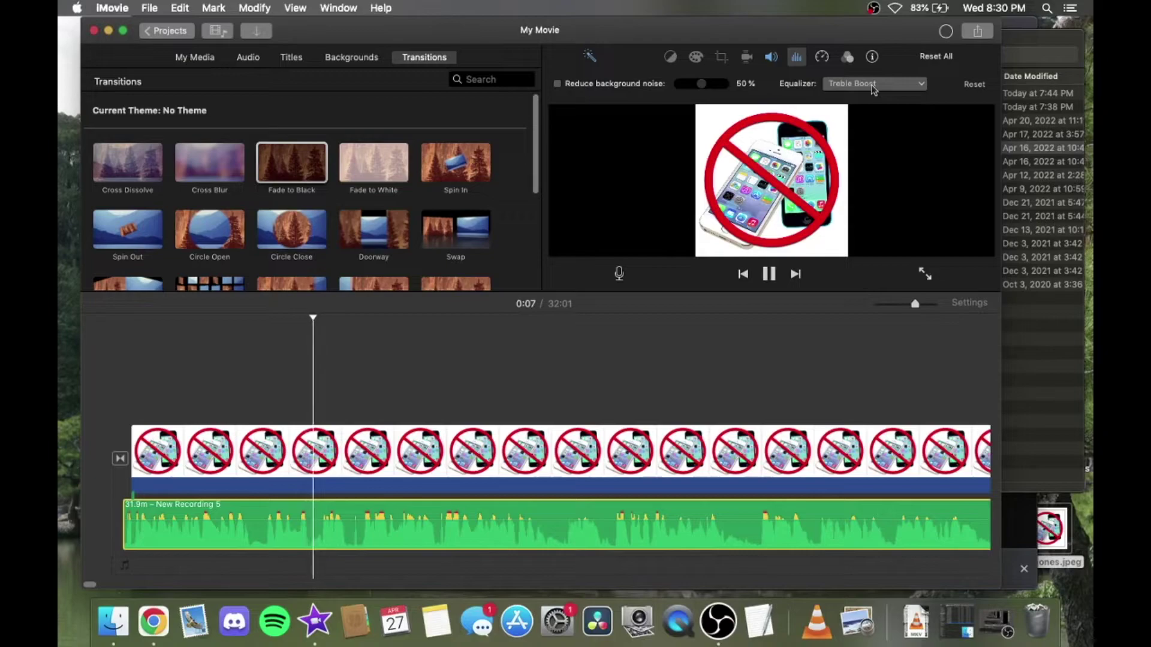
key(XF86AudioRaiseVolume)
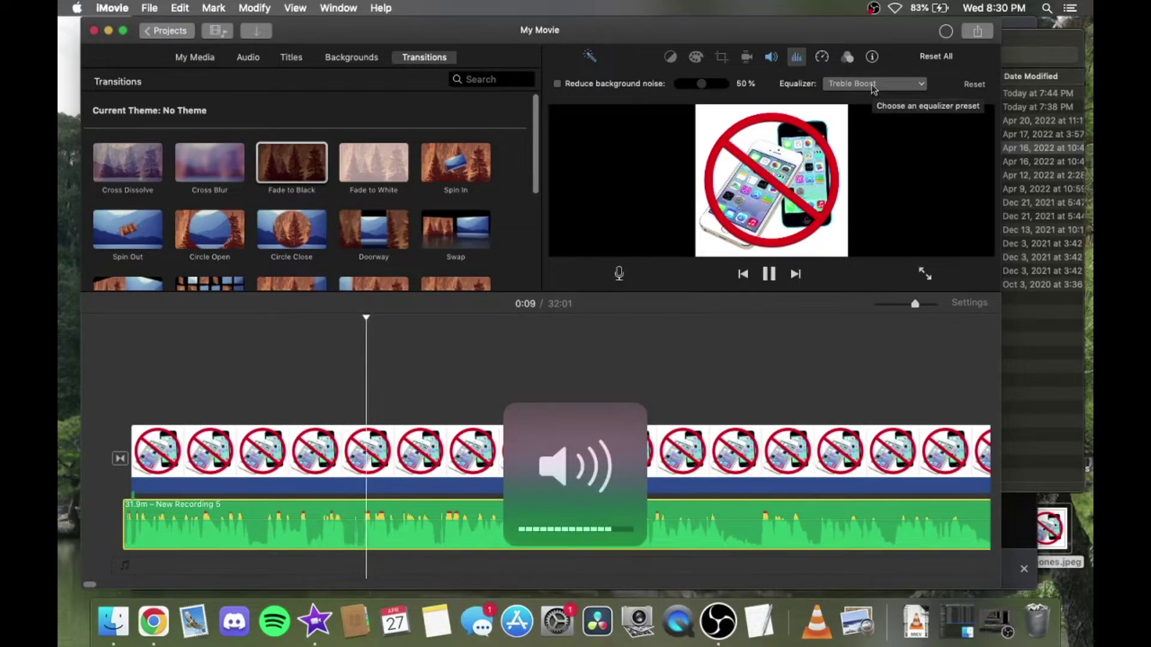
click(874, 85)
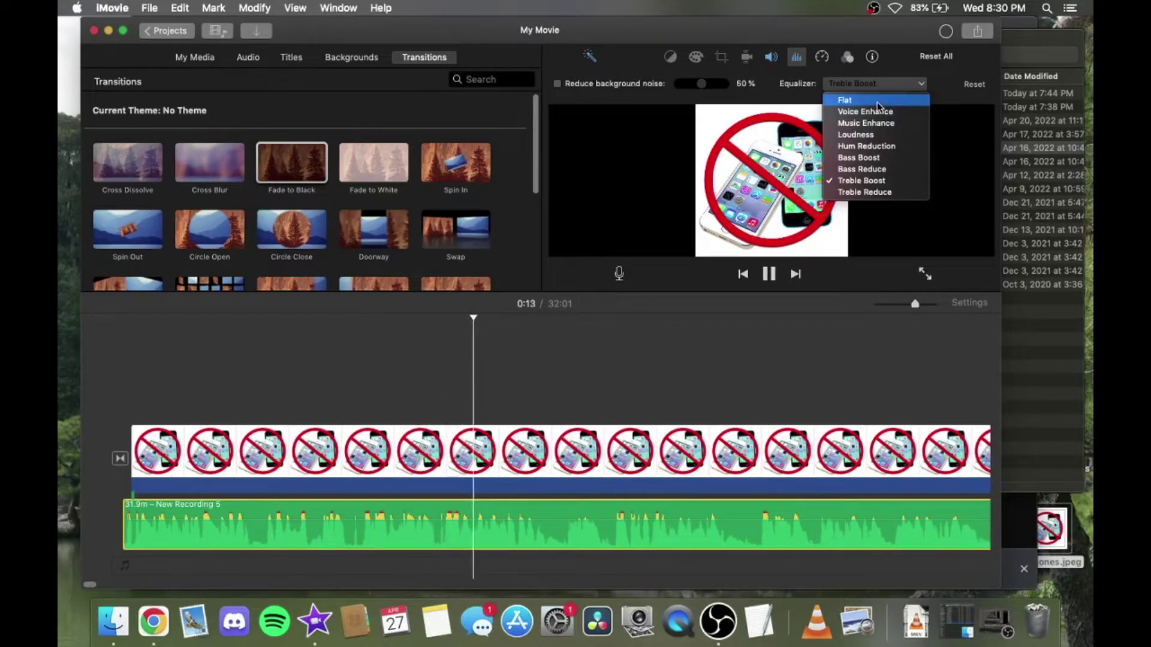
click(876, 102)
key(XF86AudioRaiseVolume)
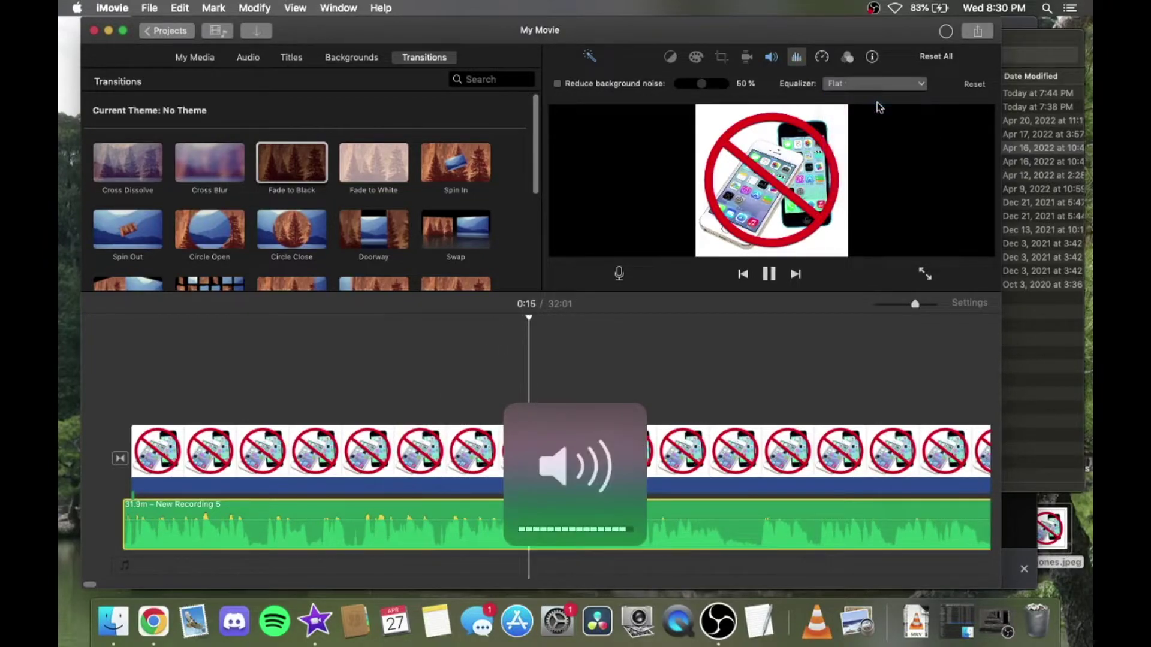
key(space)
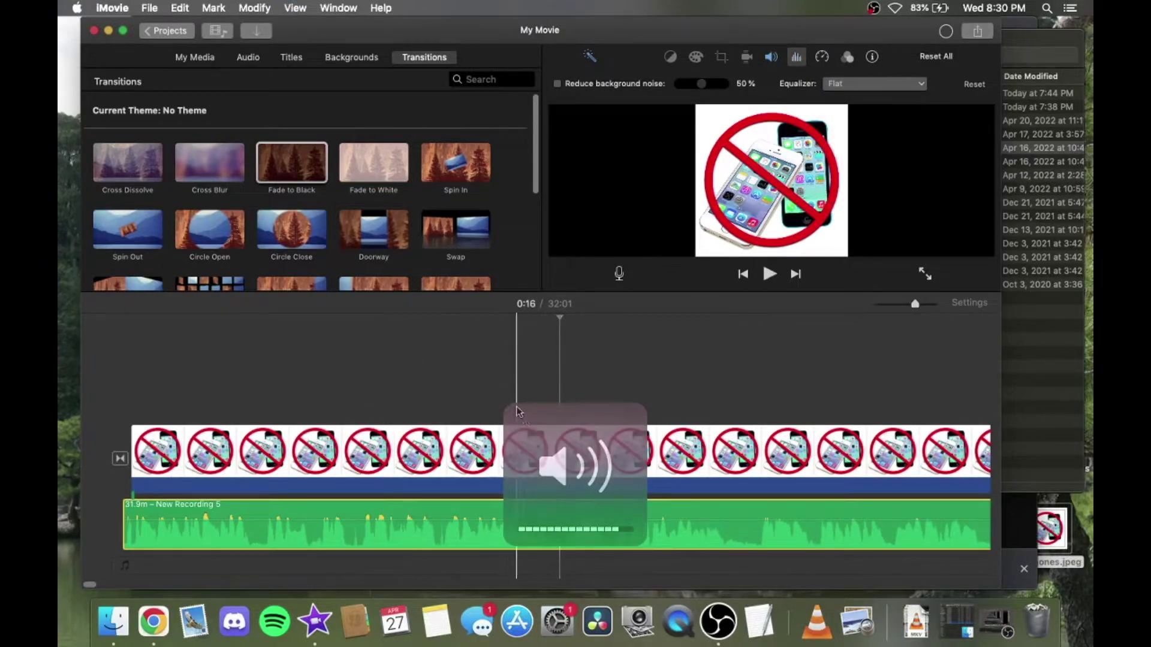
key(space)
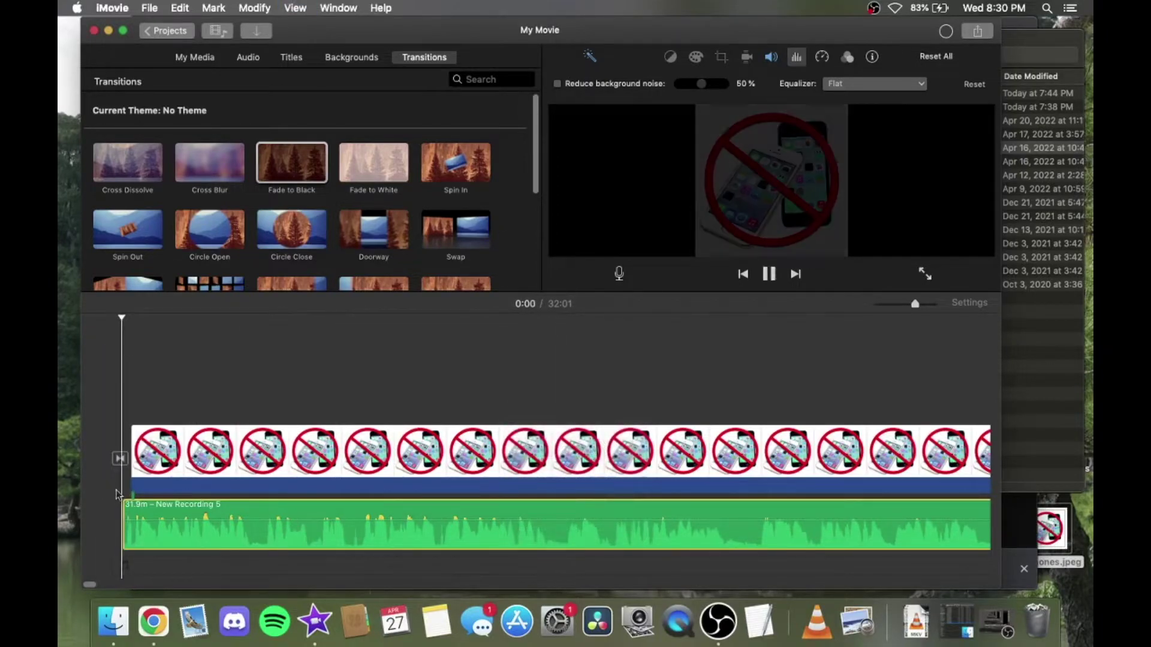
Zoom out to the timeline's end and play the final seconds of the 32:01 movie
key(space)
scroll(629, 510, right, 2)
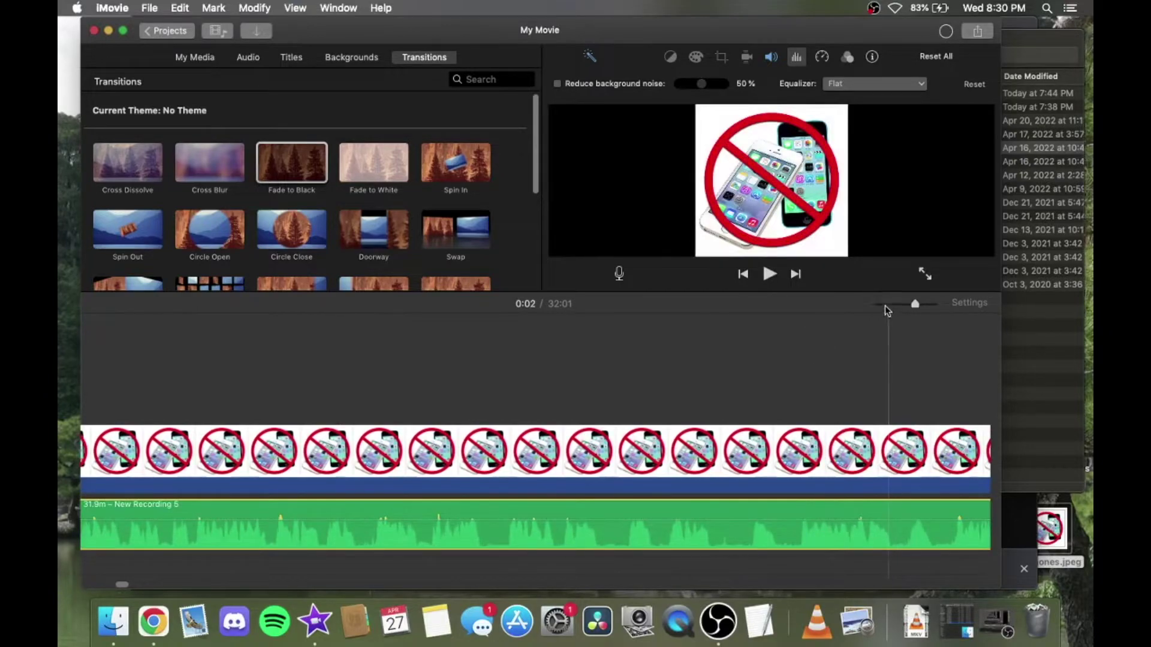
key(super+minus)
scroll(496, 485, right, 5)
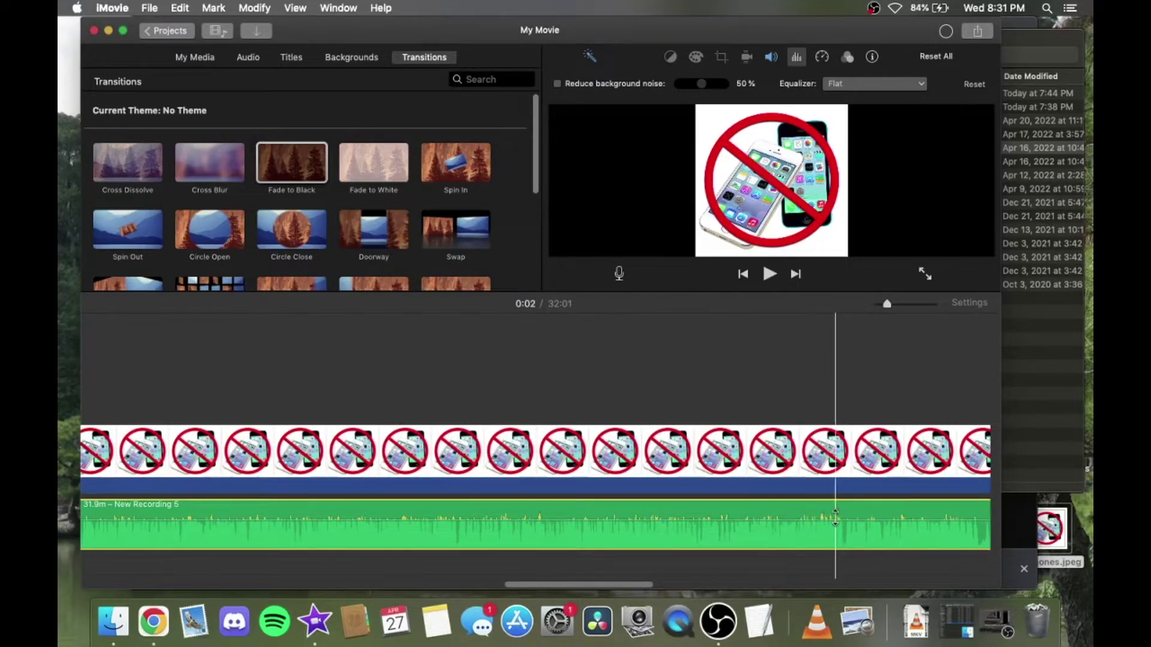
scroll(857, 516, right, 5)
scroll(871, 517, right, 5)
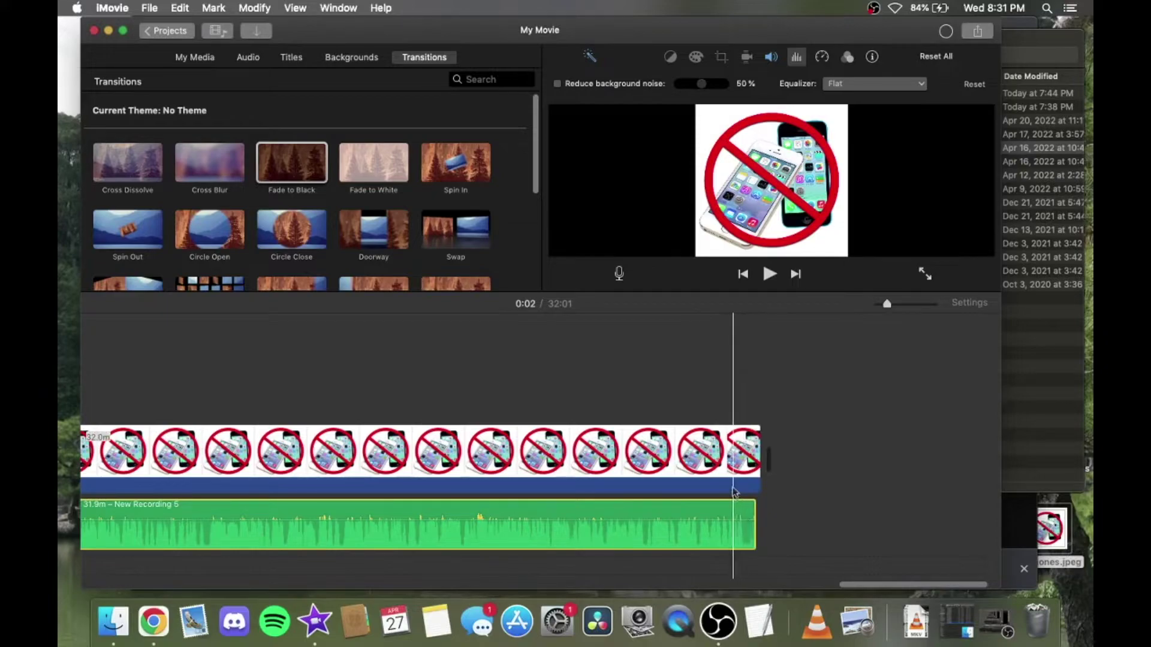
key(space)
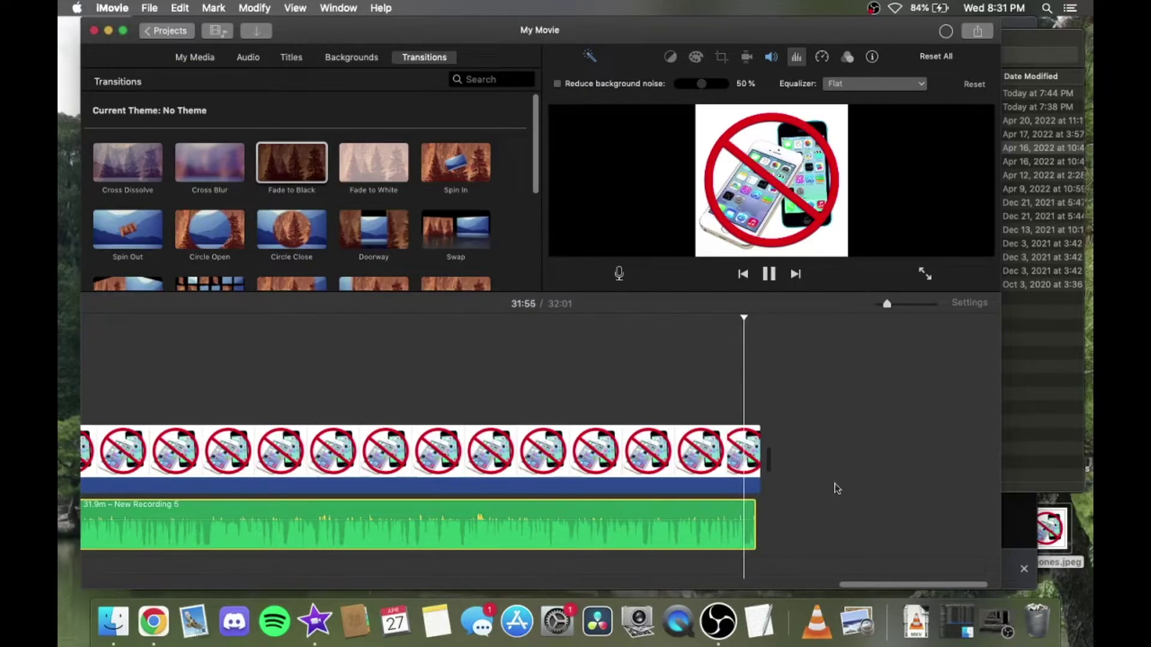
key(space)
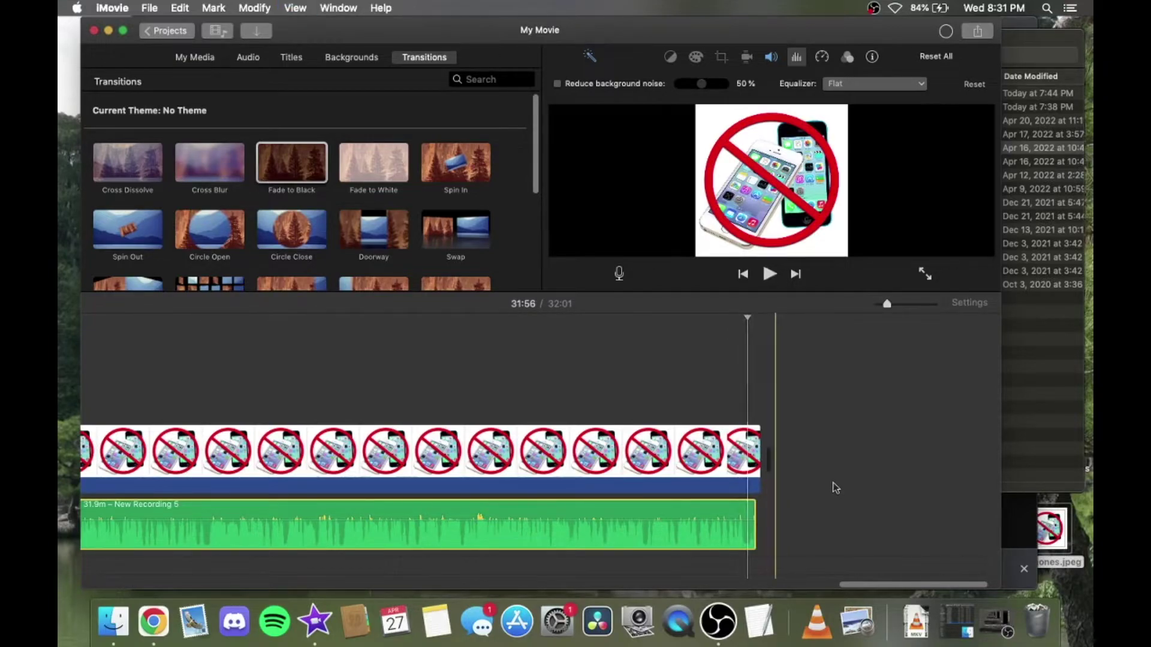
Delete the video's last 4.6 seconds and end it with a Fade to Black transition
click(745, 521)
click(782, 546)
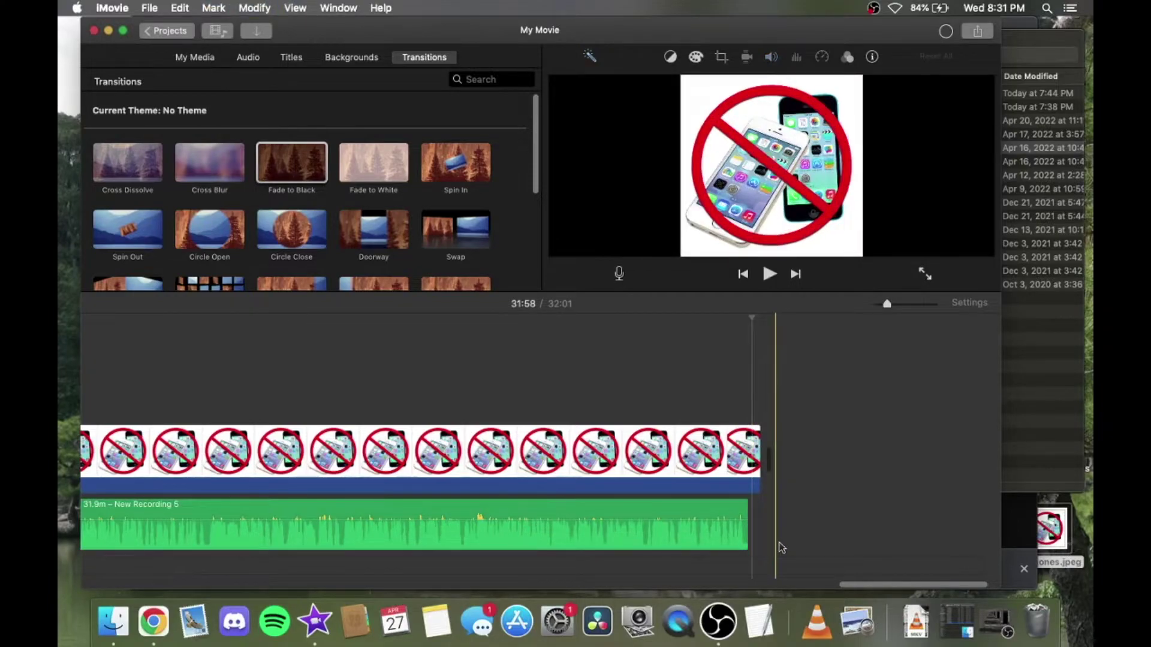
click(750, 459)
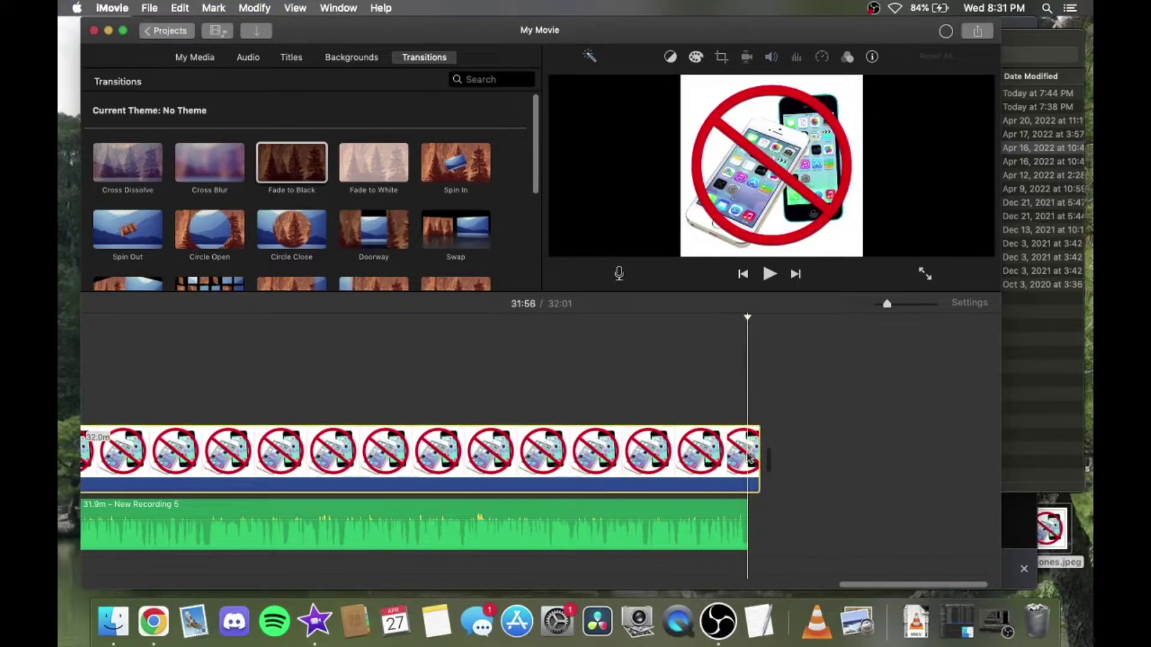
drag(750, 459, 777, 460)
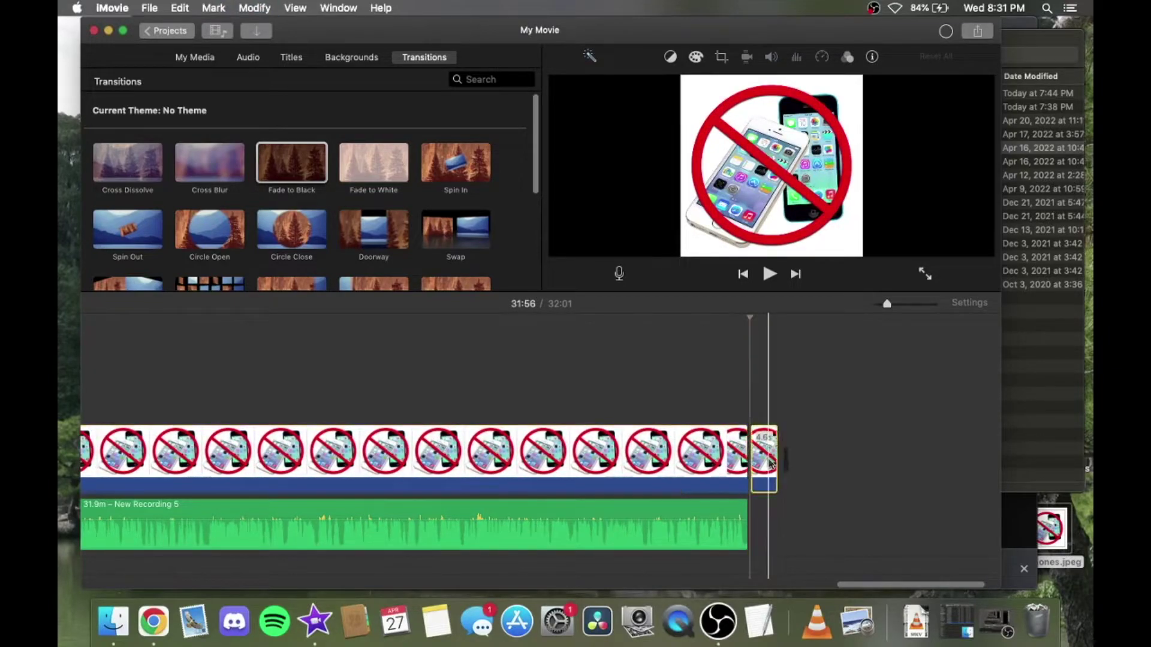
key(Delete)
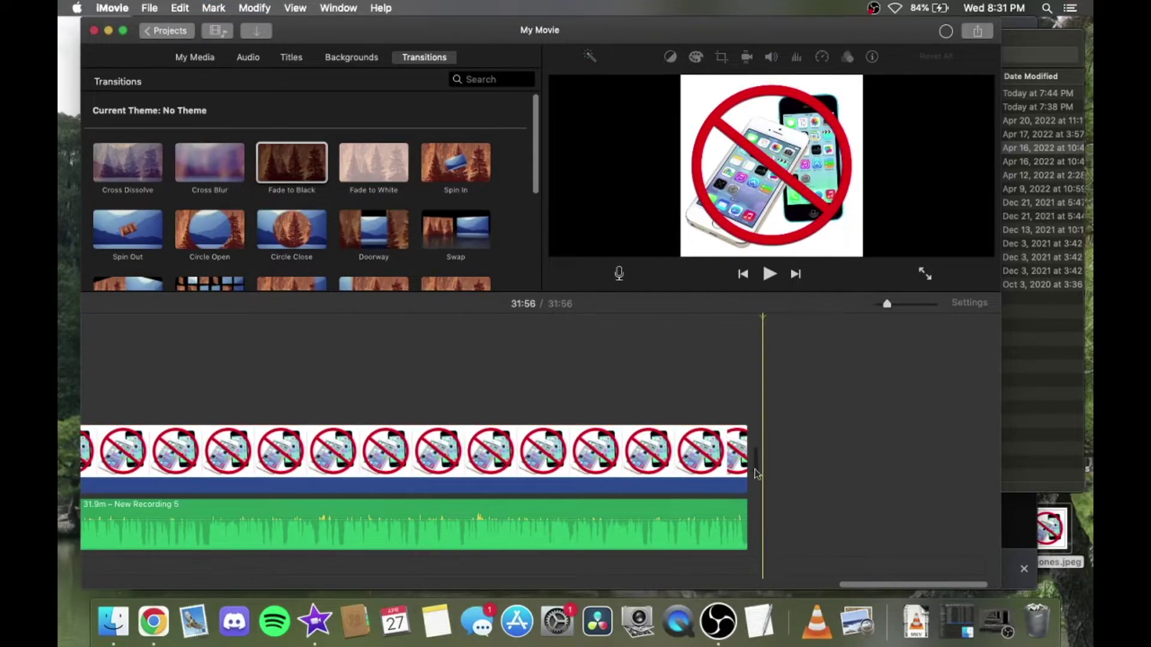
drag(300, 173, 758, 457)
key(space)
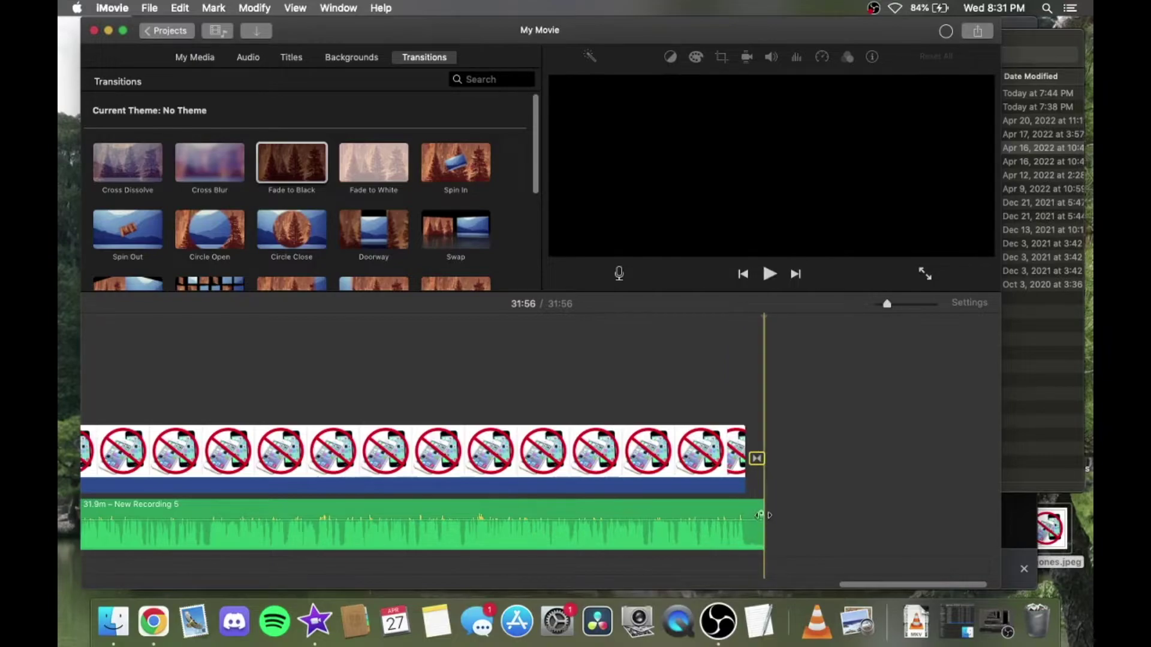
Fade out the end of the New Recording 5 audio and preview the result
drag(759, 514, 741, 509)
key(space)
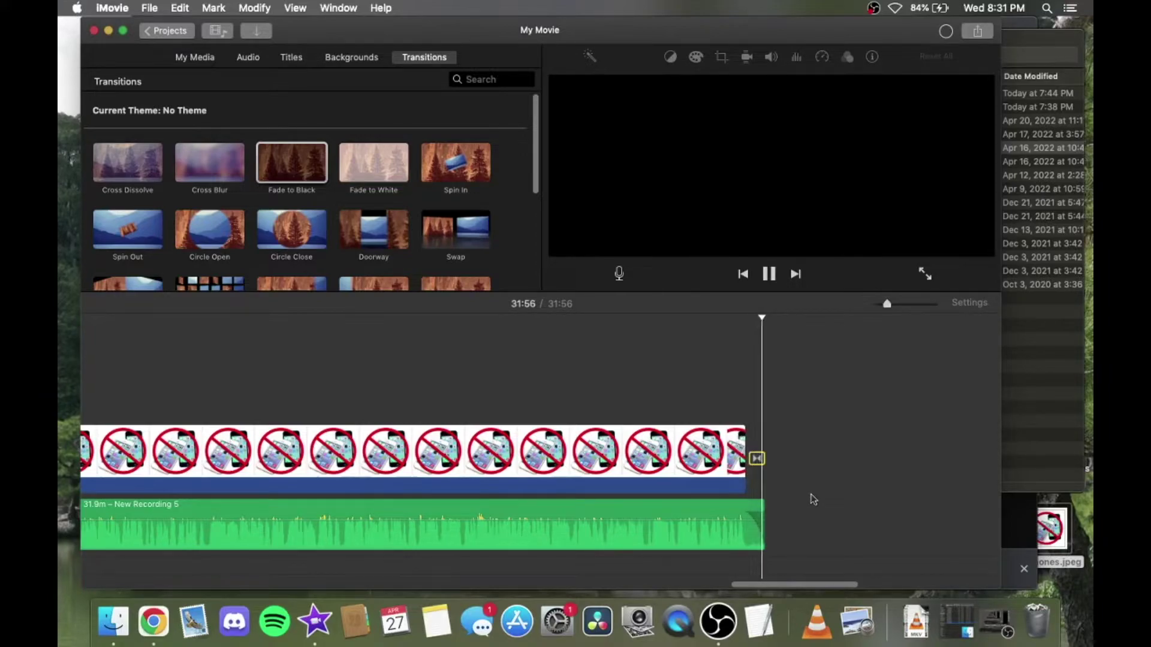
scroll(740, 494, left, 10)
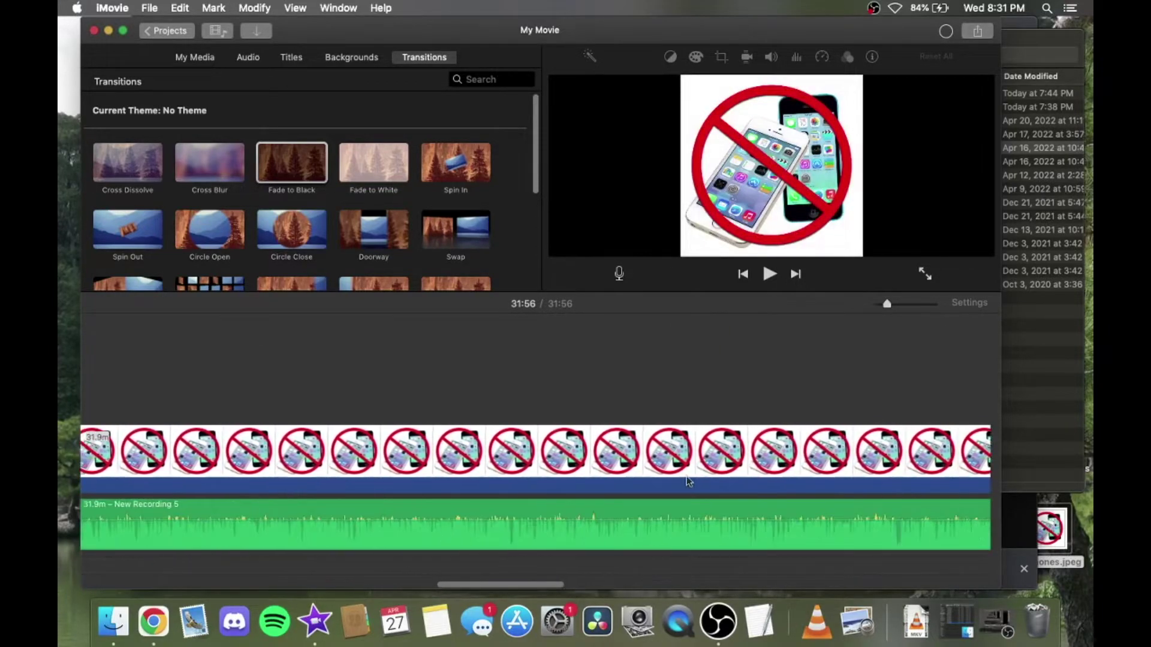
scroll(694, 476, left, 3)
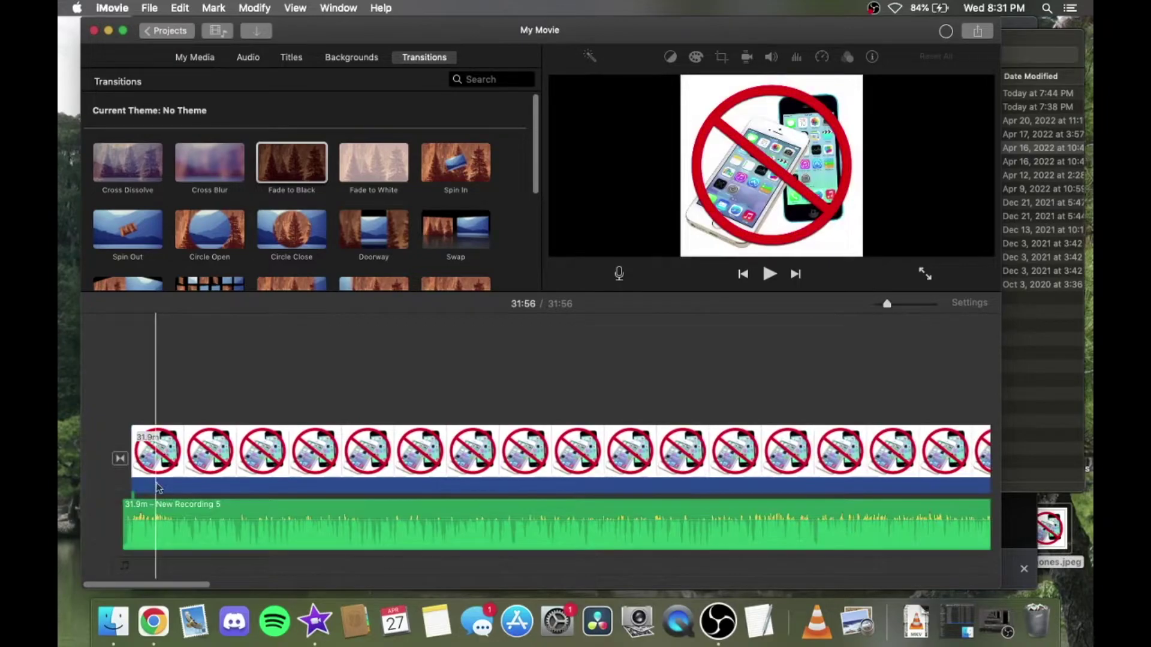
Save the project as 'Y I dont like the i-phones', check analysis progress, and switch to Finder
click(169, 33)
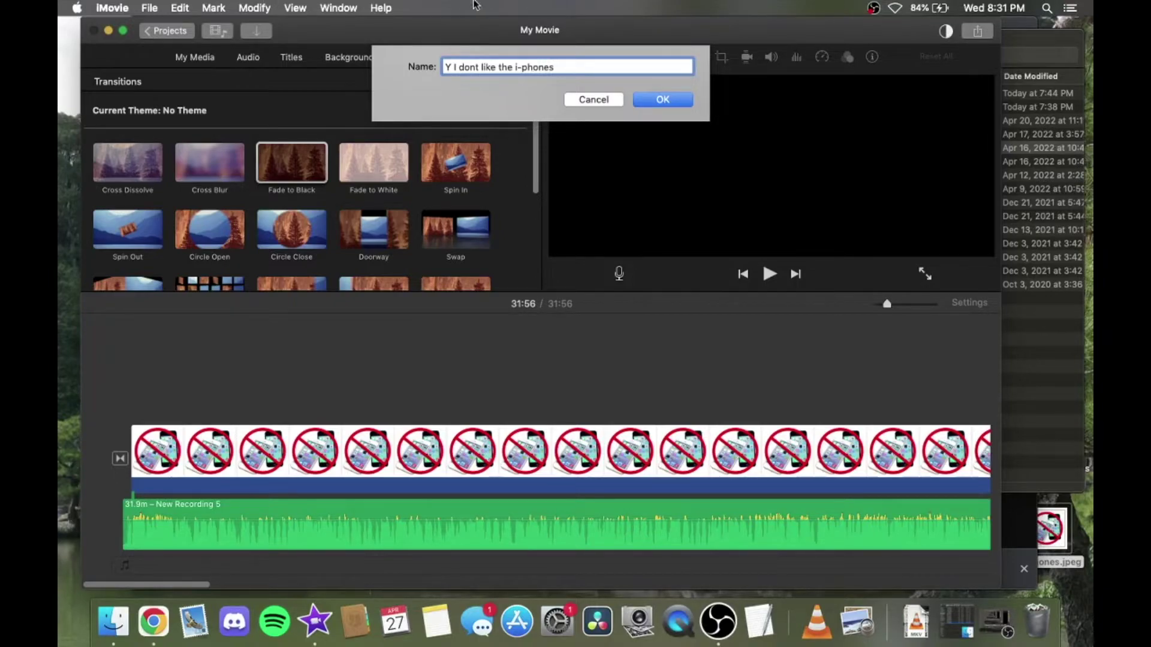
click(671, 106)
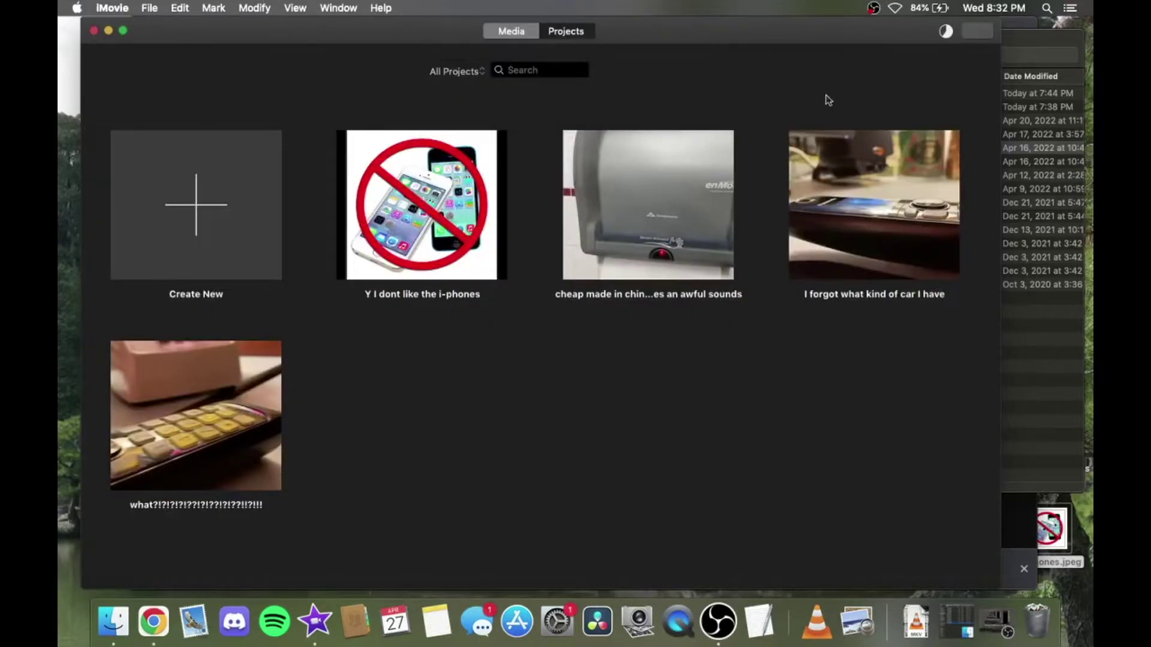
click(947, 33)
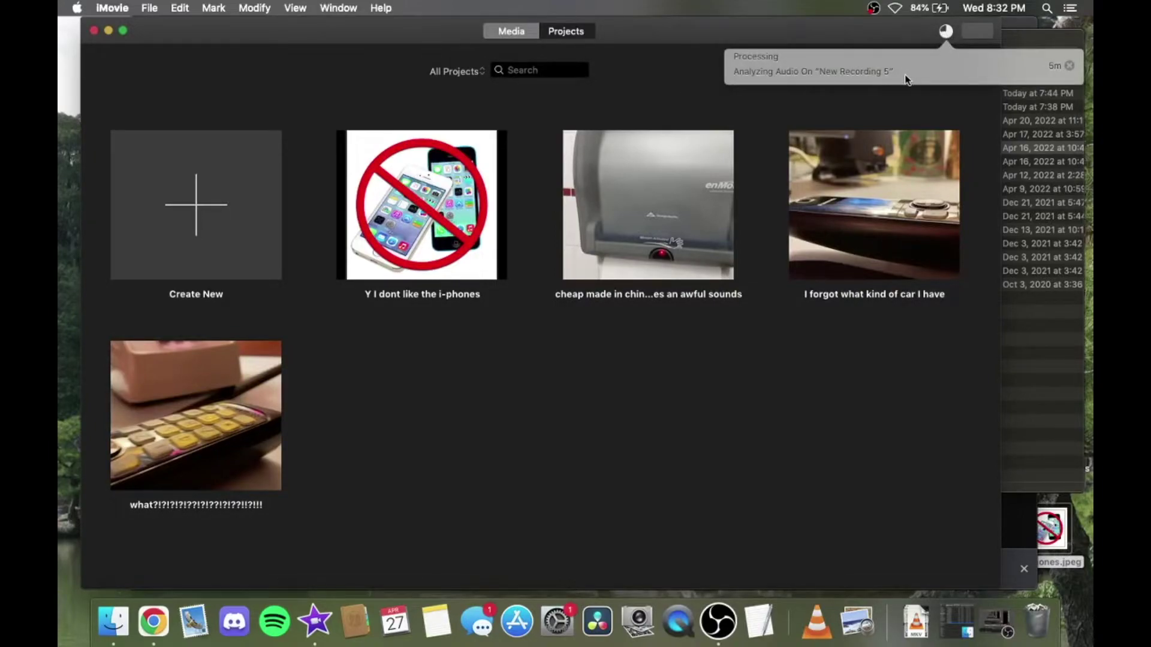
click(1037, 336)
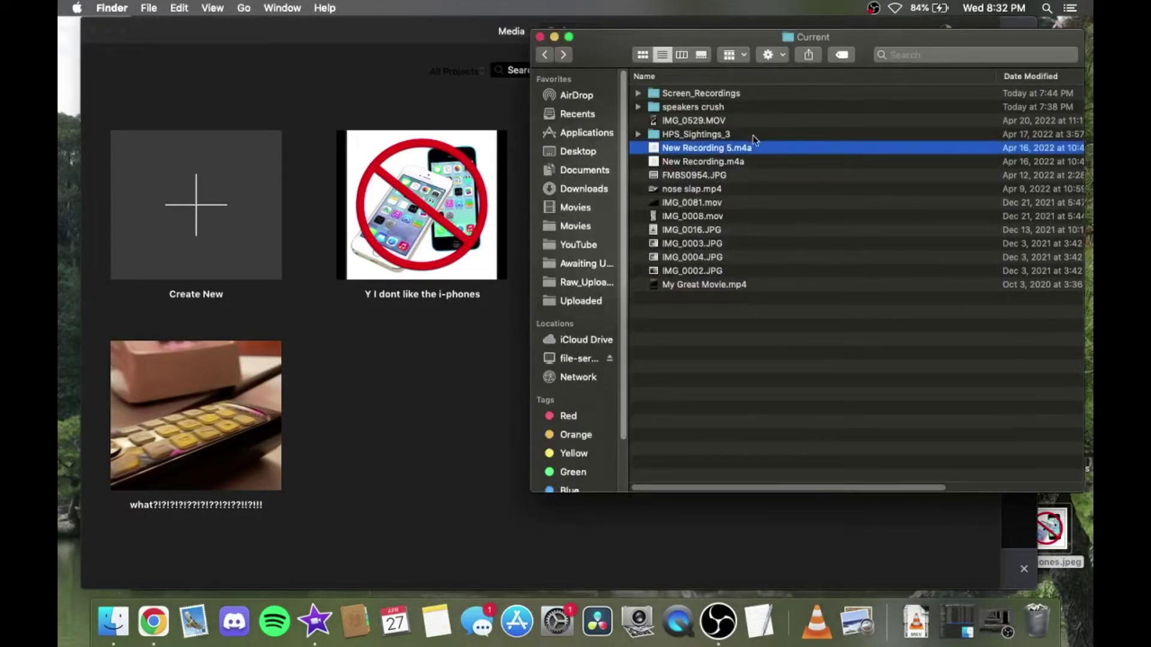
Quick Look IMG_0529.MOV, select New Recording.m4a, and start a new iMovie project
click(712, 122)
key(space)
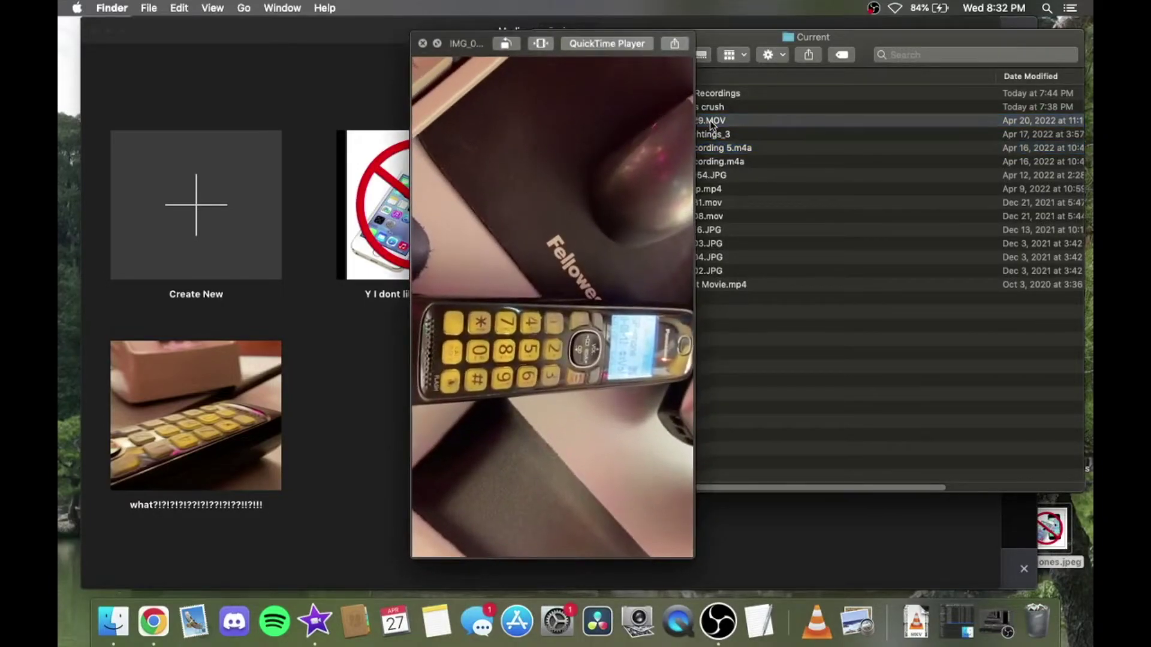
key(space)
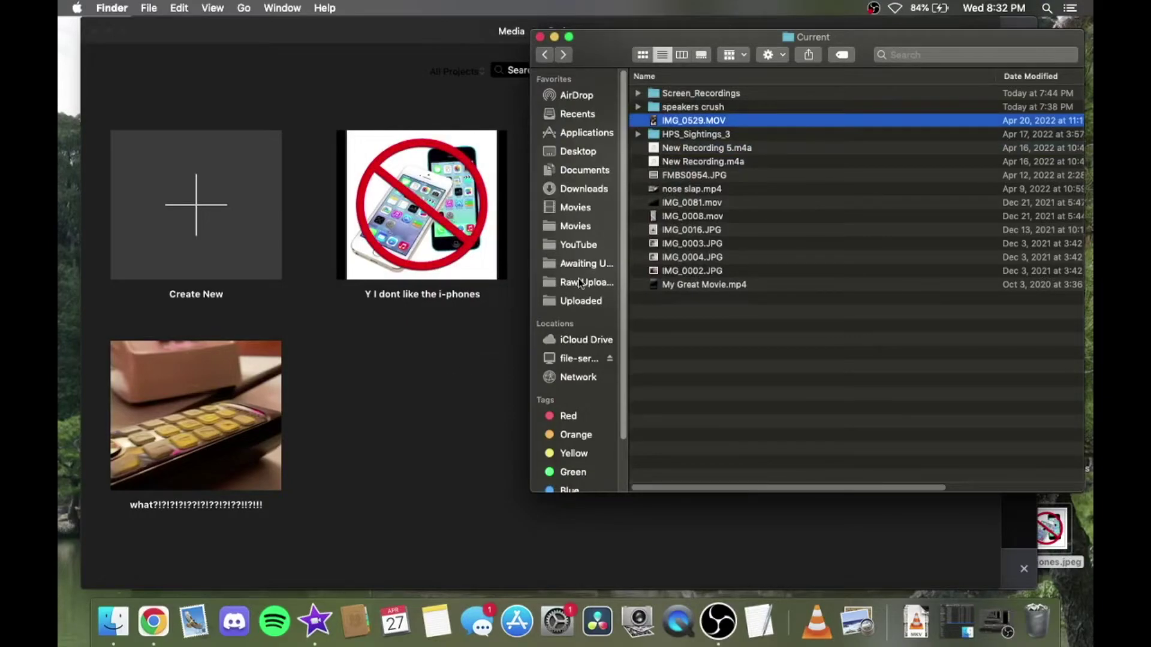
click(741, 165)
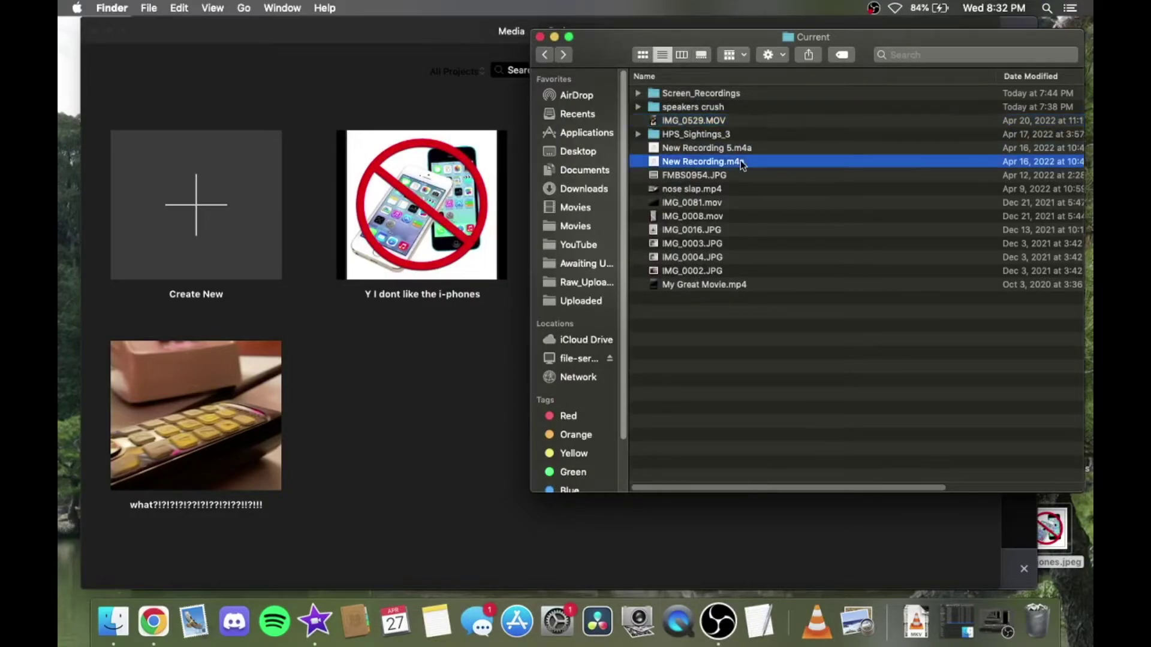
click(199, 229)
click(192, 210)
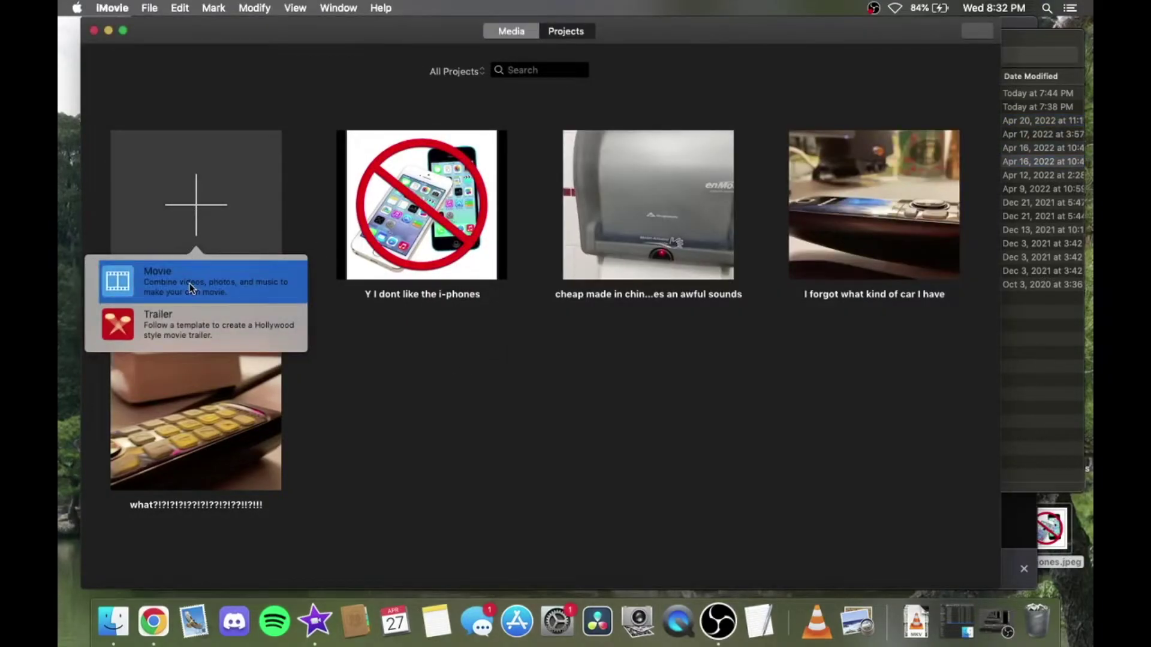
Start a Movie project with New Recording.m4a and the crossed-out phones image on the timeline
click(190, 289)
click(1056, 343)
drag(680, 160, 262, 450)
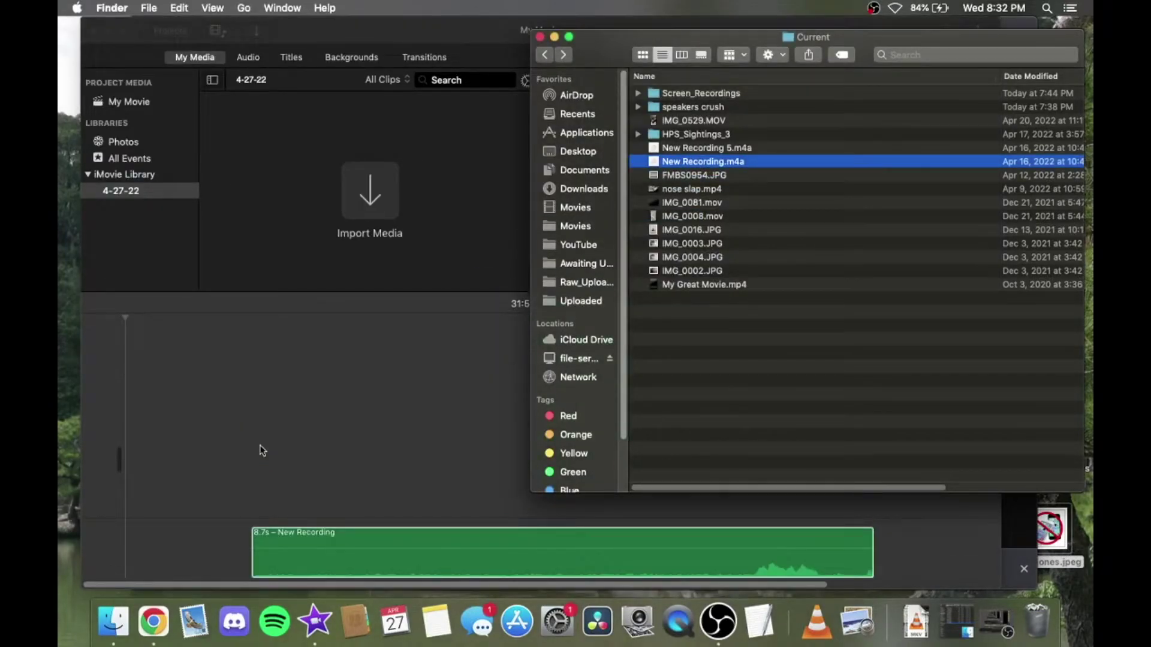
click(284, 469)
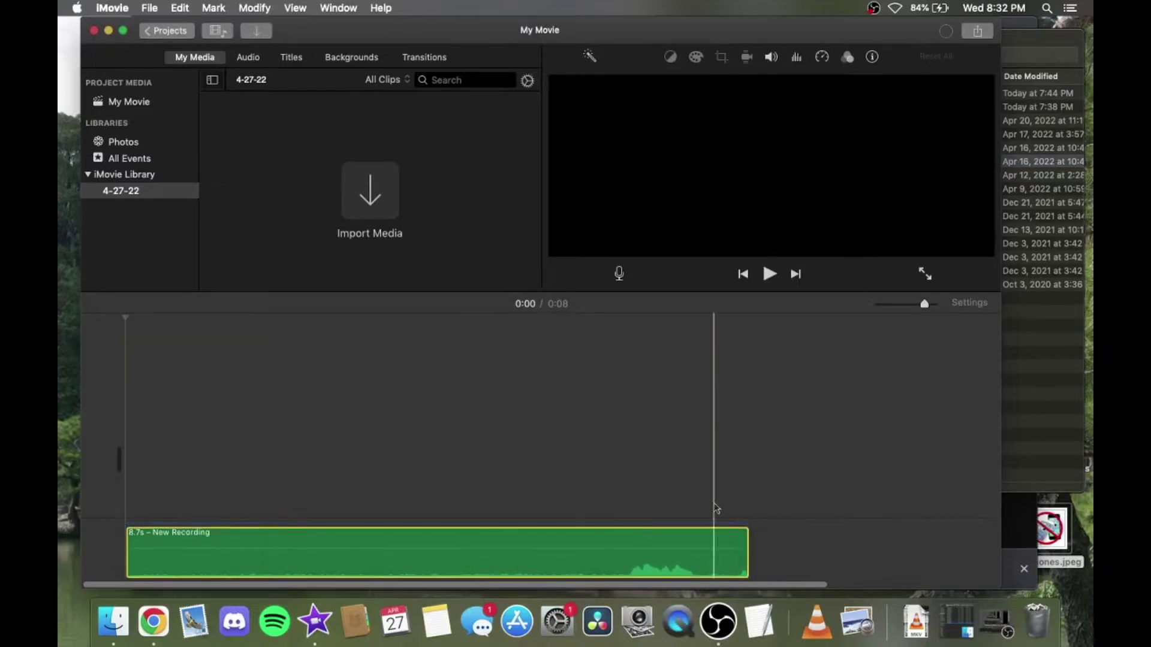
drag(1063, 537, 352, 461)
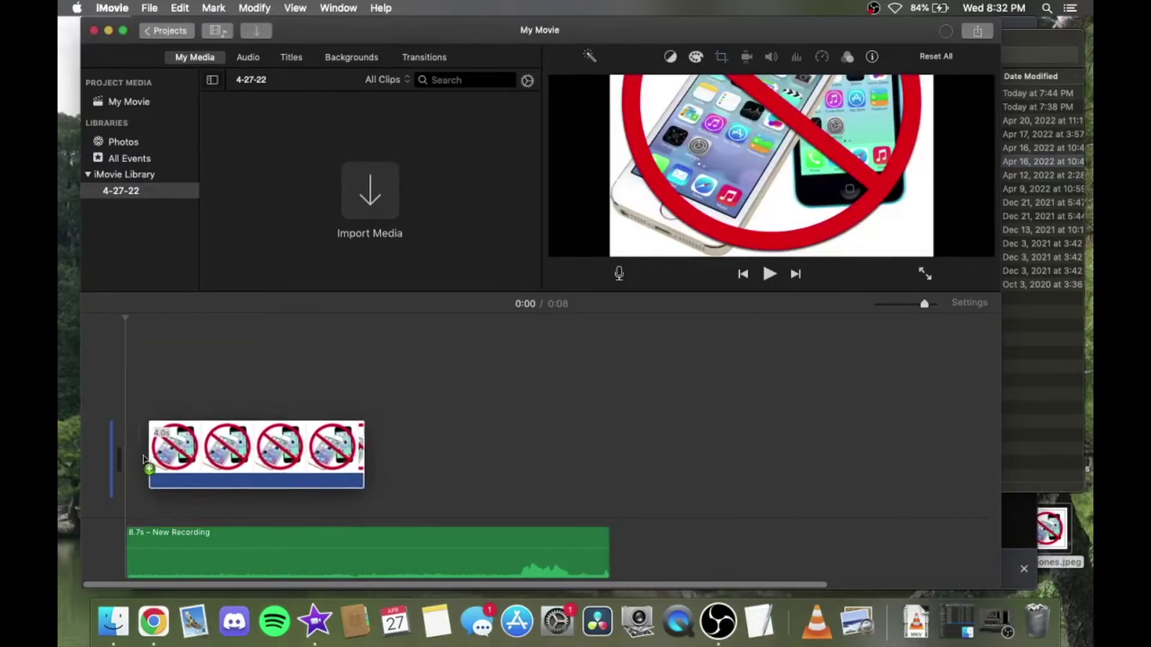
Stretch the phones image to about 9 seconds, set its crop to Fit, and play from the start
drag(341, 454, 643, 453)
click(519, 456)
click(722, 58)
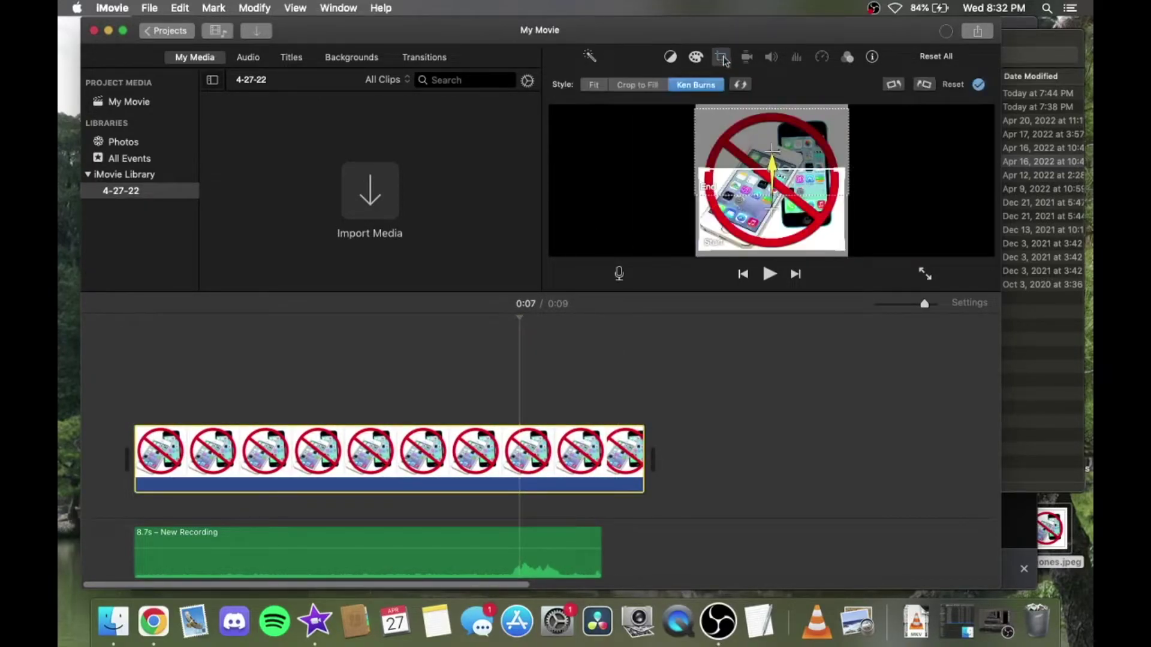
click(590, 85)
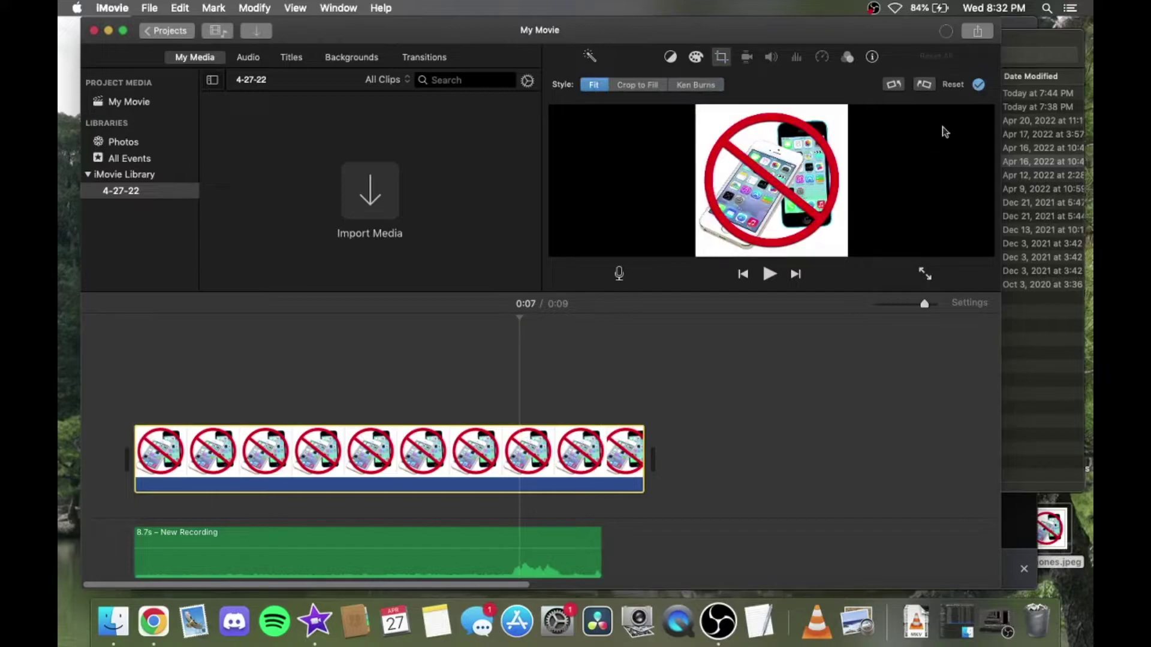
click(979, 84)
click(128, 478)
key(space)
key(XF86AudioRaiseVolume)
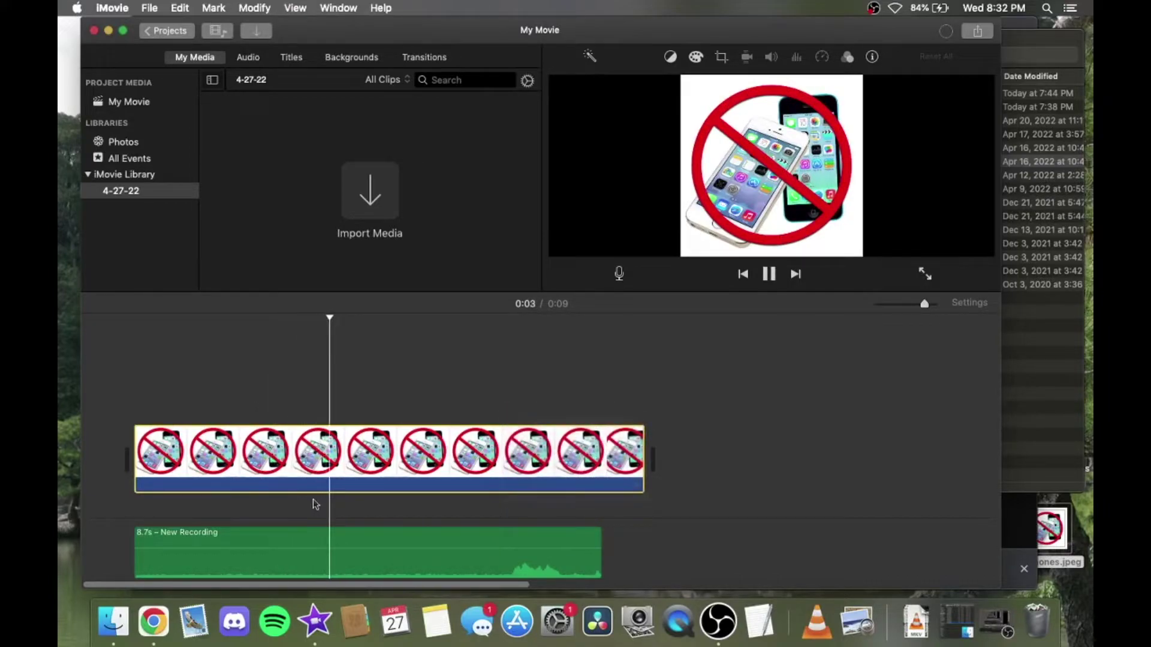
Turn on Auto volume for the New Recording audio, raise it to 348%, and listen
click(329, 532)
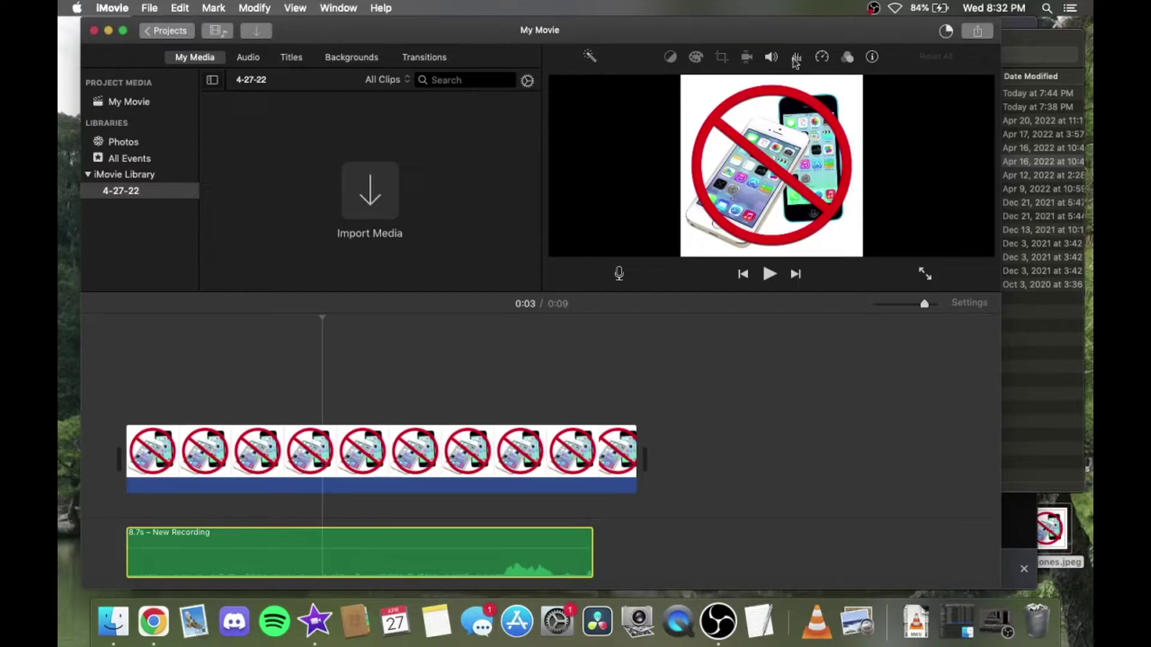
click(773, 57)
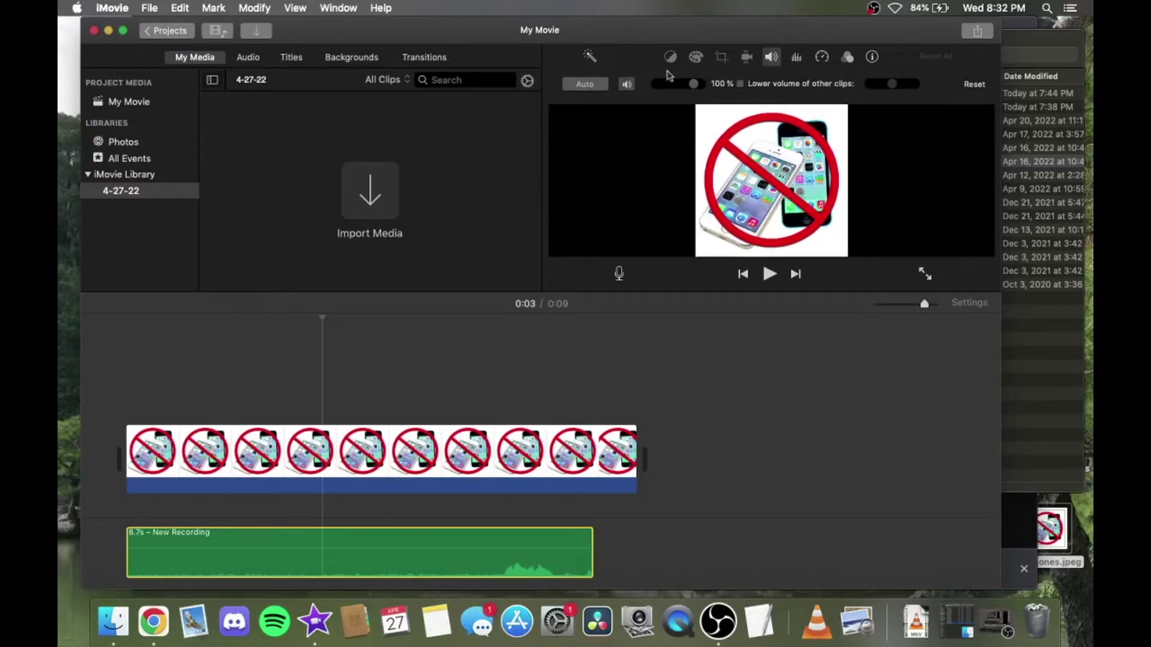
click(585, 84)
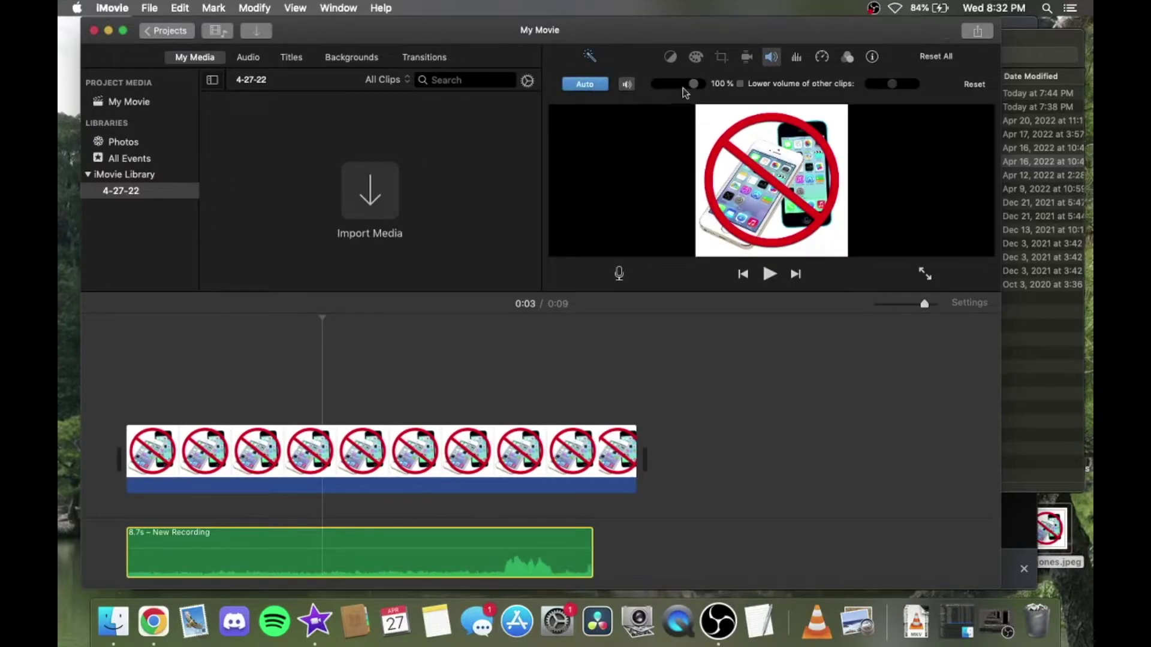
drag(694, 87, 700, 85)
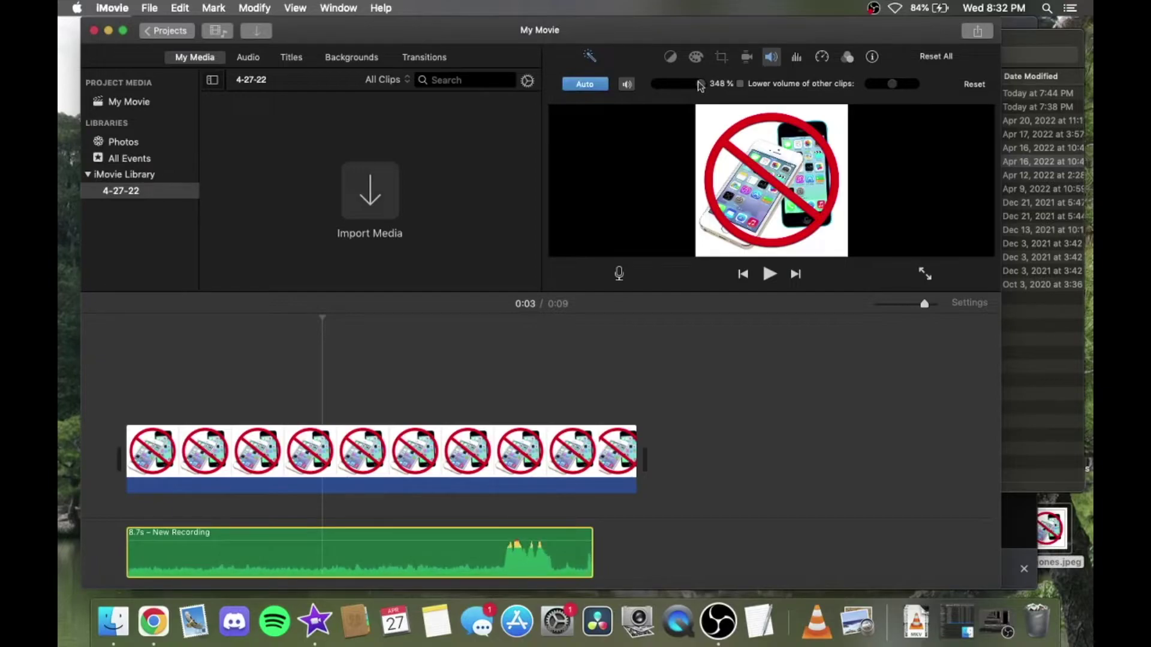
click(211, 575)
key(space)
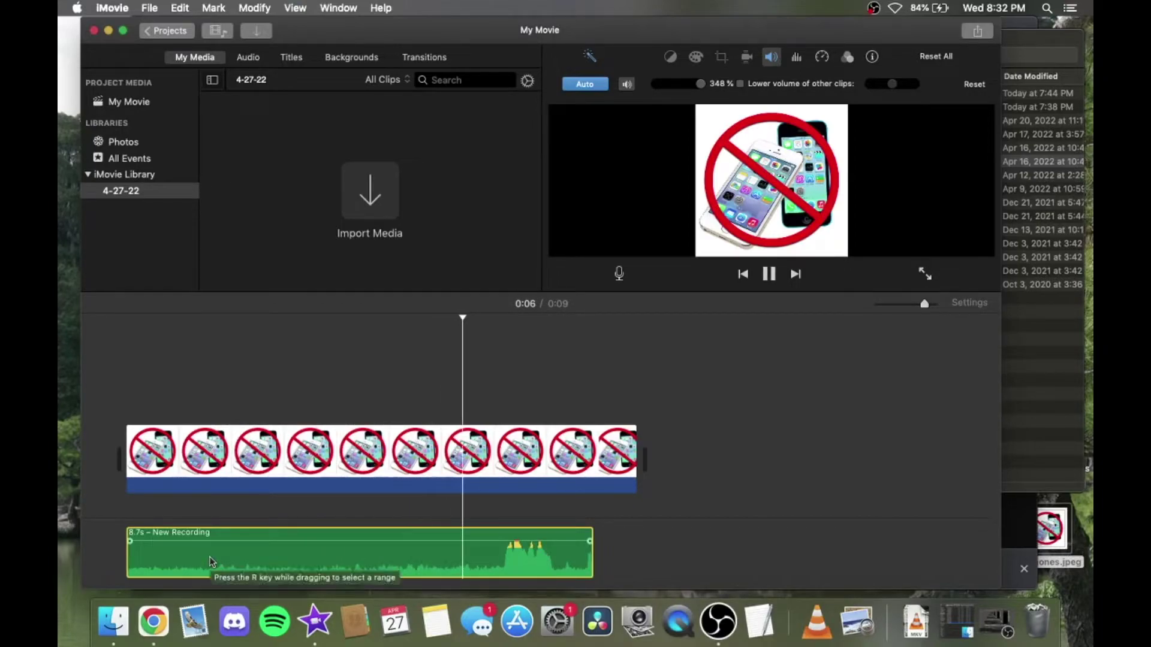
key(XF86AudioRaiseVolume)
key(space)
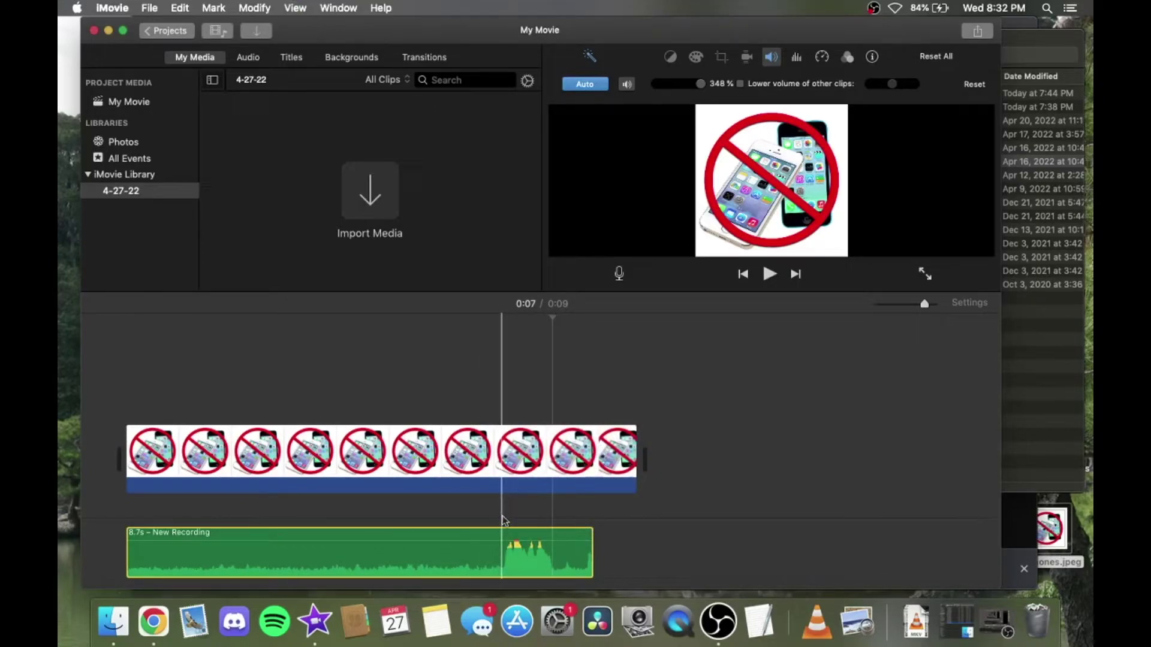
Split the audio into 7.0s and 1.7s pieces and reselect the 7.0s piece
key(super+b)
click(535, 558)
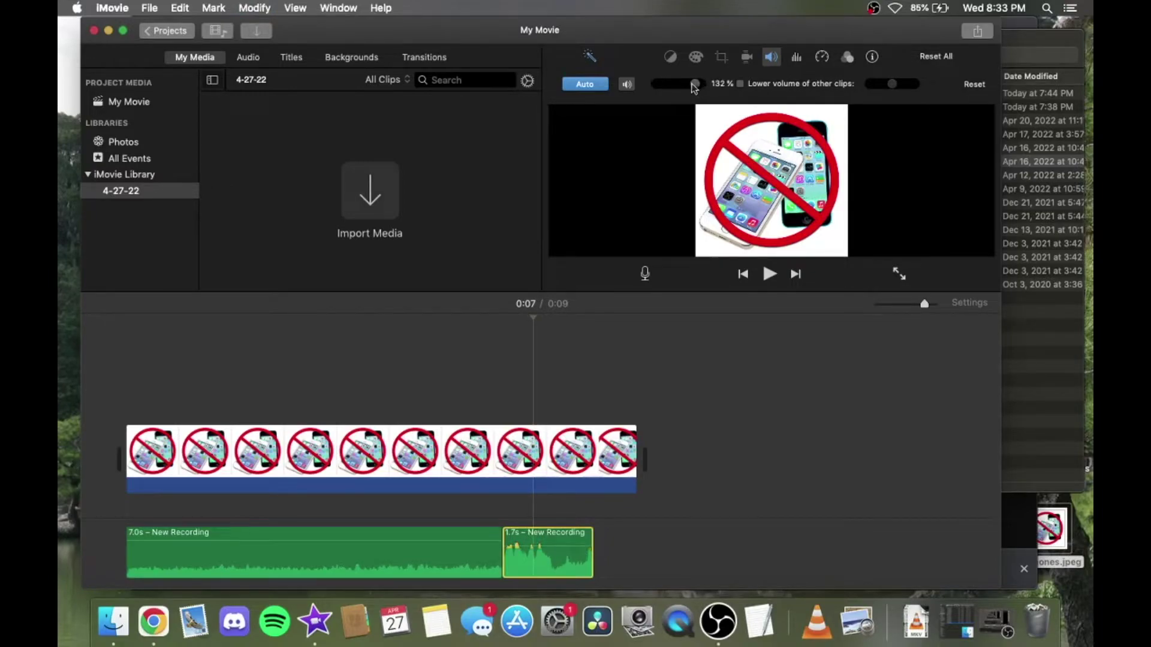
click(353, 555)
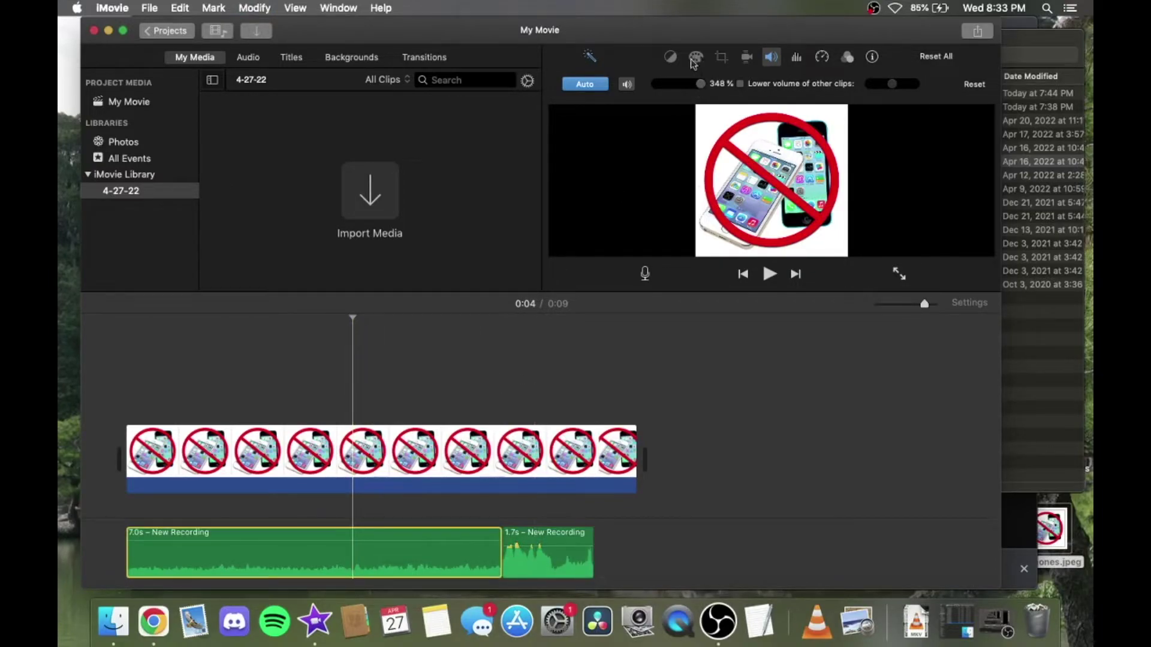
Apply the Treble Boost equalizer preset to the 7.0s audio clip and play it back
key(space)
key(space)
click(796, 57)
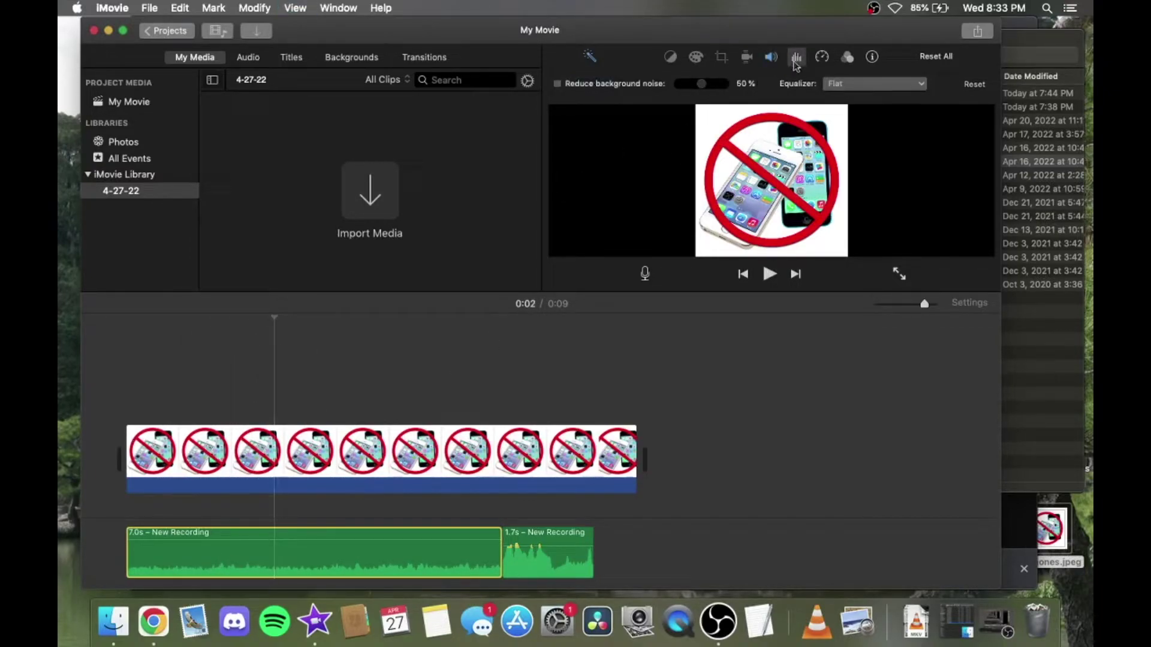
click(838, 84)
key(Return)
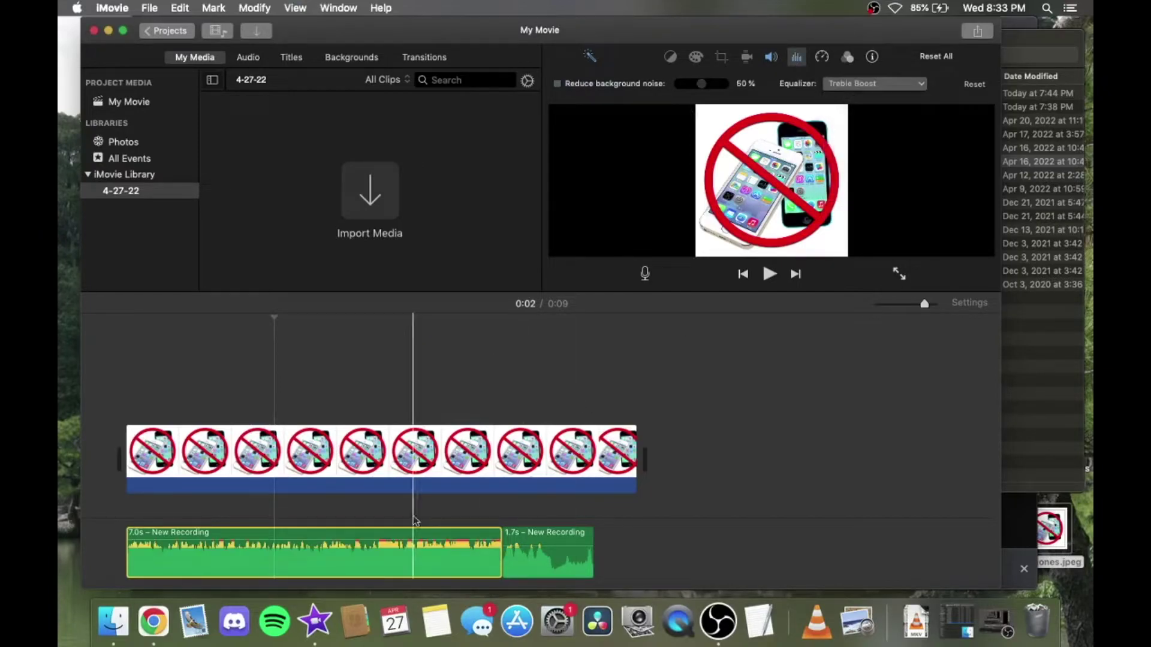
key(space)
click(128, 550)
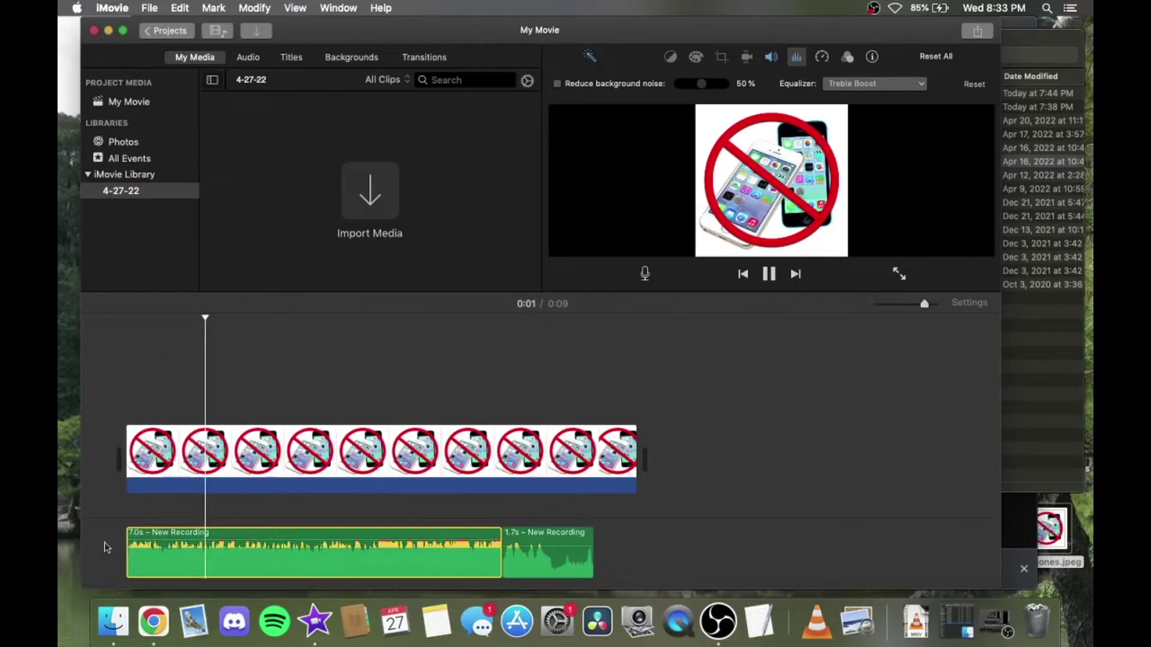
click(770, 274)
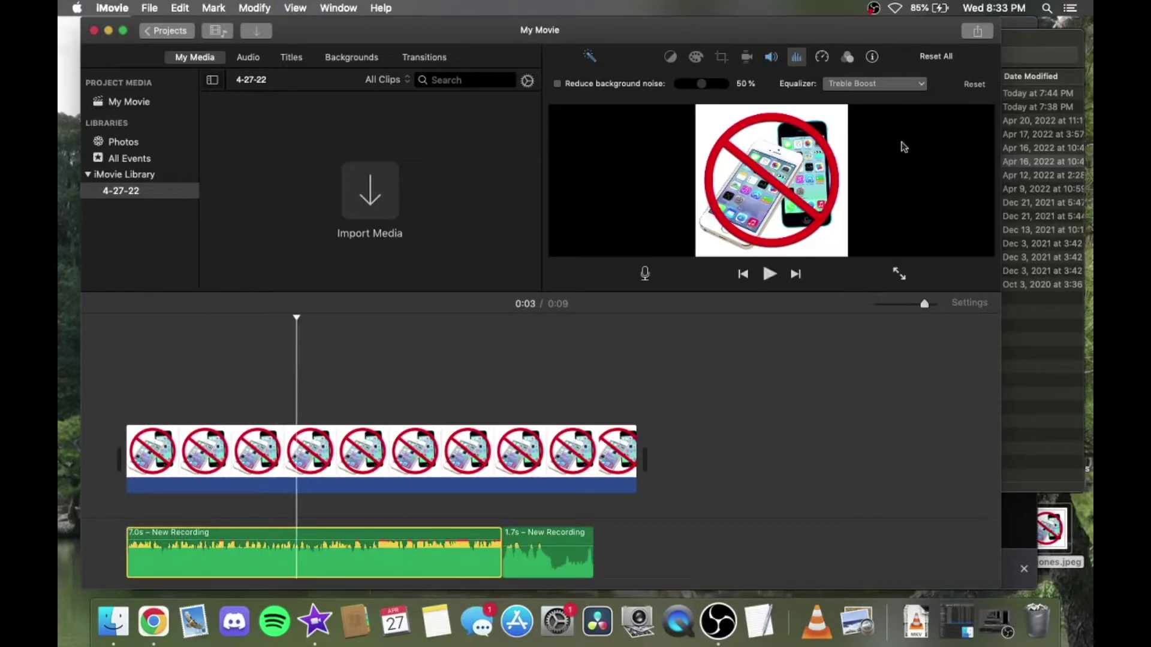
Switch the equalizer to Voice Enhance, then play the 1.7s clip through the movie's end
click(875, 84)
click(865, 112)
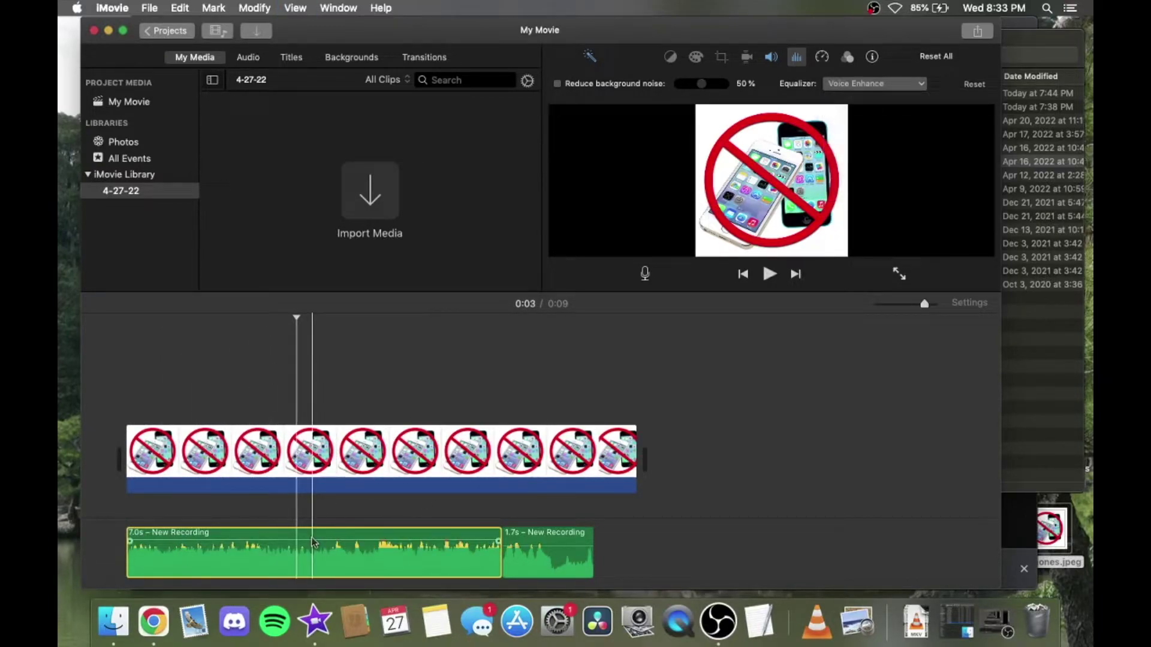
key(space)
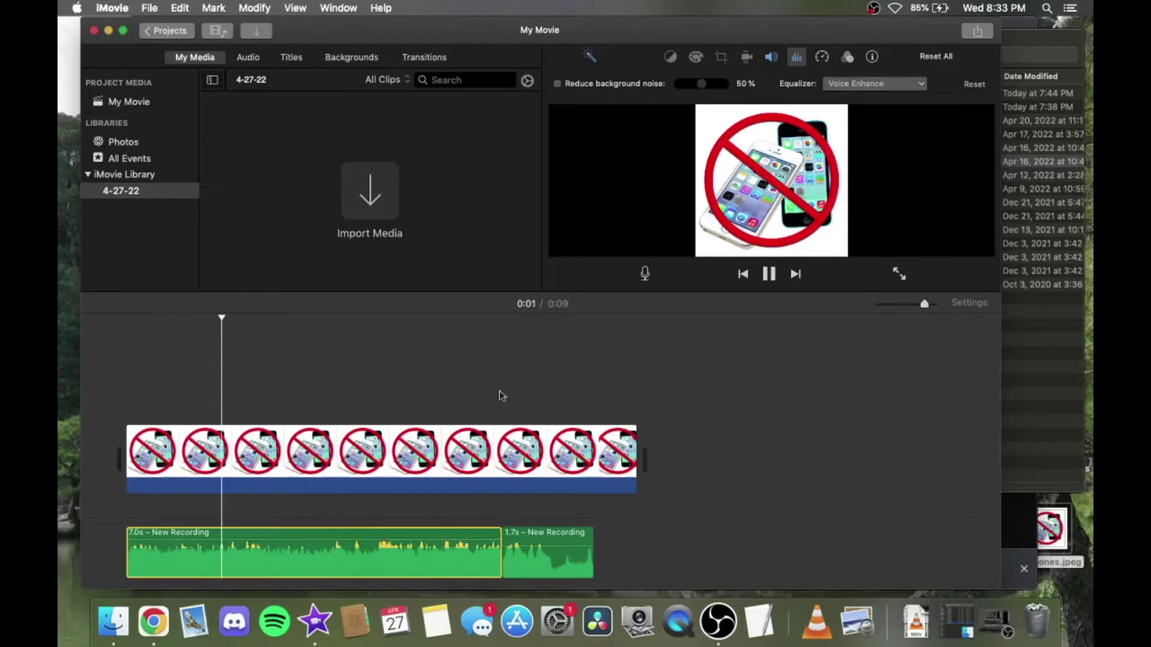
key(space)
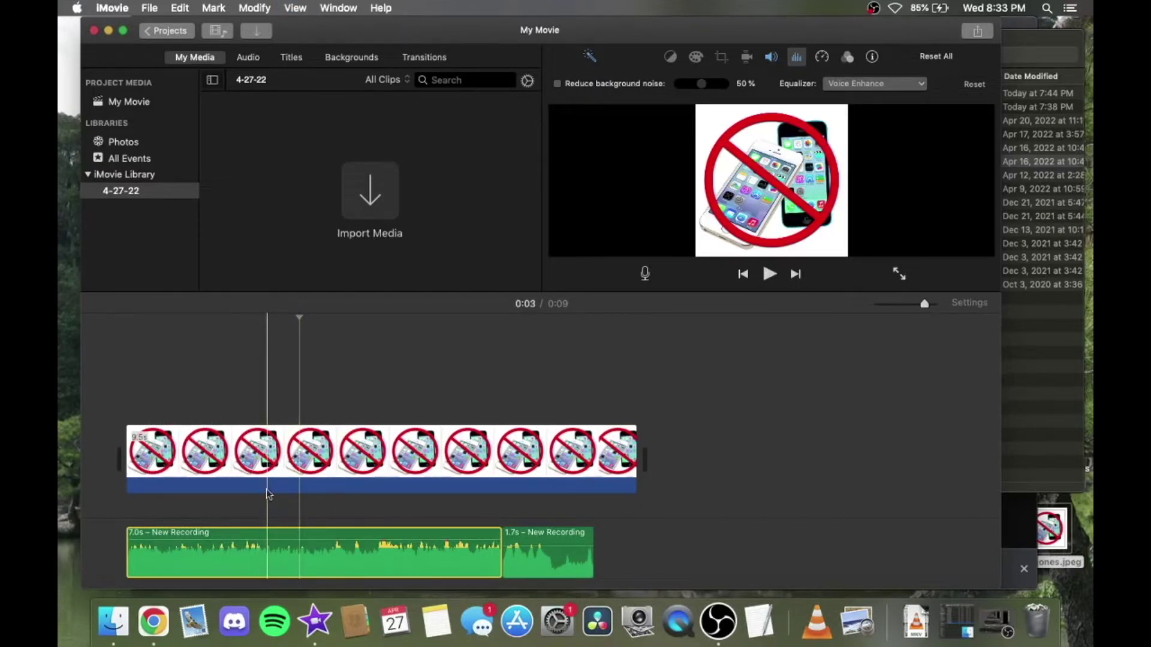
click(542, 548)
key(space)
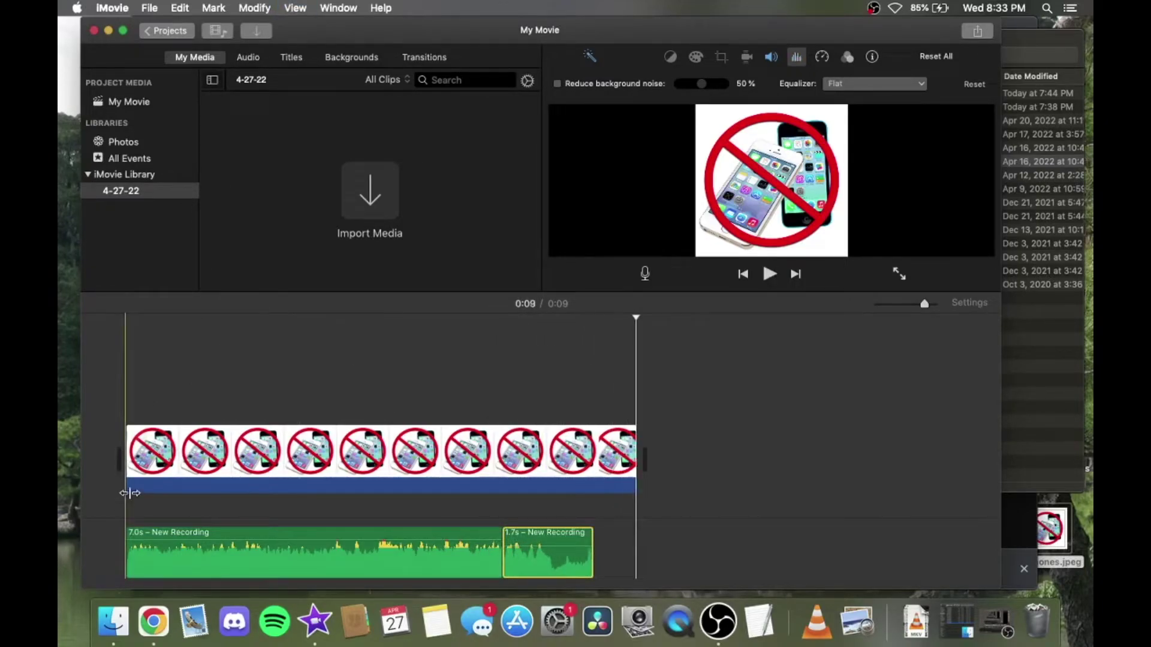
click(102, 509)
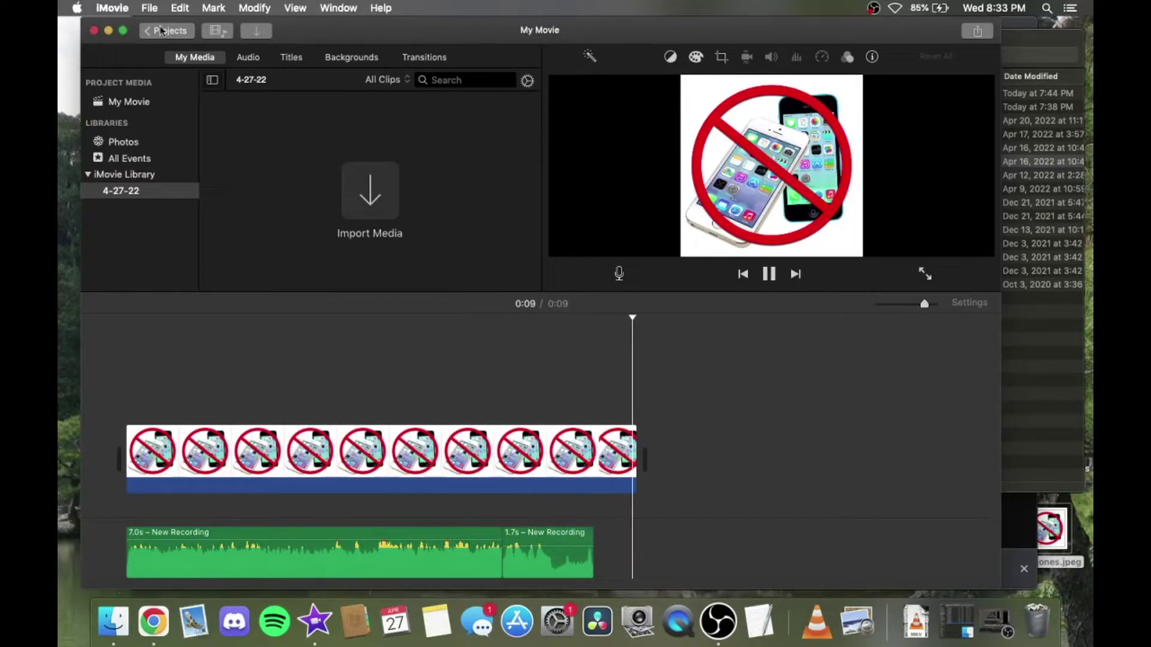
Enter 'y I dont like the i-phones outtake' as the project name on leaving the editor
click(188, 30)
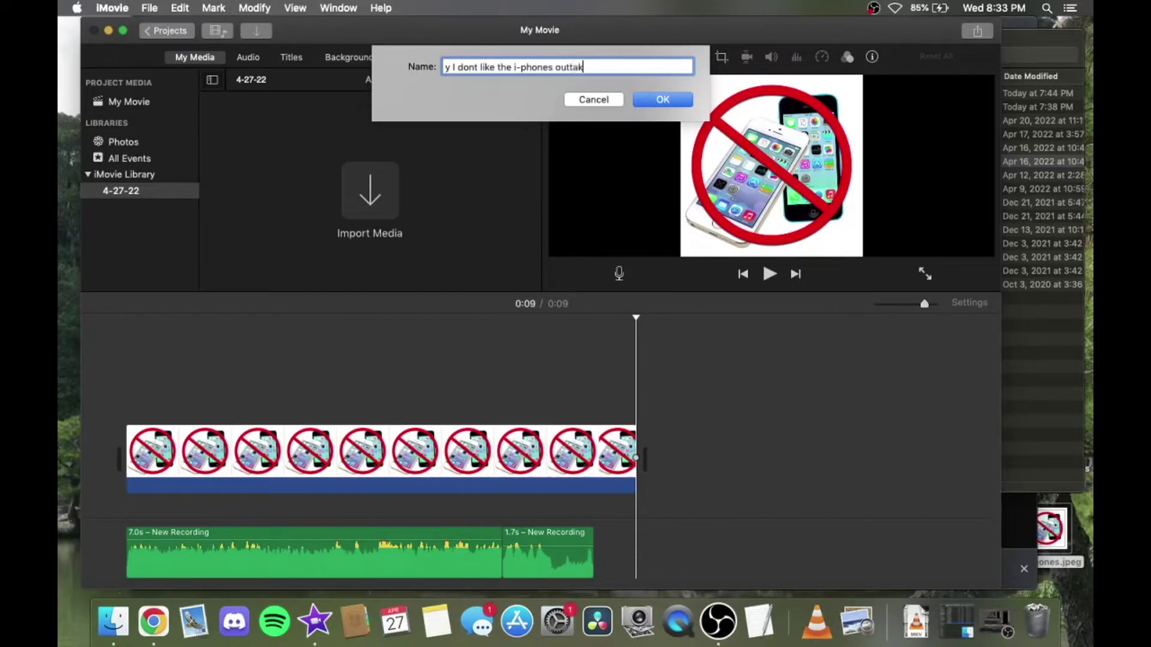
click(663, 100)
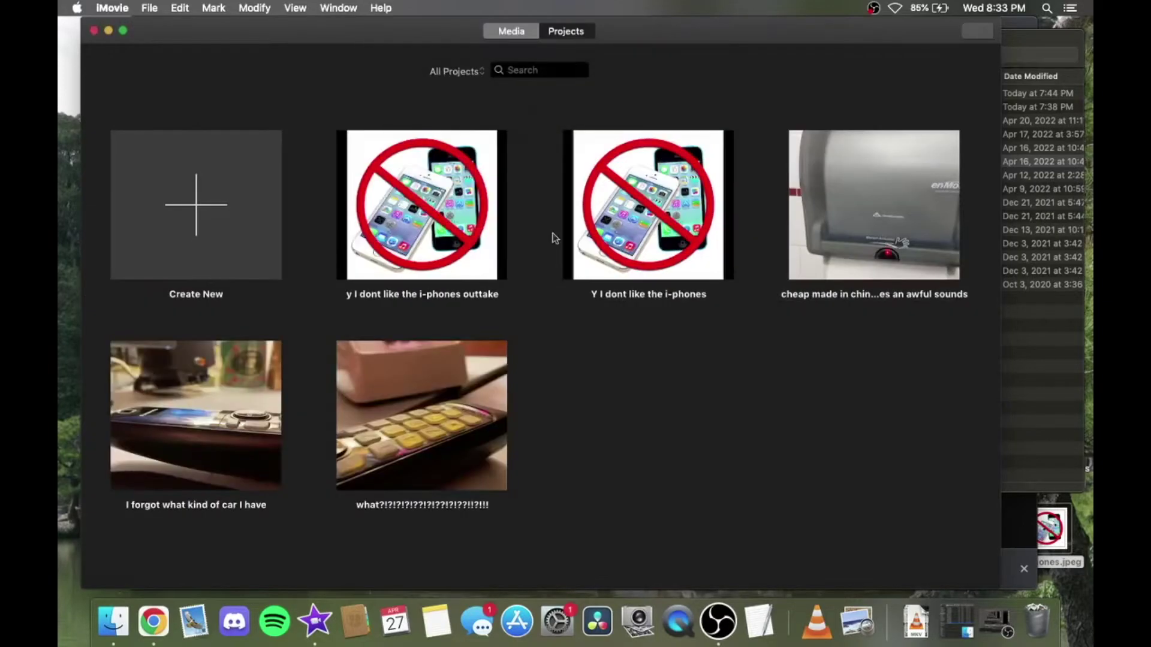
Quick Look the towel dispenser video in the Awaiting Upload folder
click(1048, 388)
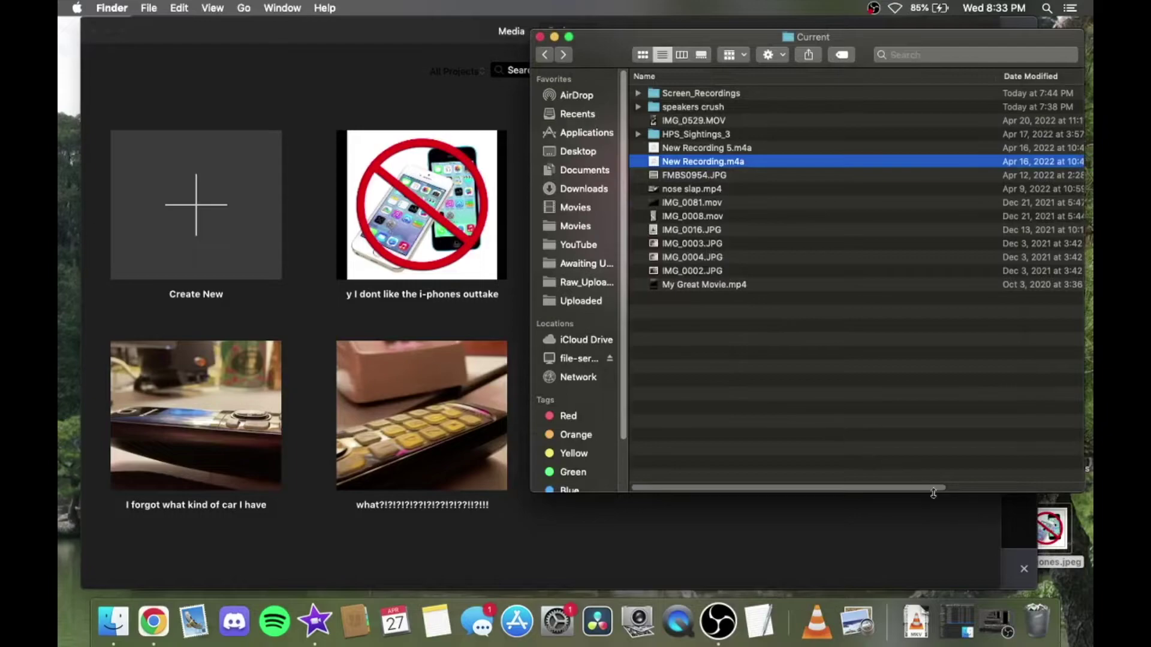
click(111, 626)
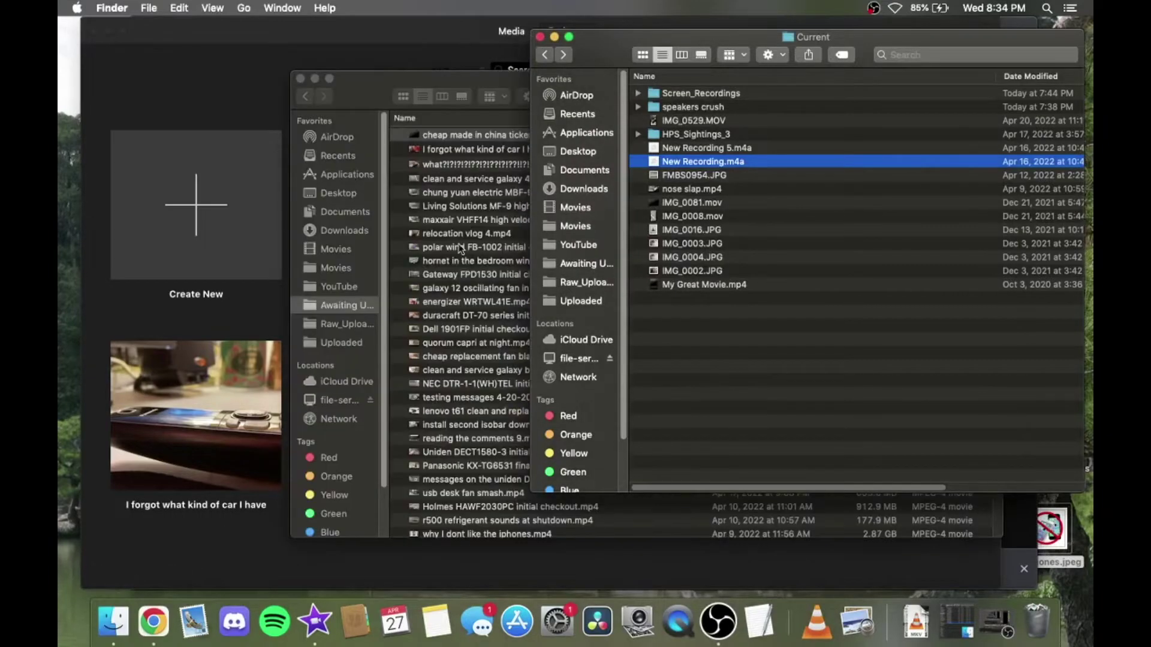
click(474, 135)
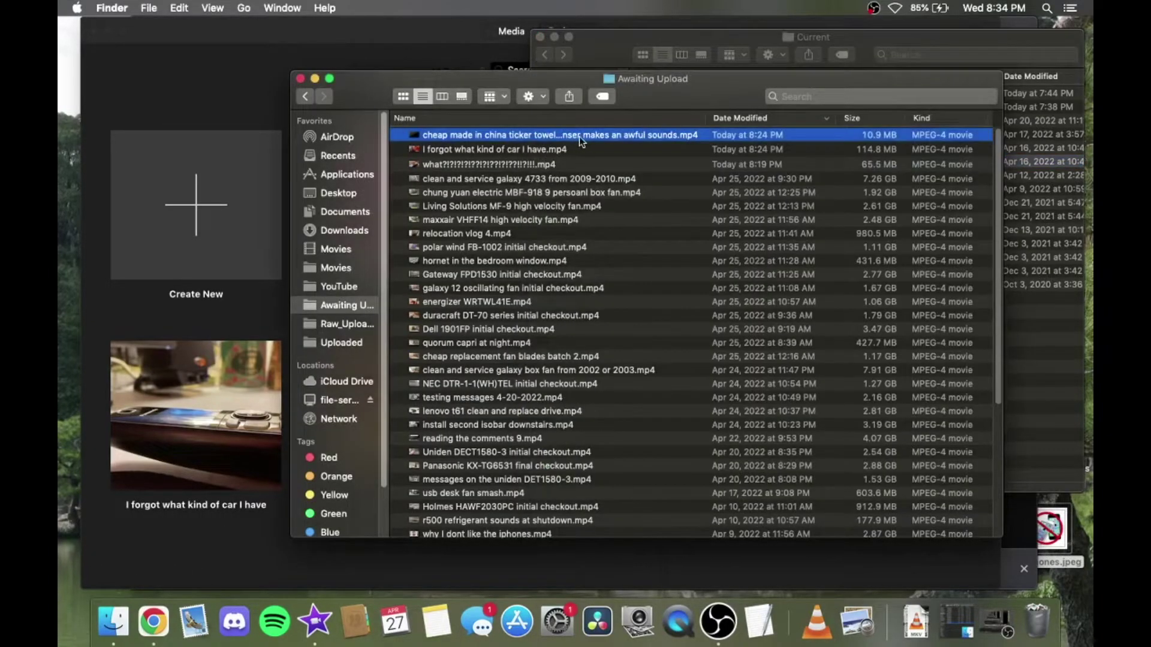
key(space)
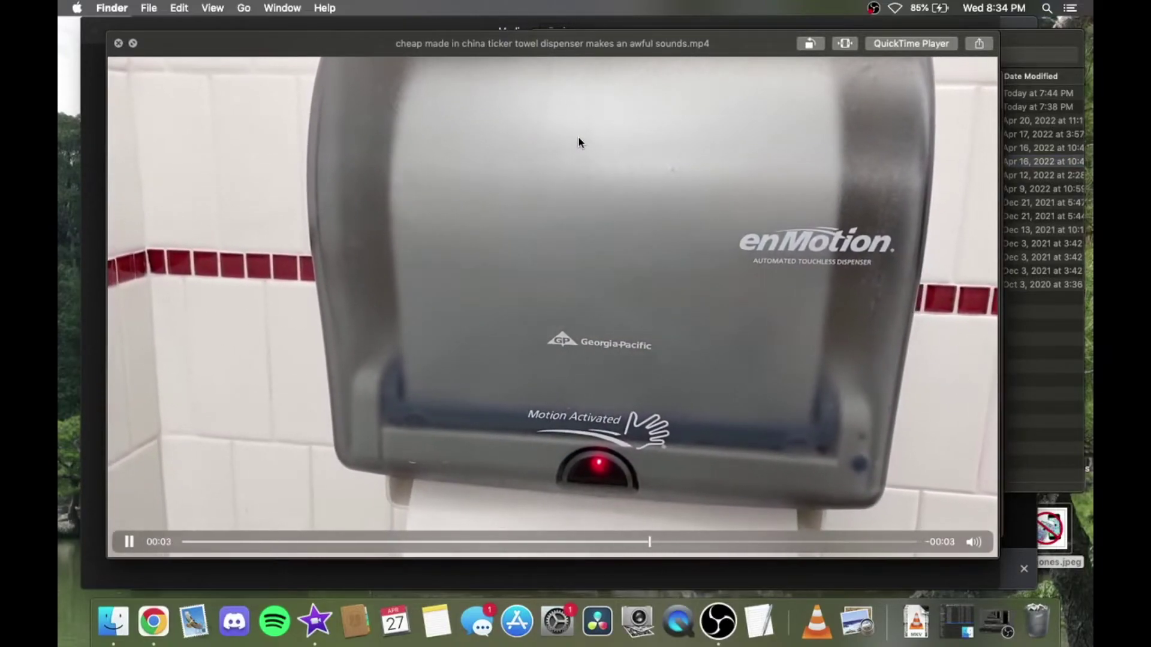
key(space)
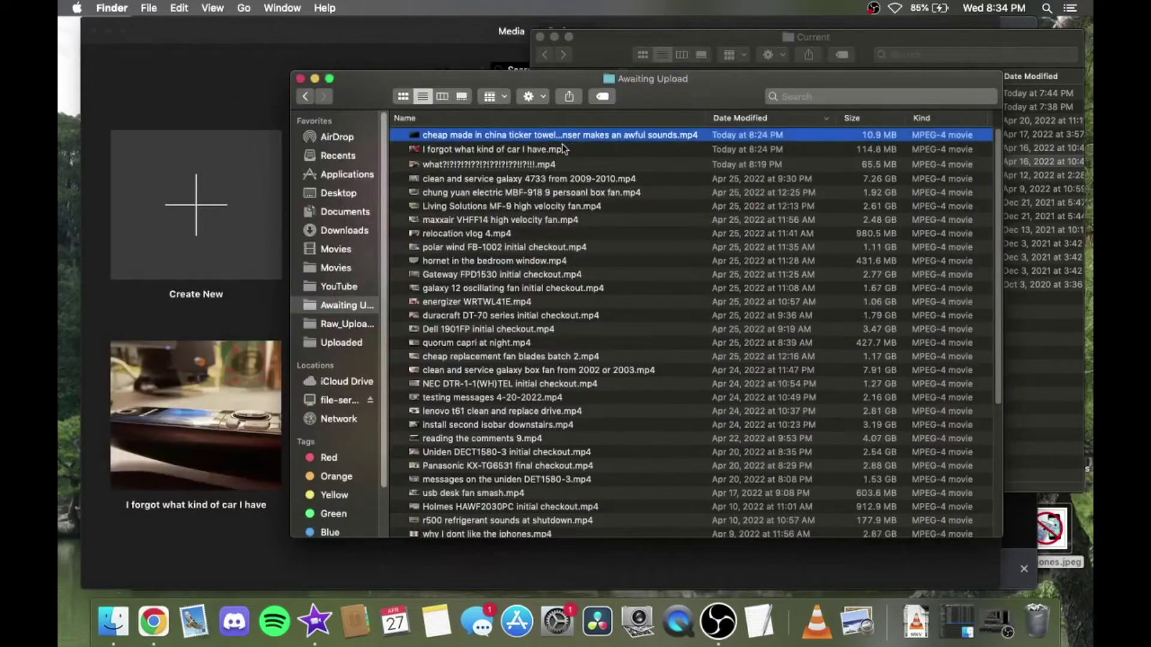
Preview FMBS0954.JPG, IMG_0008.mov, IMG_0081.mov and the audio recordings, then create a new Movie project
click(623, 58)
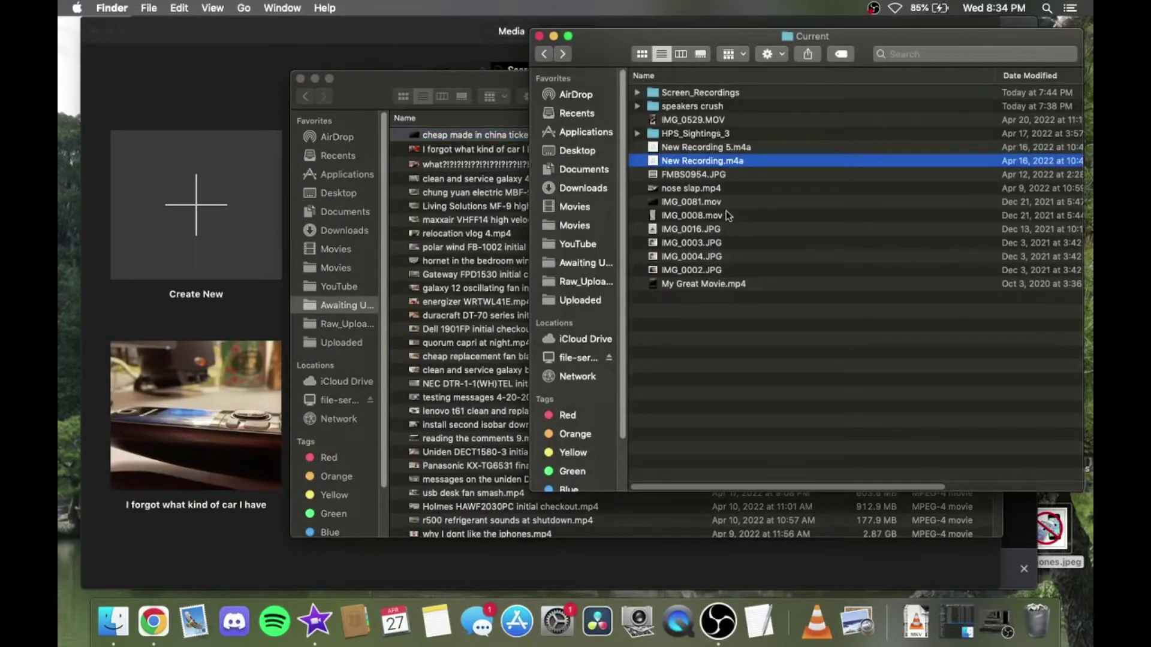
click(709, 175)
key(space)
key(space)
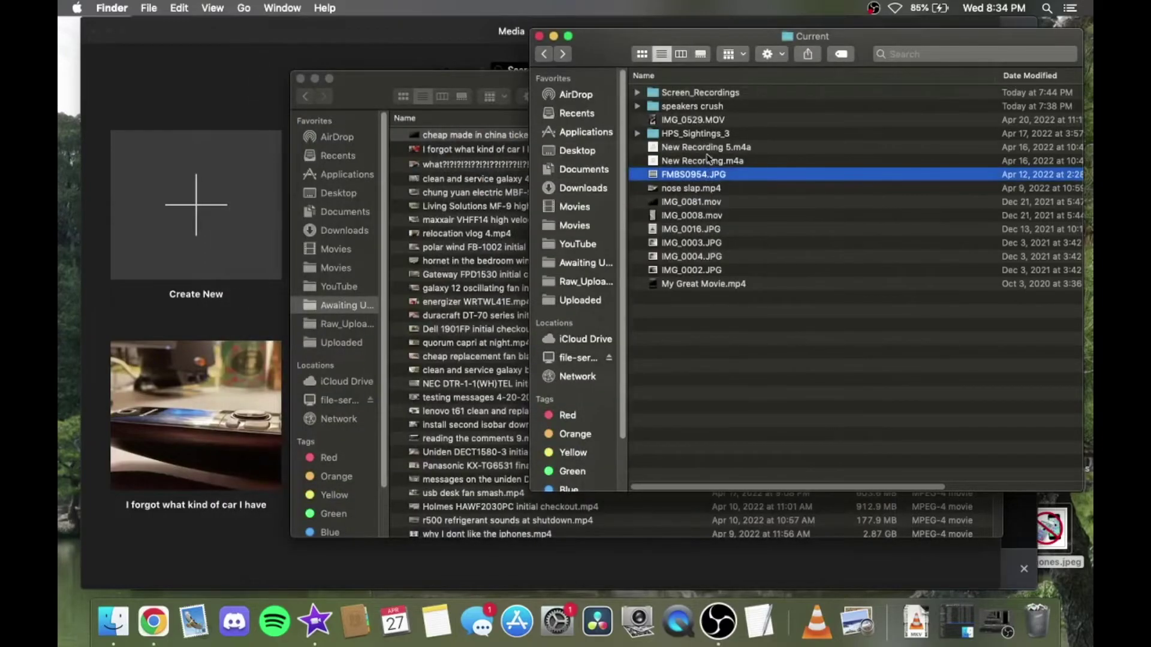
click(708, 220)
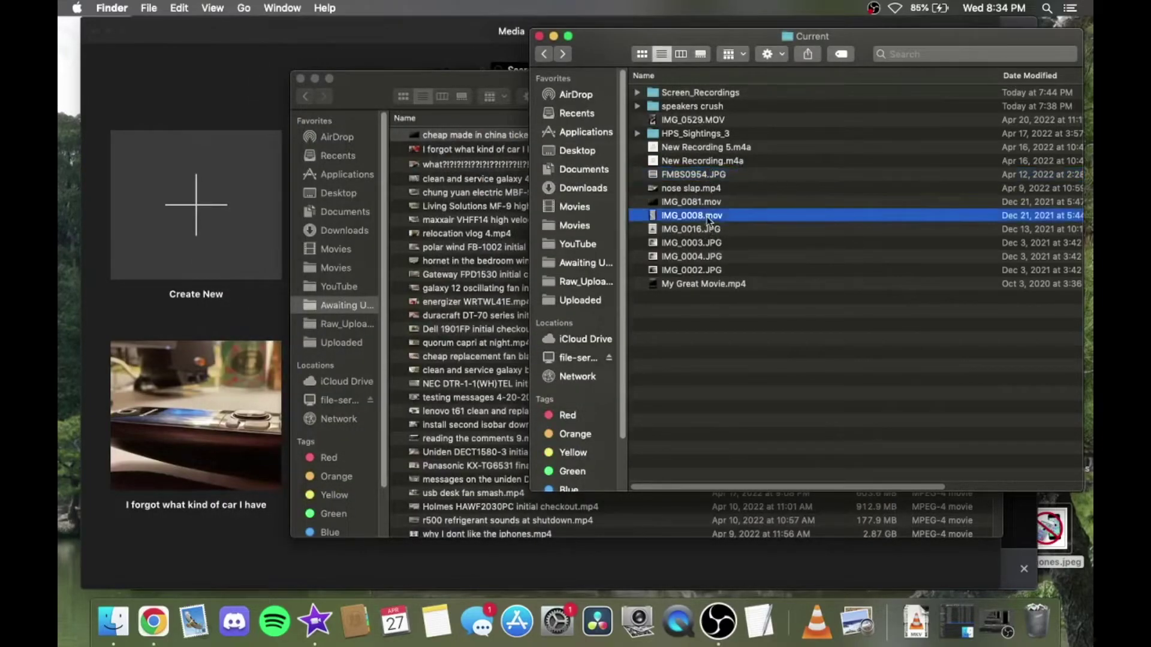
key(space)
key(Up)
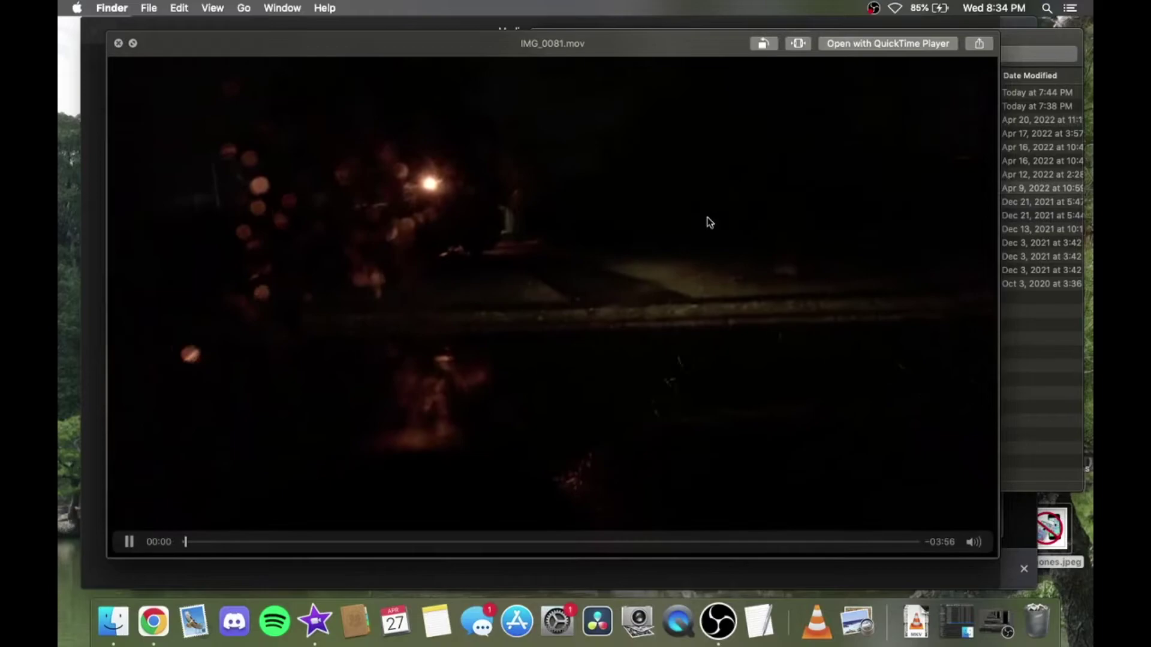
key(Up)
key(Up)
key(Up)
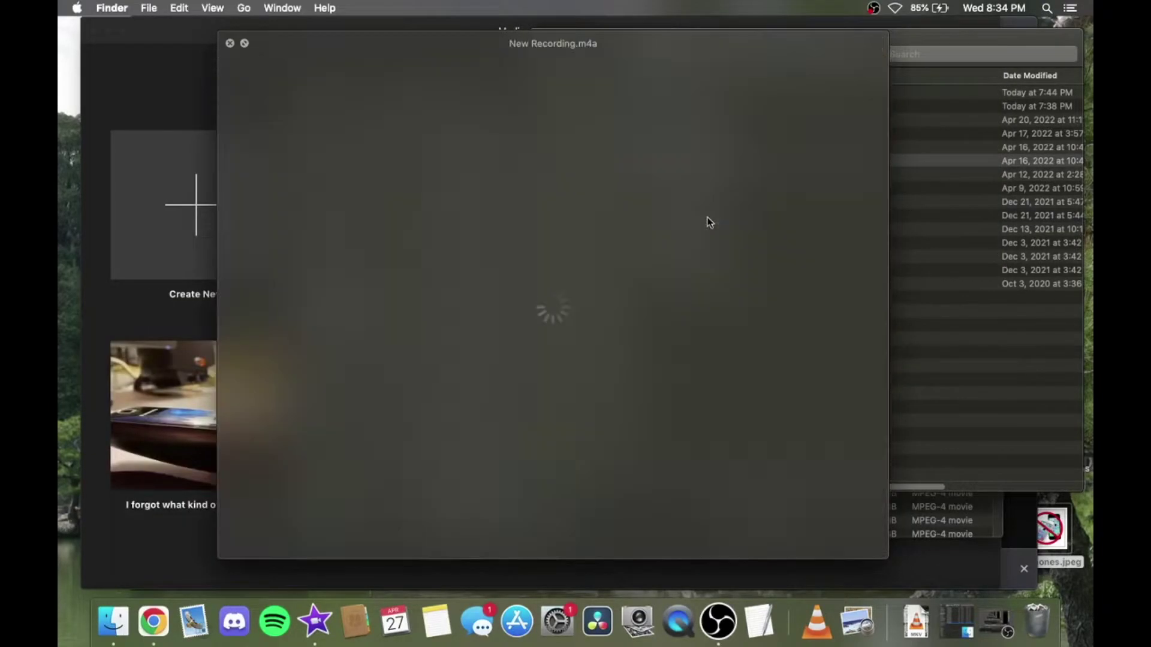
key(Up)
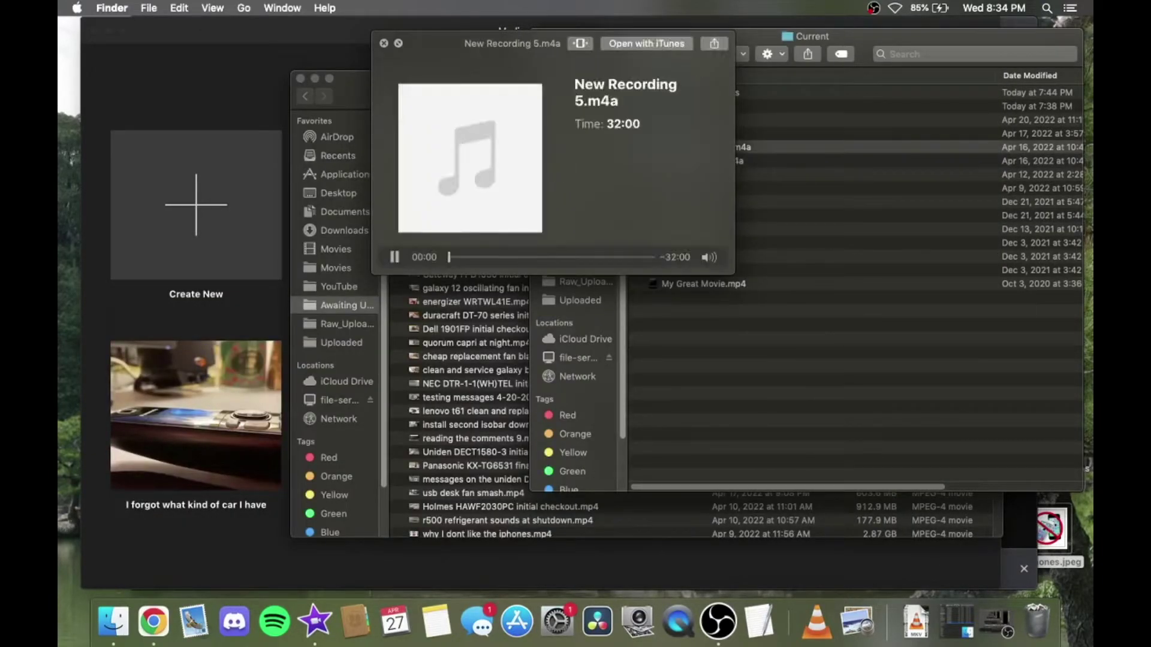
key(space)
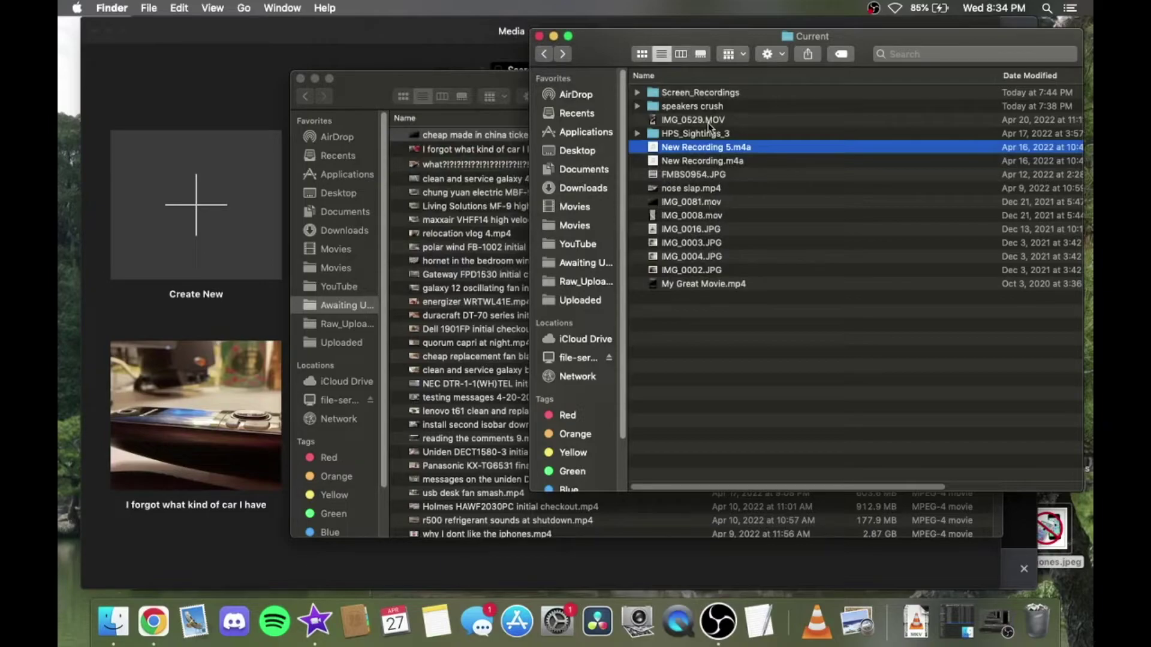
click(202, 95)
click(202, 223)
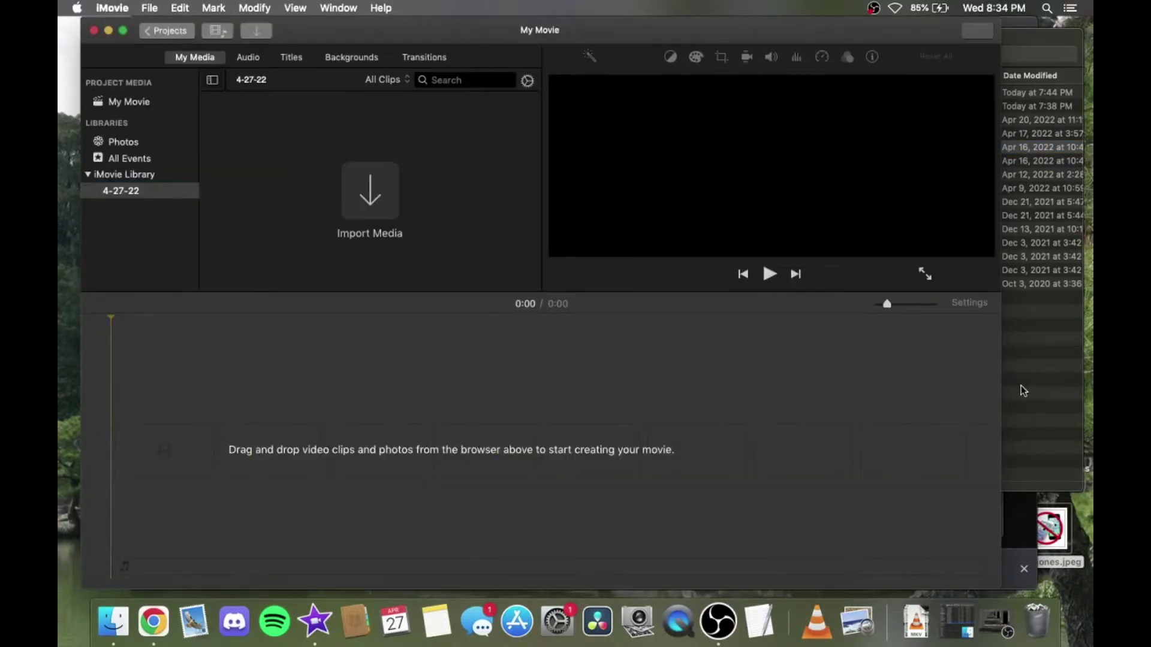
Put the 1:09 IMG_0529.MOV clip on the timeline with Auto volume and the Treble Boost equalizer
click(1039, 361)
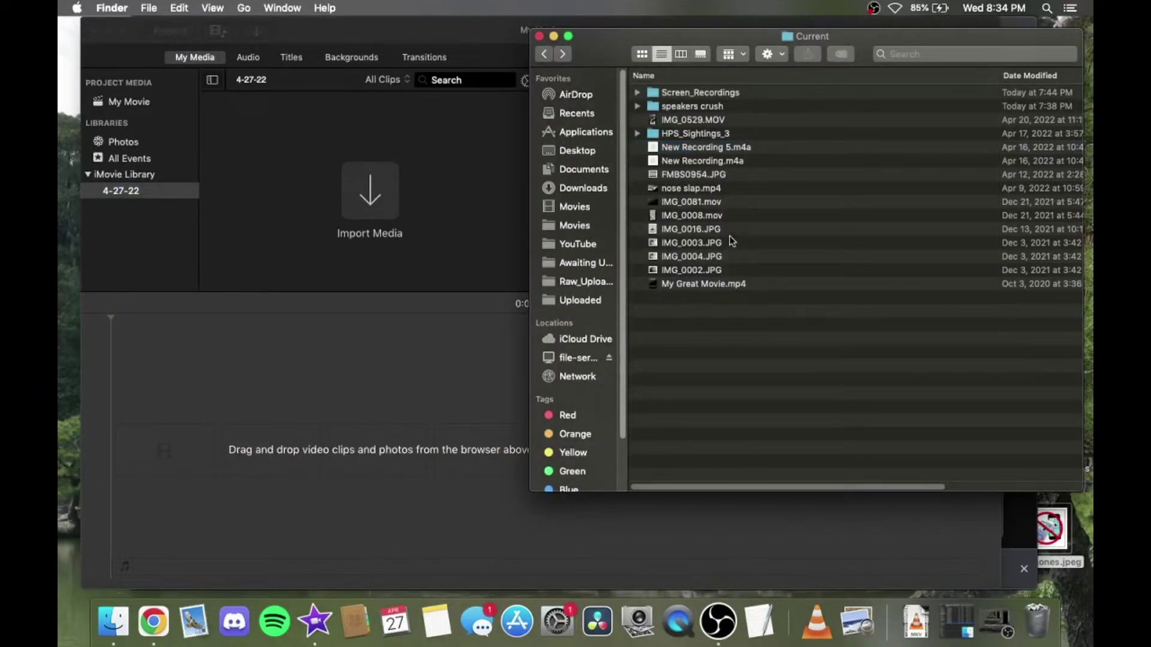
drag(696, 123, 339, 453)
click(335, 345)
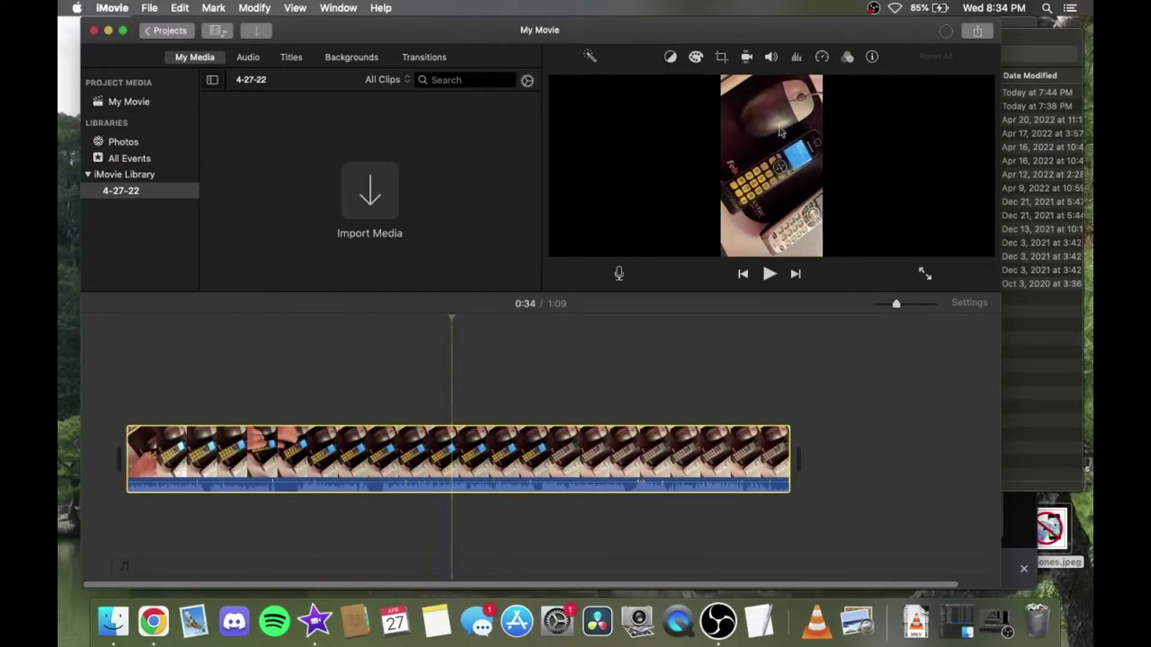
click(772, 57)
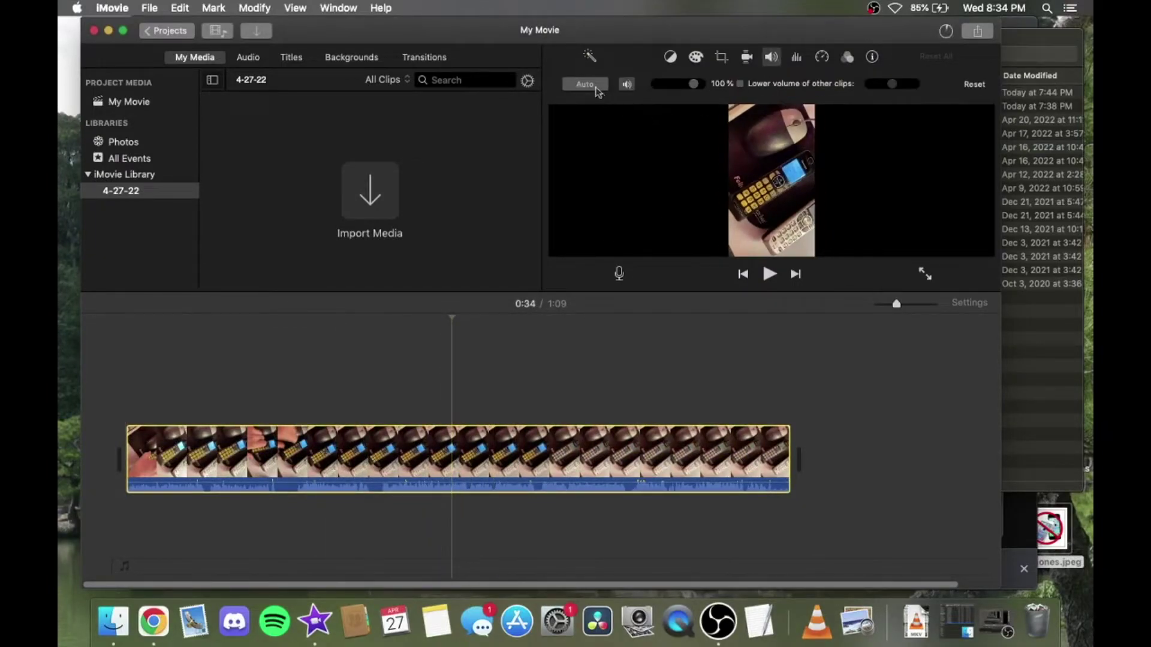
click(585, 84)
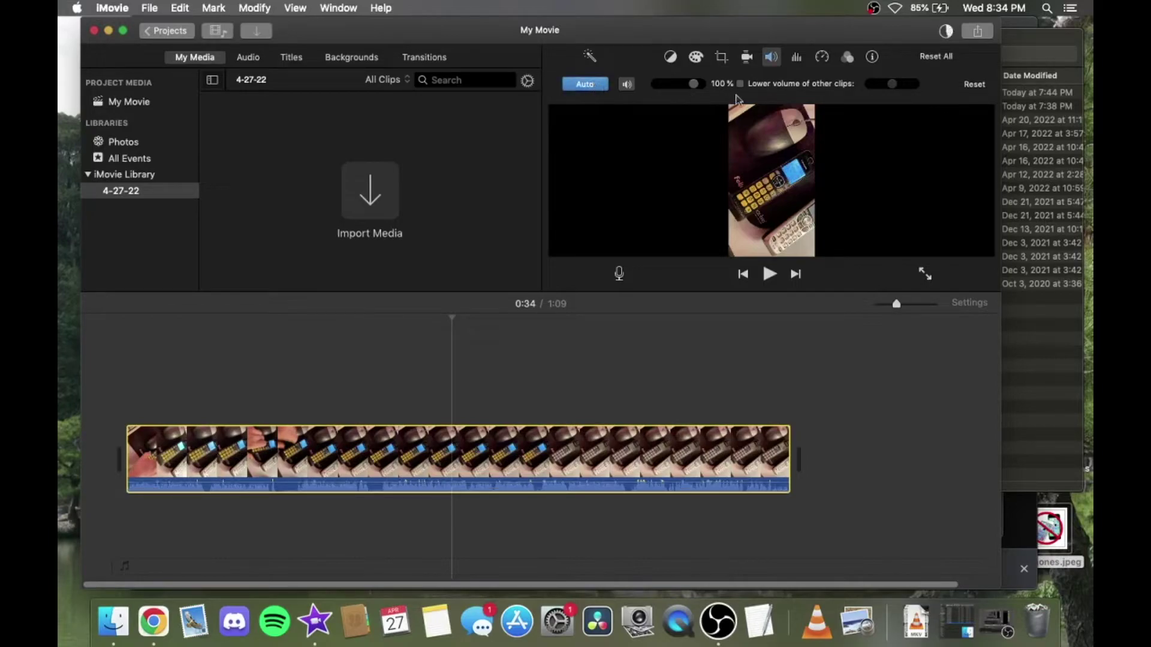
click(797, 58)
click(852, 84)
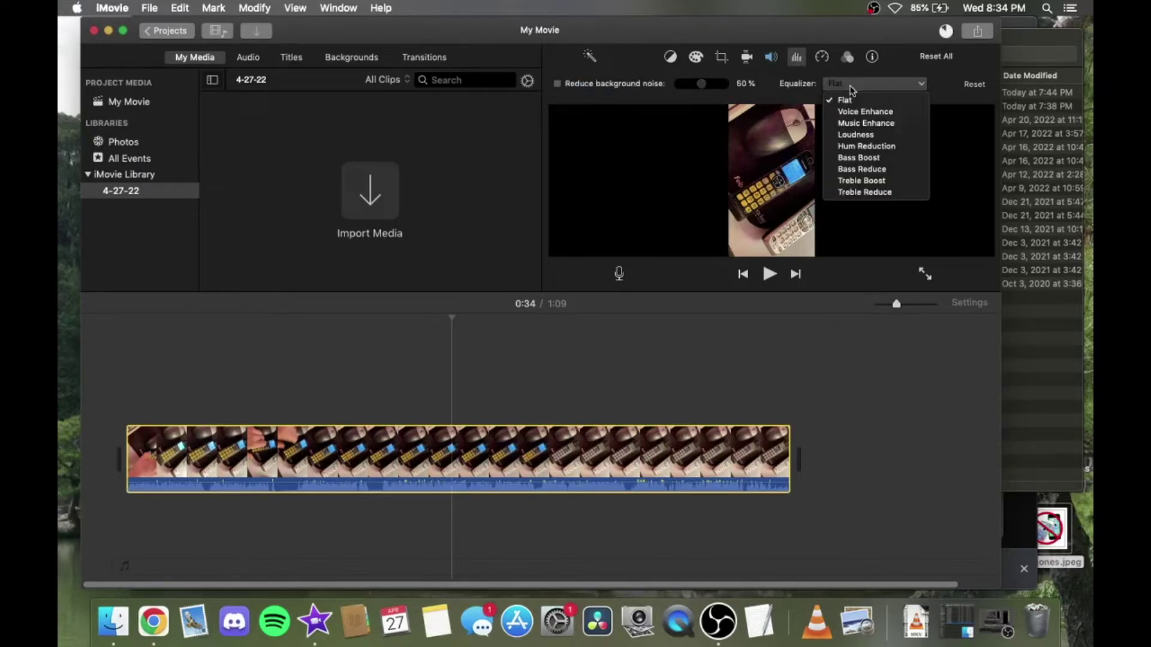
click(861, 180)
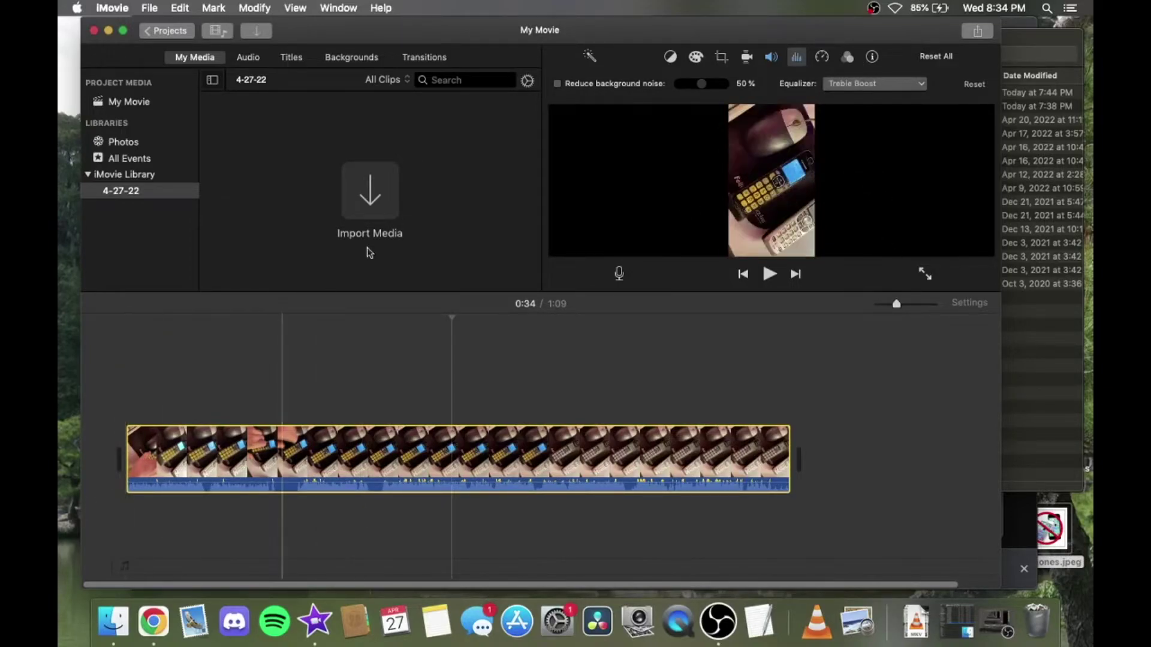
click(432, 59)
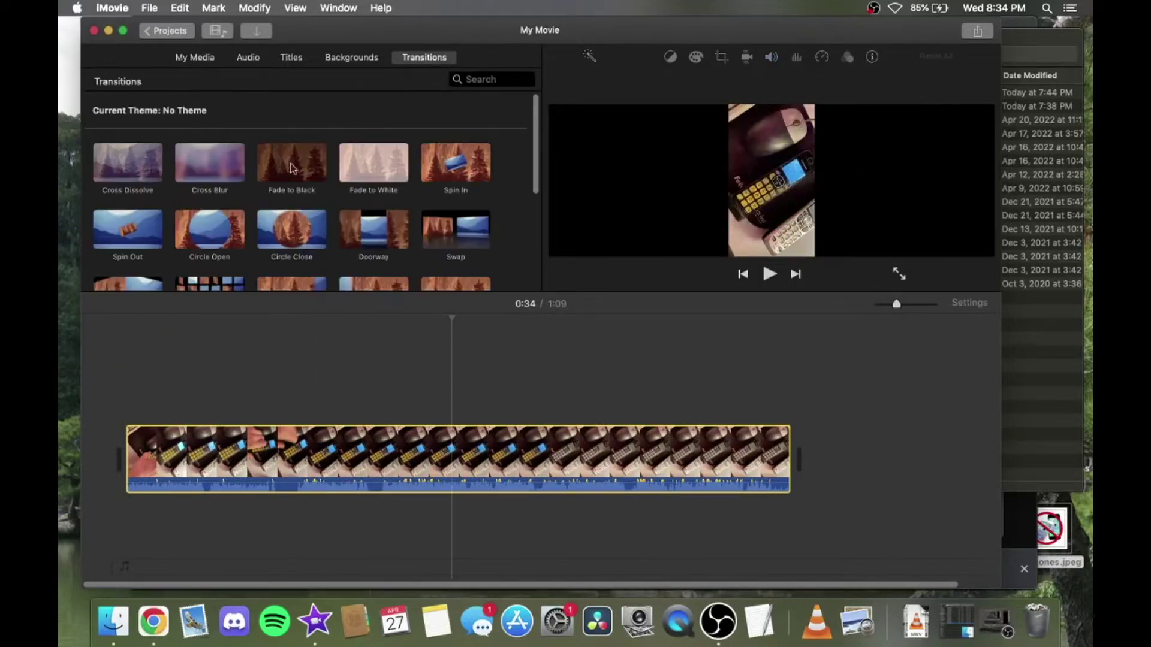
Preview the movie from the beginning, then stop with the playhead near 0:33
key(backslash)
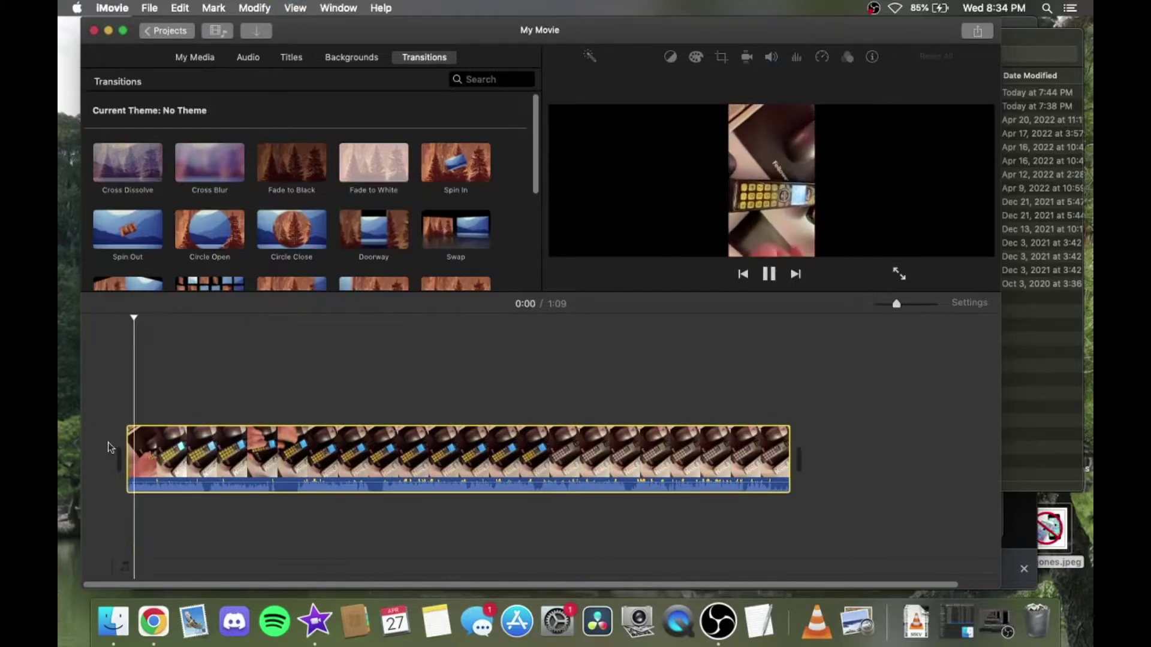
key(space)
click(446, 446)
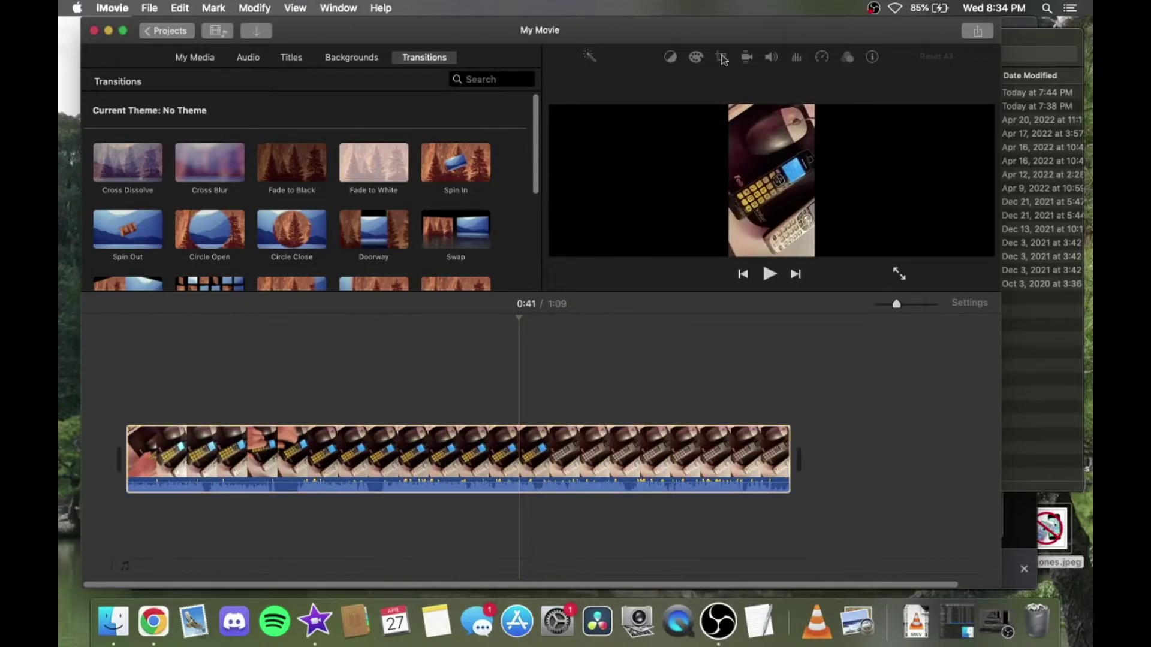
Rotate the handset clip clockwise from portrait to landscape and play it back
click(561, 459)
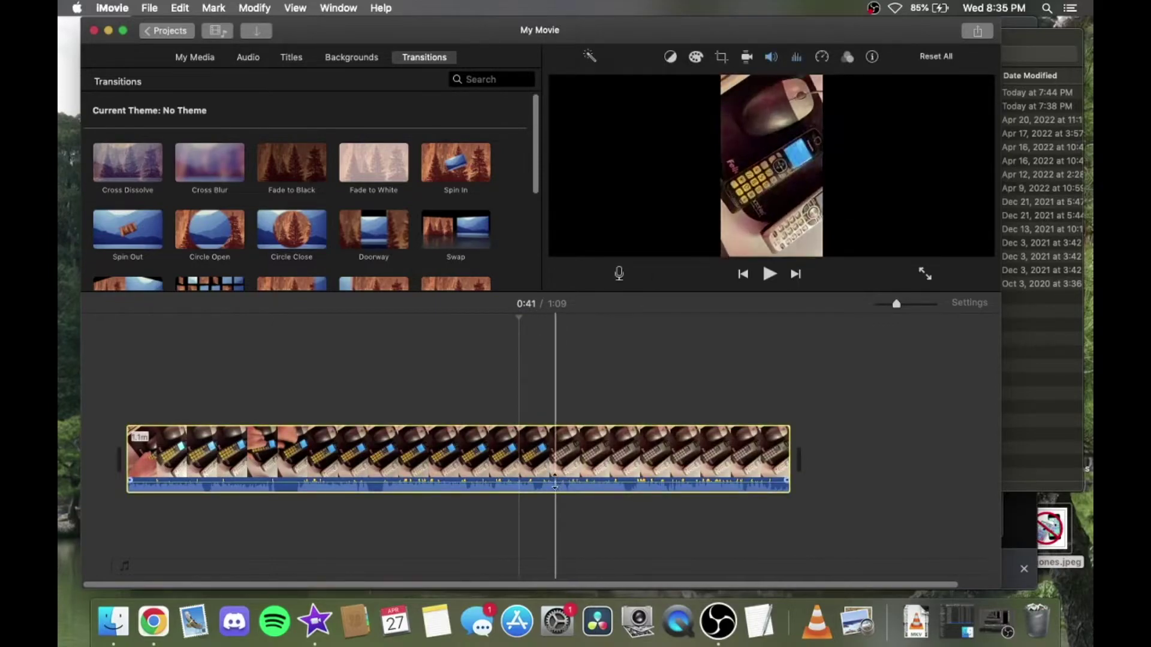
click(721, 58)
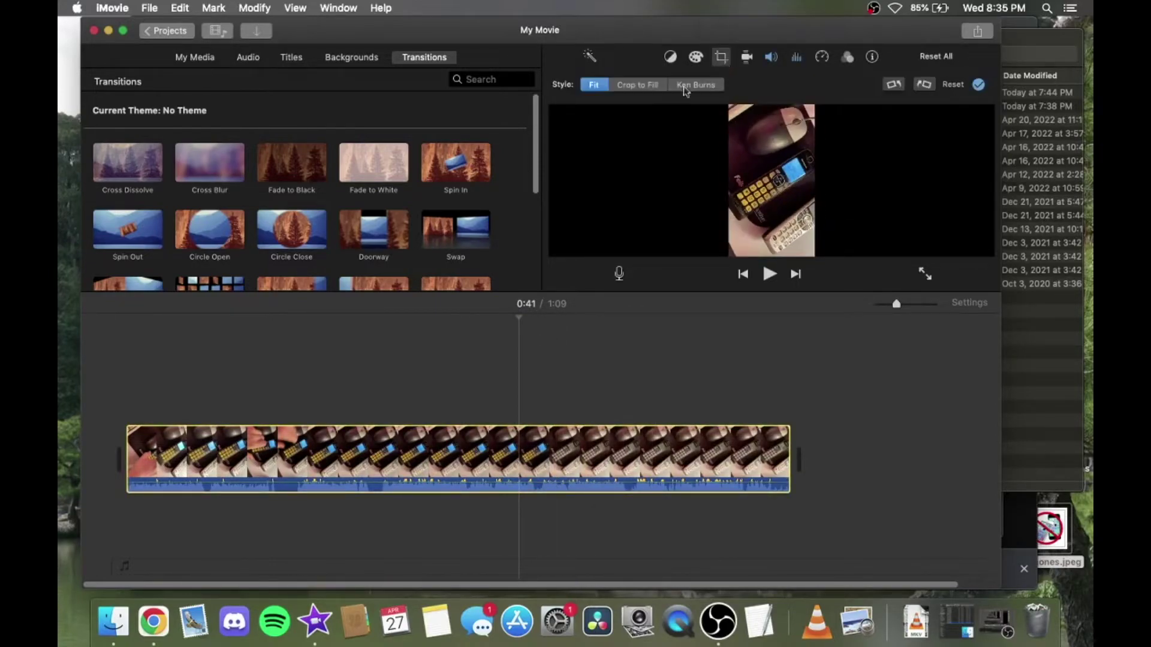
click(894, 85)
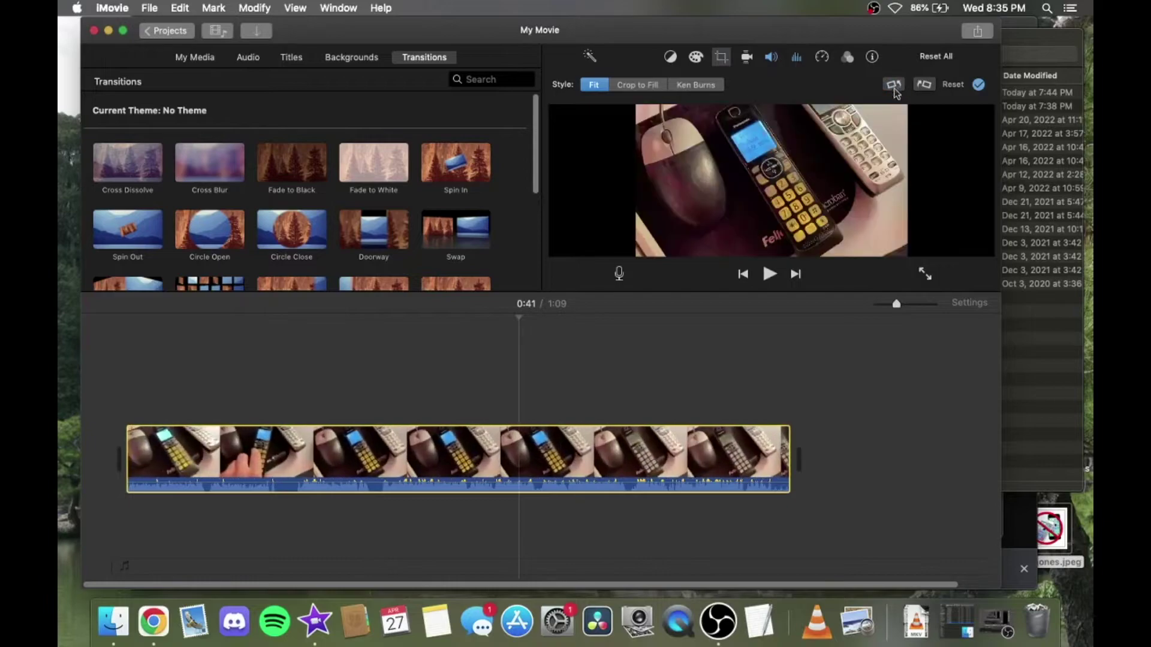
click(979, 85)
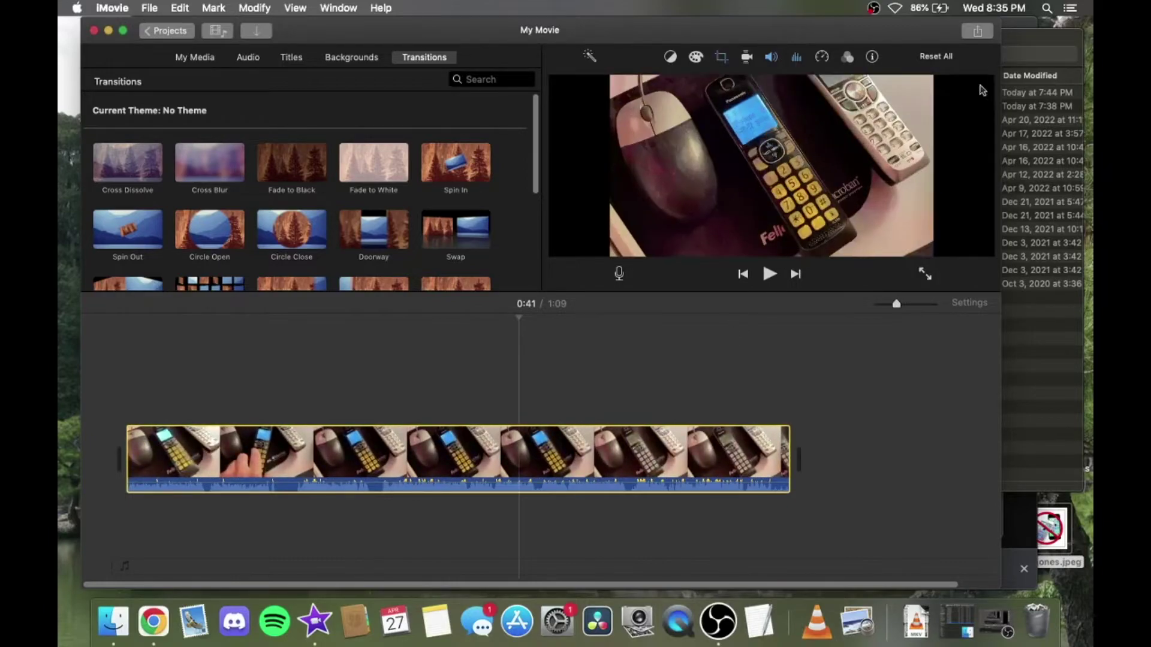
key(space)
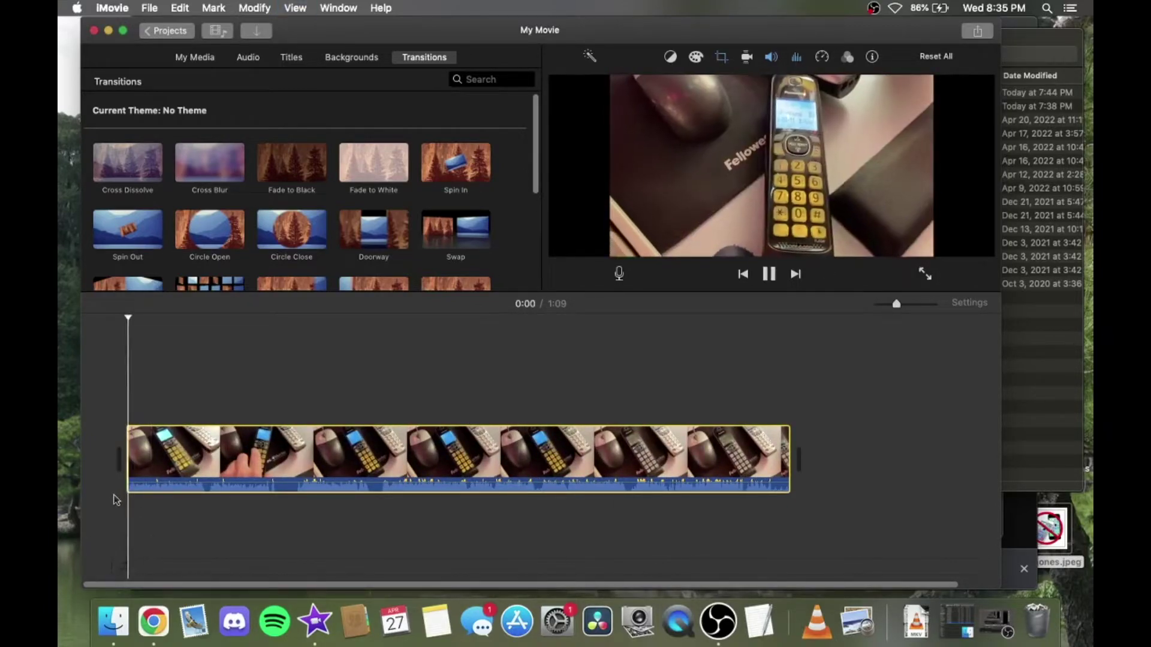
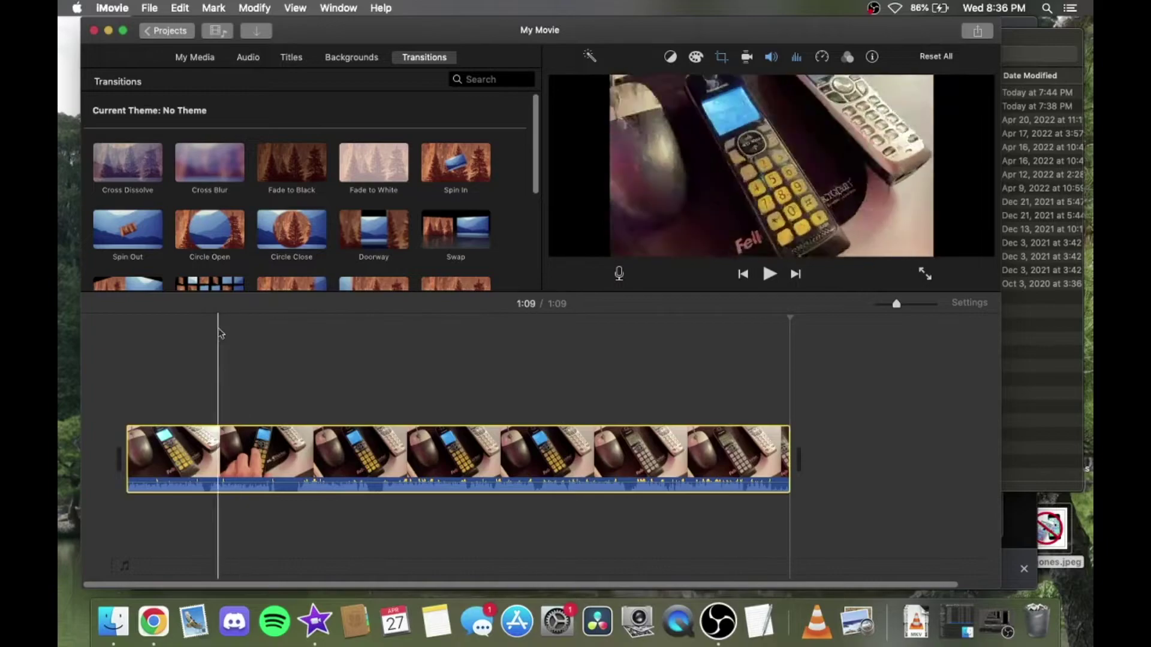
Leave the movie and name the project 'ip address hacked and corrupted'
click(163, 31)
text(ip address hacked and corrupted)
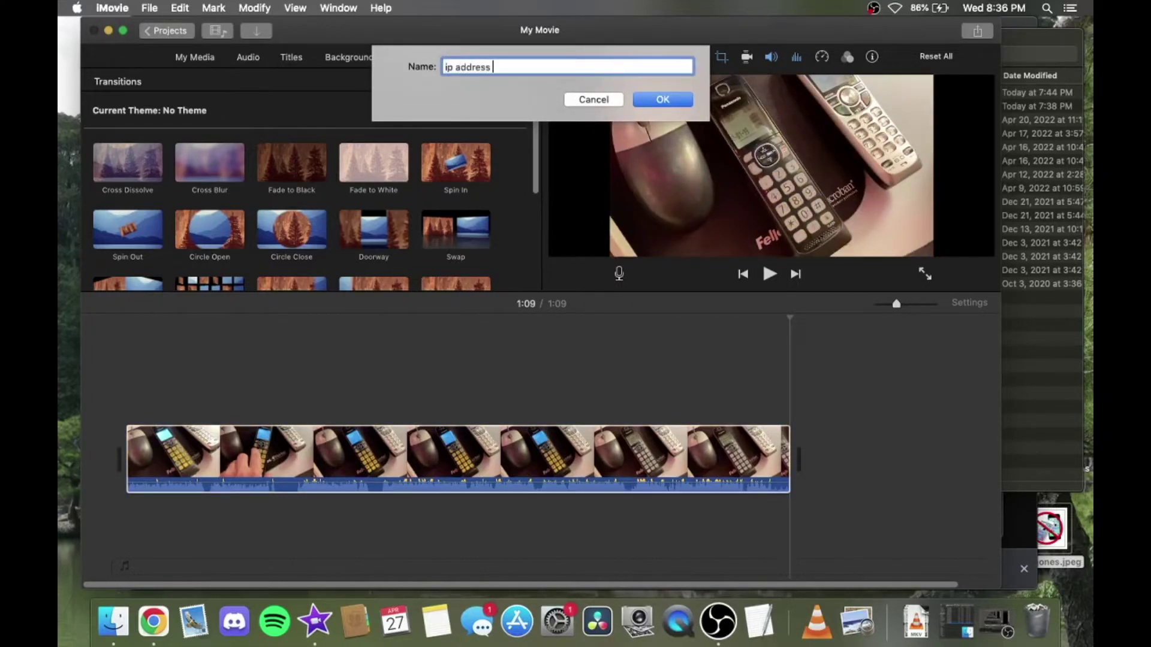
click(663, 100)
In Finder, open the HPS_Sightings_3 folder after a brief detour into Screen_Recordings
click(1056, 386)
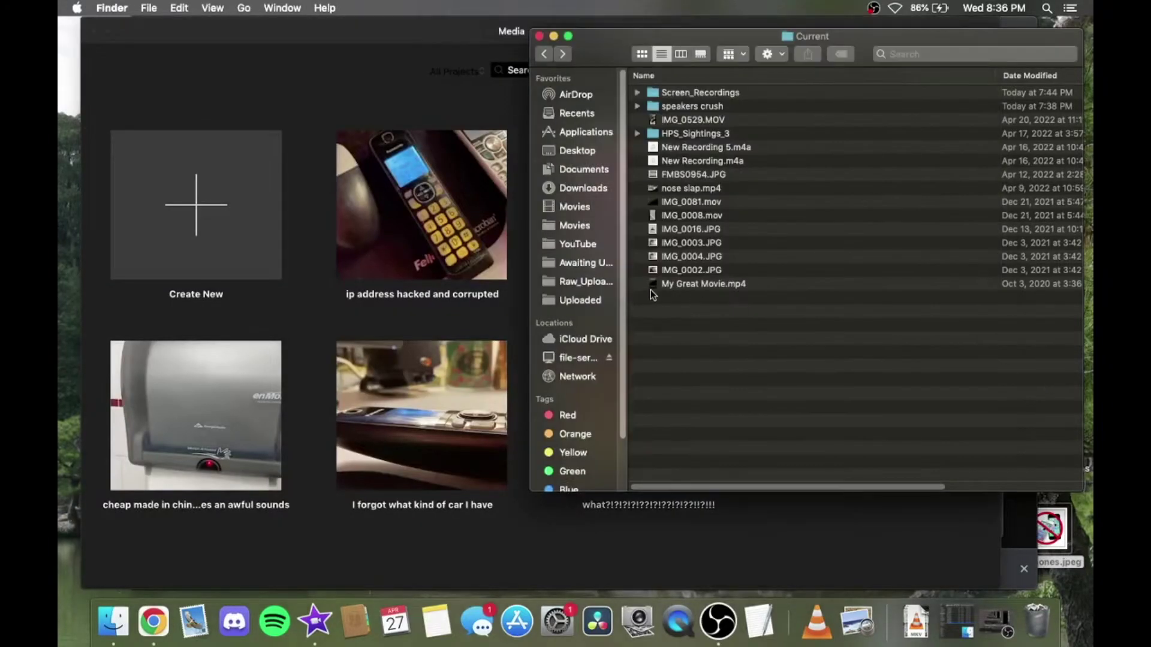
click(720, 135)
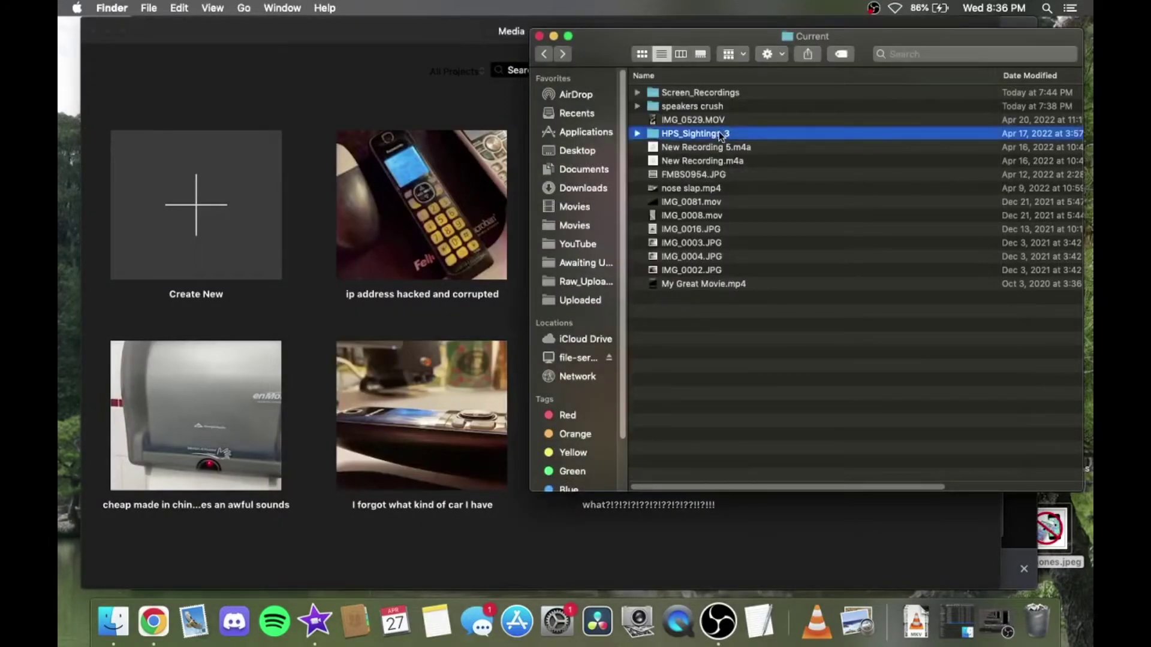
click(705, 100)
double_click(705, 92)
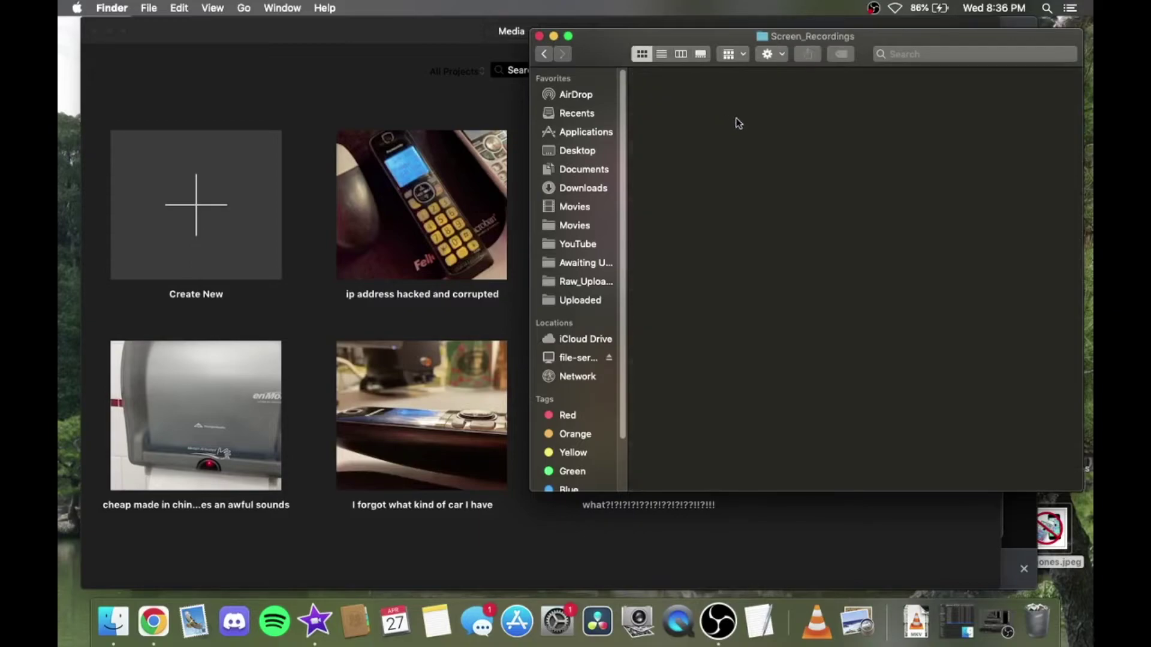
click(543, 54)
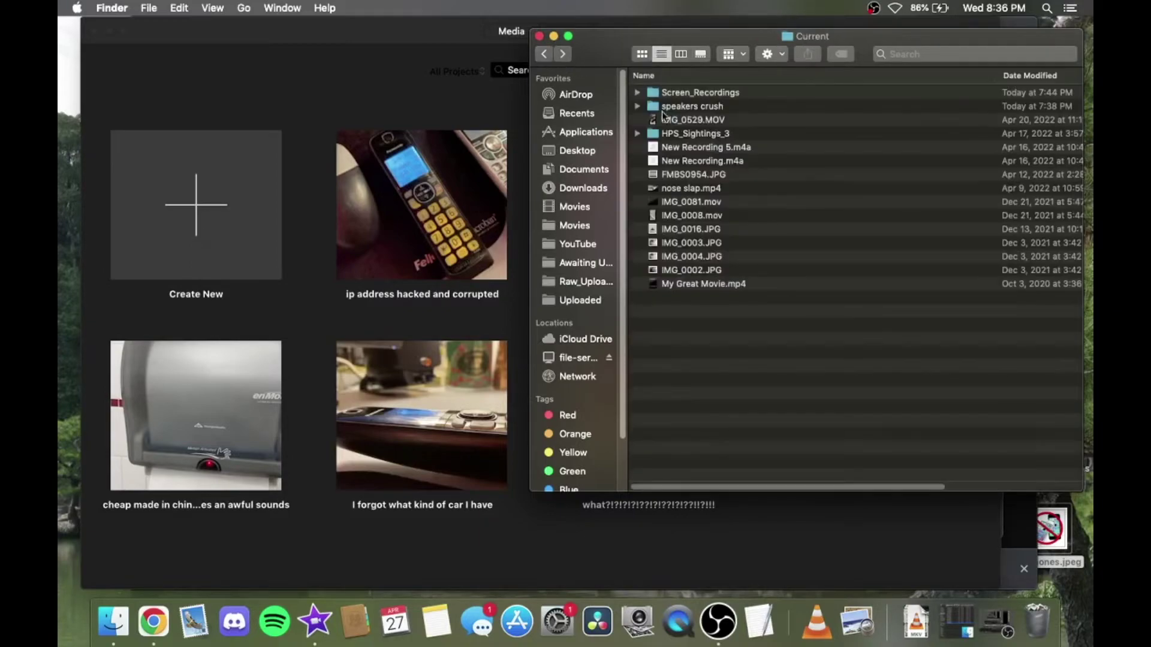
double_click(720, 136)
Quick Look the clips OSZW3402.MOV, XCXE6481.MOV and NEQG9187.MOV
click(790, 190)
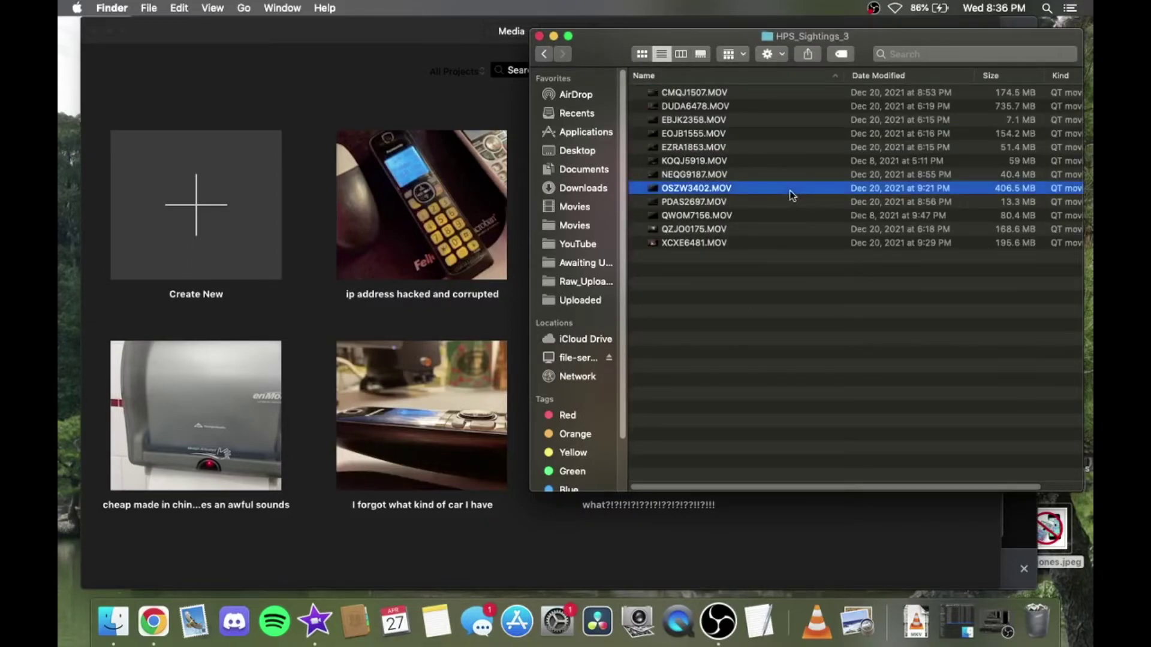
key(space)
key(space)
click(690, 246)
key(space)
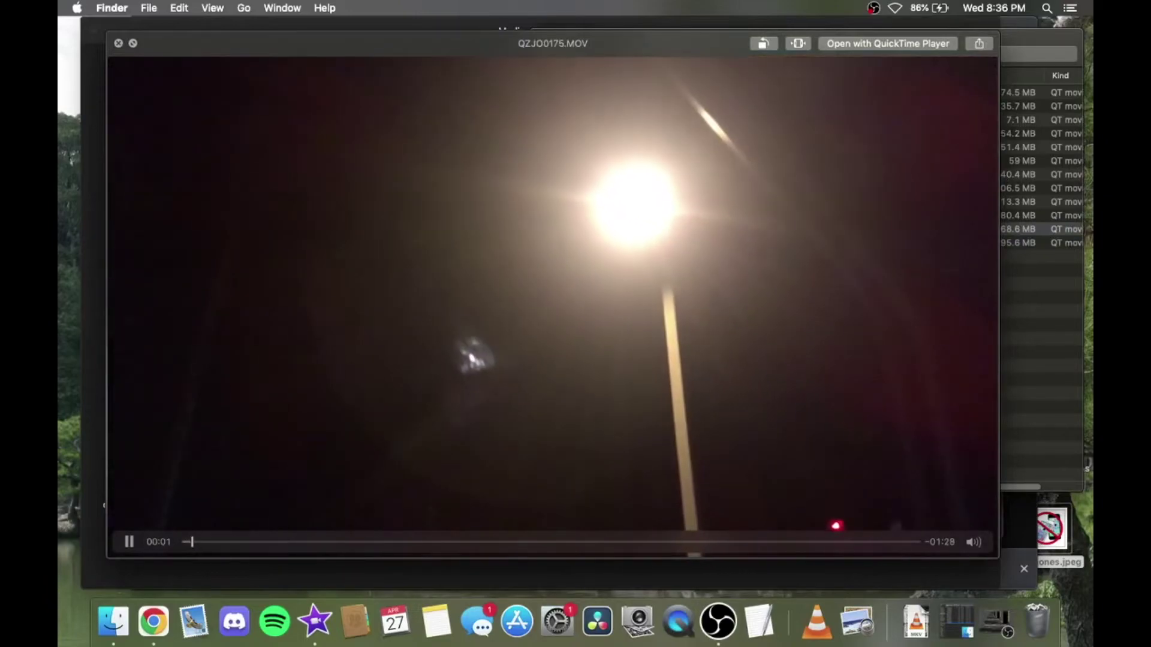
key(Up)
key(Up)
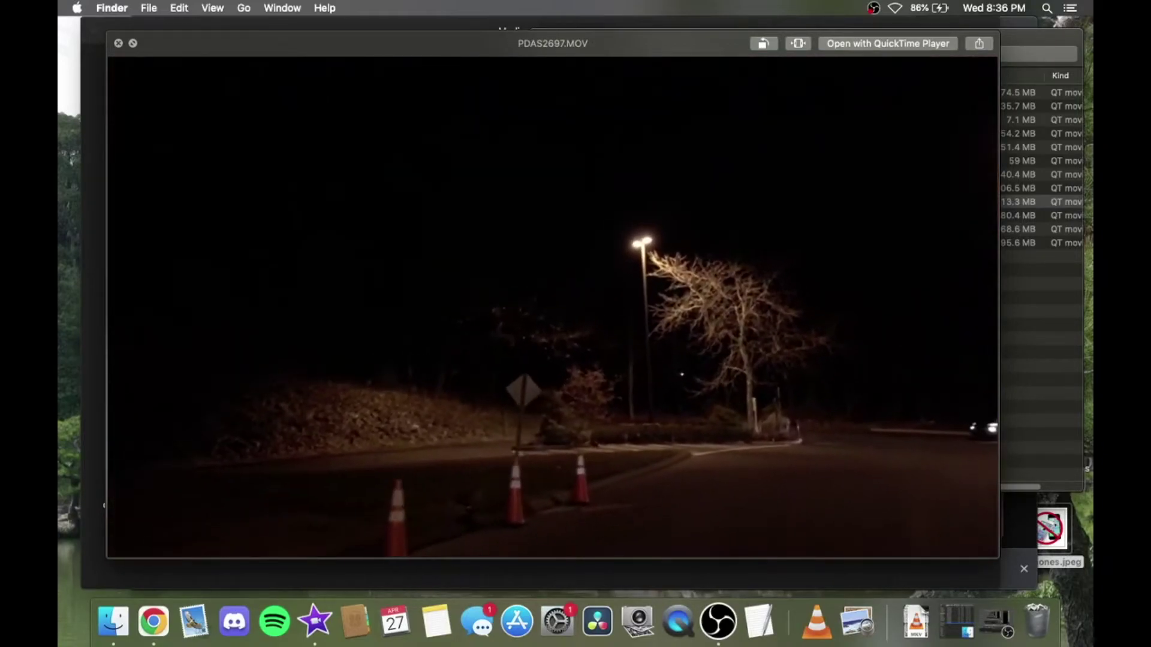
key(Up)
key(space)
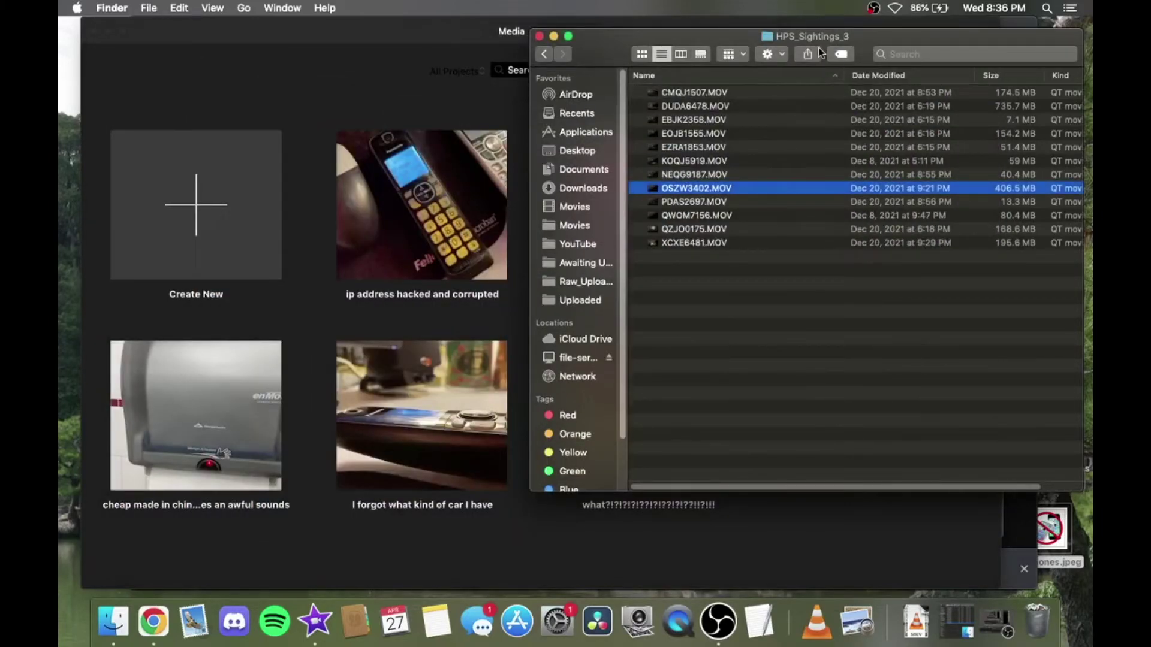
click(732, 174)
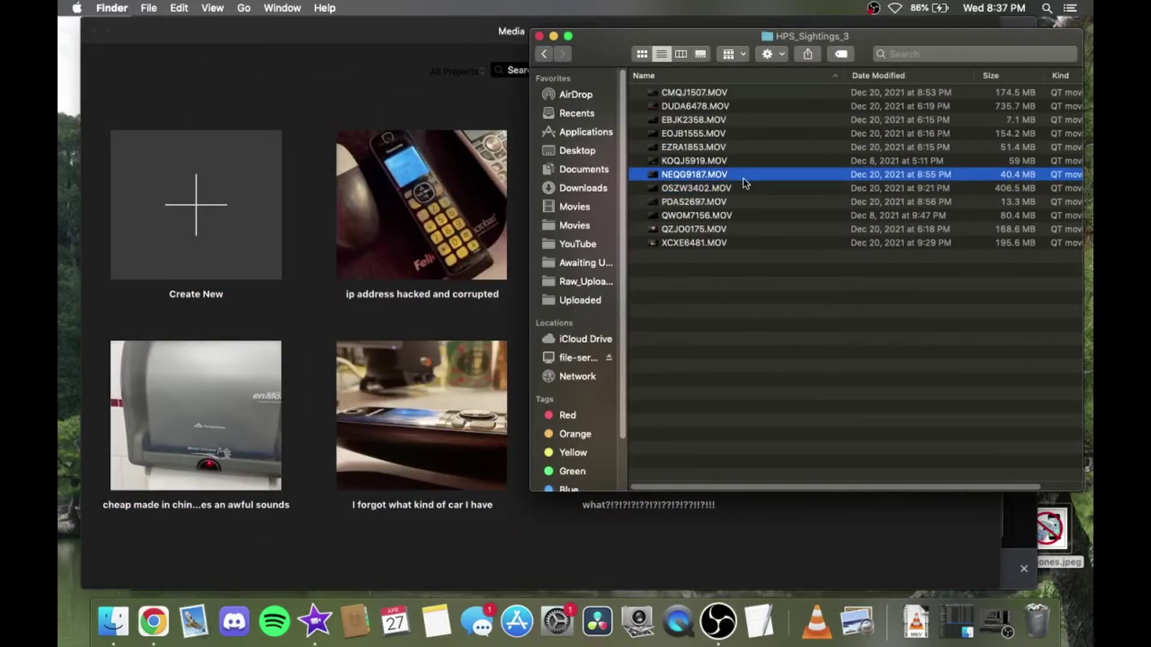
key(space)
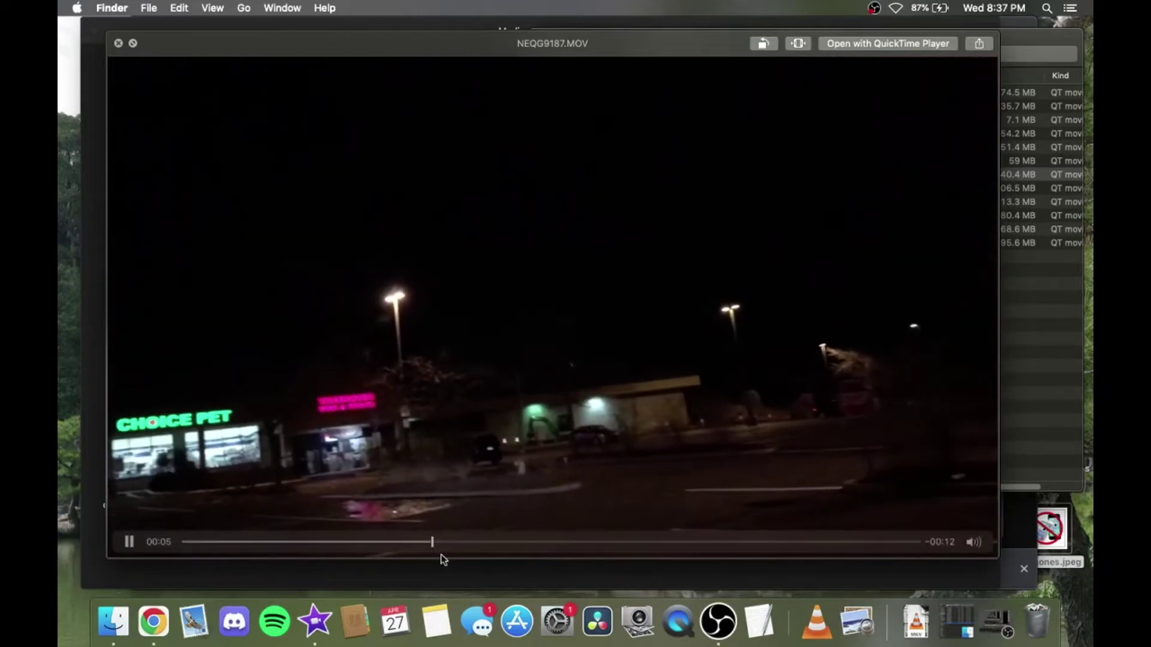
key(space)
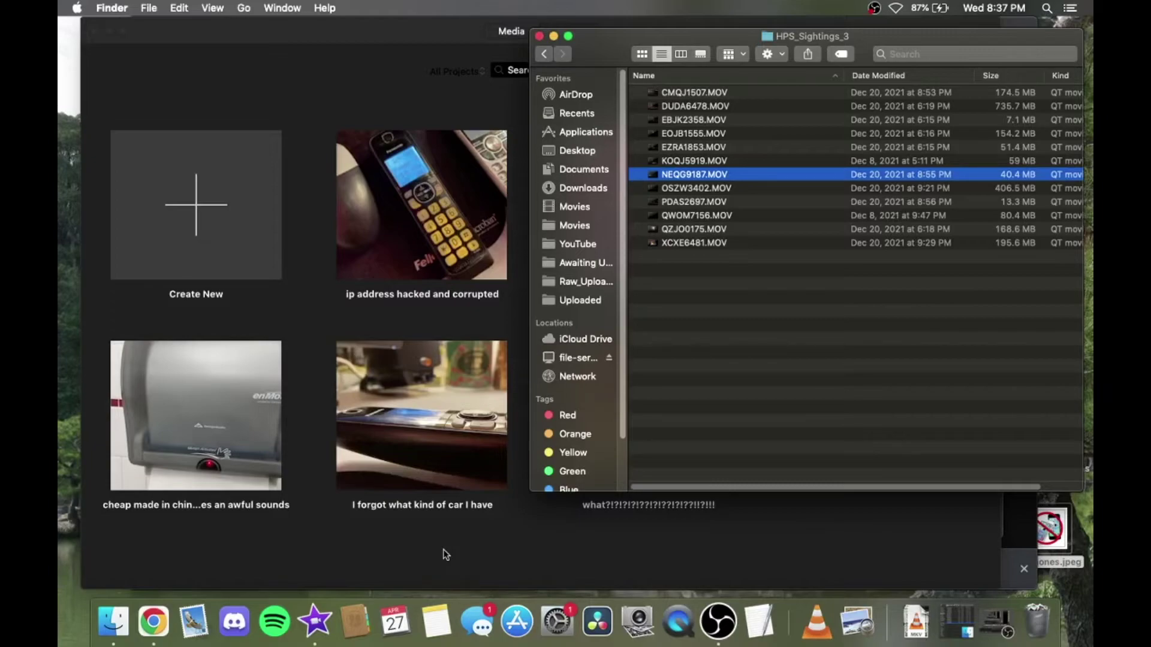
Quick Look CMQJ1507.MOV and step down through the following clips
click(727, 94)
key(space)
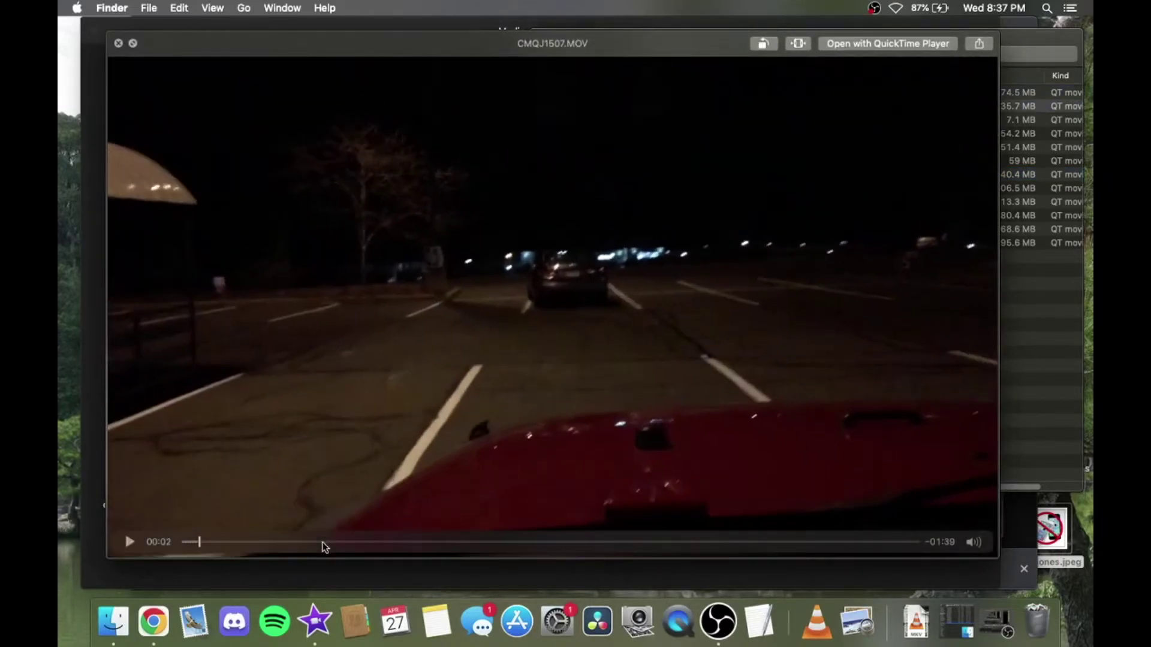
key(Down)
key(Down)
key(Down)
key(Down)
key(Down)
key(Down)
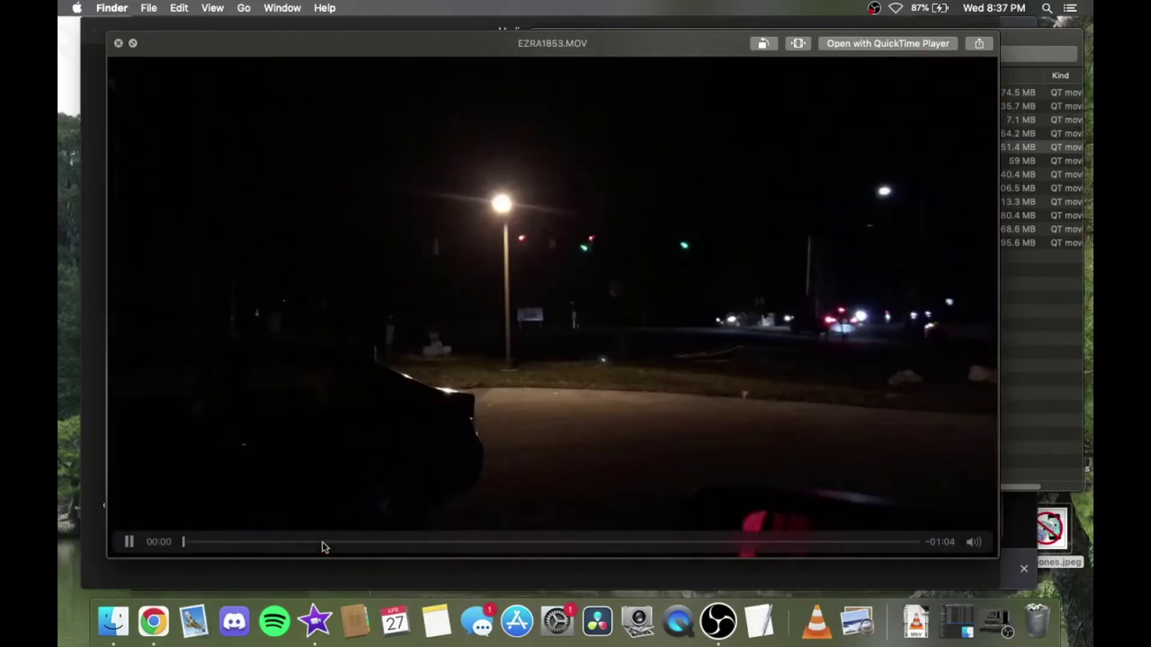
key(Down)
key(Down)
key(Down)
key(Down)
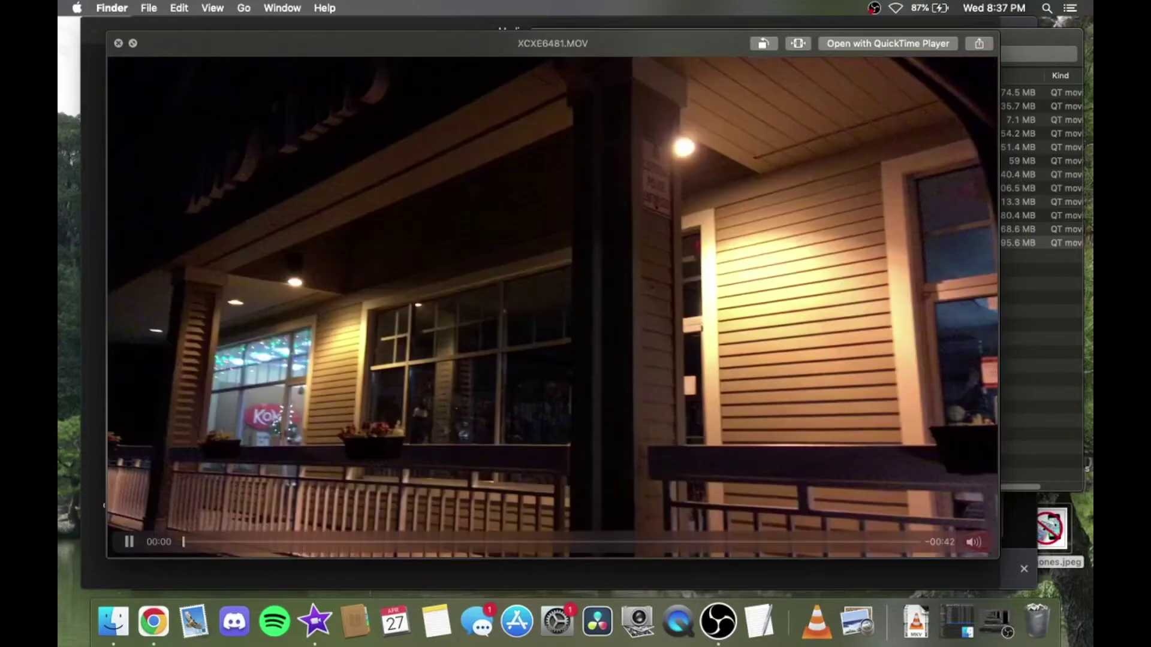
Scrub through QWOM7156.MOV, close the preview, and return to the Current folder
key(Up)
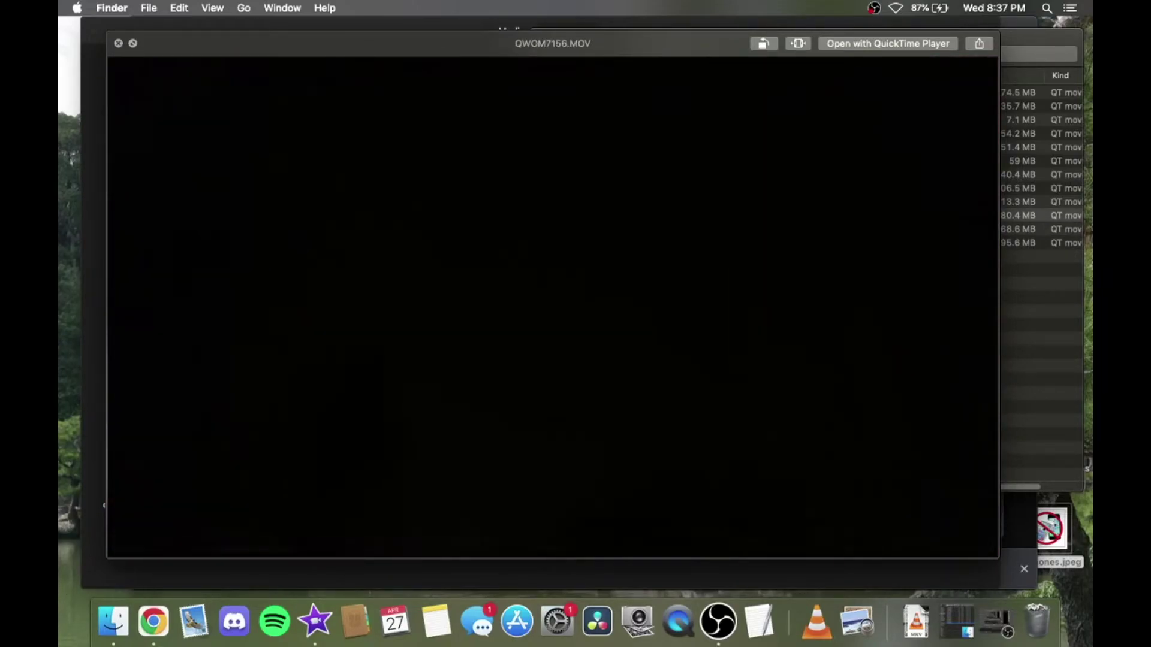
click(416, 542)
drag(416, 542, 802, 542)
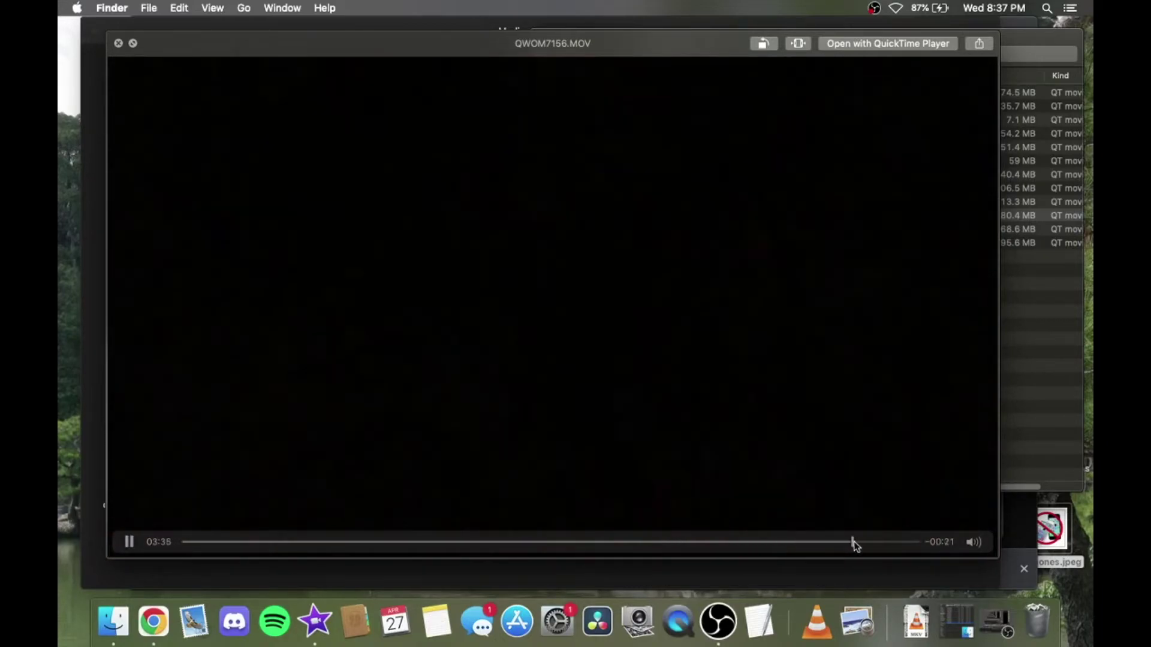
key(space)
click(543, 54)
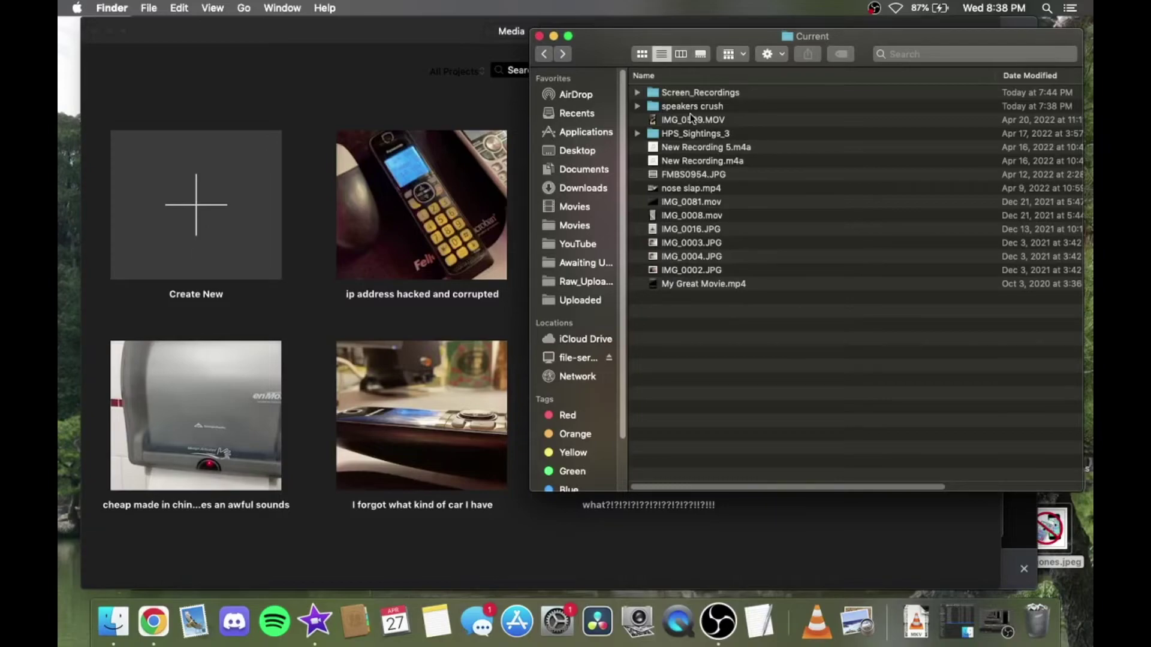
Create a new movie project in iMovie
click(377, 112)
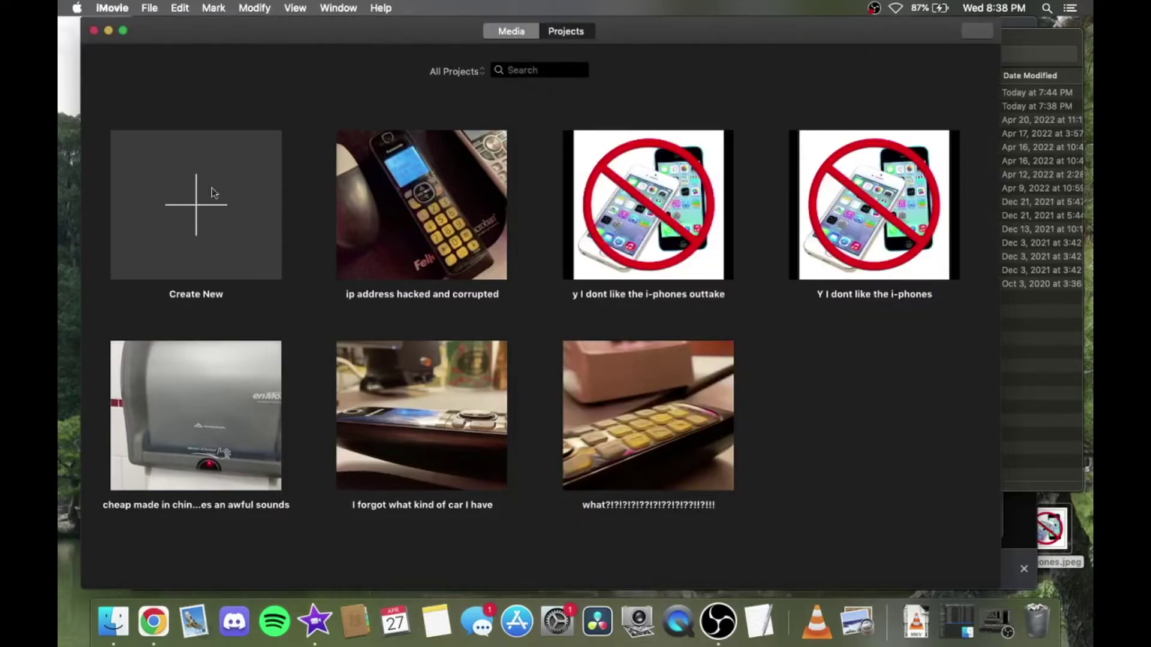
click(198, 204)
click(209, 281)
Drag OSZW3402.MOV from HPS_Sightings_3 into the new movie's timeline
click(1043, 342)
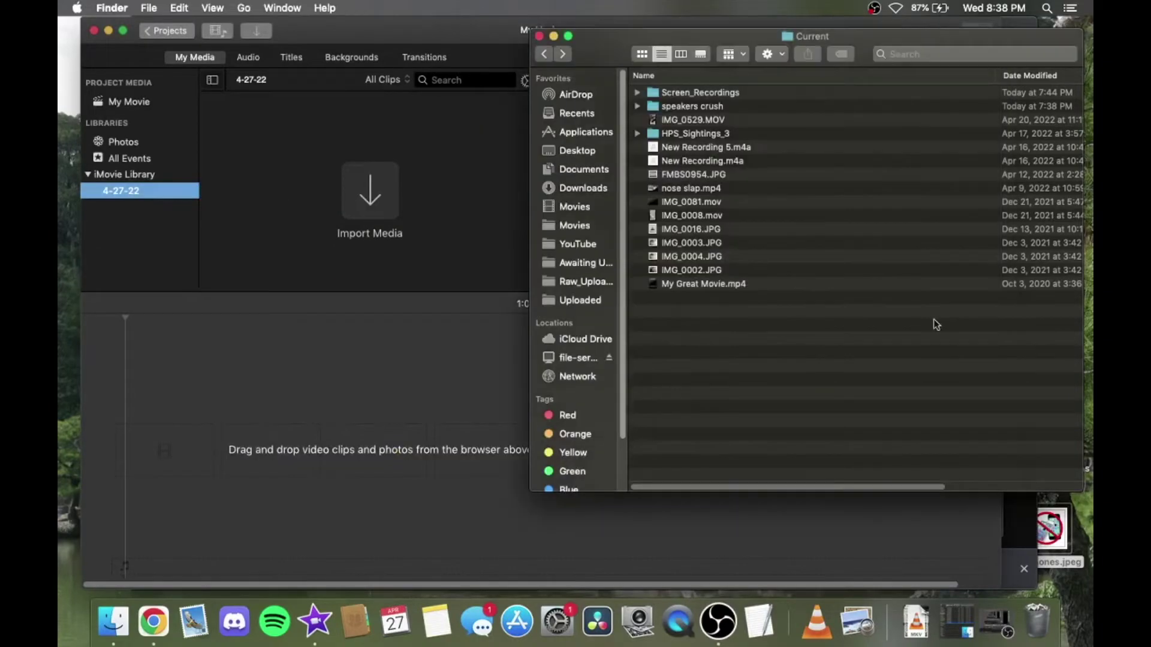
double_click(705, 133)
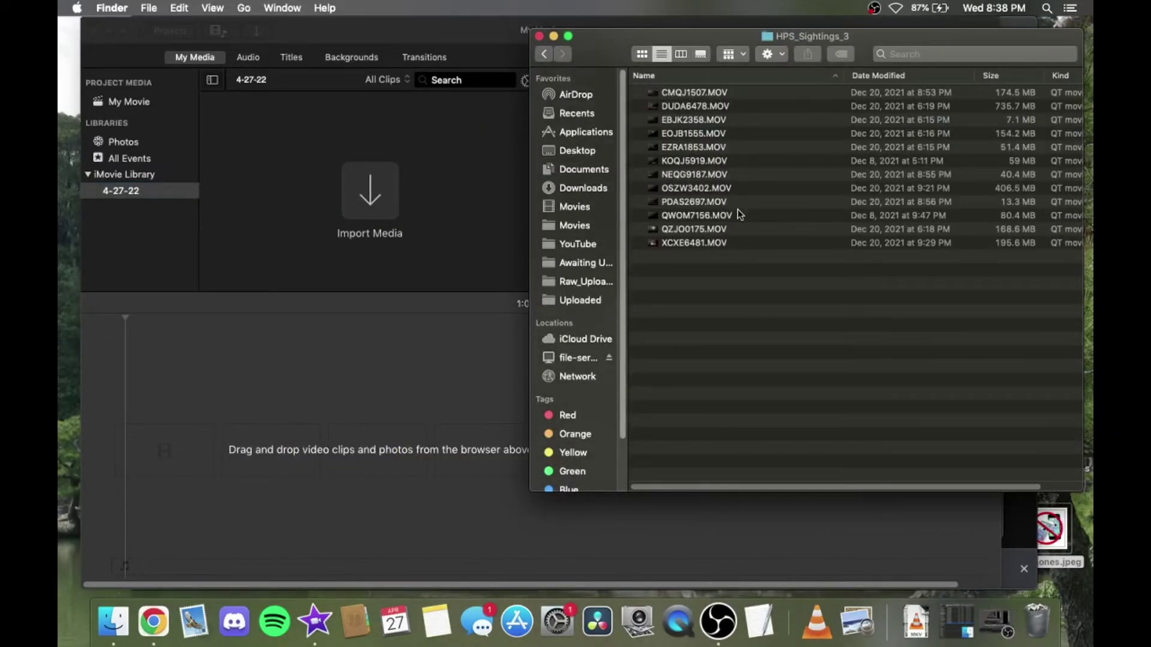
click(730, 189)
key(Return)
drag(737, 190, 492, 368)
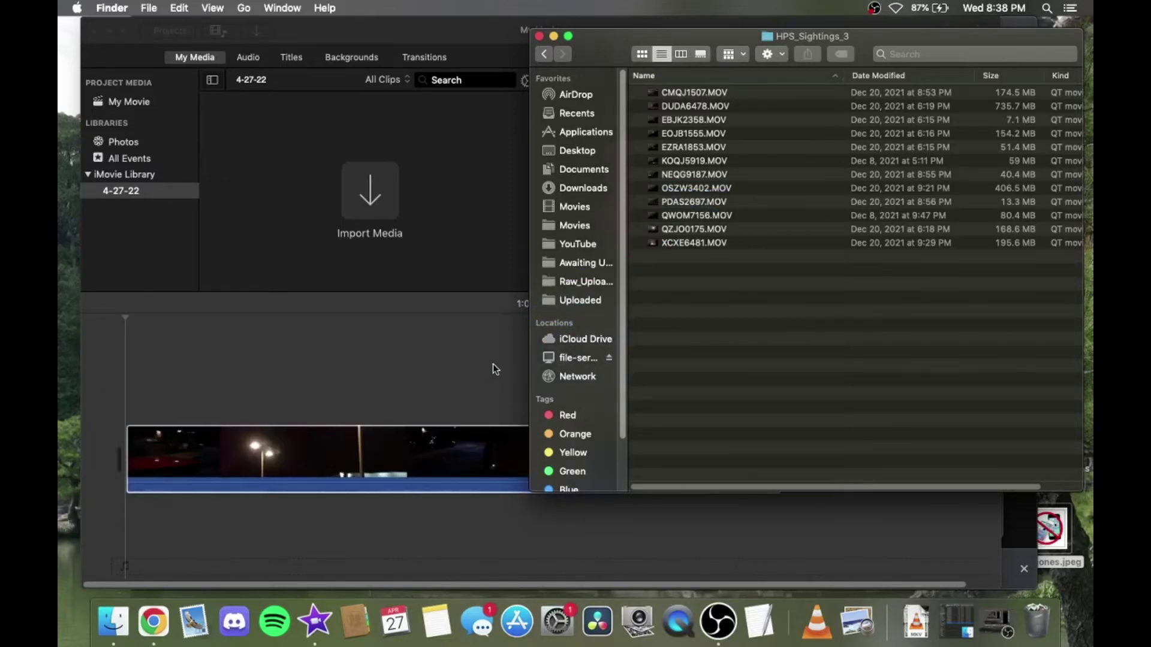
click(486, 368)
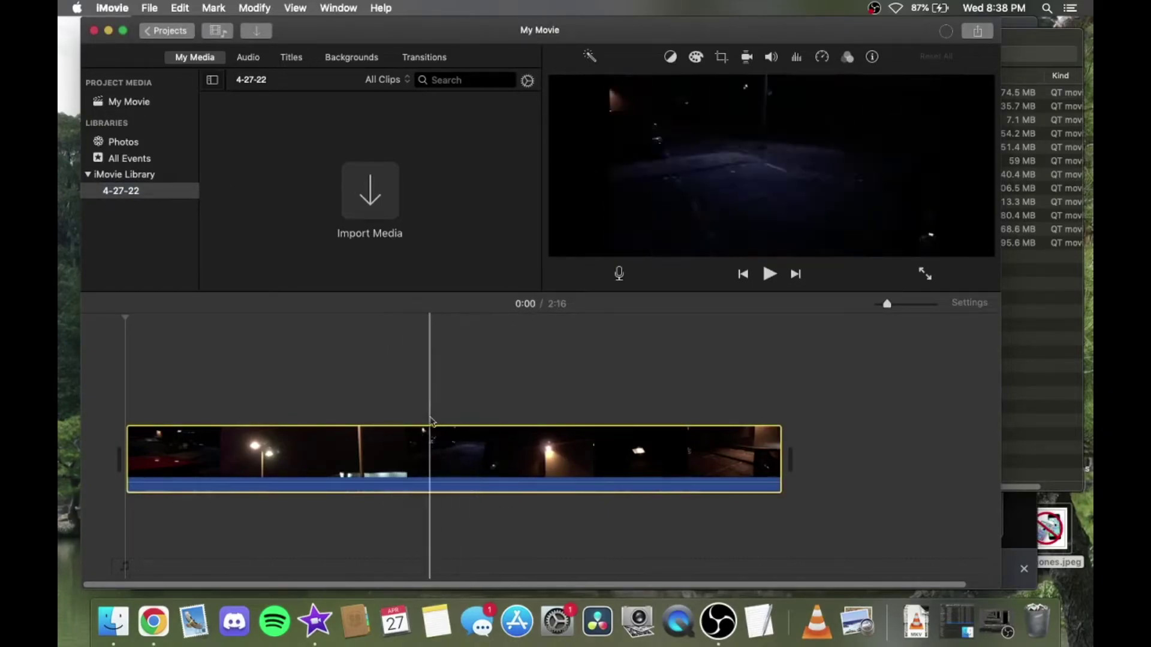
Auto-level the clip's audio and raise its volume to 400%
click(413, 423)
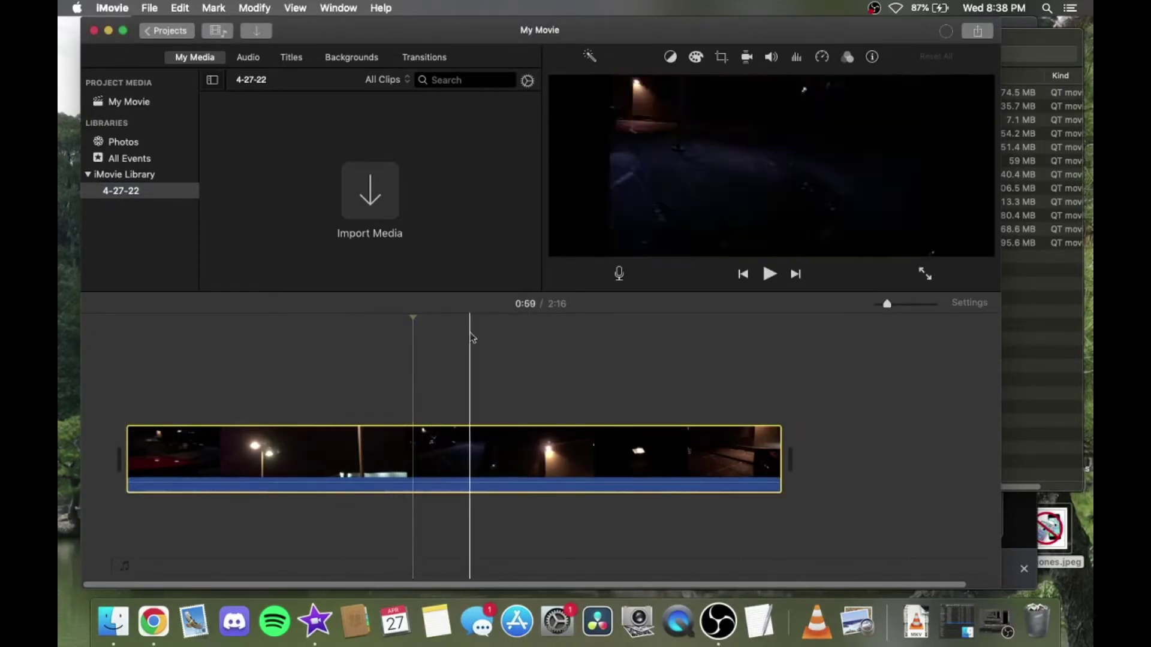
click(772, 57)
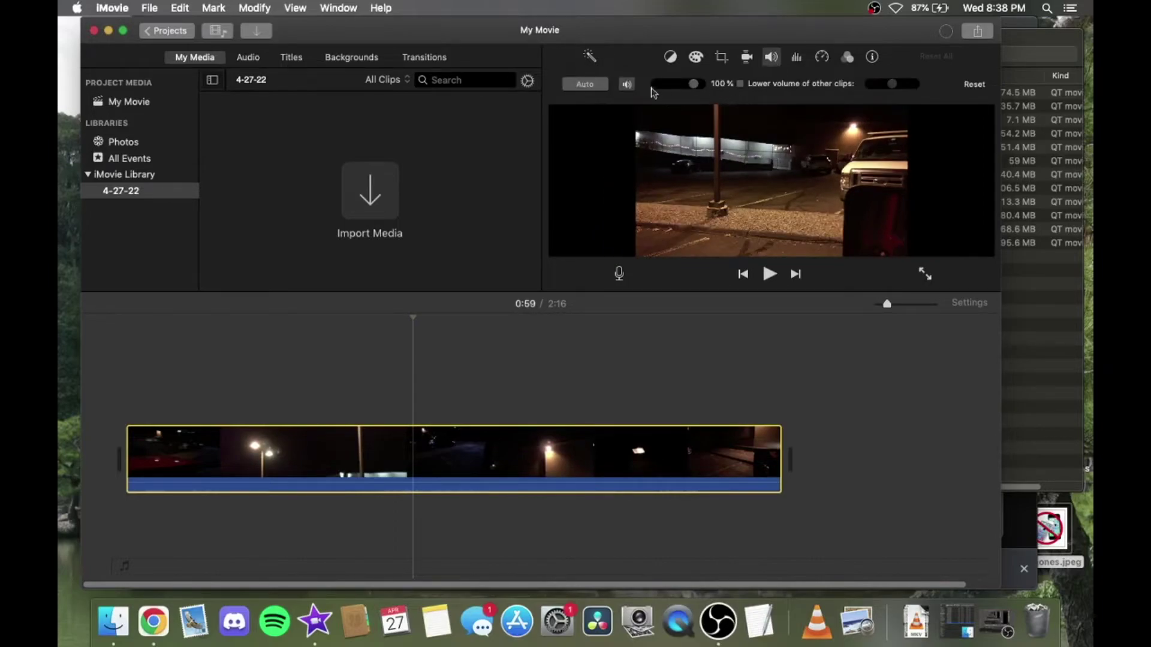
click(585, 83)
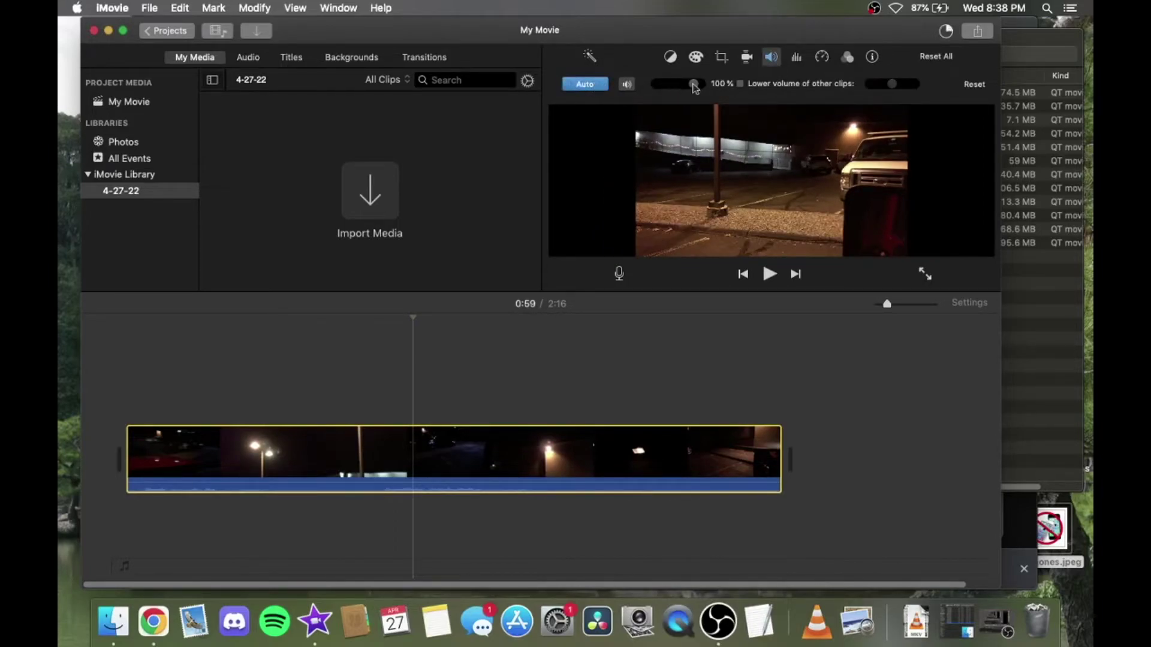
drag(694, 84, 705, 85)
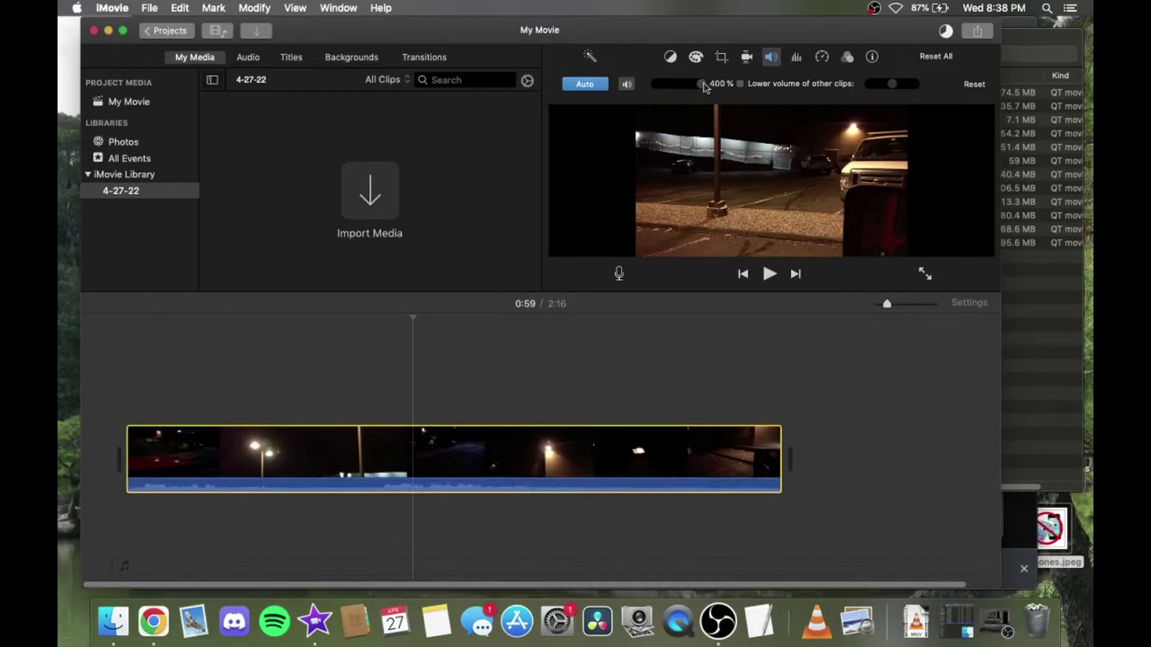
Apply the Treble Boost equalizer preset to the clip
click(797, 58)
click(847, 85)
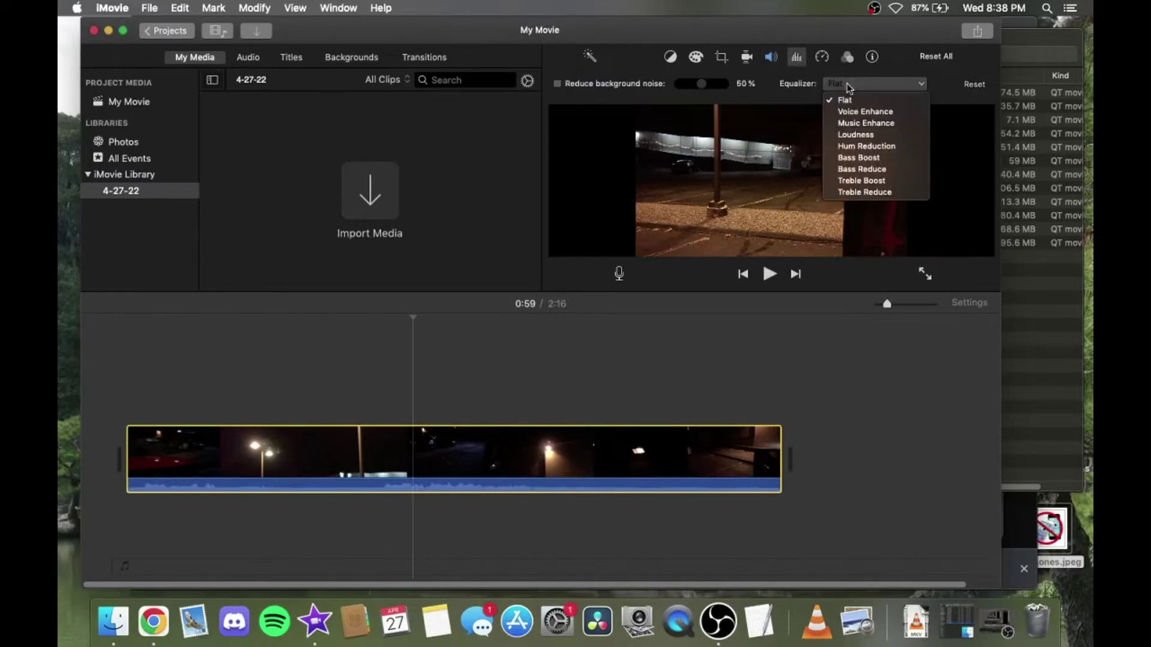
click(864, 181)
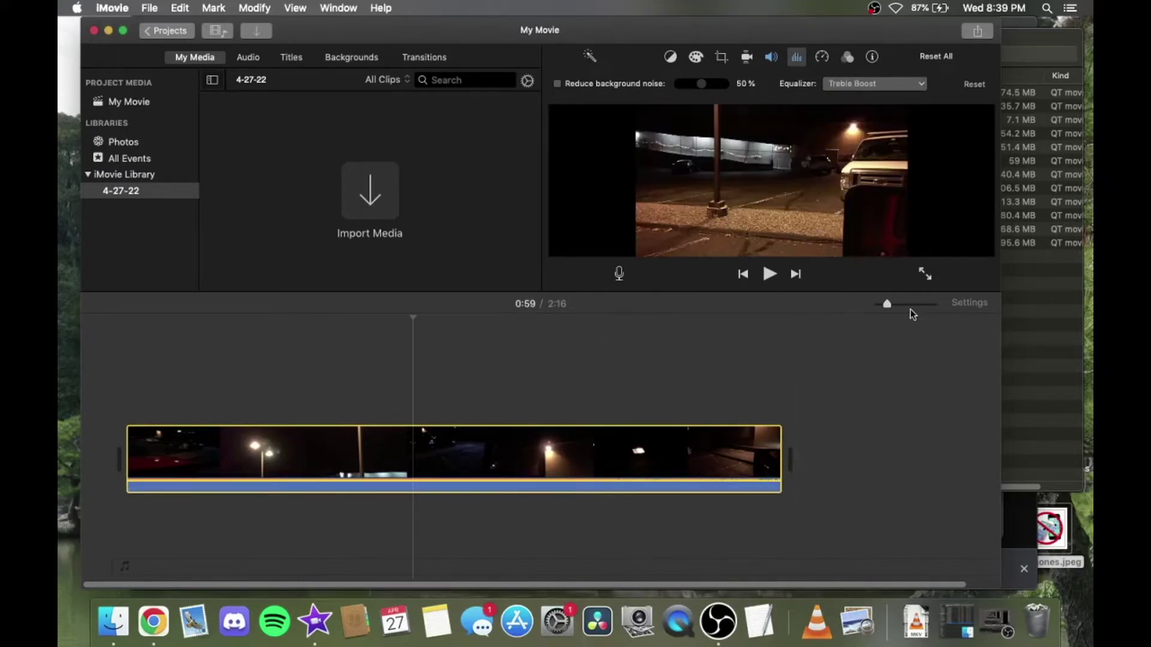
Zoom the timeline to the clip, play it, and close the equalizer preset list
click(899, 305)
key(space)
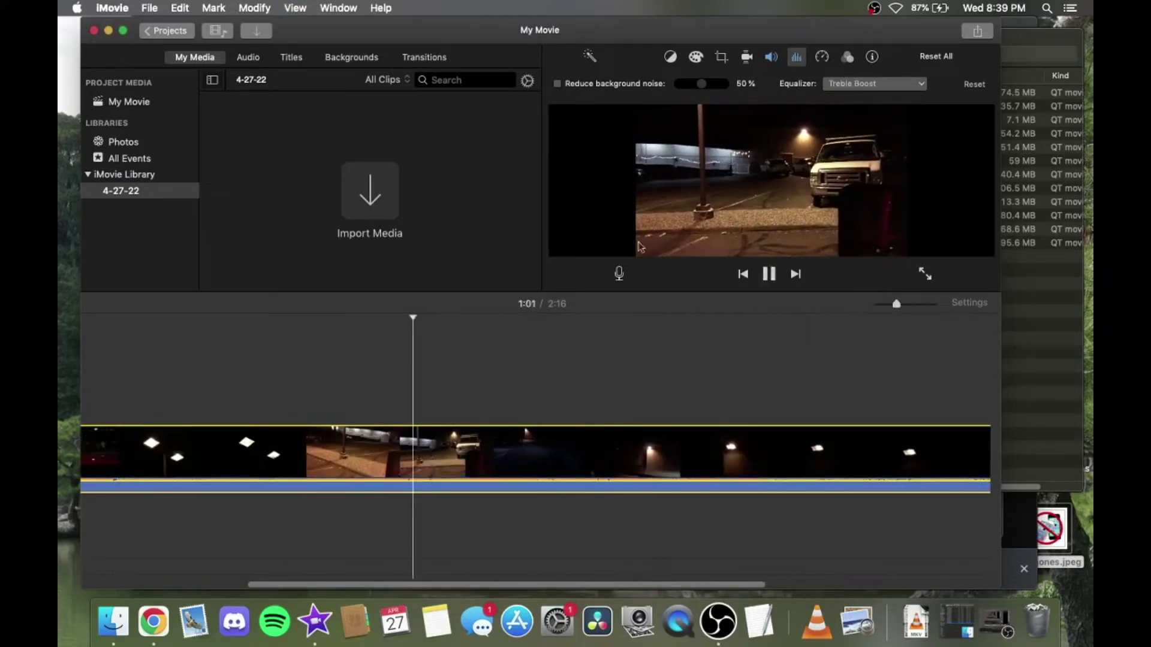
click(853, 84)
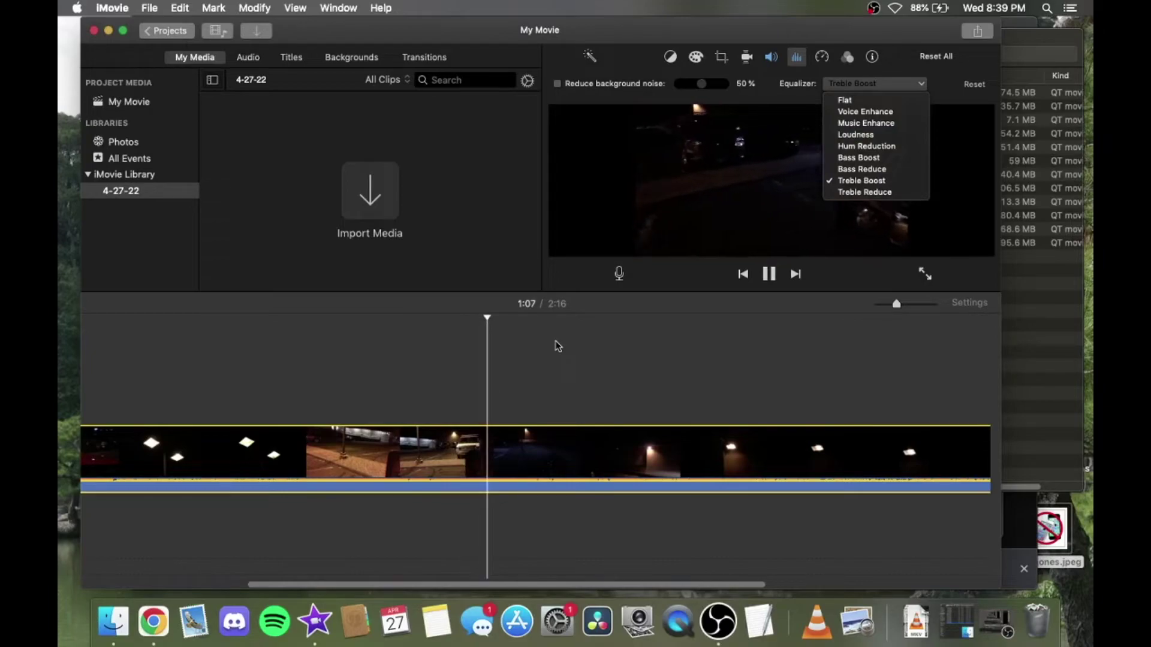
click(312, 454)
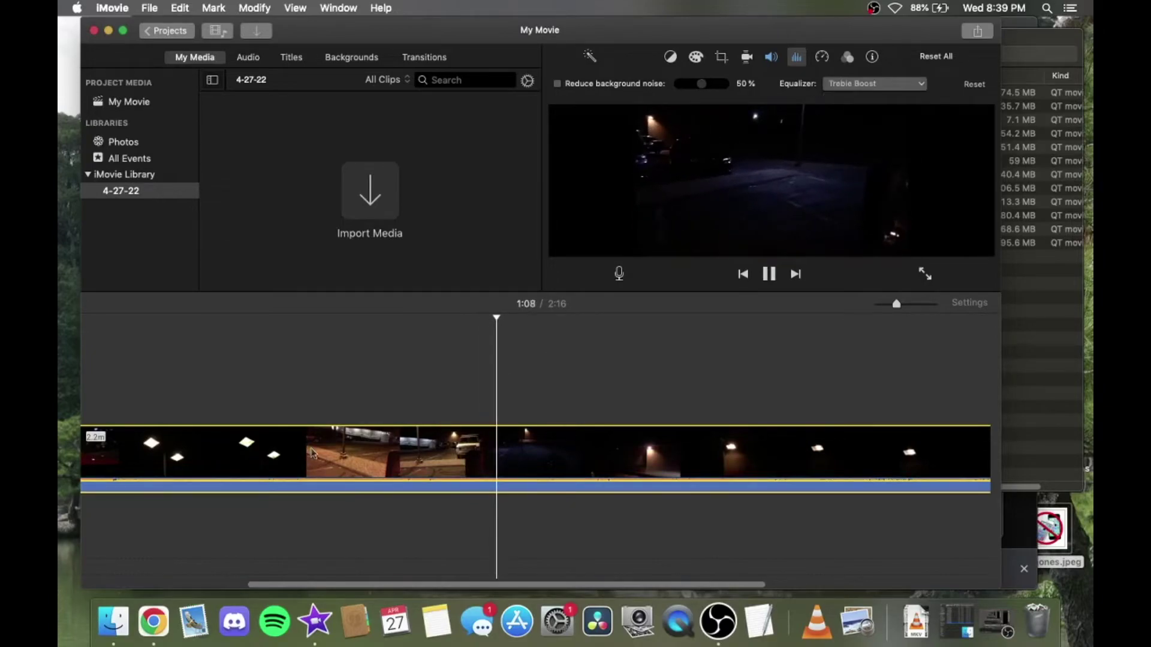
Play the clip from several points along the timeline to review it
click(155, 450)
key(space)
scroll(198, 443, left, 5)
key(space)
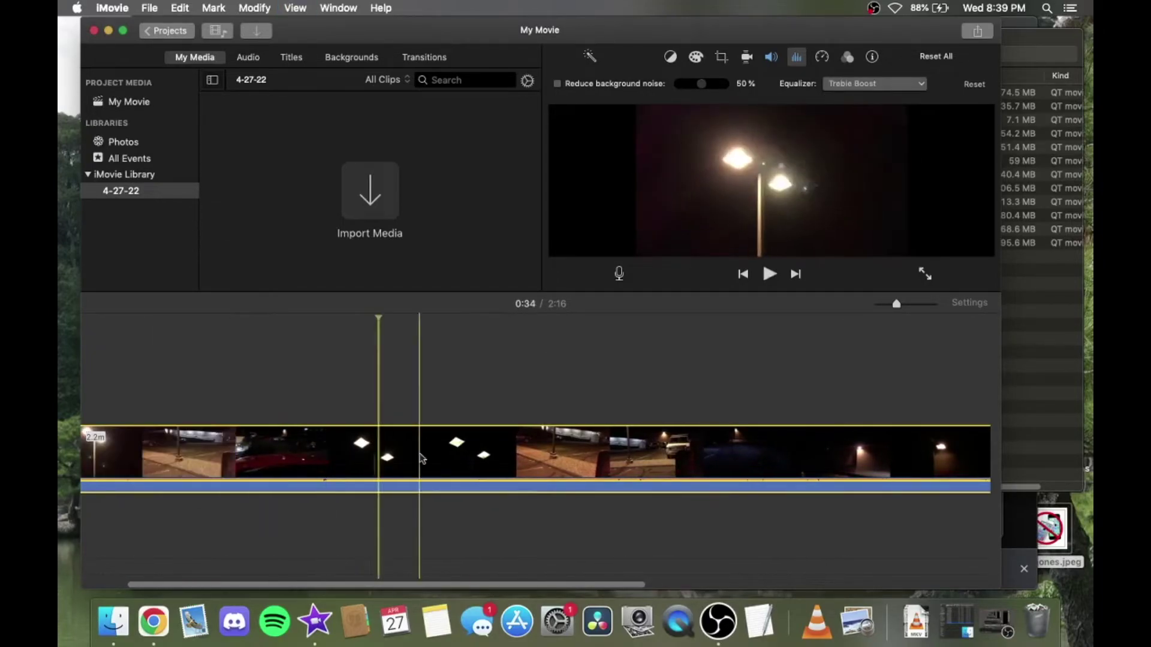
click(564, 450)
click(470, 454)
key(space)
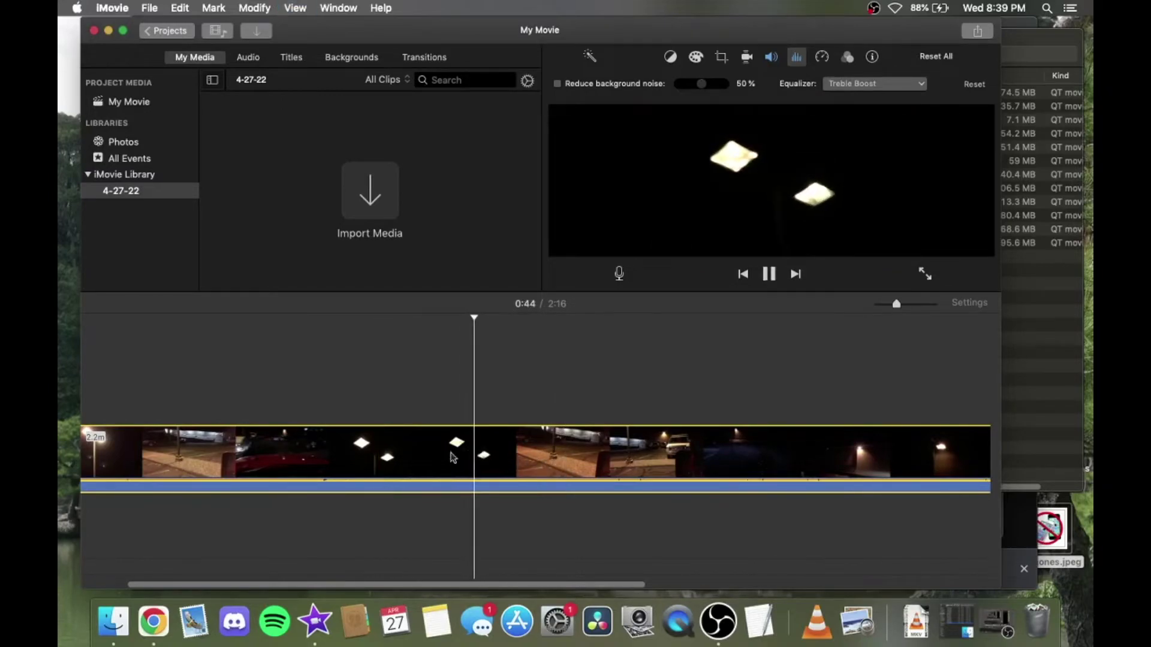
click(108, 451)
scroll(180, 450, left, 3)
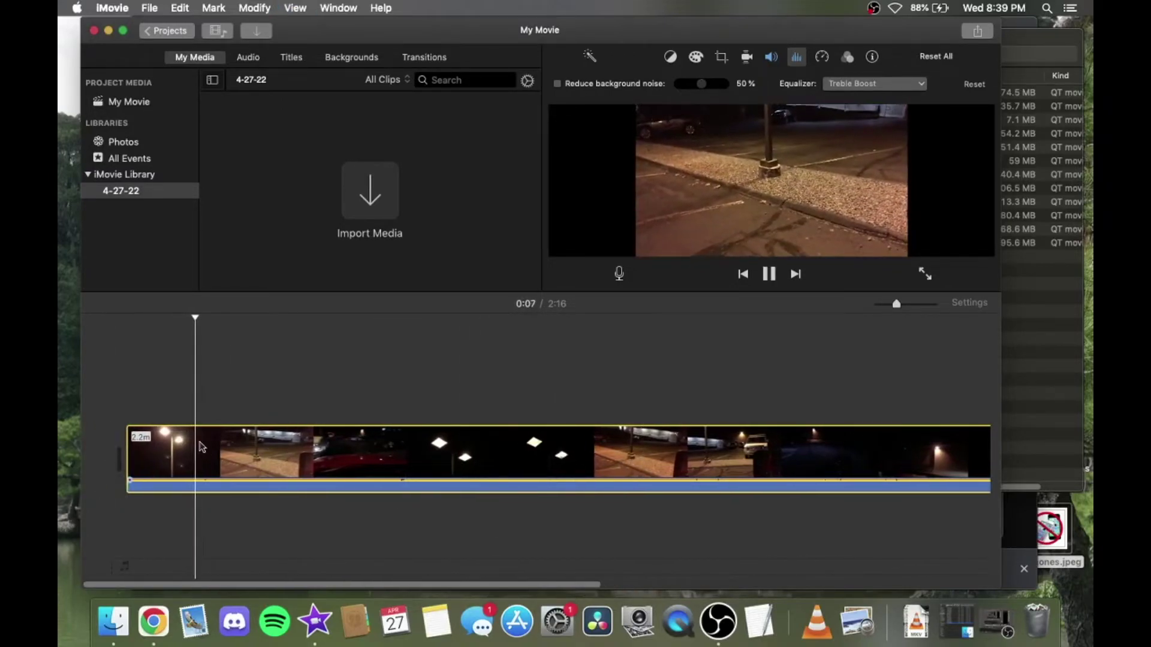
Zoom the timeline out so the whole clip fits, then replay from the start
drag(893, 306, 887, 305)
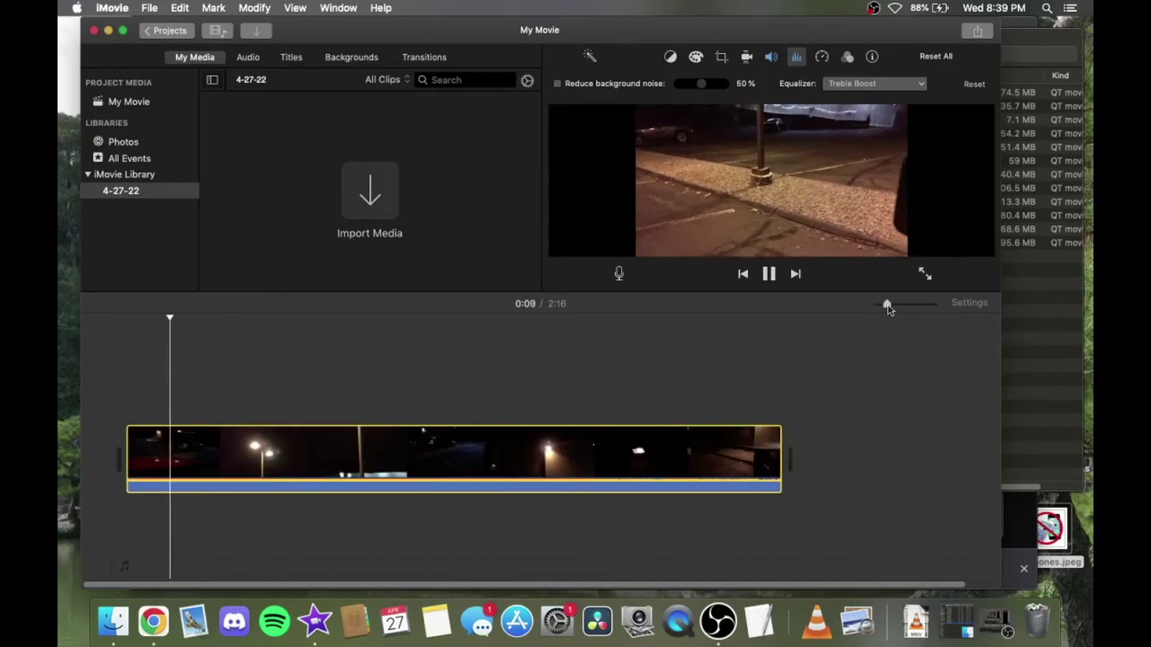
key(space)
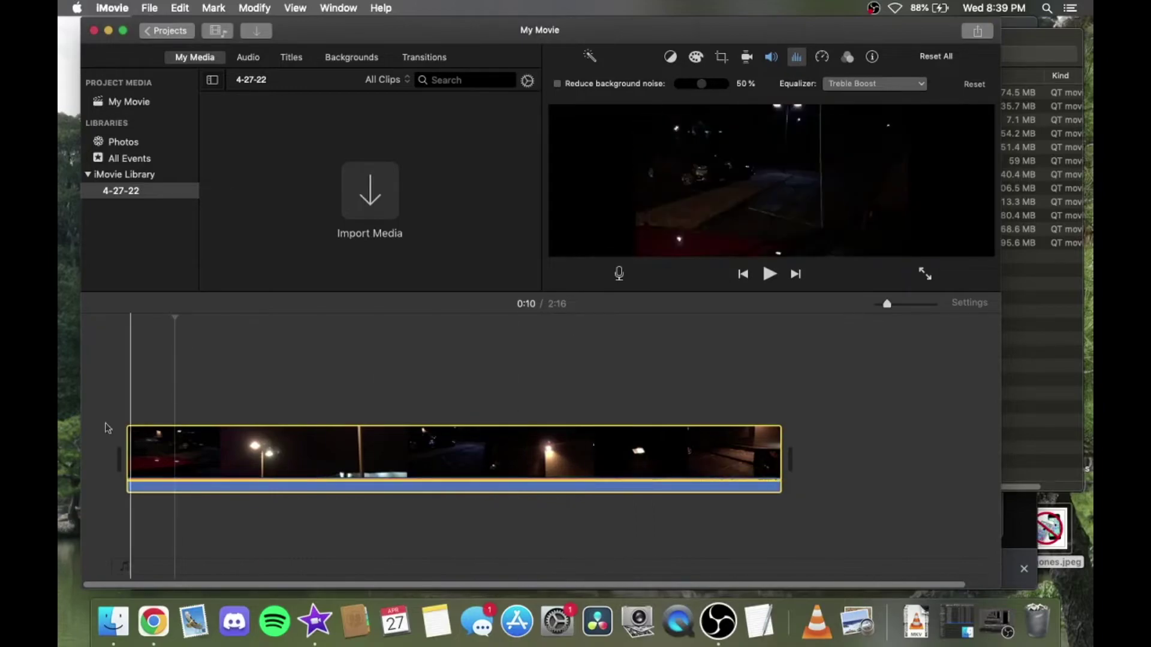
key(space)
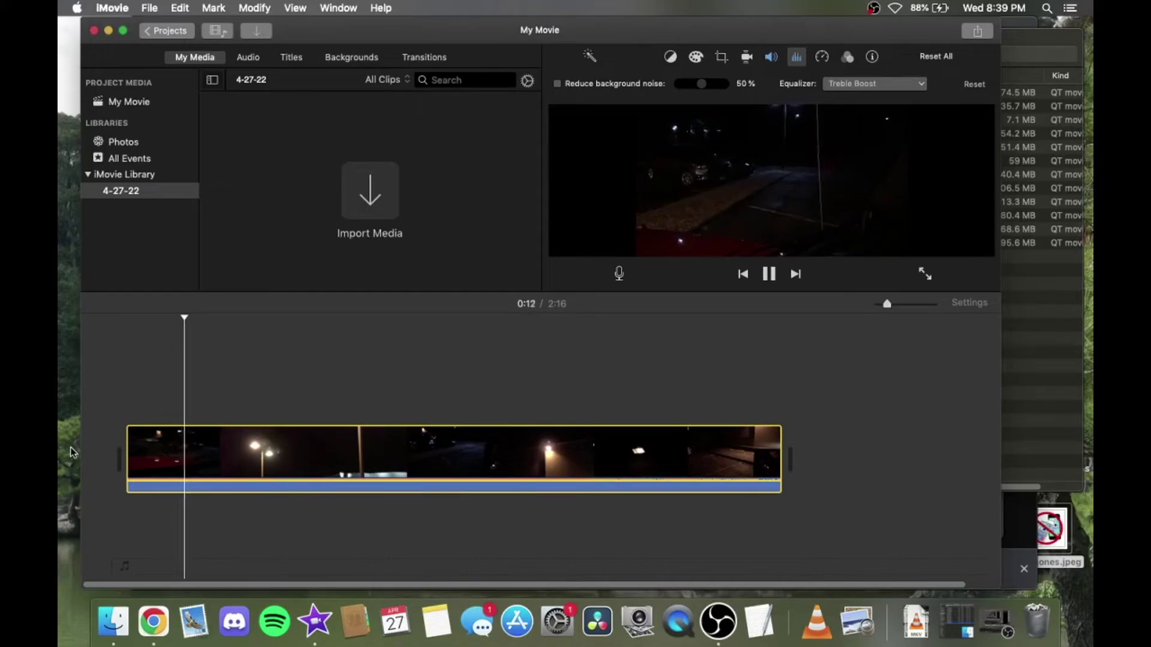
key(Home)
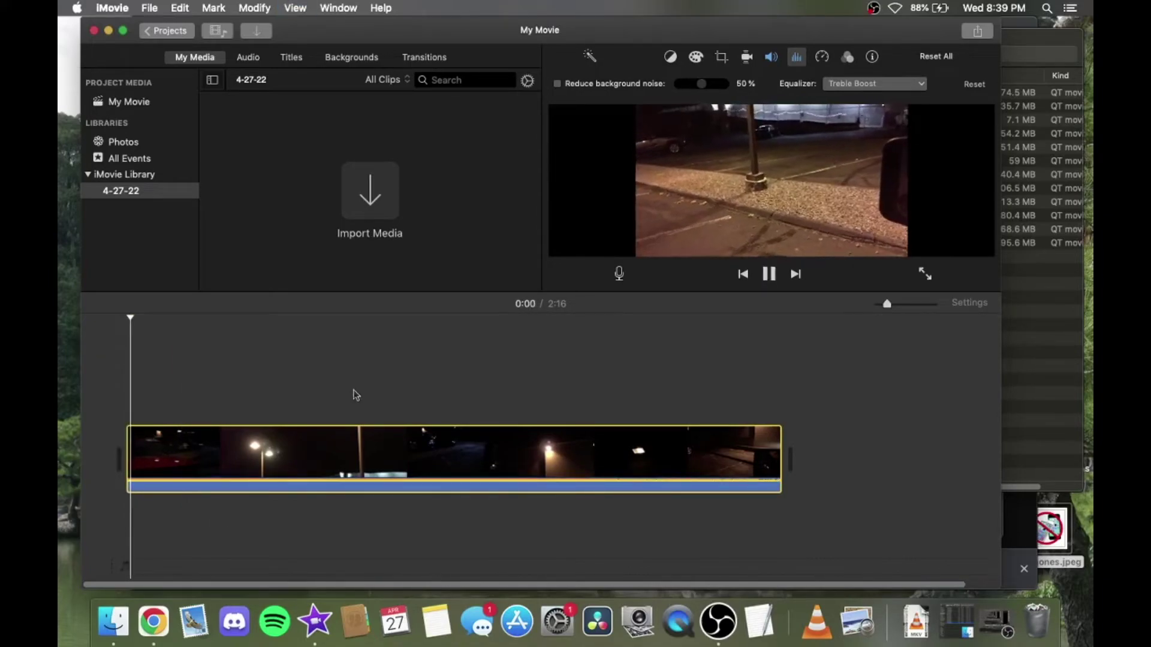
key(space)
Enlarge the viewer by shrinking the timeline and show the Transitions library
drag(637, 292, 630, 456)
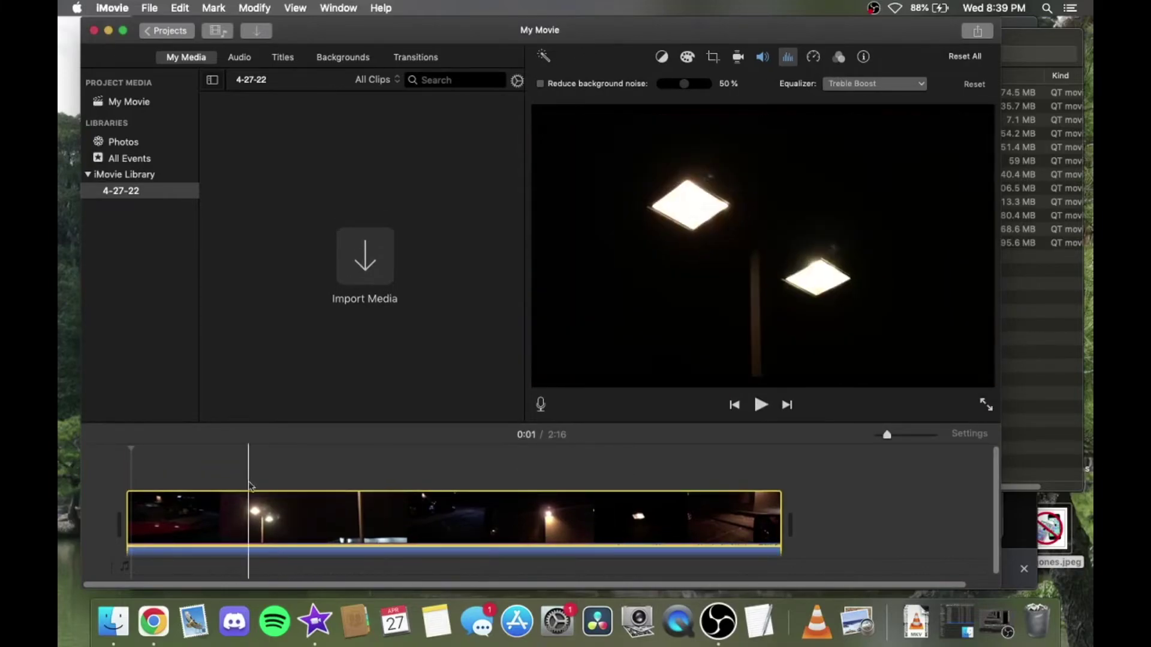
click(417, 58)
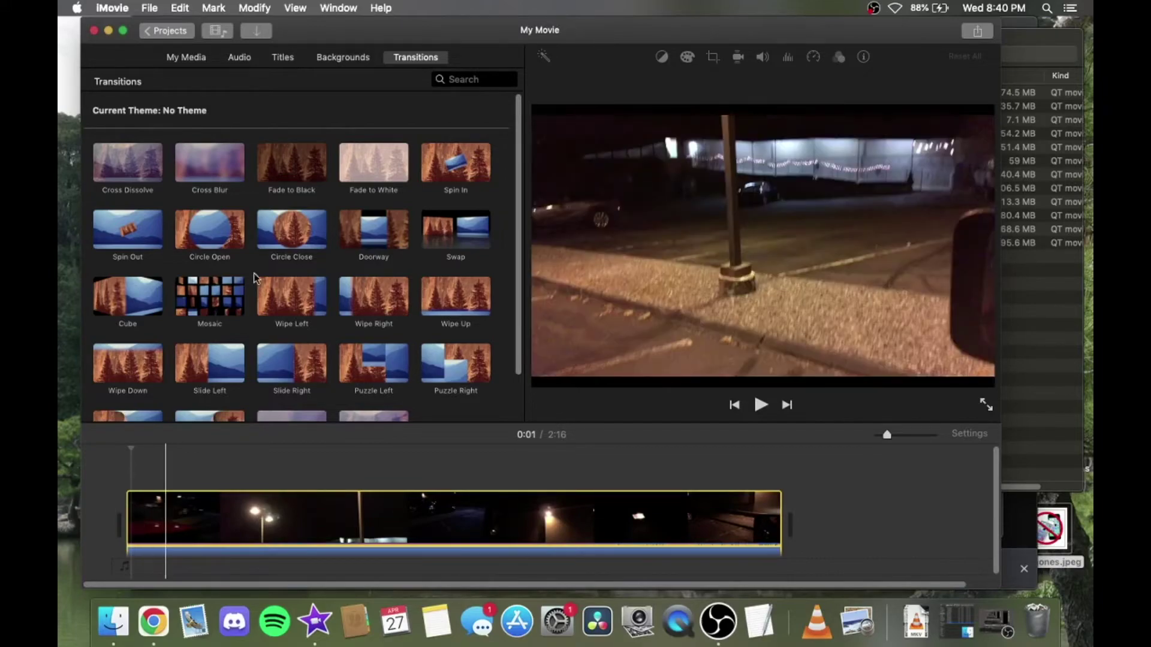
Add a Fade to Black at the clip's start and preview it
drag(310, 182, 114, 526)
key(/)
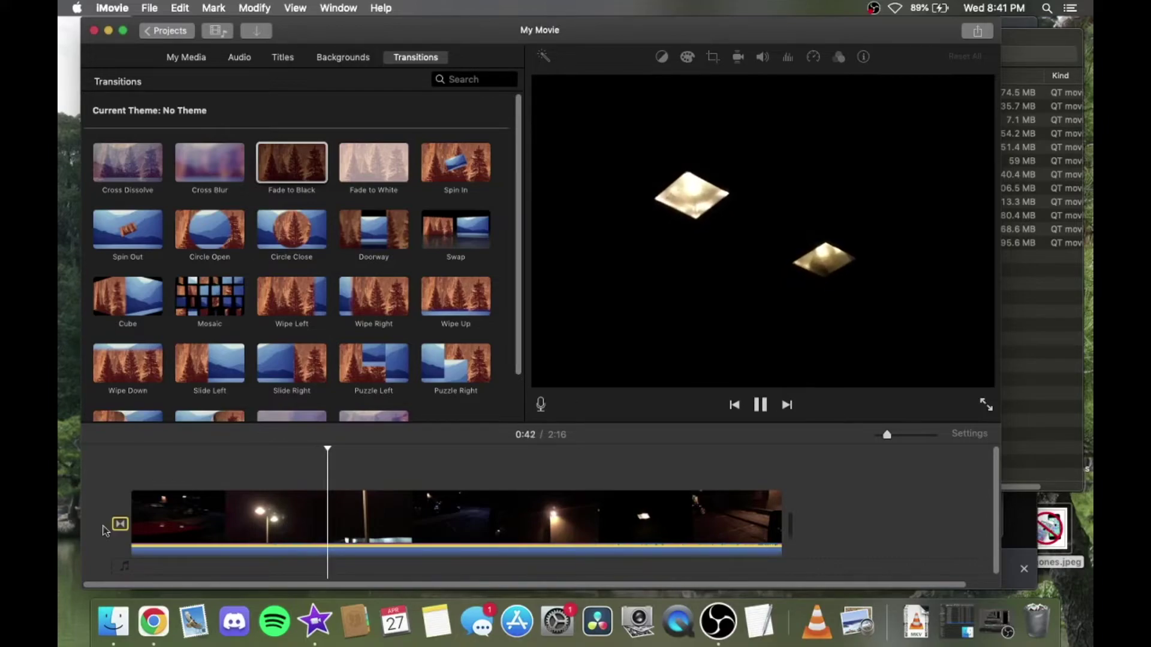
key(space)
key(space)
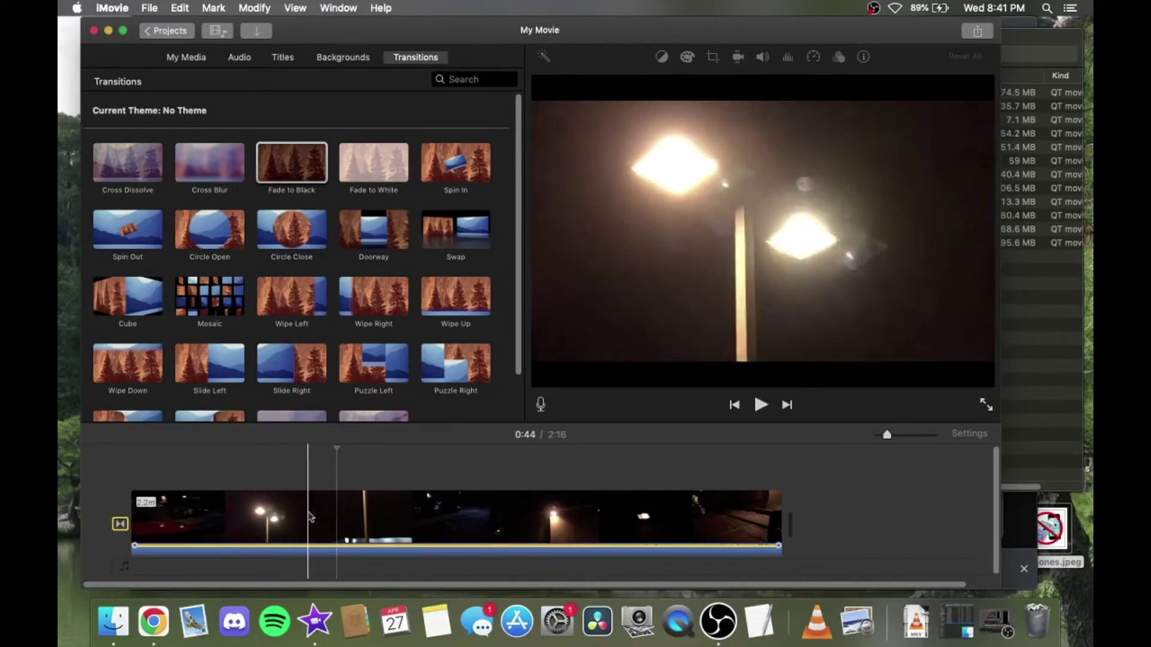
key(space)
Split the clip at 0:32 with Cmd+B
click(251, 515)
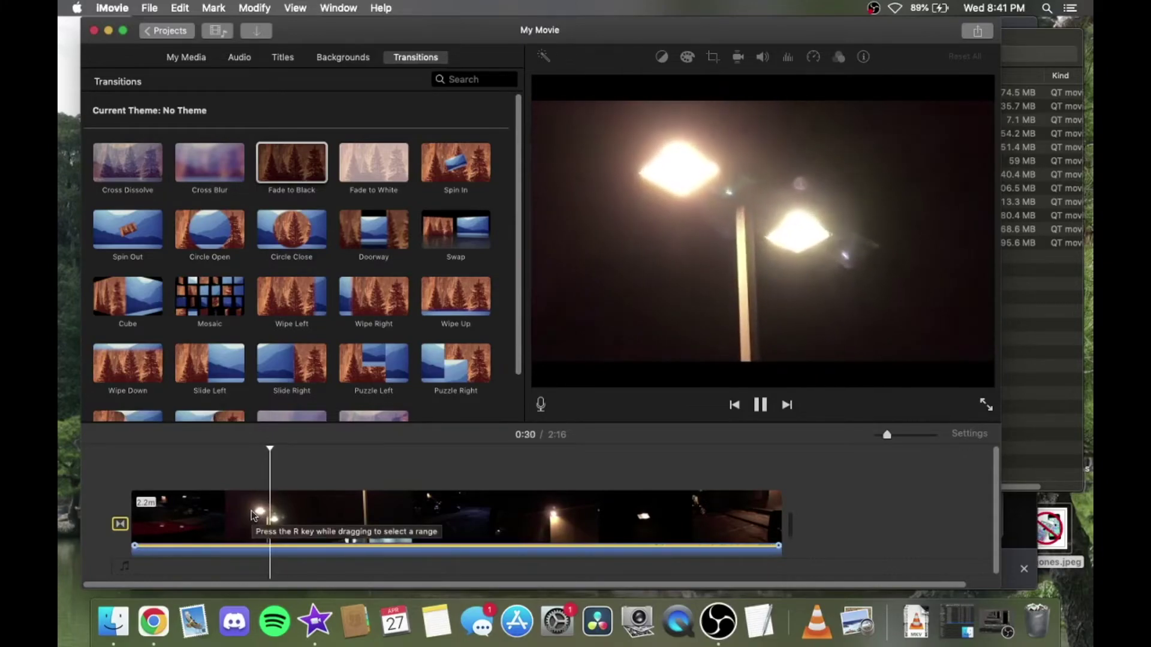
key(space)
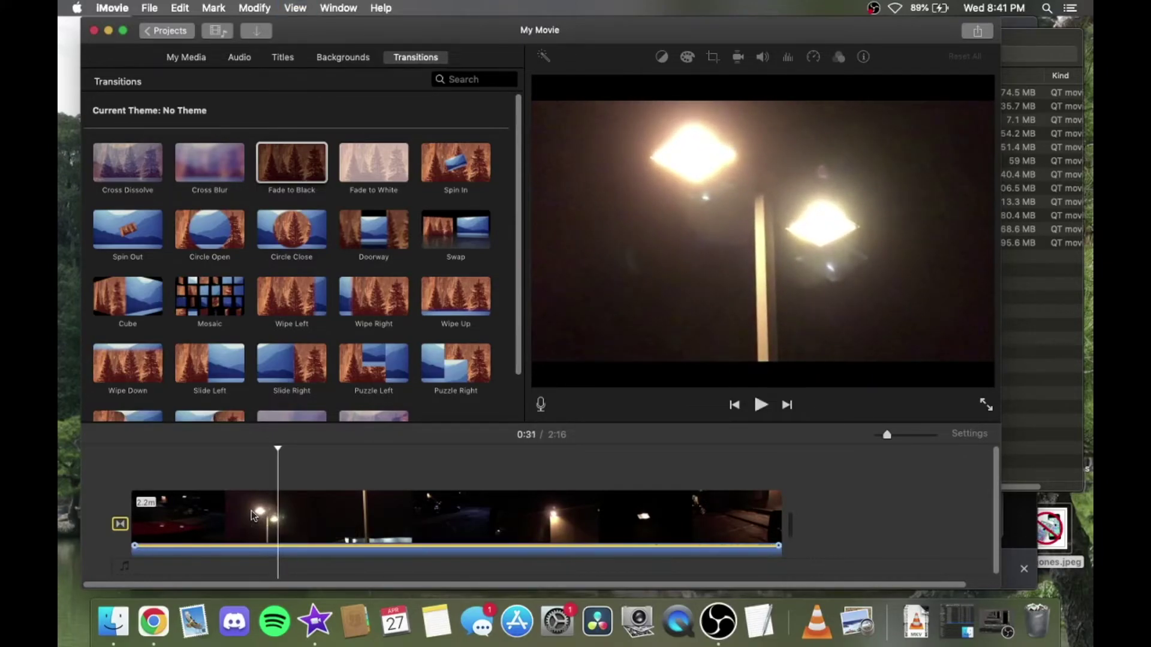
key(space)
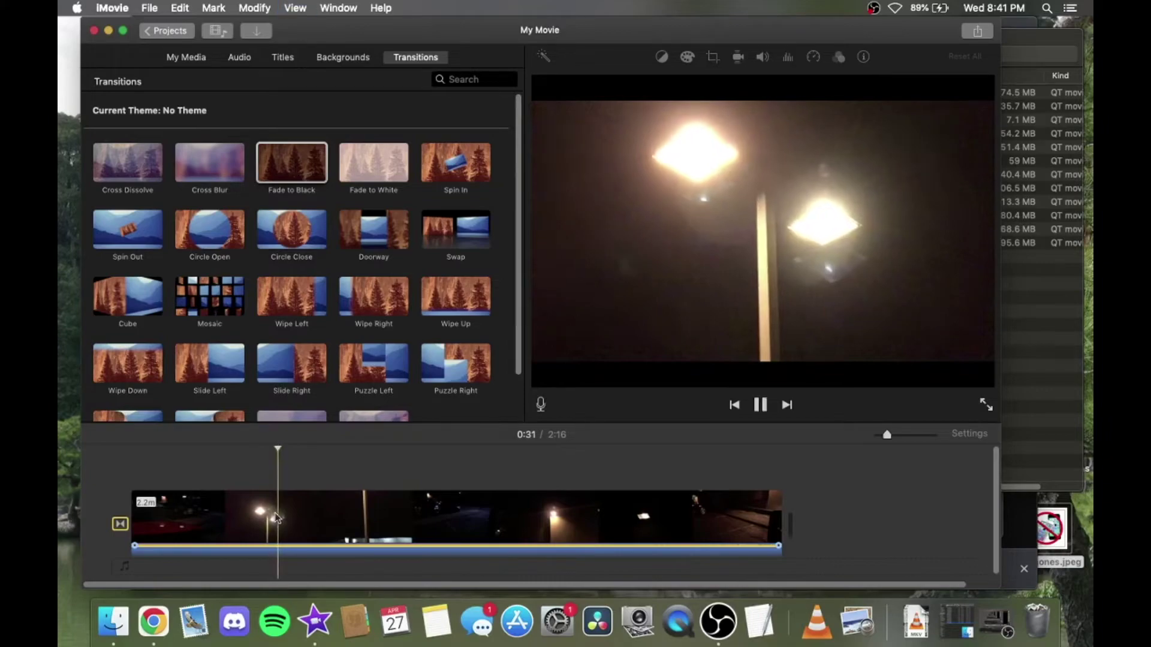
key(space)
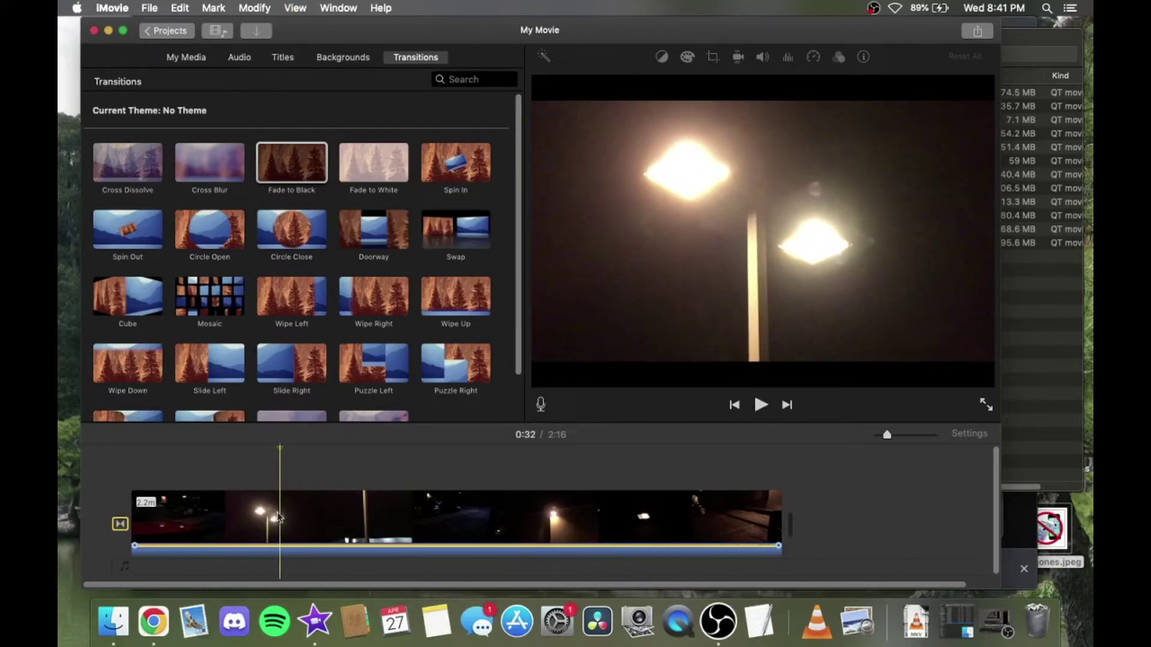
key(super+b)
key(space)
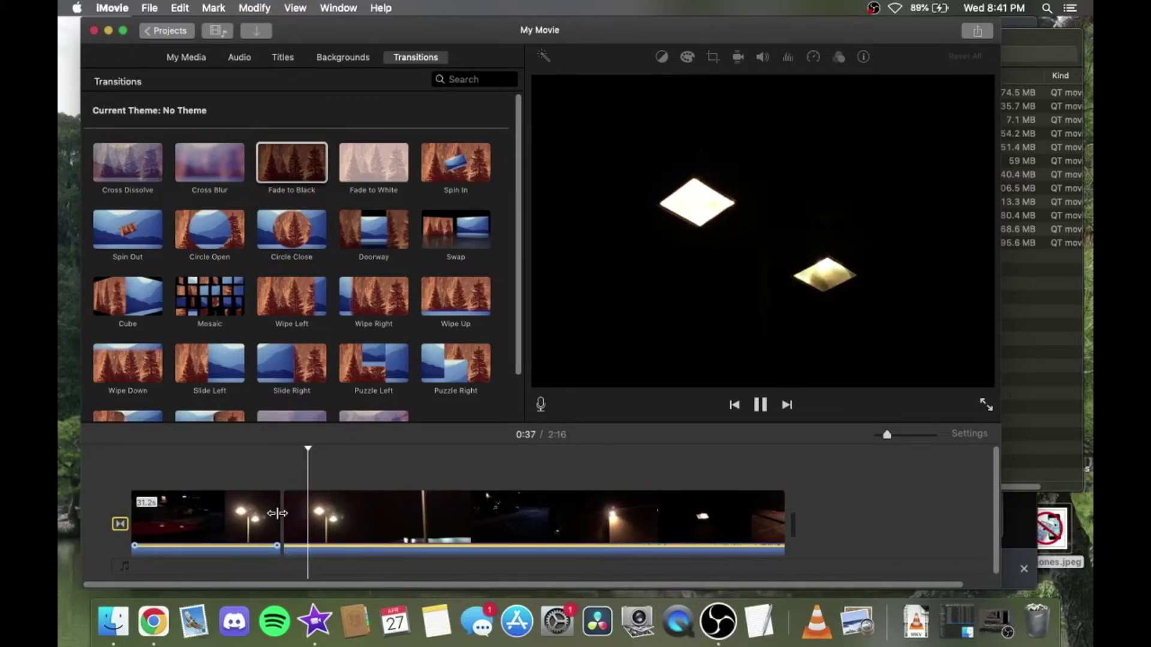
Trim the second clip's start later and split off a short lamp shot at 0:34
key(space)
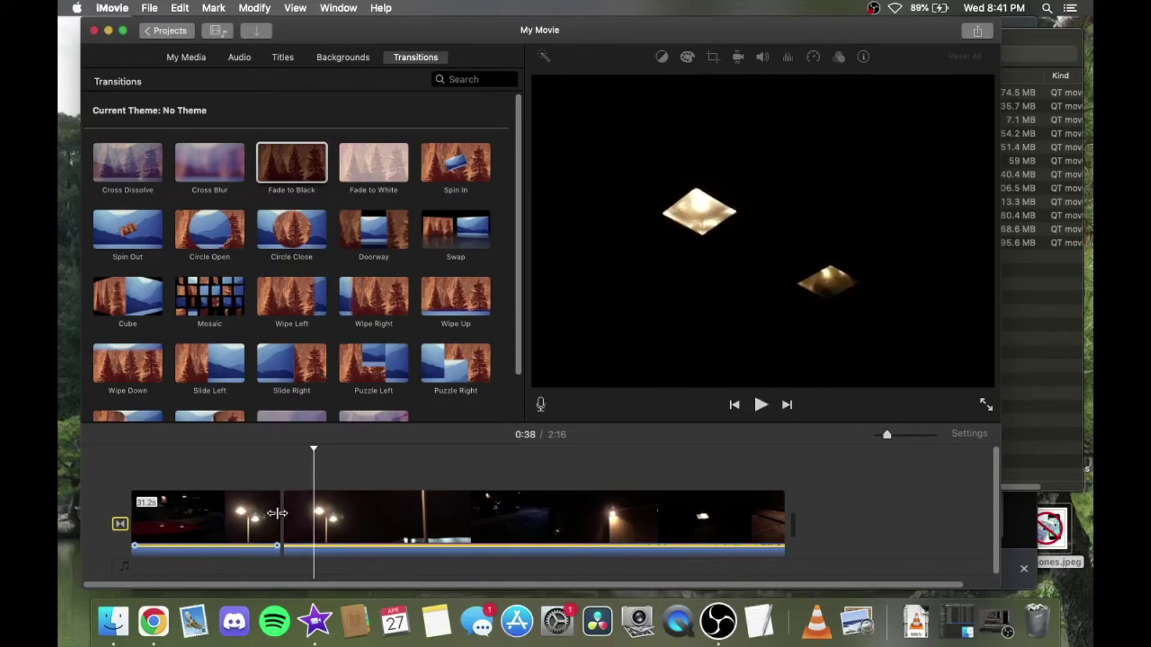
drag(277, 513, 300, 512)
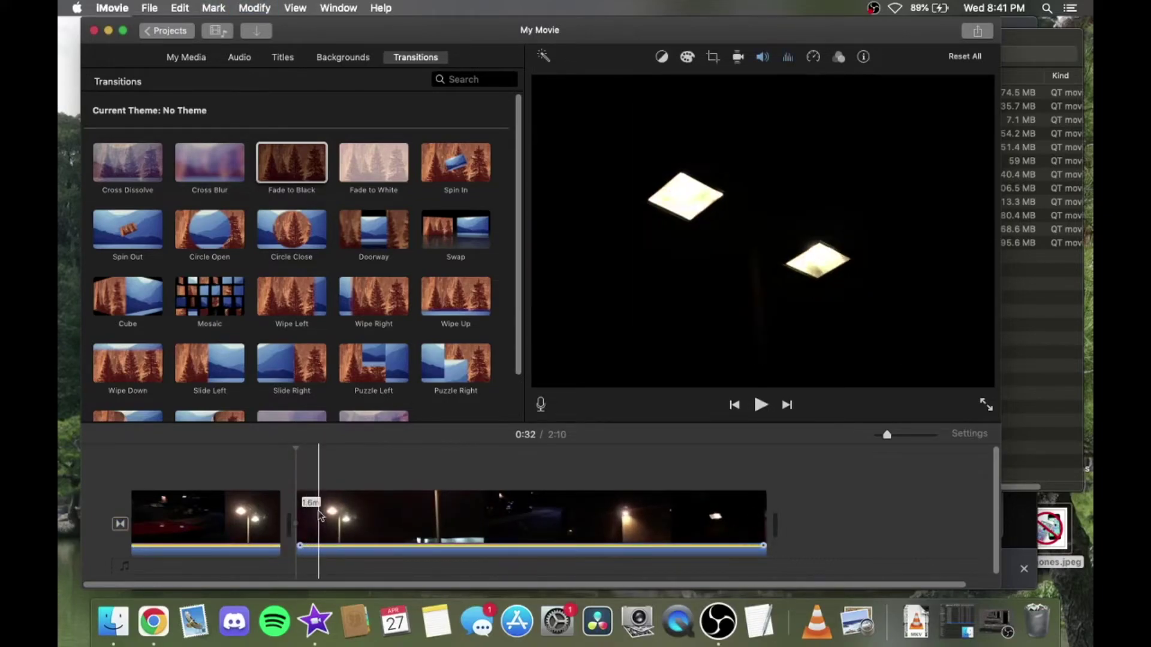
click(310, 515)
click(310, 515)
key(alt+f)
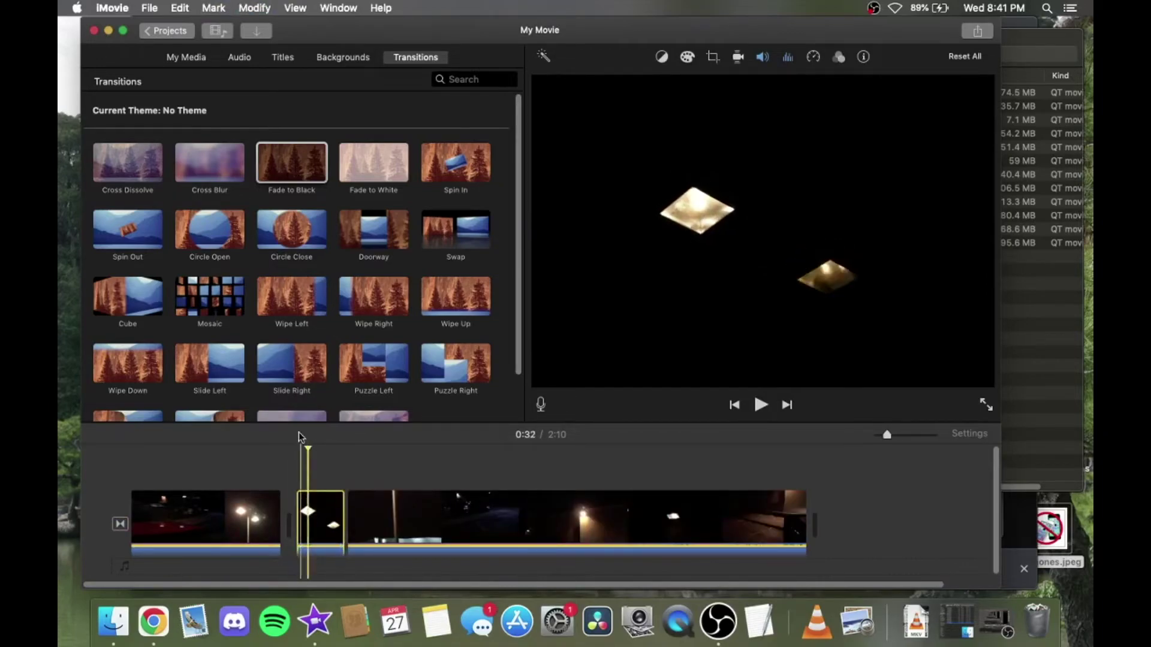
Crop the lamp shot to fill, tightening the frame around the two lights, and preview it
click(714, 57)
click(621, 85)
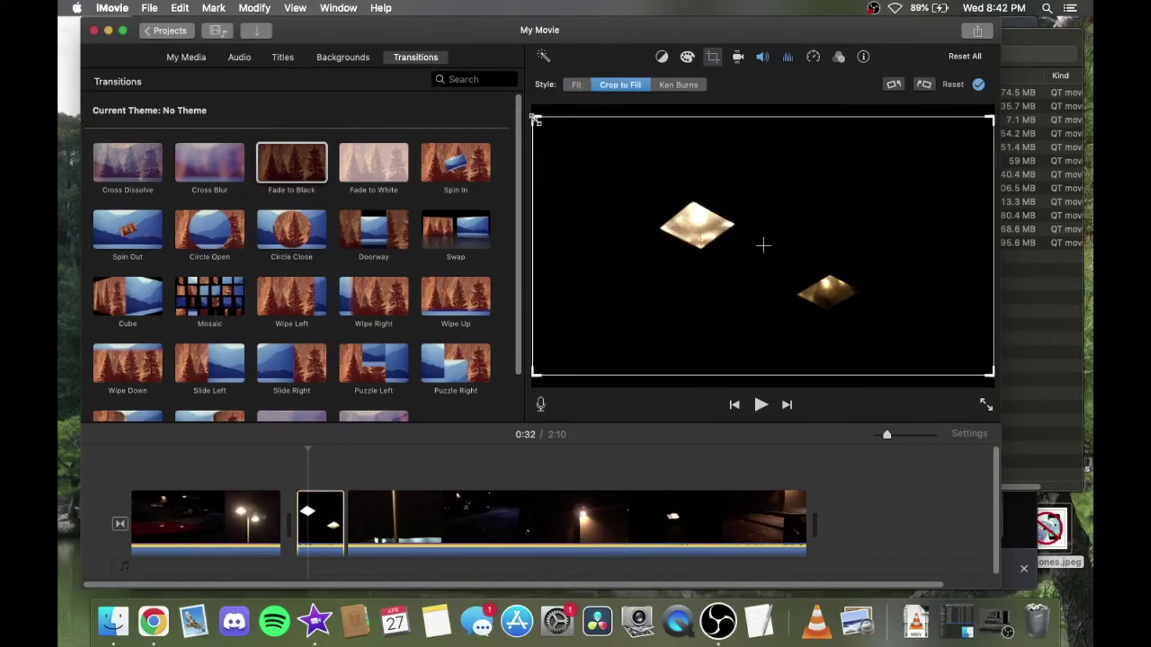
drag(537, 120, 657, 183)
drag(738, 254, 684, 231)
click(978, 84)
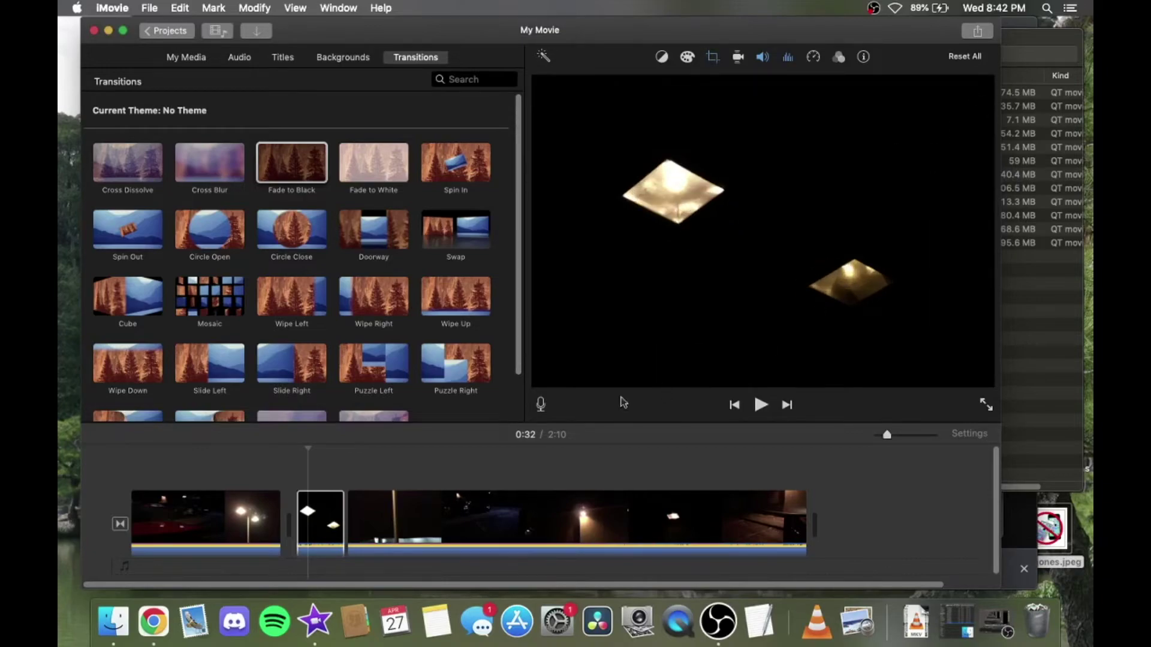
click(278, 483)
key(space)
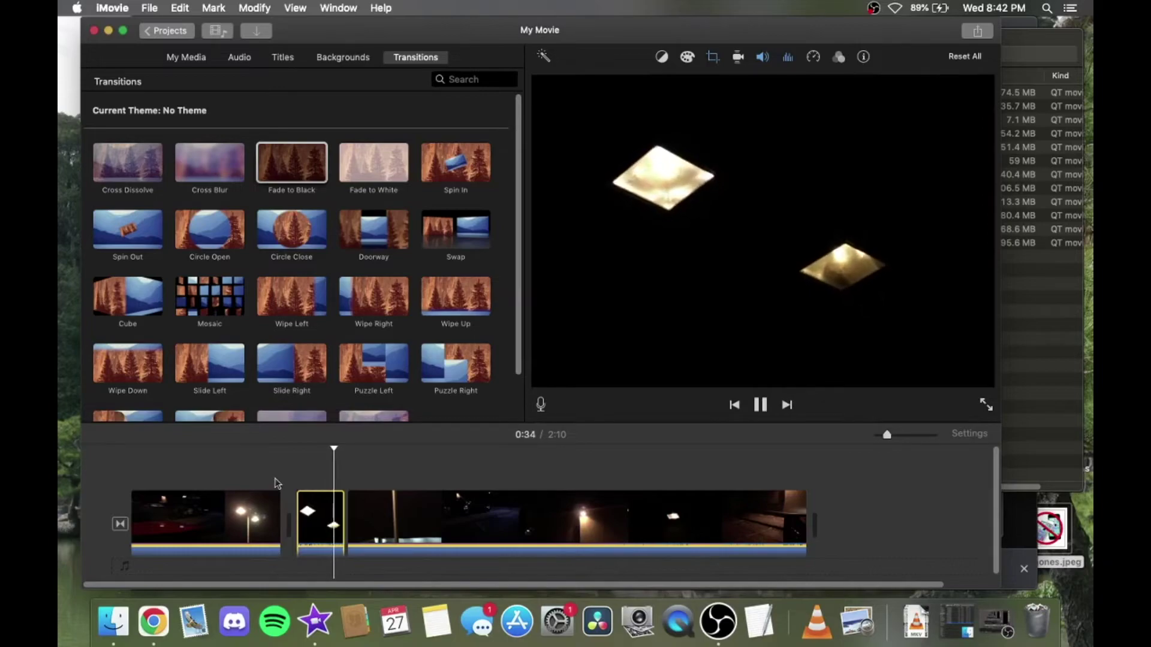
Trim the long clip's start and delete the short cropped lamp clip, leaving a 2:01 movie
key(space)
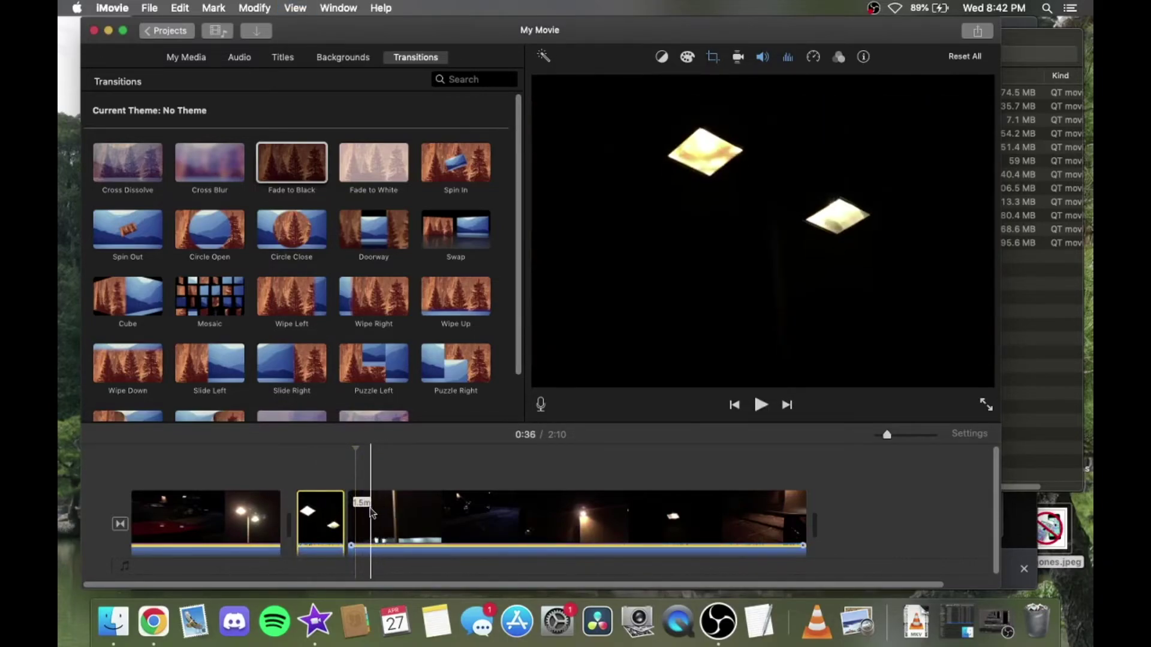
click(376, 513)
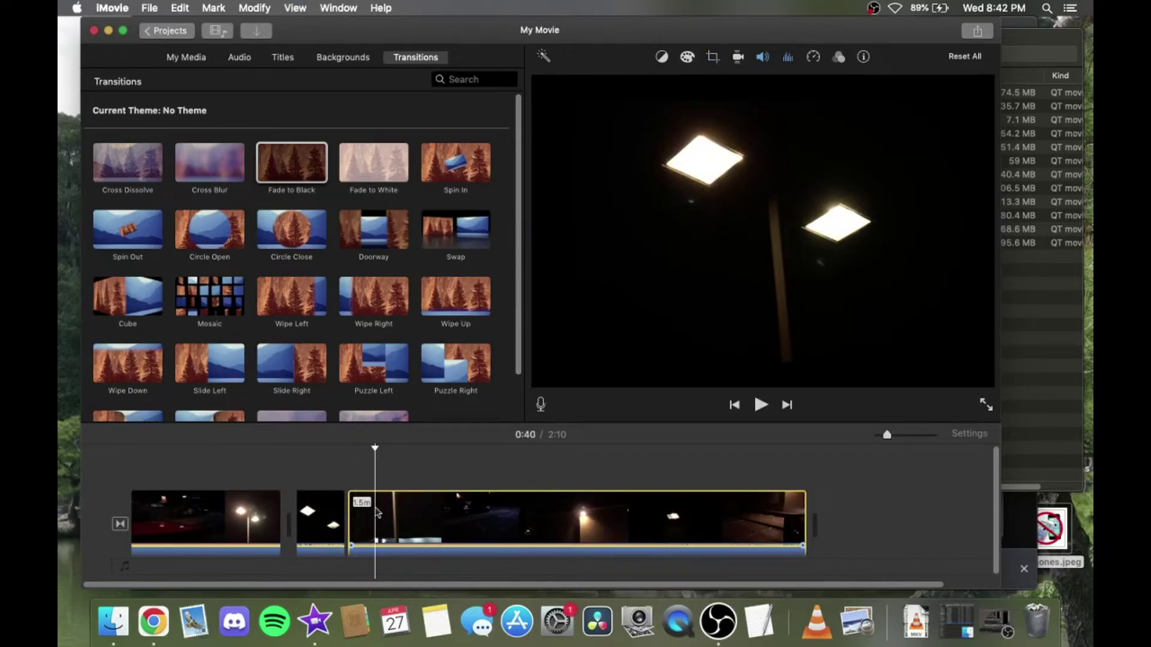
key(alt+slash)
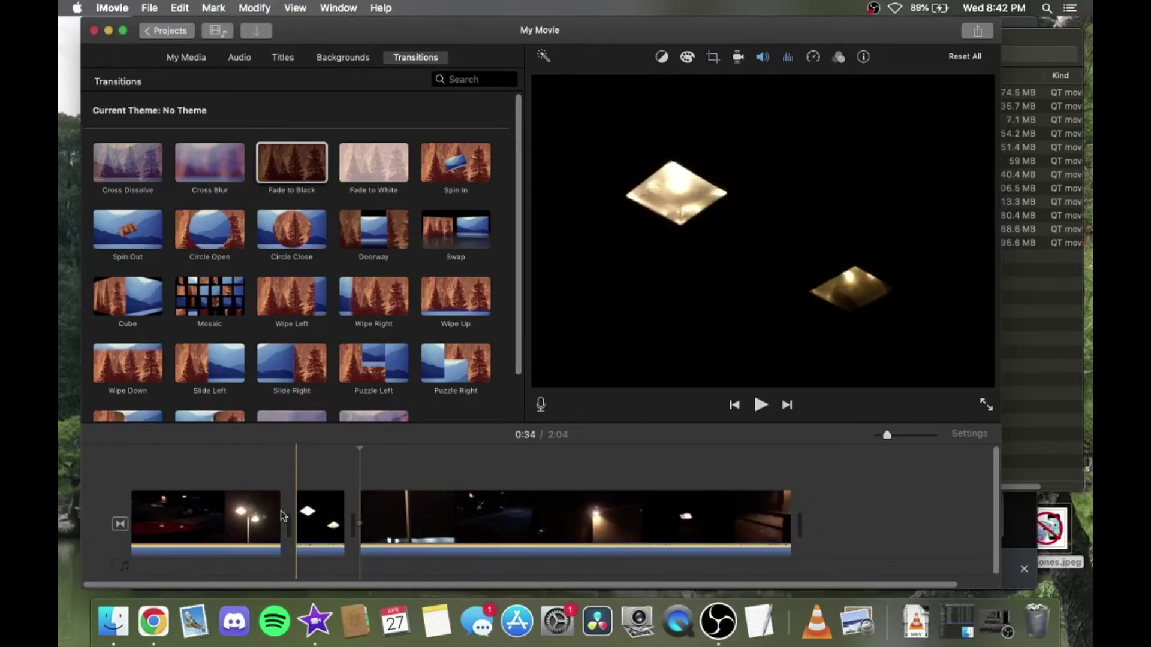
key(space)
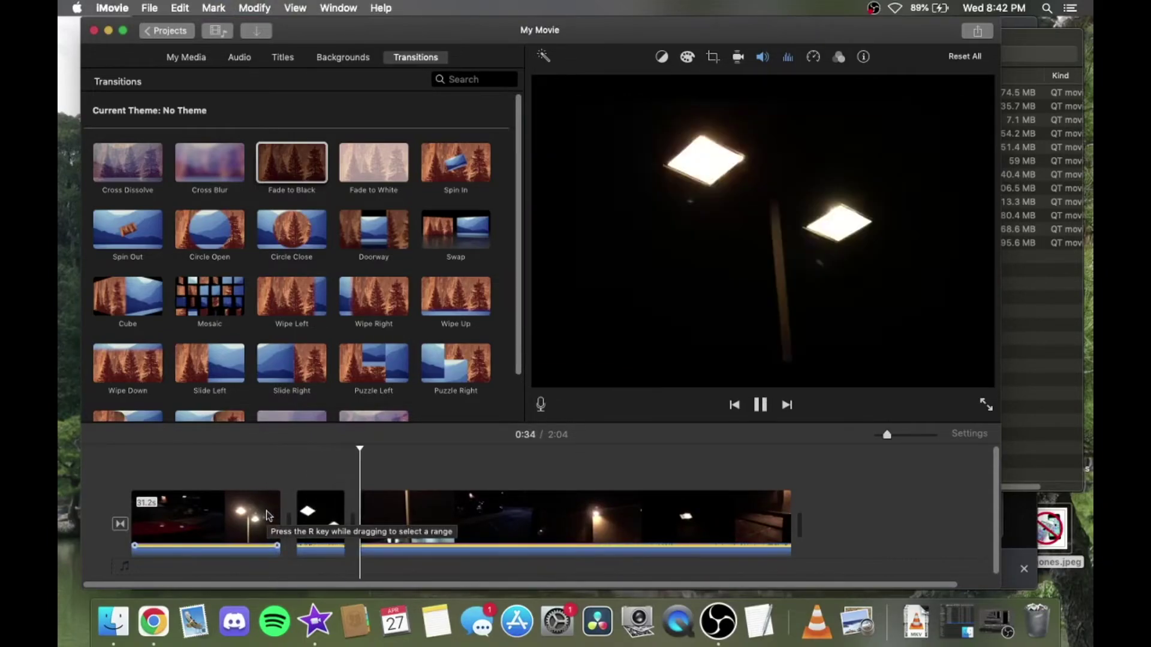
key(space)
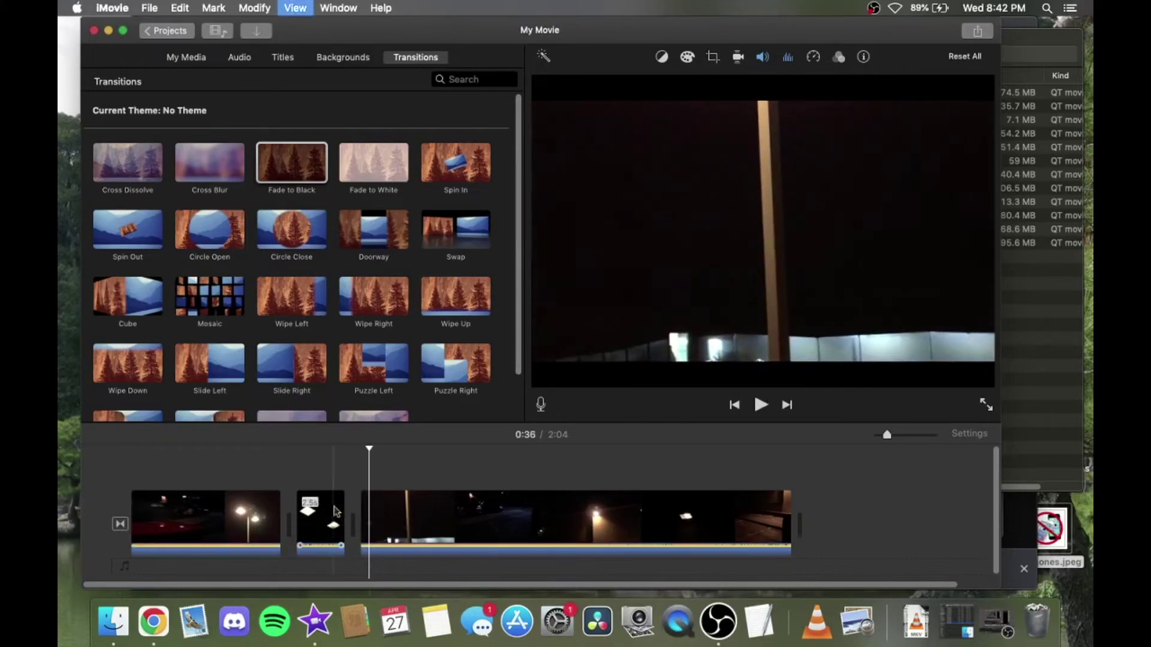
click(327, 514)
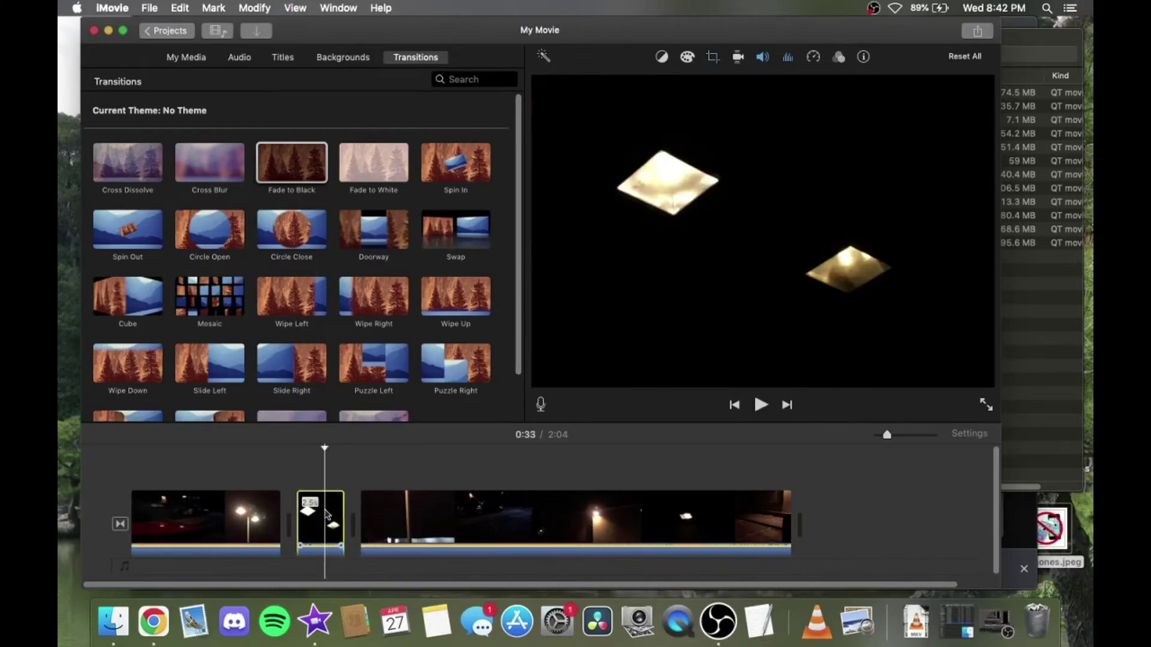
key(Delete)
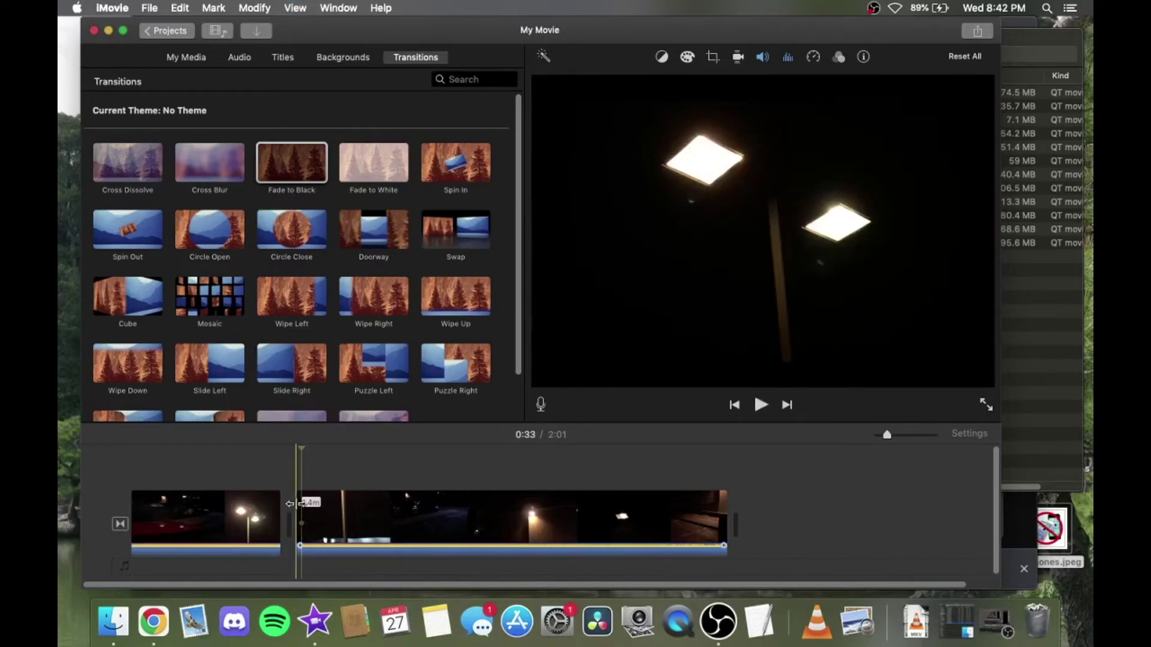
Split off and delete a short sliver at the start of the second clip, then play back the cut
scroll(289, 504, up, 5)
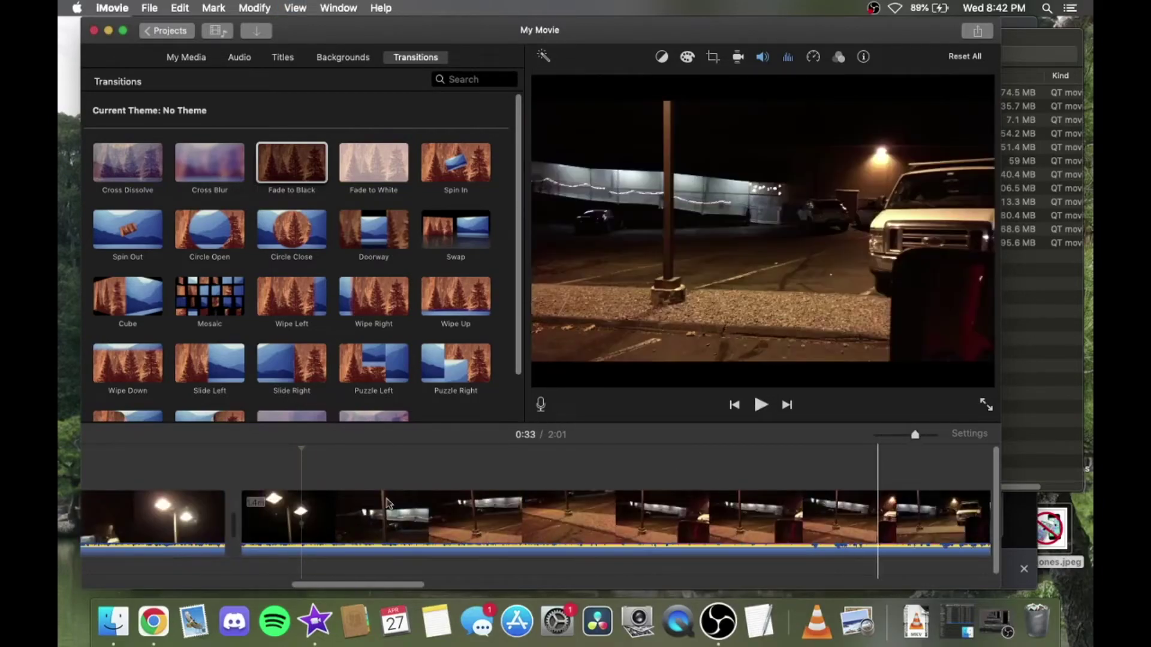
click(266, 532)
key(alt+f)
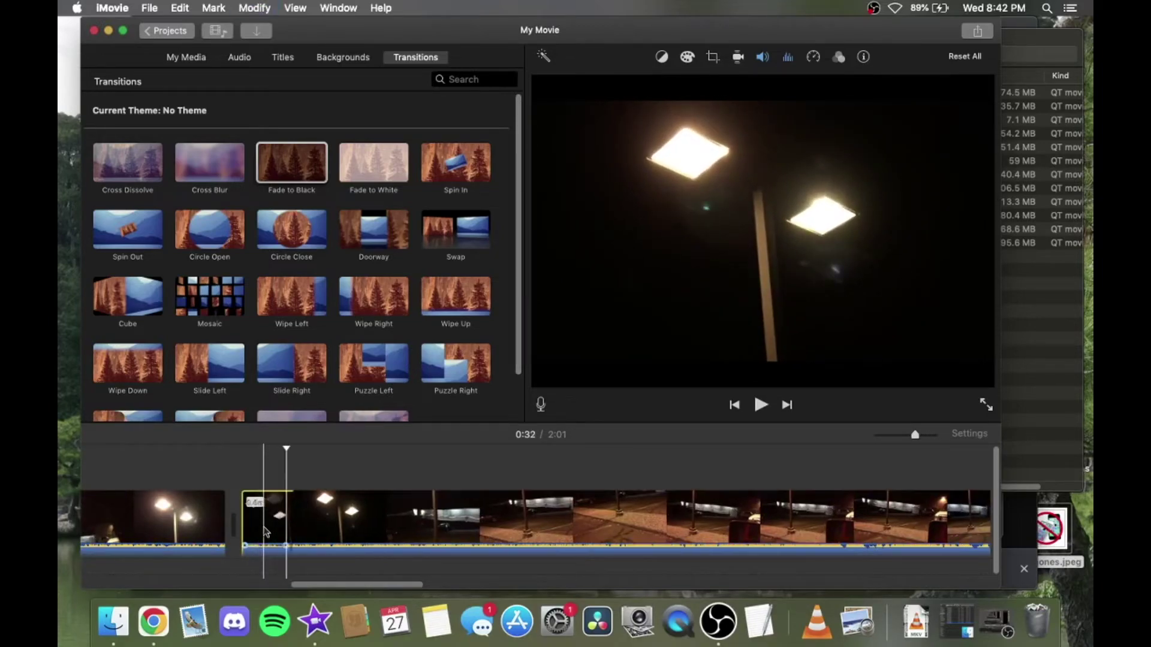
key(Delete)
key(space)
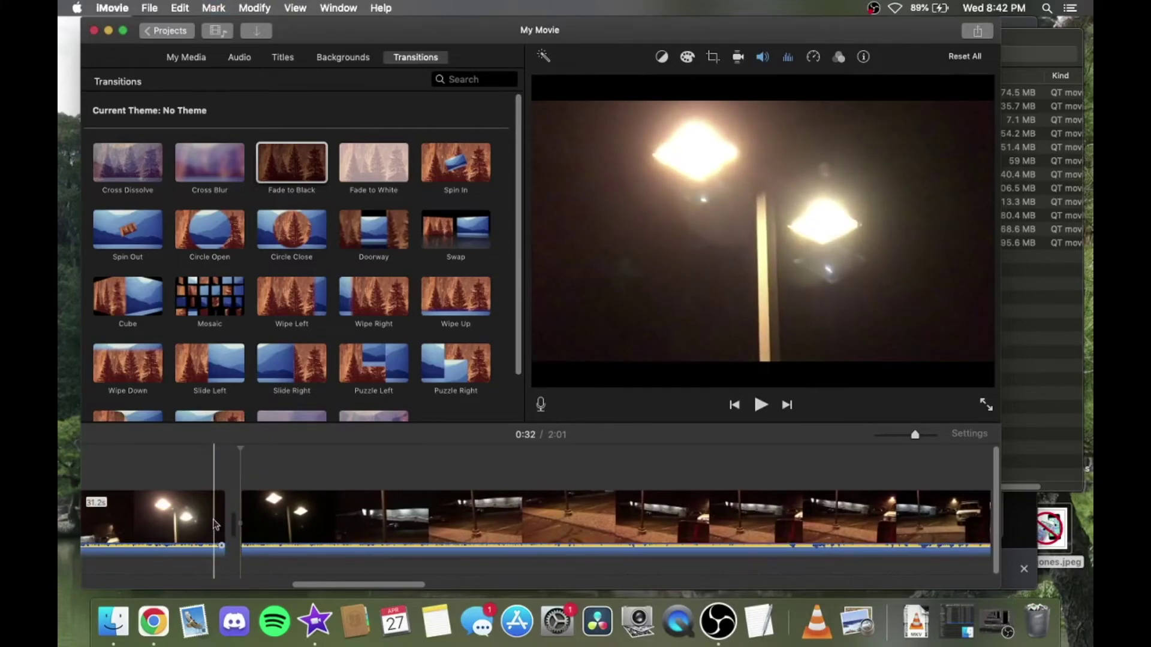
key(space)
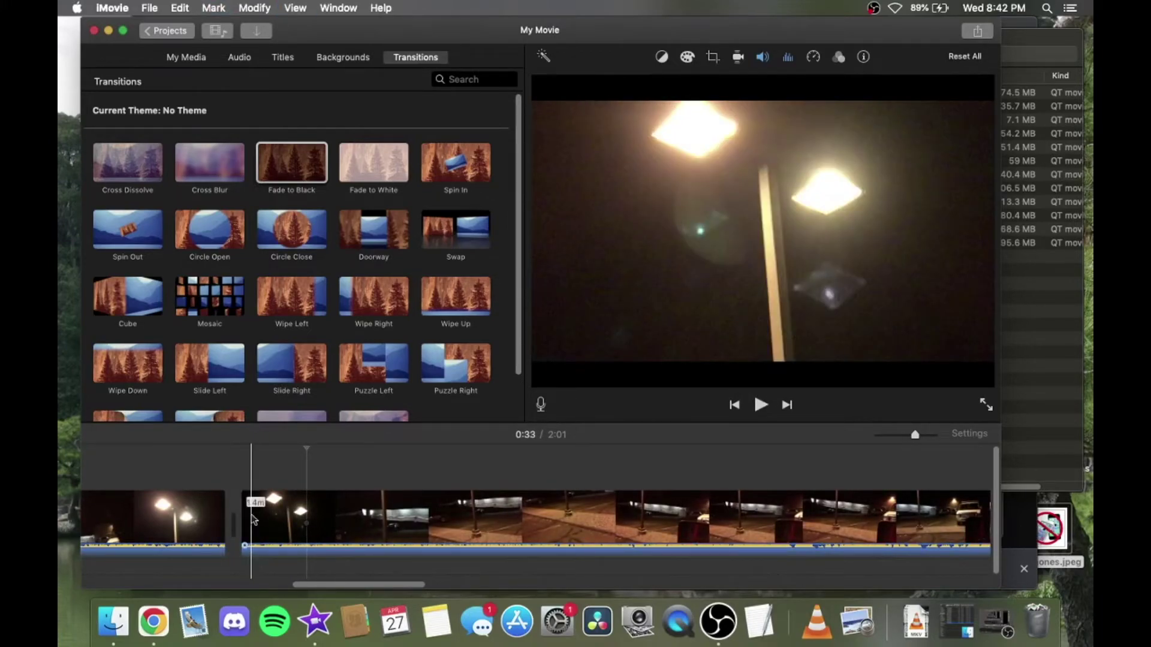
Replay the cut point, then split off and delete another 0.4-second piece at the clip's start
key(space)
key(super+b)
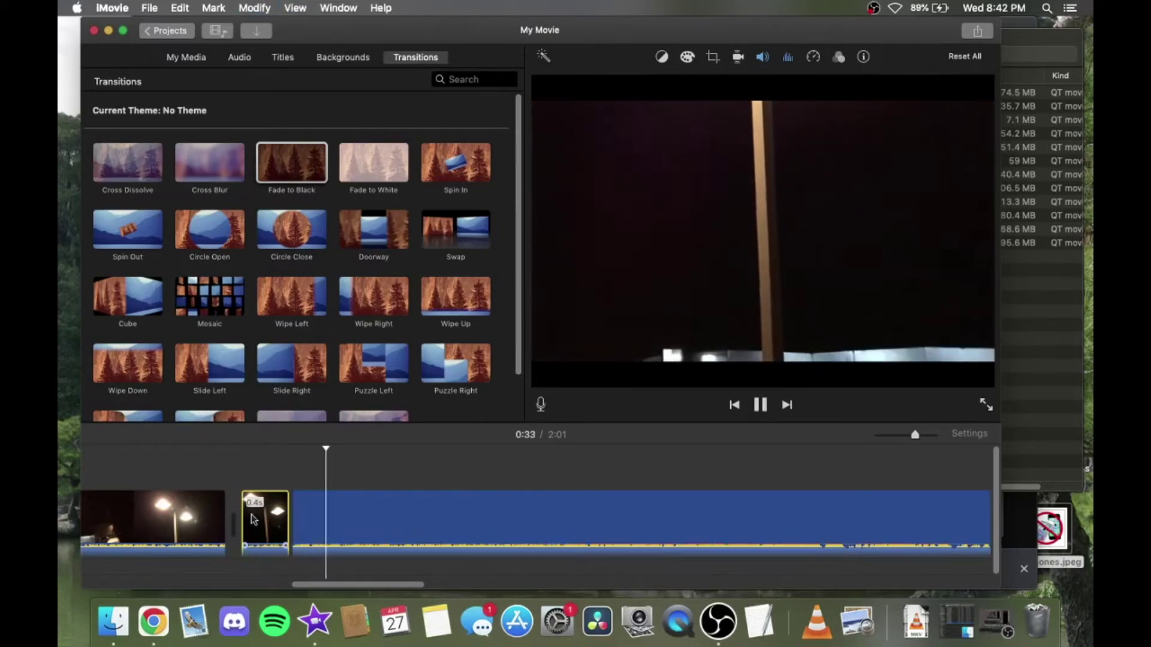
key(space)
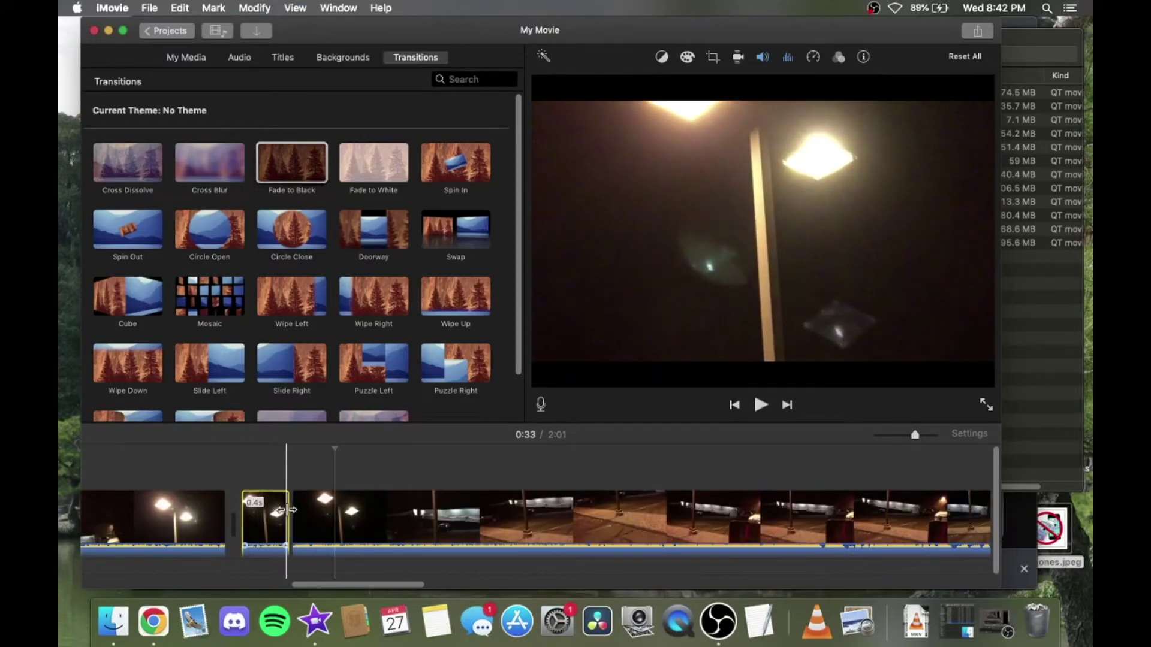
key(Delete)
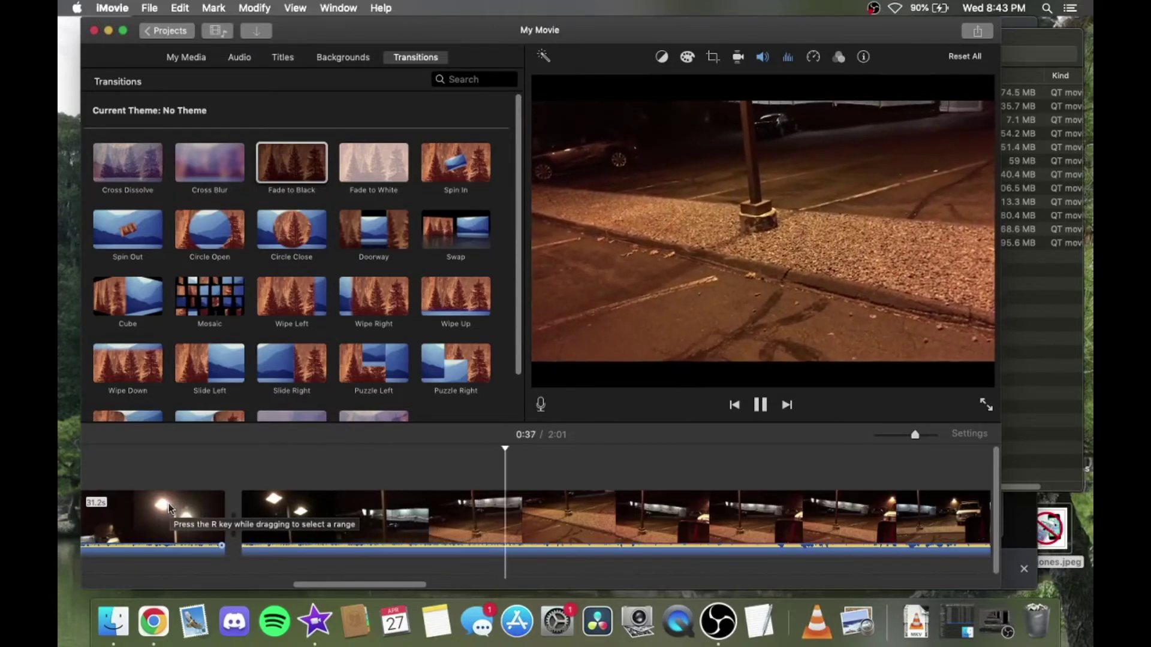
Raise the volume during playback and zoom the timeline out to show the whole 2:01 movie
key(XF86AudioRaiseVolume)
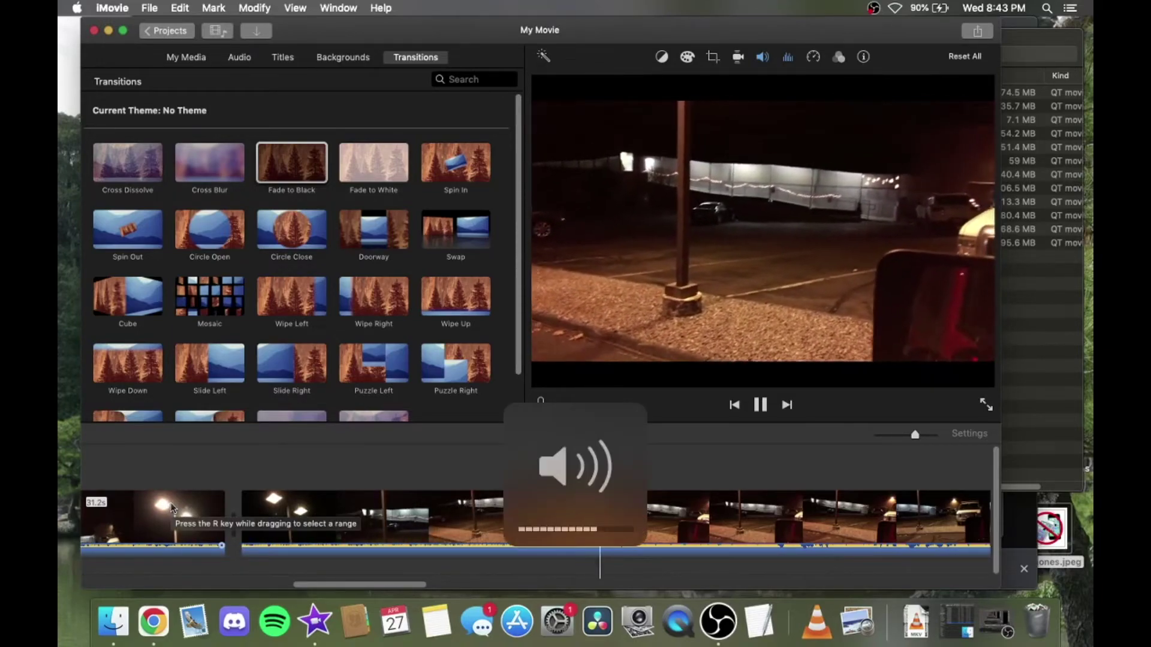
key(XF86AudioRaiseVolume)
key(XF86AudioRaiseVolume)
key(XF86AudioRaiseVolume)
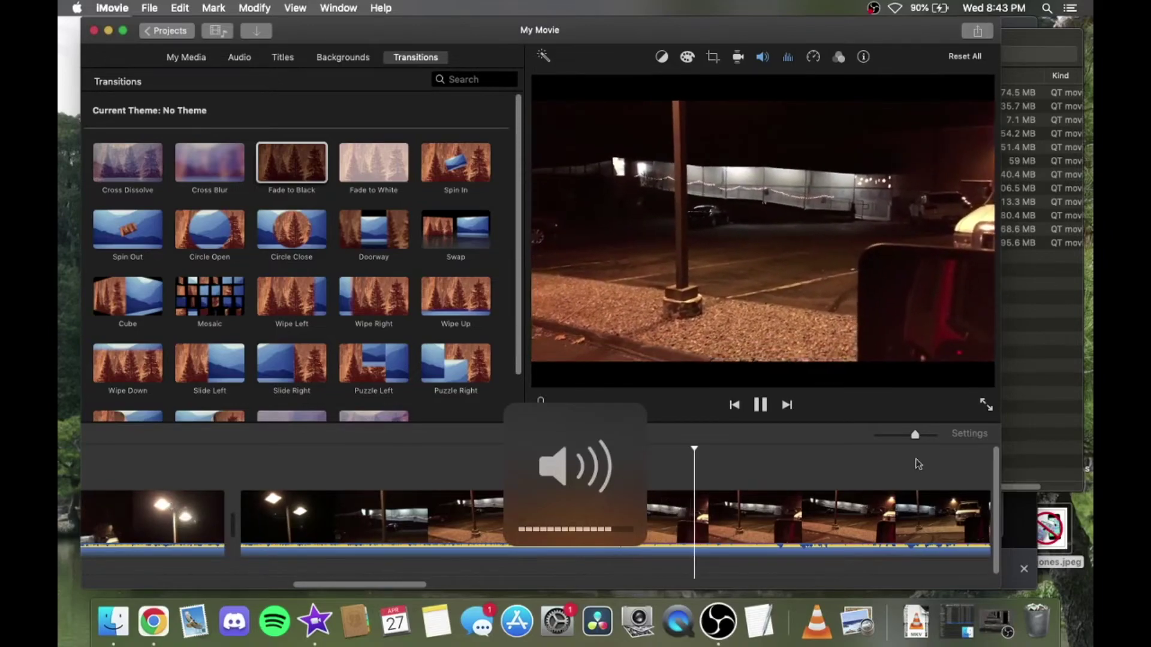
click(889, 435)
key(XF86AudioRaiseVolume)
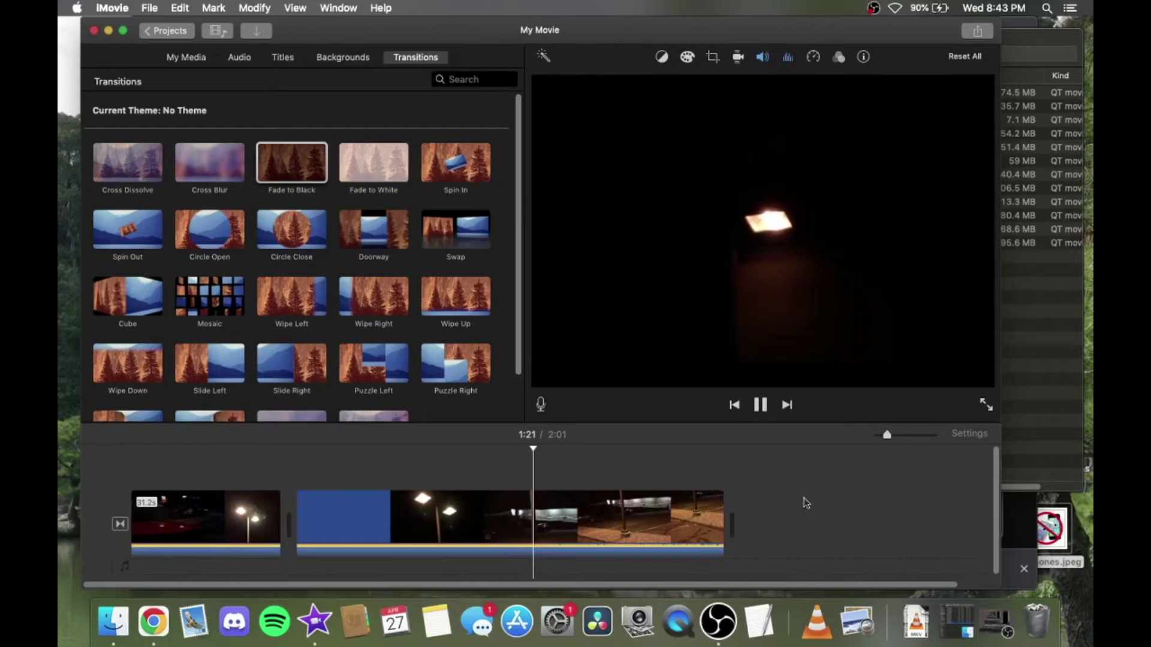
Split the second clip twice and delete the 38.4-second middle stretch, leaving a 1:22 movie
key(space)
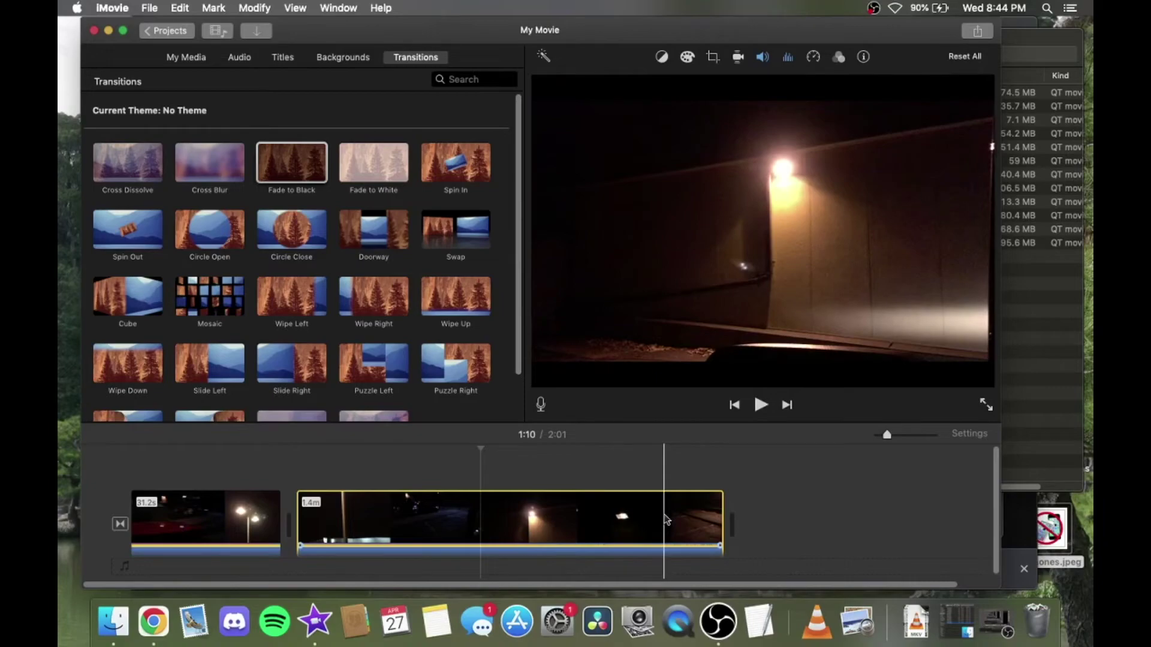
key(super+b)
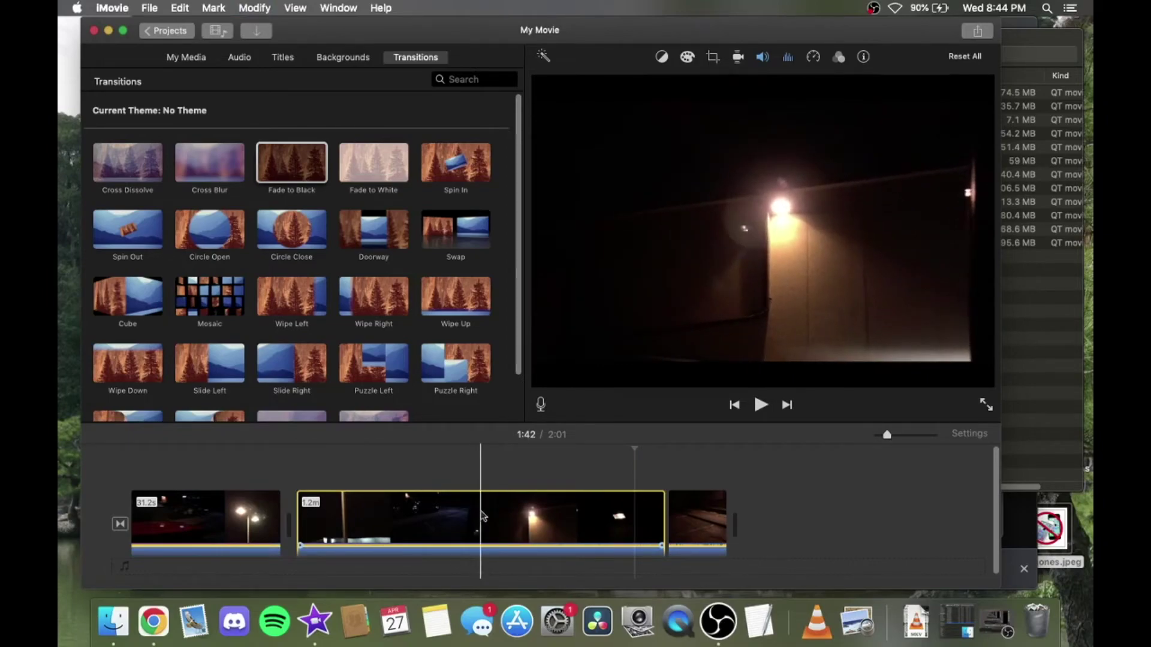
key(super+b)
key(Delete)
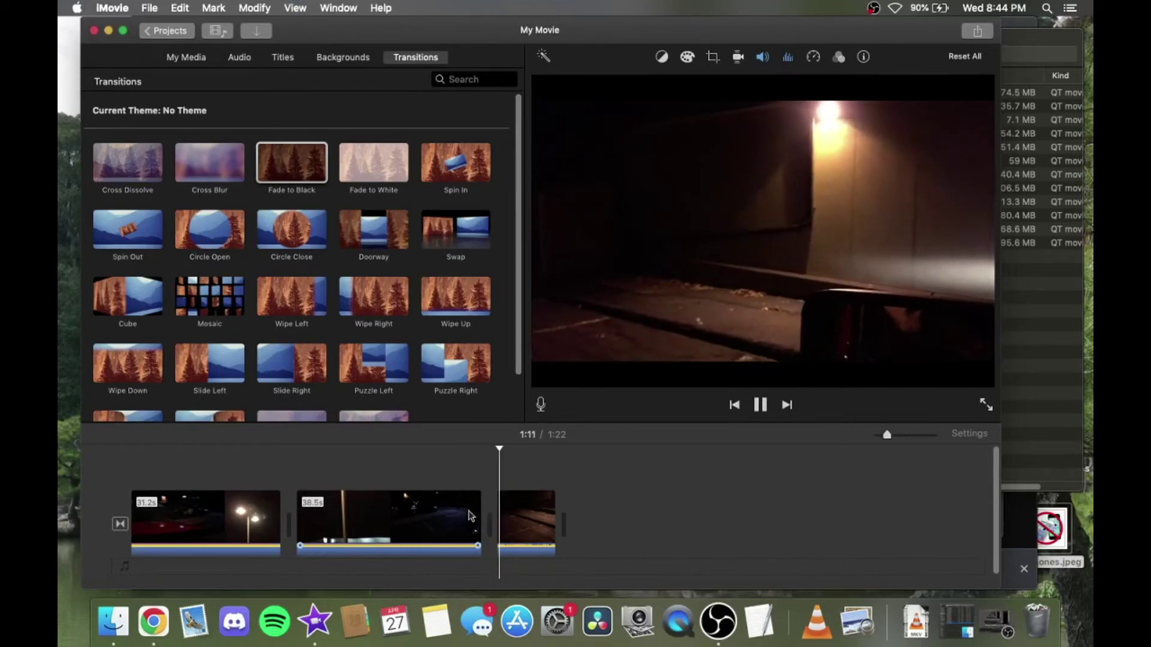
click(491, 508)
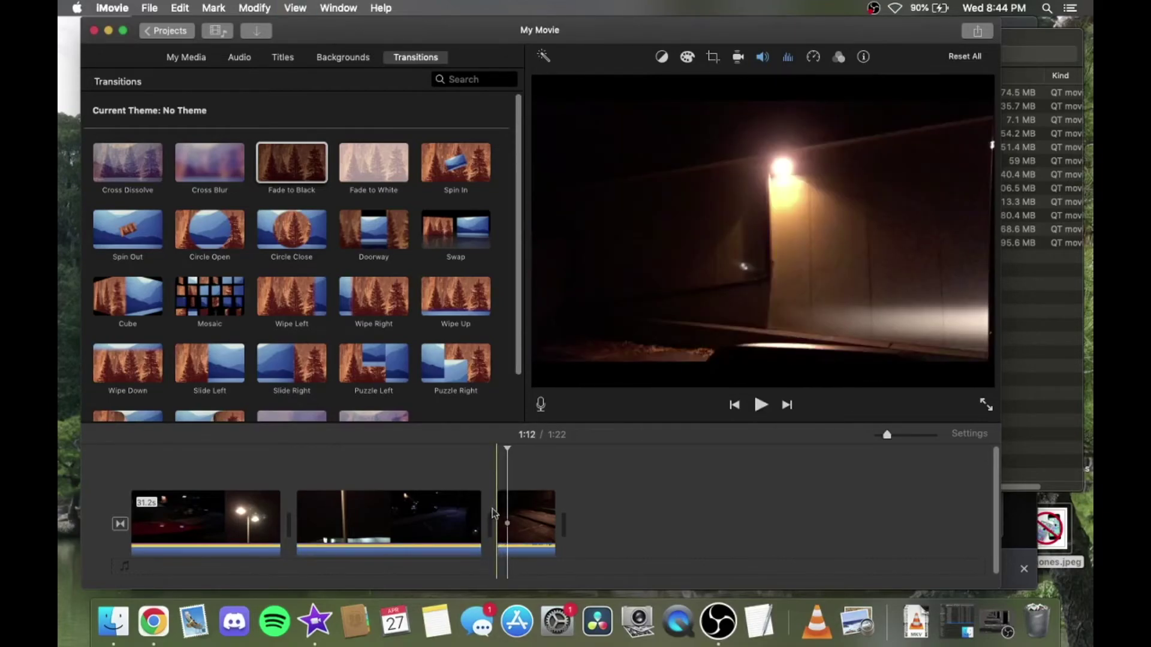
click(466, 513)
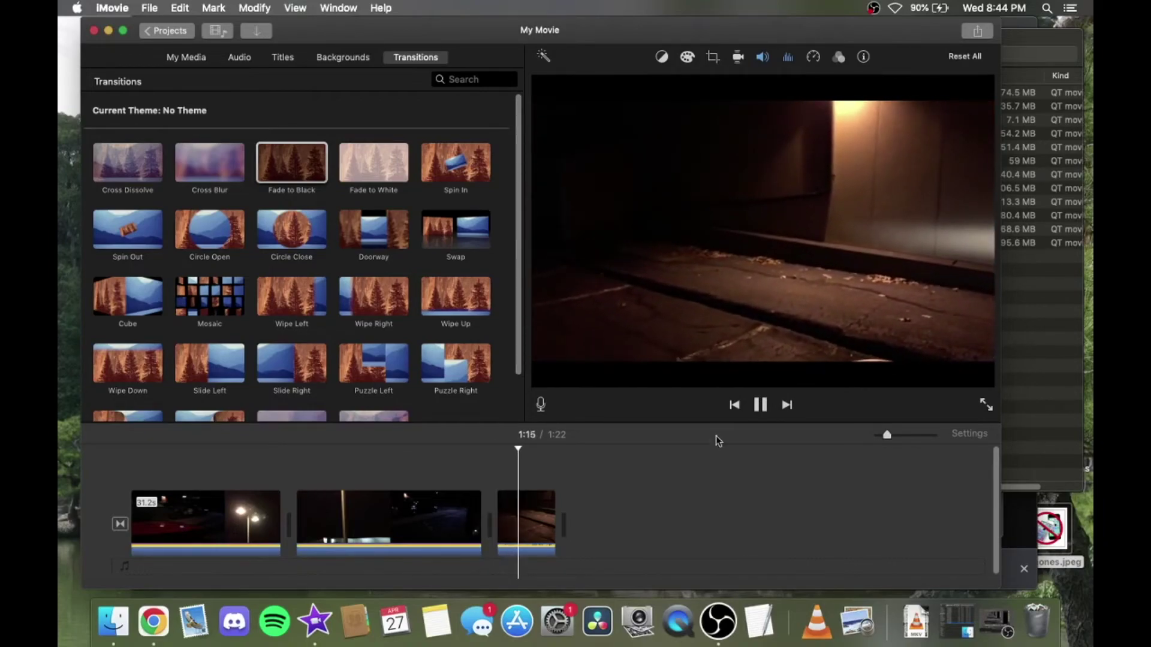
Quick Look PDAS2697.MOV, QWOM7156.MOV, QZJO0175.MOV and XCXE6481.MOV, skimming through their footage
click(1068, 328)
click(740, 179)
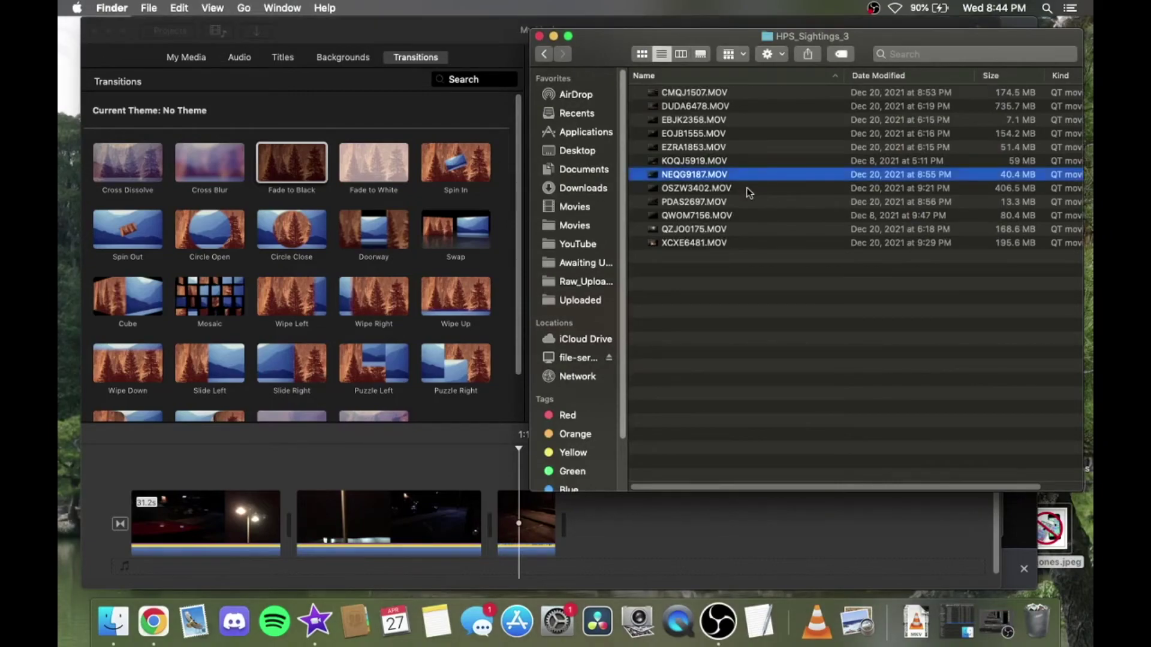
key(Down)
key(Down)
key(space)
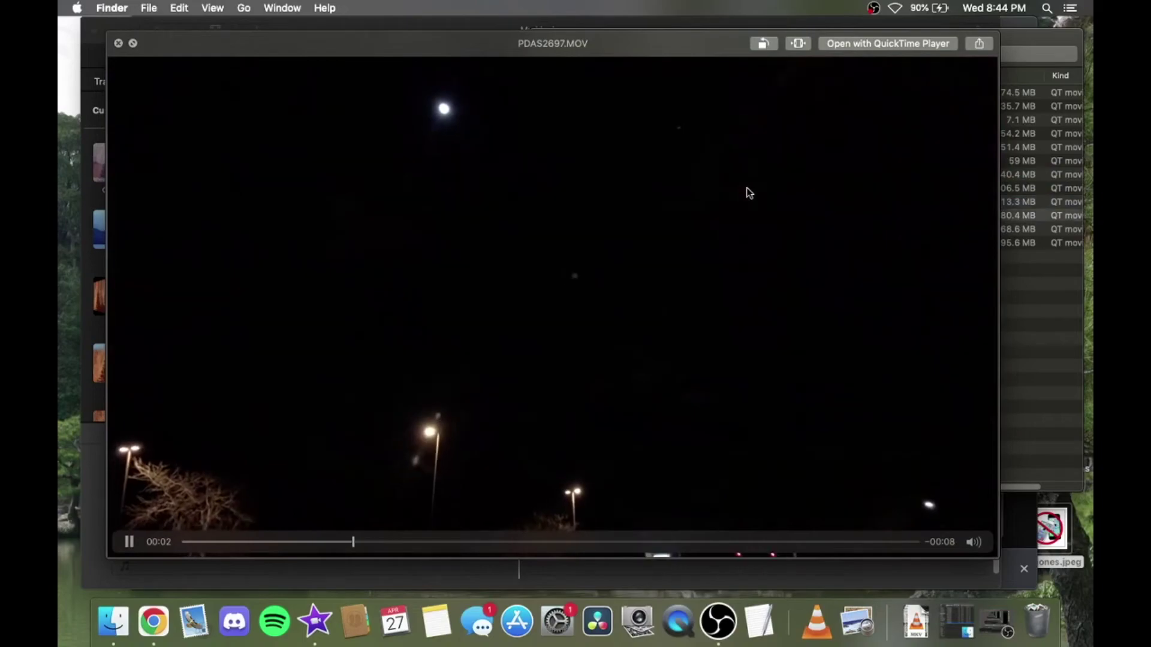
key(Down)
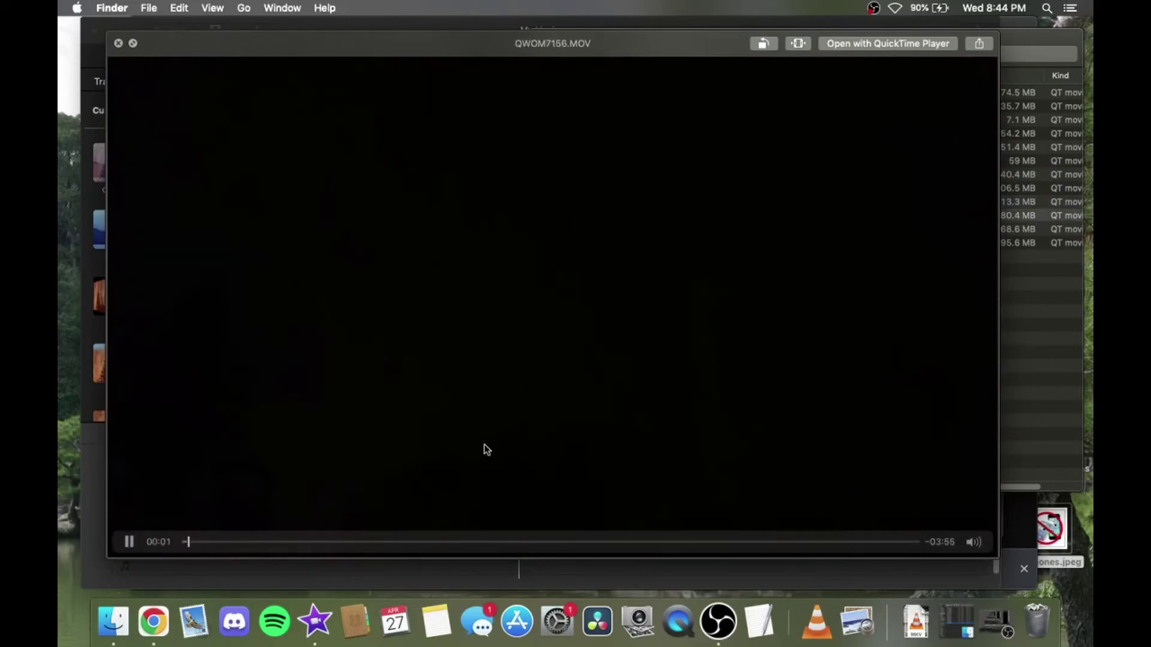
drag(535, 536, 740, 532)
key(Down)
drag(665, 532, 621, 534)
key(Down)
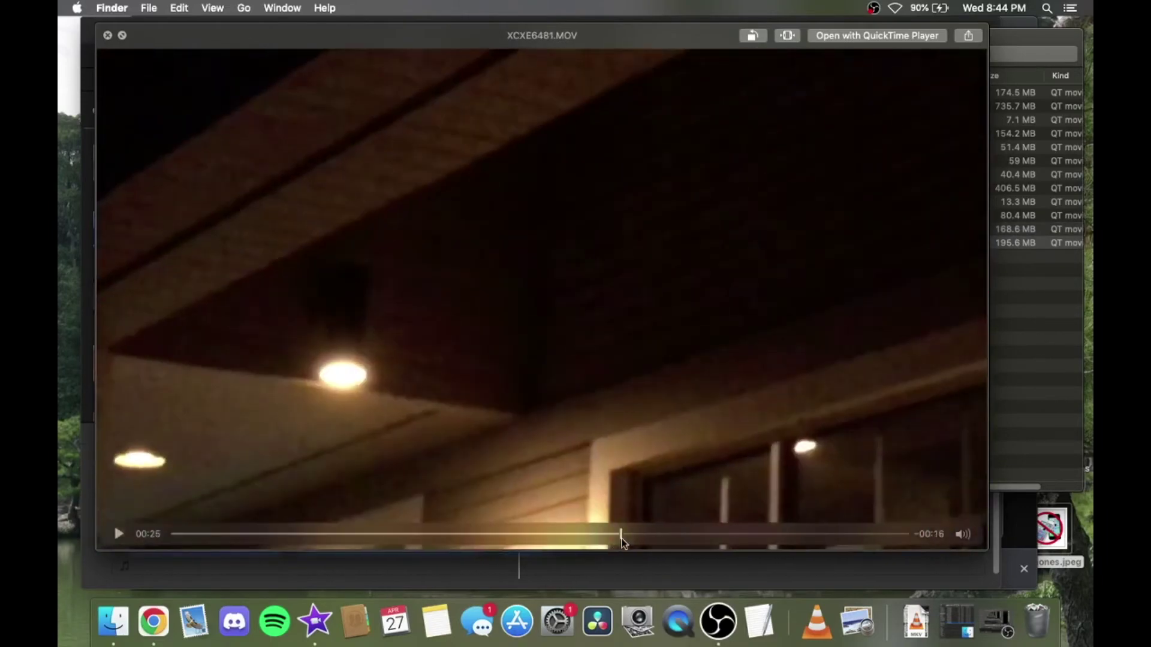
Step back up through NEQG9187, KOQJ5919, EZRA1853 and DUDA6478, finishing on CMQJ1507.MOV
key(Up)
key(Up)
key(Up)
key(Up)
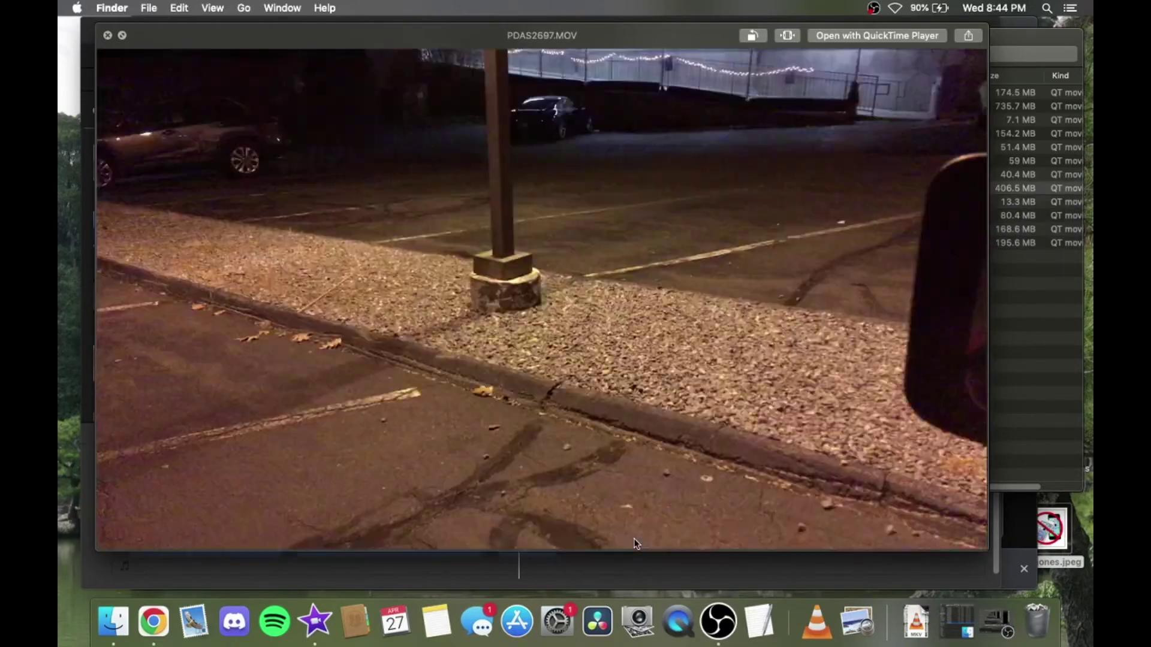
key(Up)
mouse_move(618, 538)
mouse_down()
mouse_move(548, 532)
mouse_move(623, 537)
mouse_up()
key(Up)
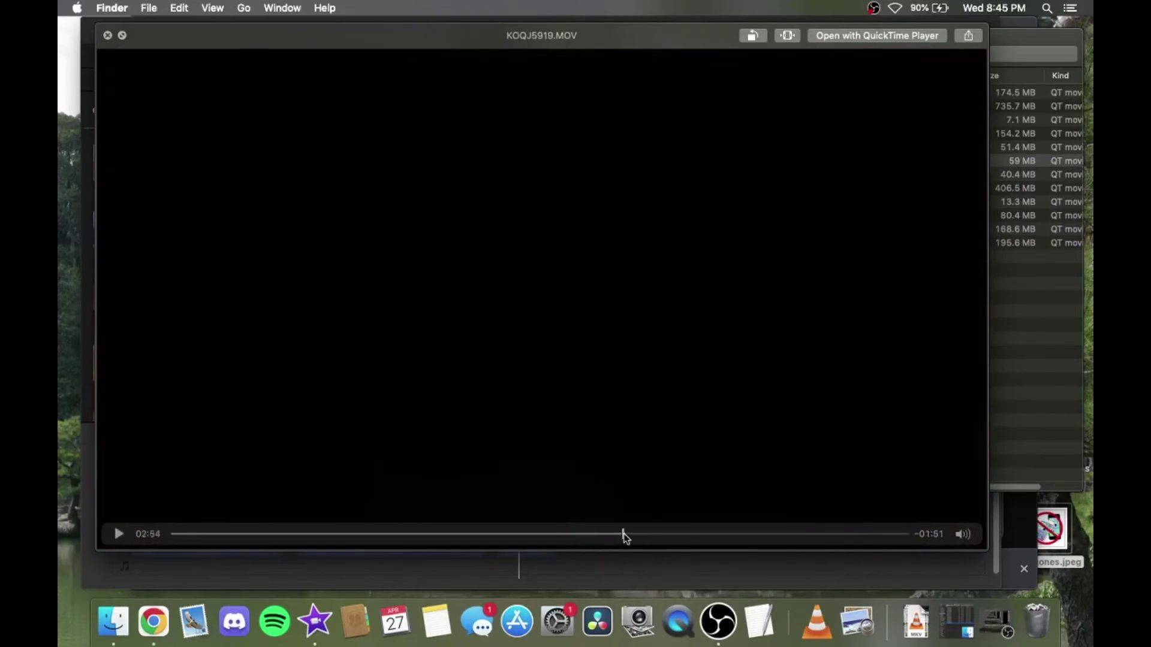
drag(785, 543, 335, 535)
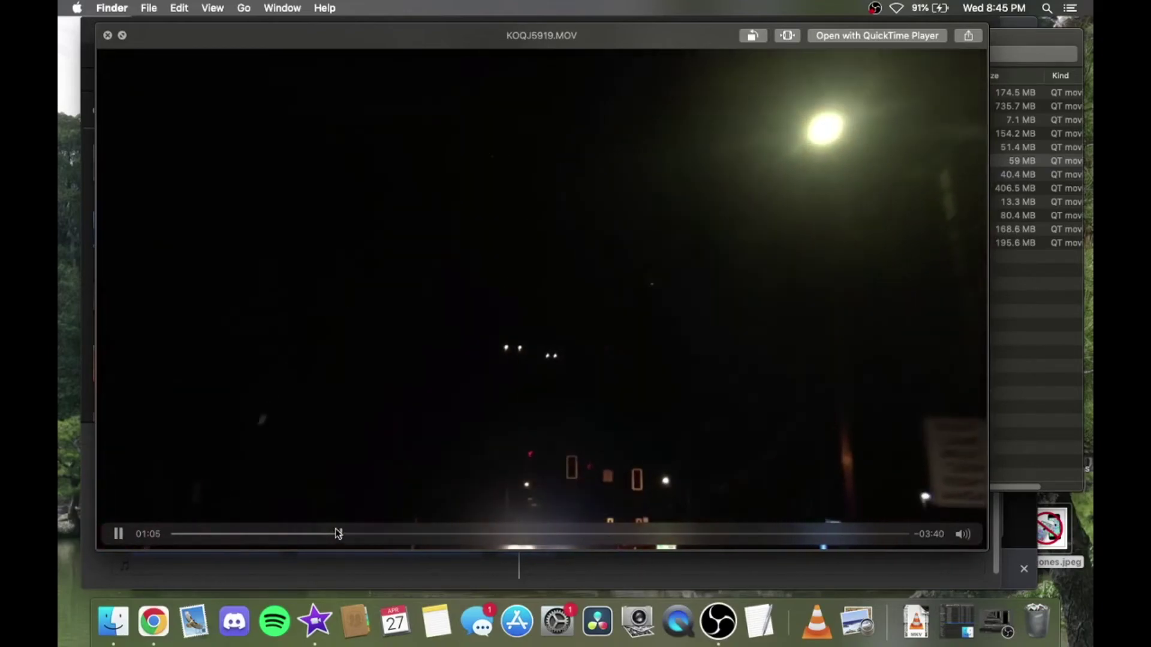
drag(339, 533, 363, 536)
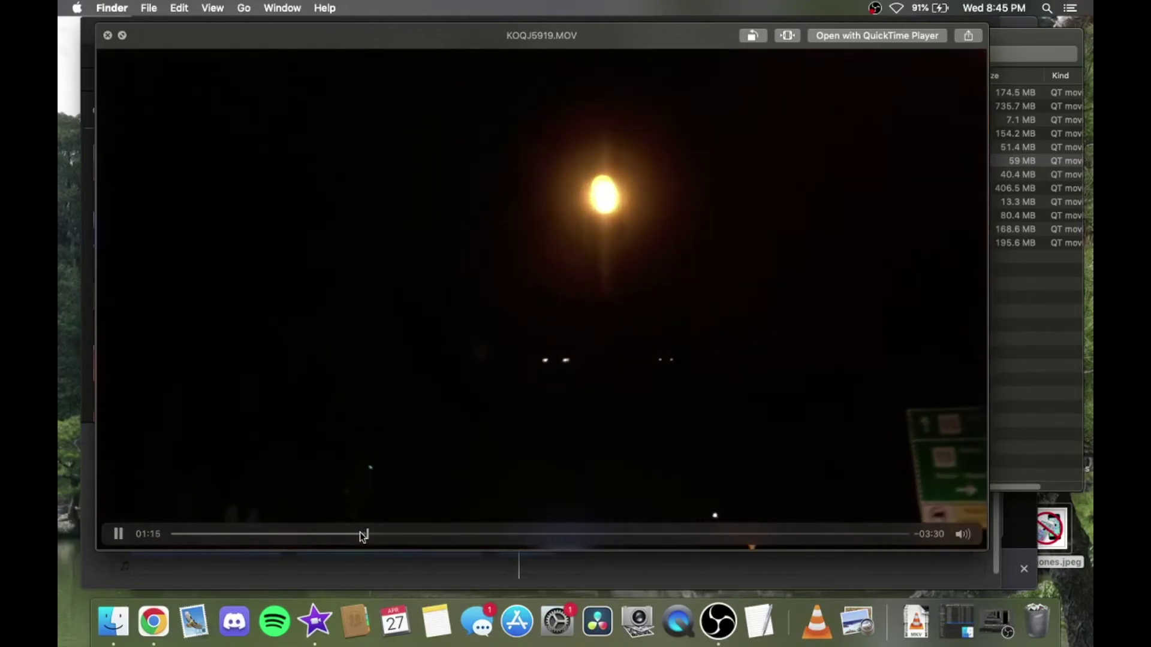
key(Up)
key(Up)
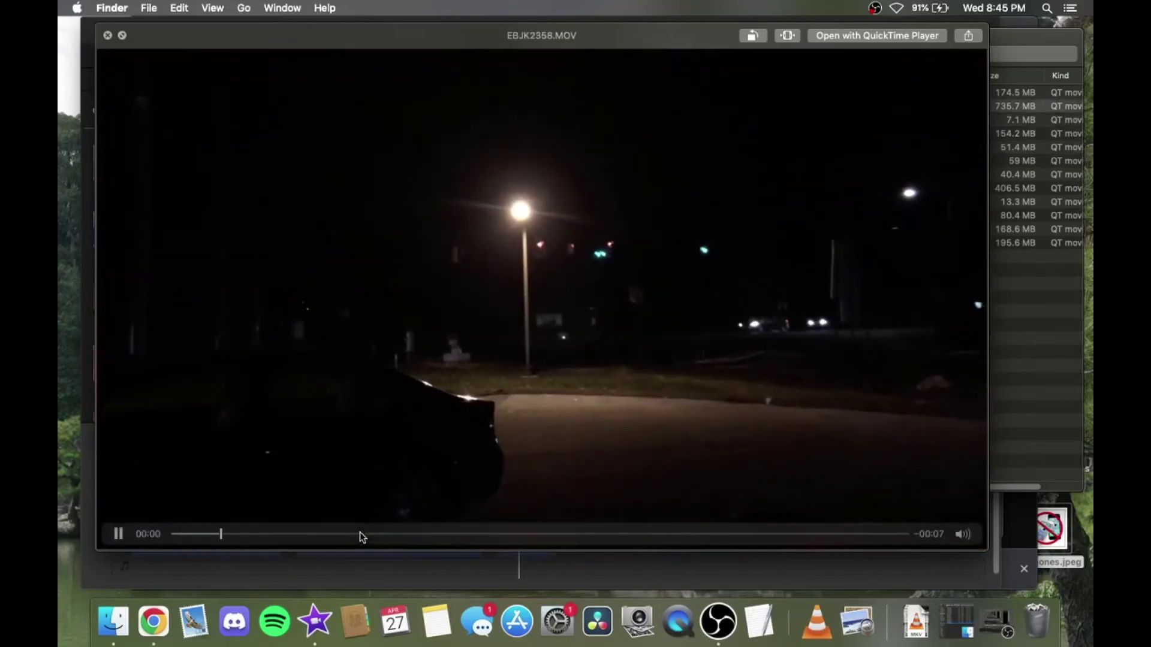
key(Up)
key(Up)
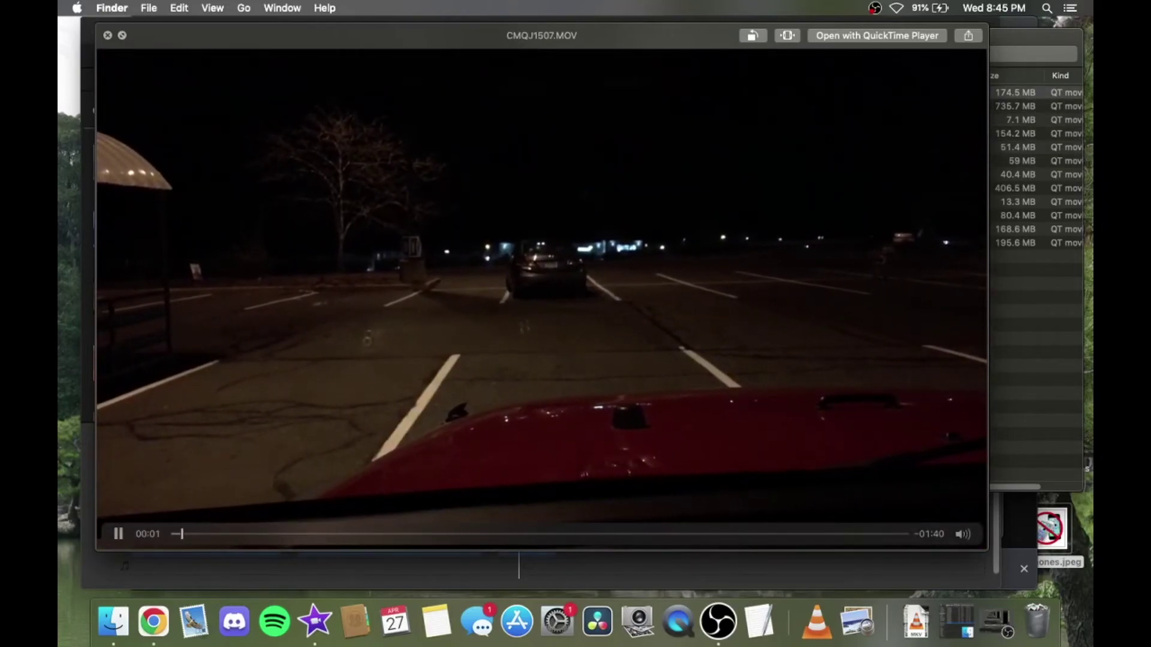
key(space)
Back in iMovie, zoom in and trim the end of the final clip shorter
click(509, 547)
key(space)
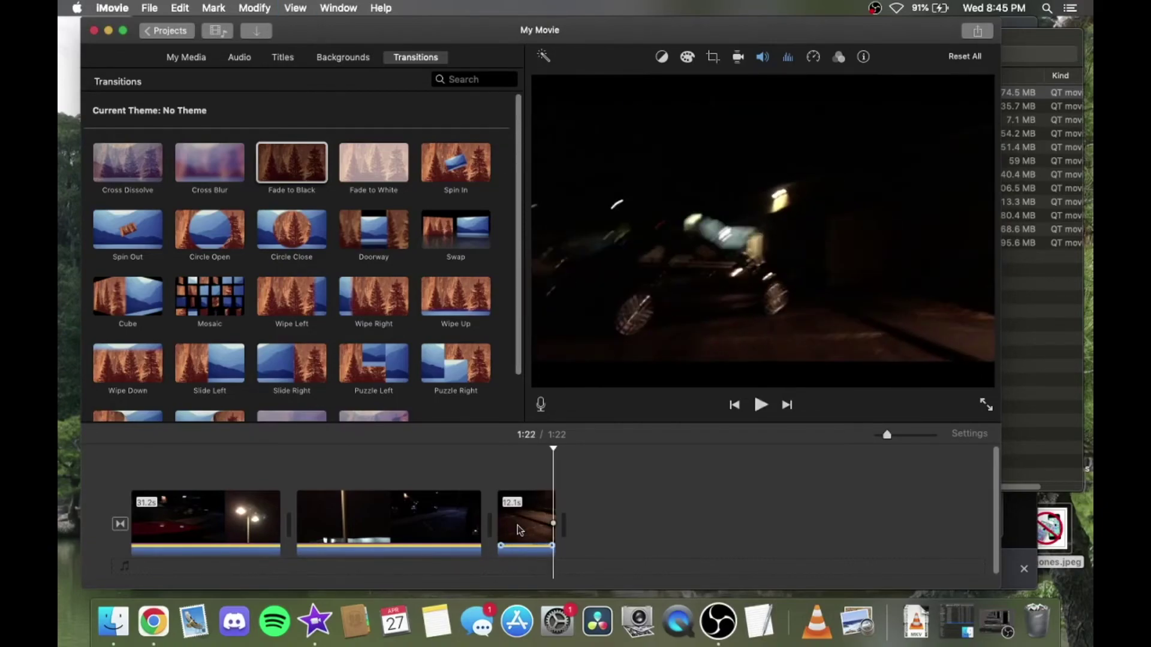
drag(887, 435, 905, 435)
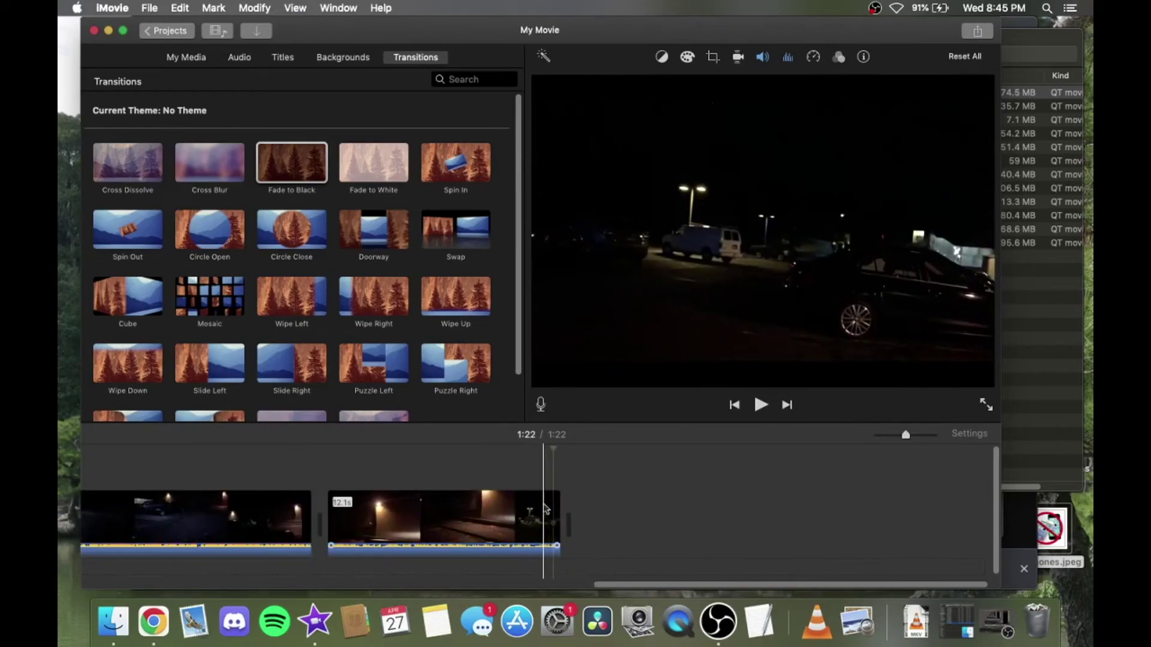
drag(548, 508, 559, 513)
Add a Fade to Black transition at the movie's end and play the movie from the beginning
mouse_move(309, 157)
mouse_down()
mouse_move(462, 306)
mouse_move(564, 495)
mouse_up()
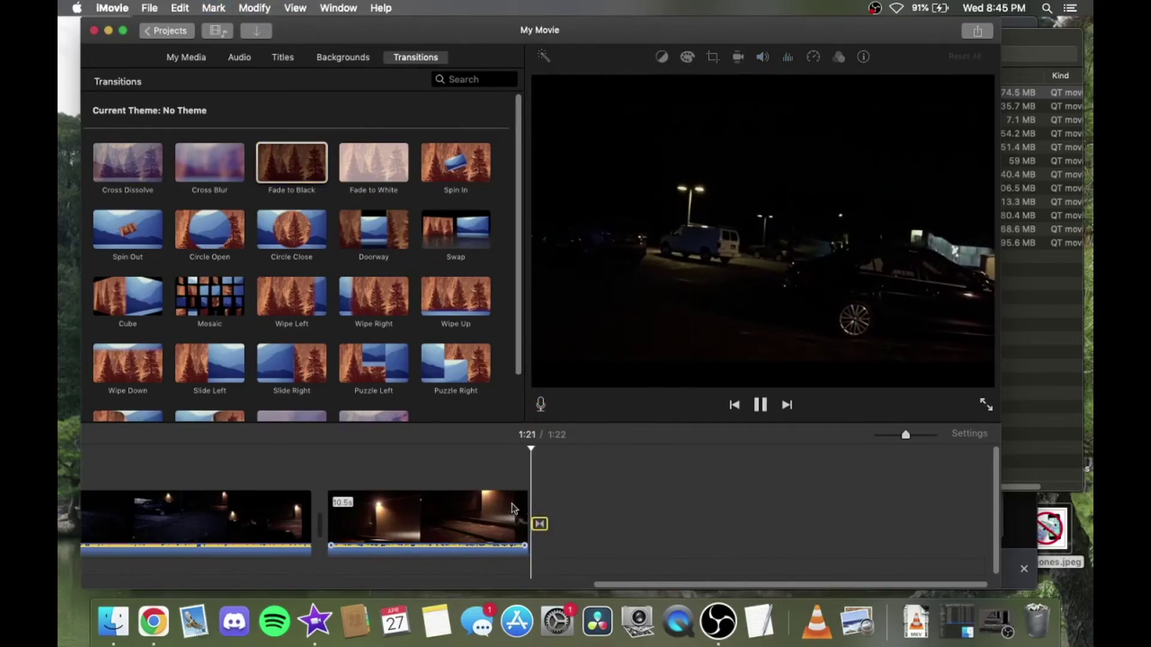
scroll(425, 512, left, 5)
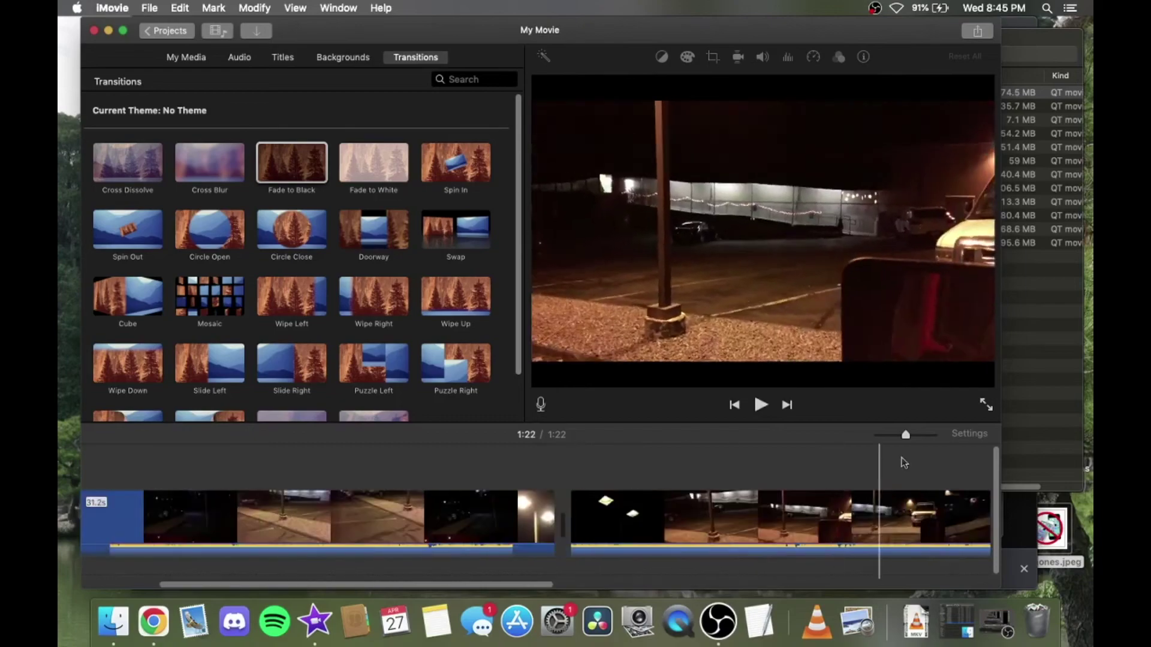
drag(903, 434, 887, 434)
key(backslash)
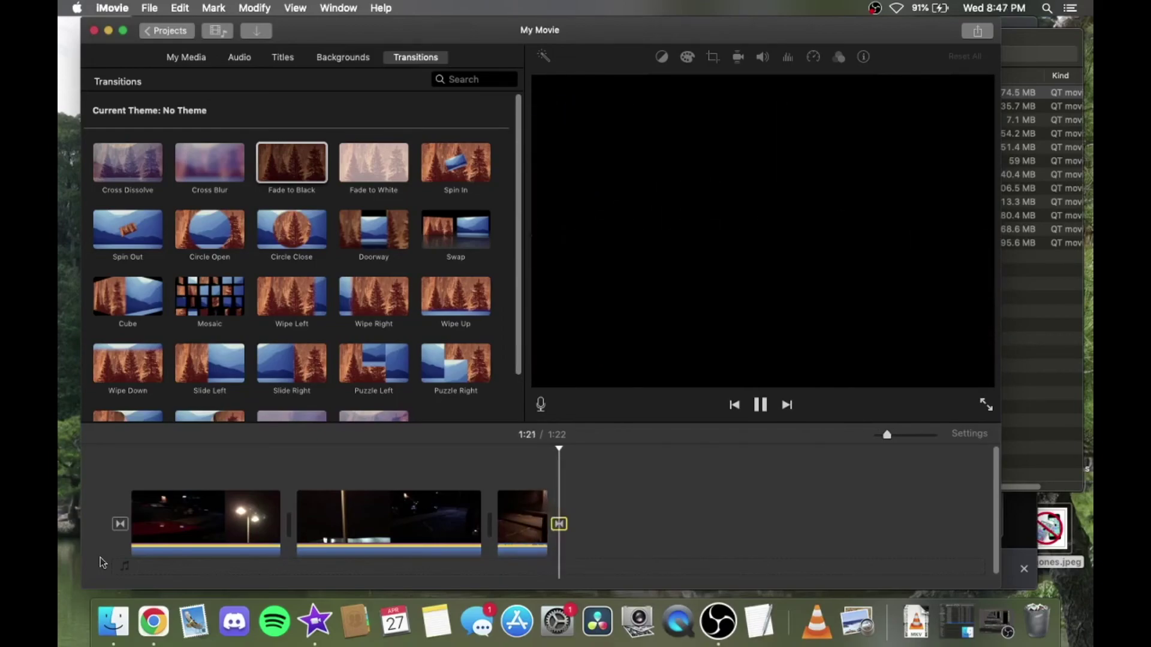
Name the project 'LED vs HPS parking lot lights' when leaving it for the projects browser
click(165, 33)
text(LED vs HPS parking lot lights)
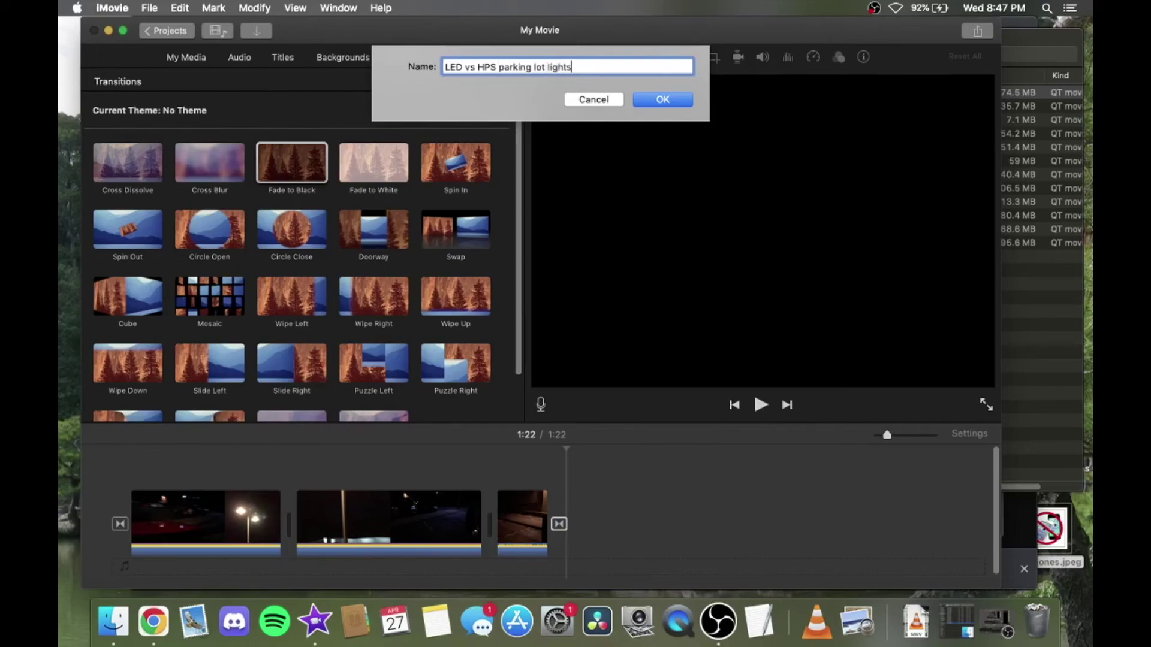
click(675, 103)
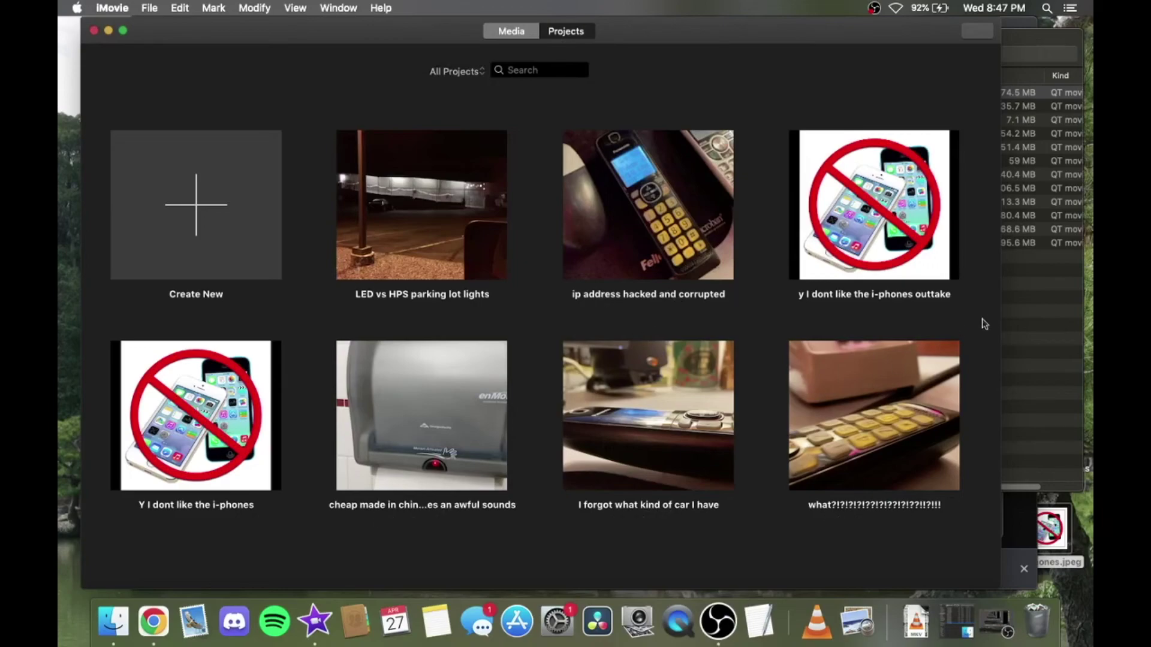
click(1033, 308)
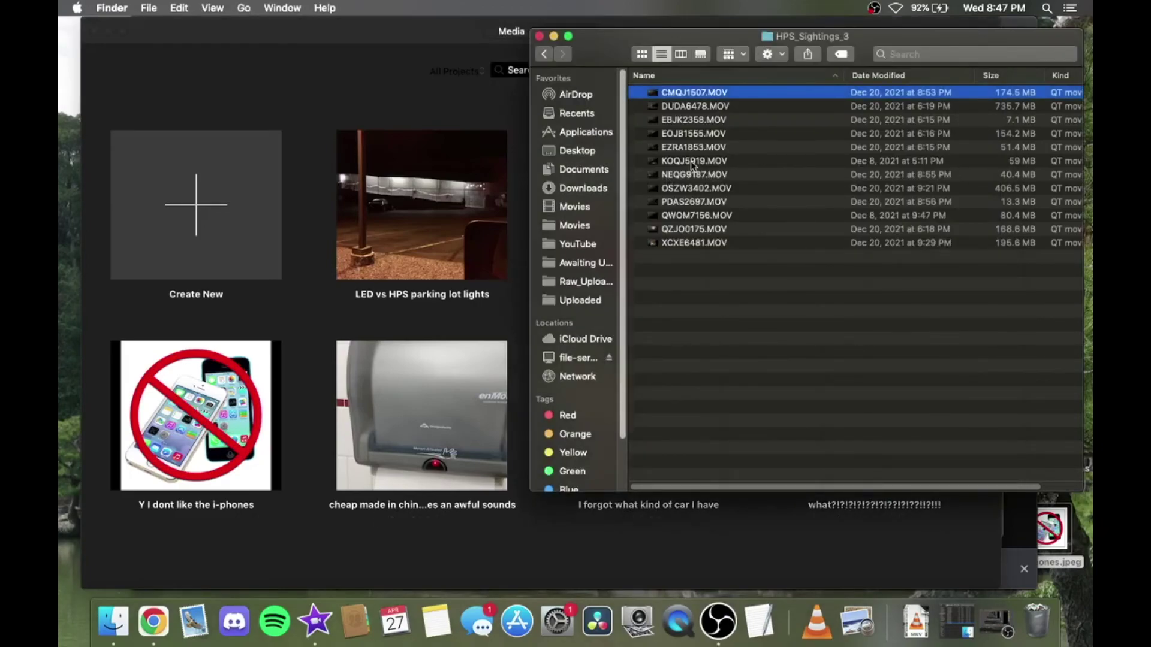
click(699, 242)
click(700, 230)
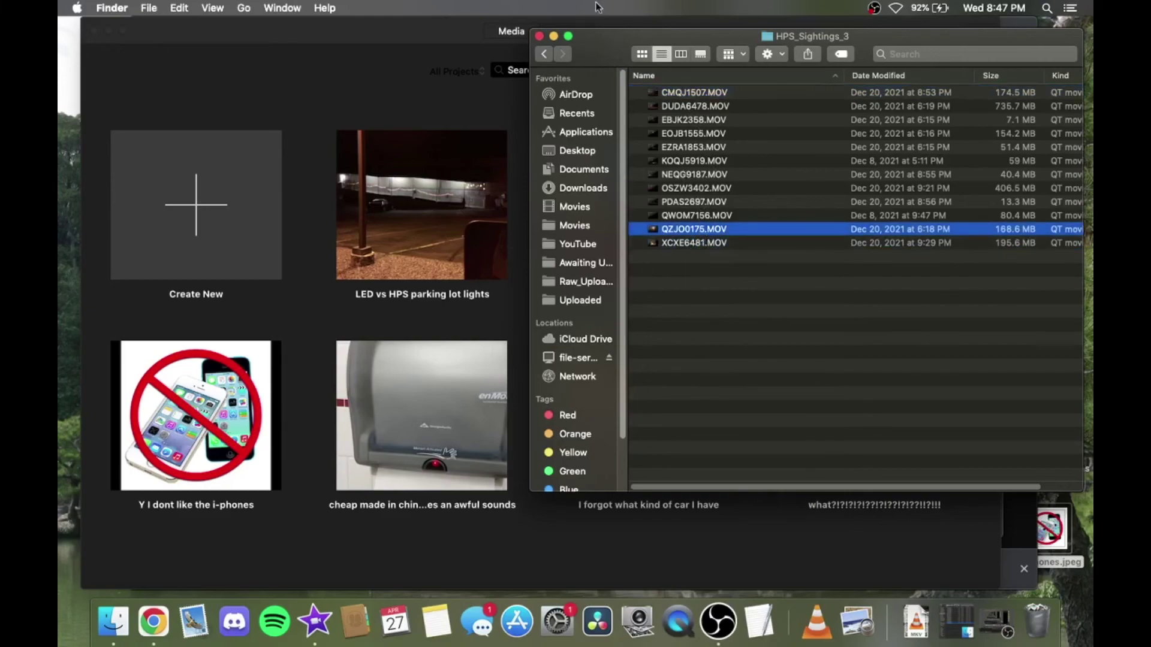
click(543, 56)
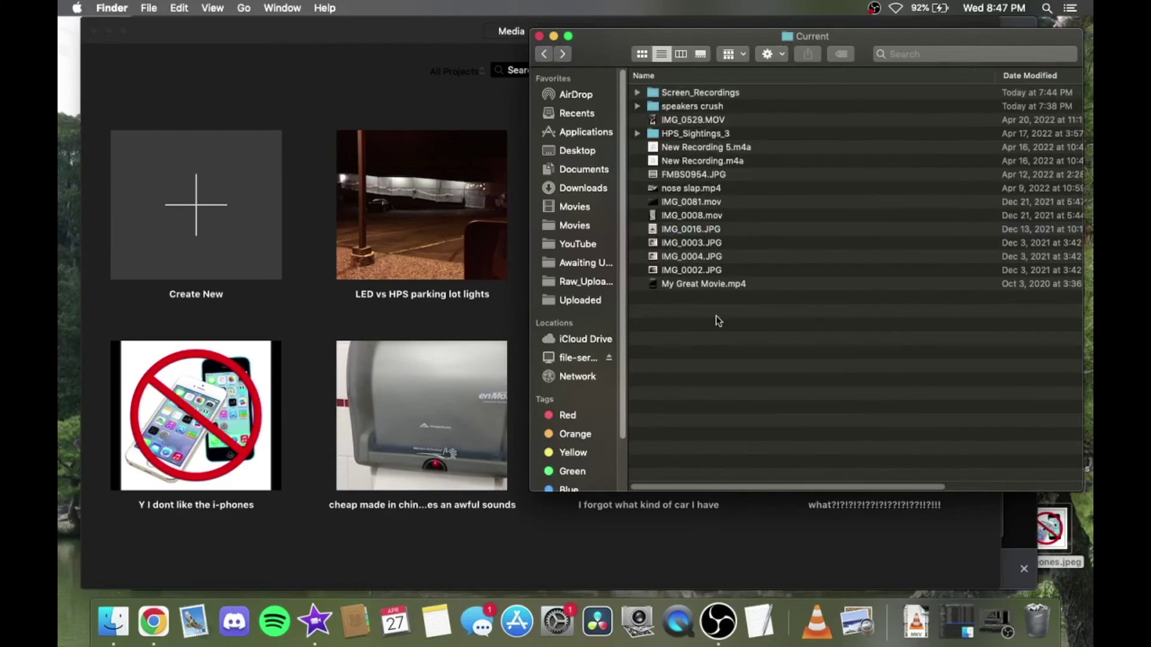
click(536, 568)
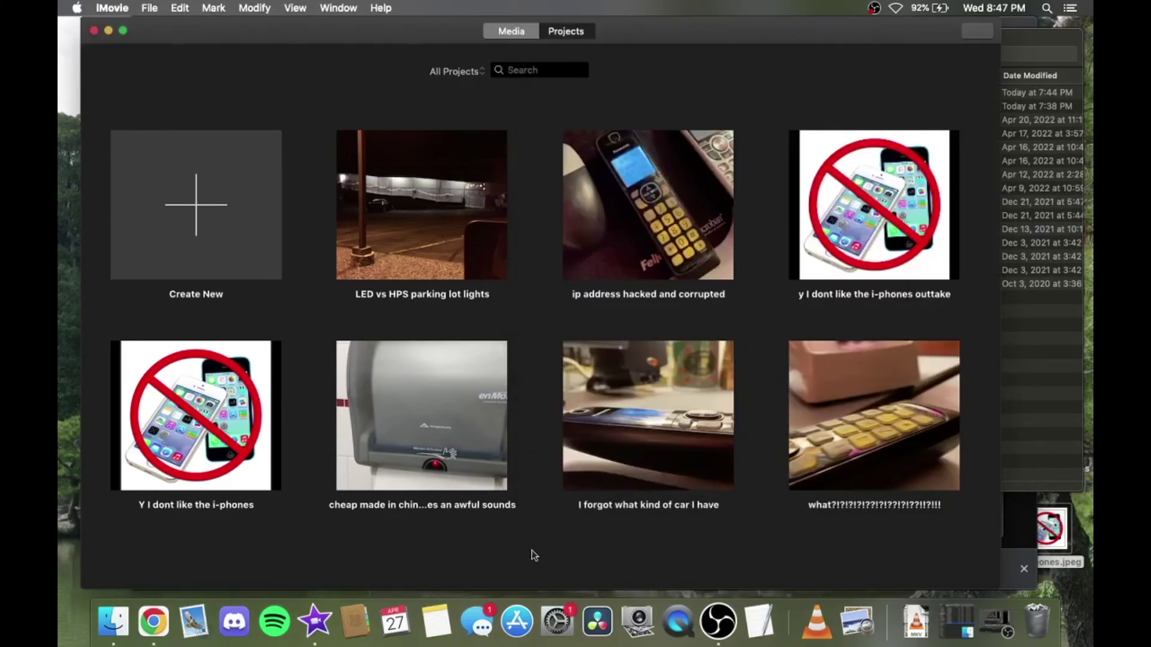
click(114, 621)
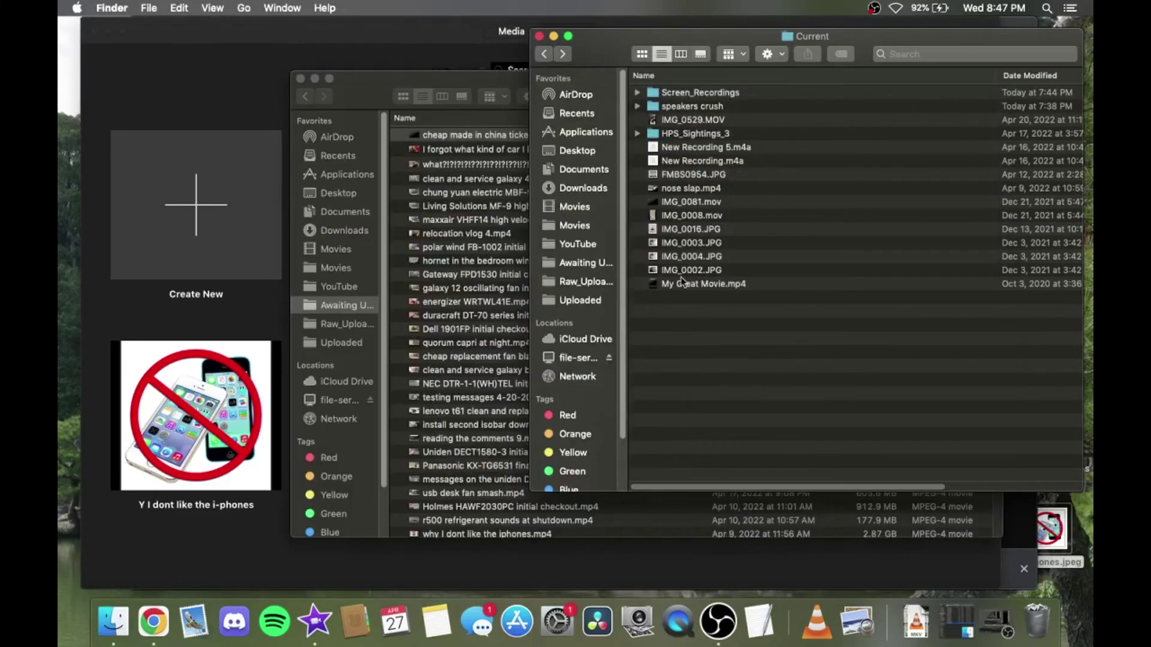
click(386, 102)
click(371, 59)
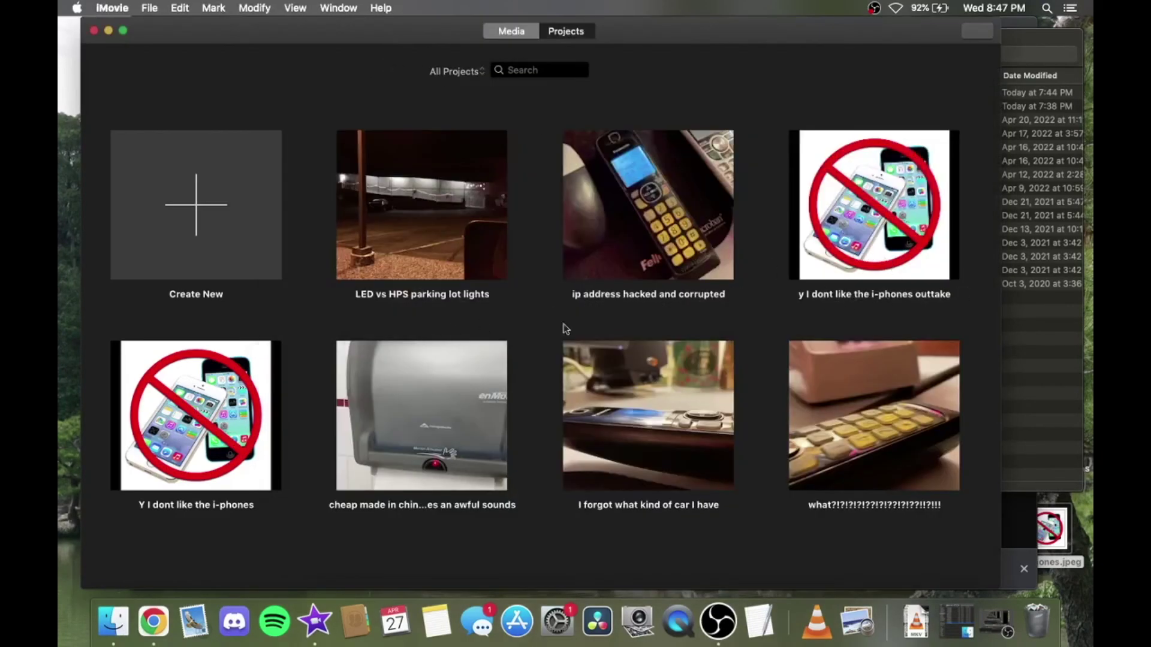
Export the 'Y I dont like the i-phones' project as a file into Awaiting Upload
click(243, 489)
click(265, 505)
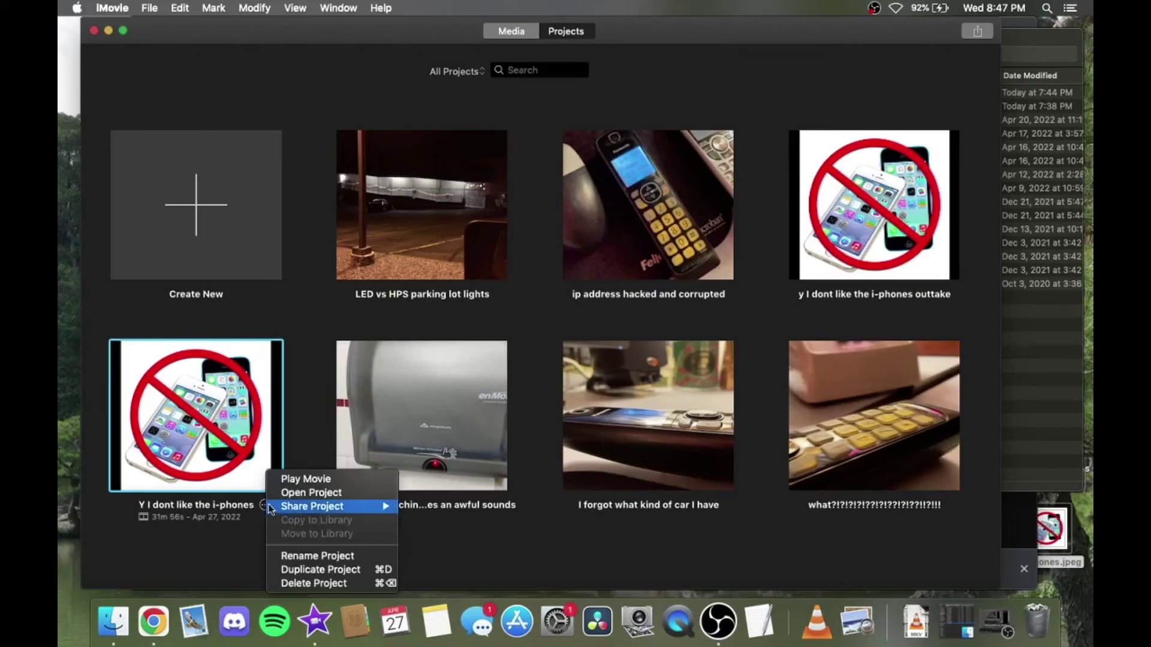
mouse_move(336, 507)
click(437, 577)
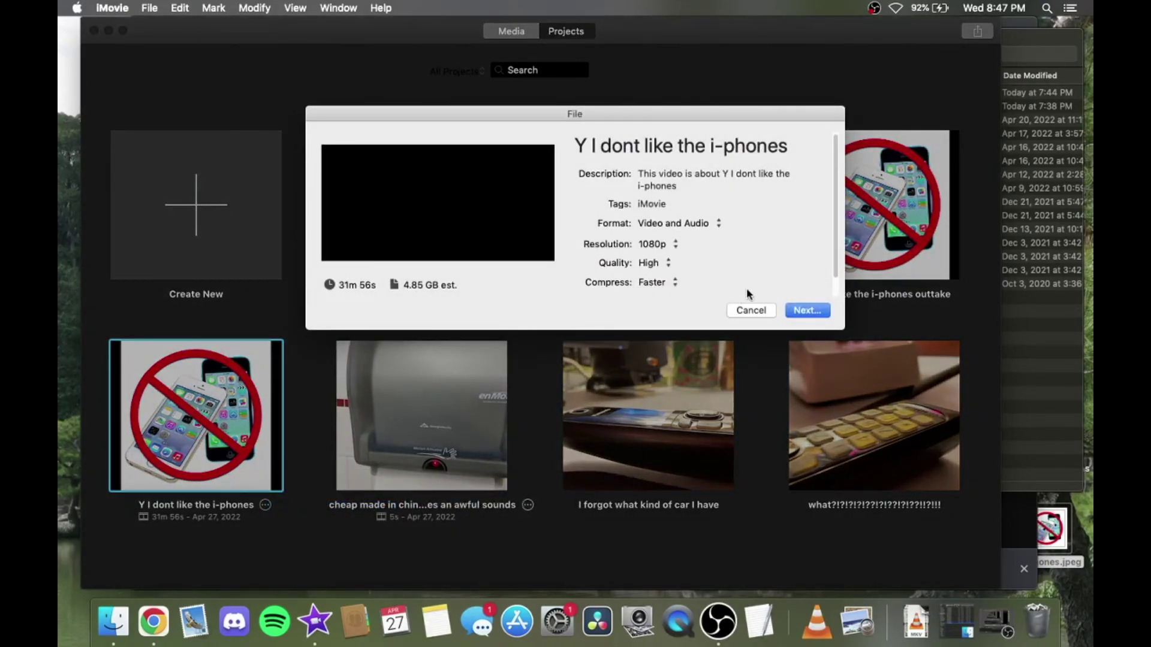
click(808, 311)
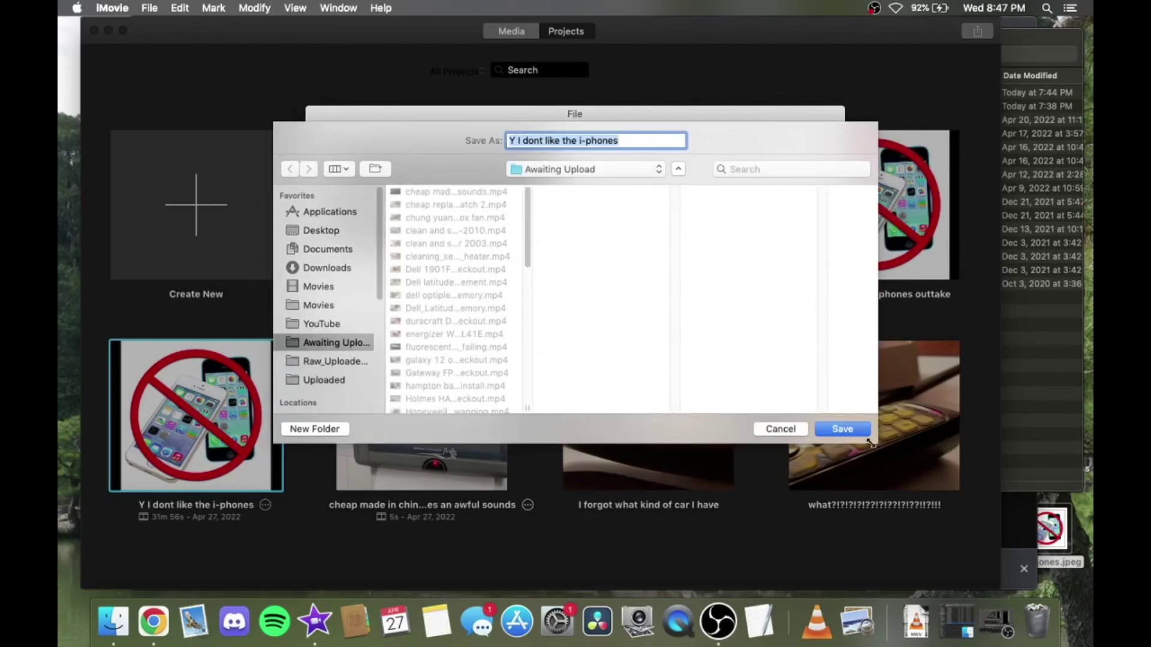
click(848, 430)
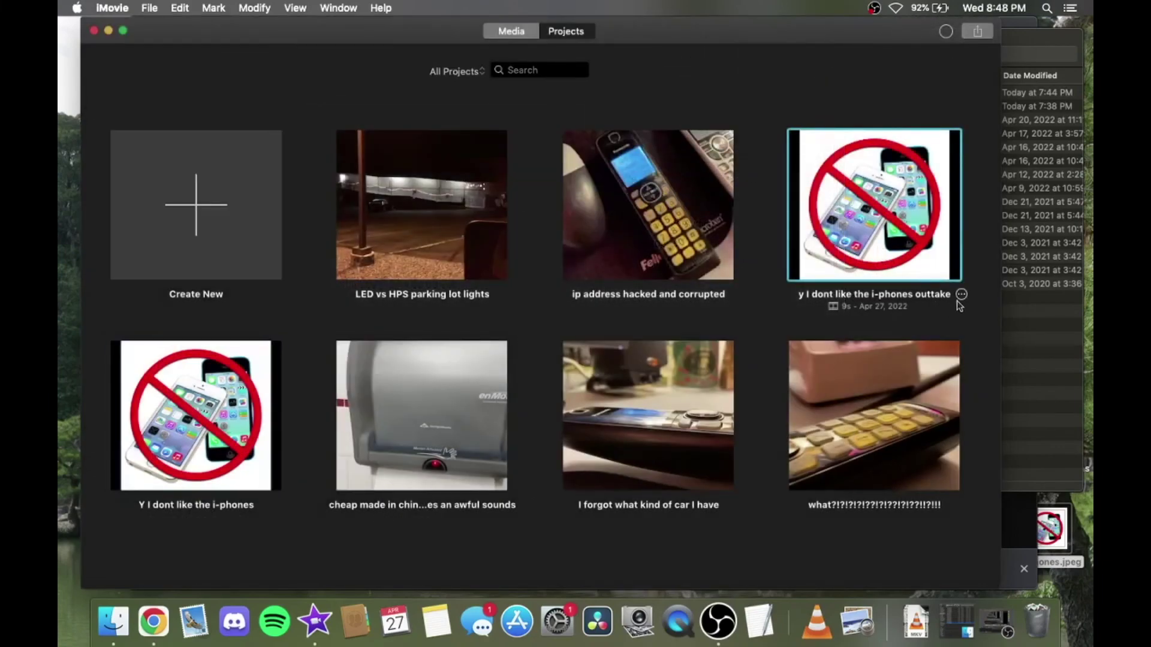
Export the 'y I dont like the i-phones outtake' project at 720p 60 into Awaiting Upload
click(961, 294)
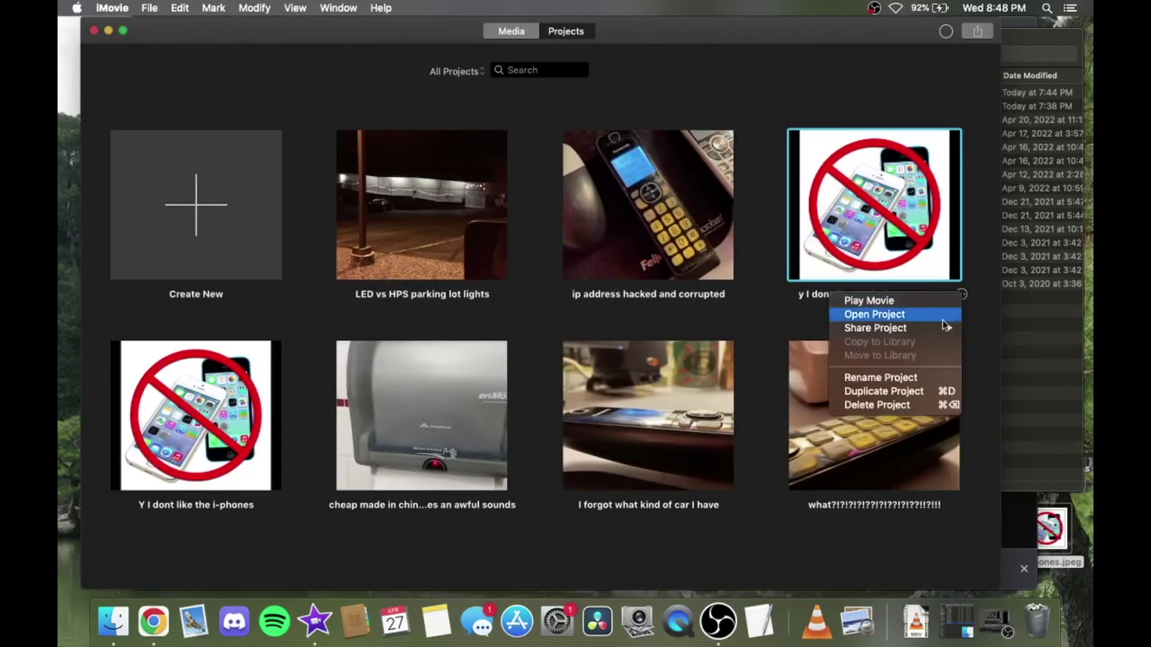
mouse_move(870, 333)
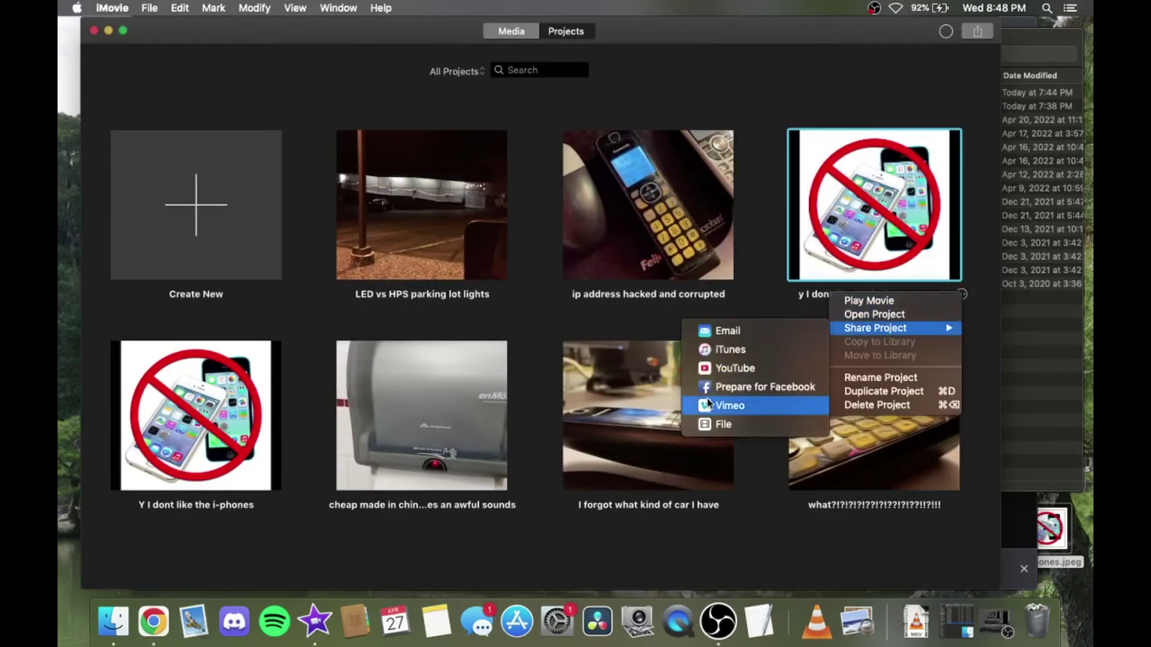
click(731, 423)
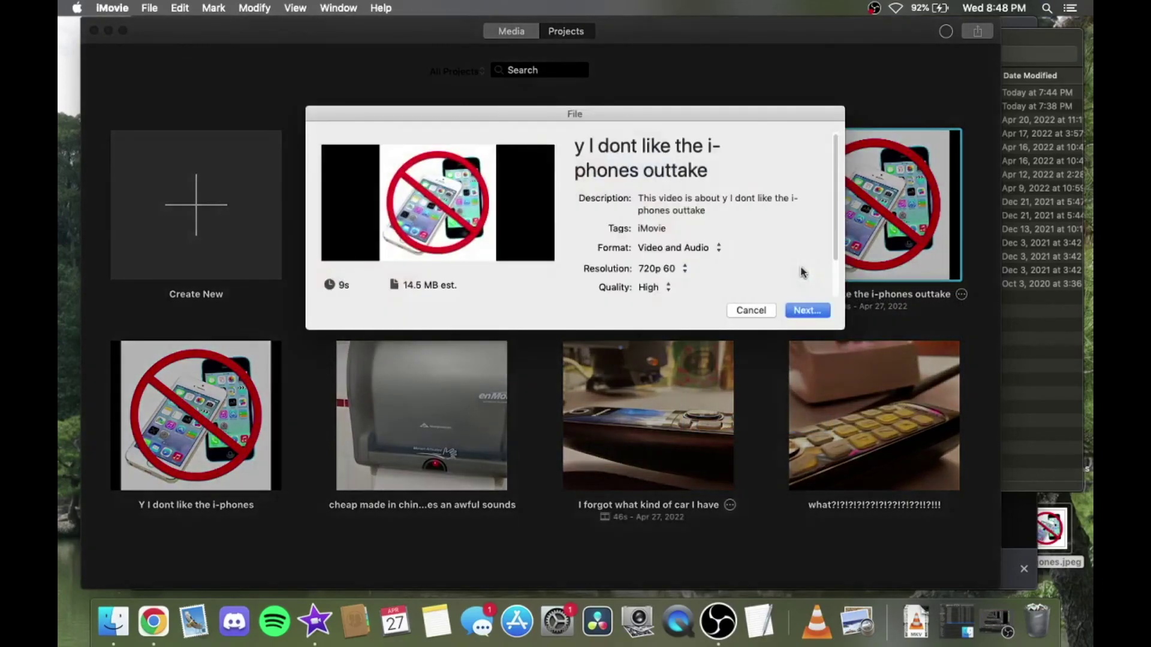
click(682, 269)
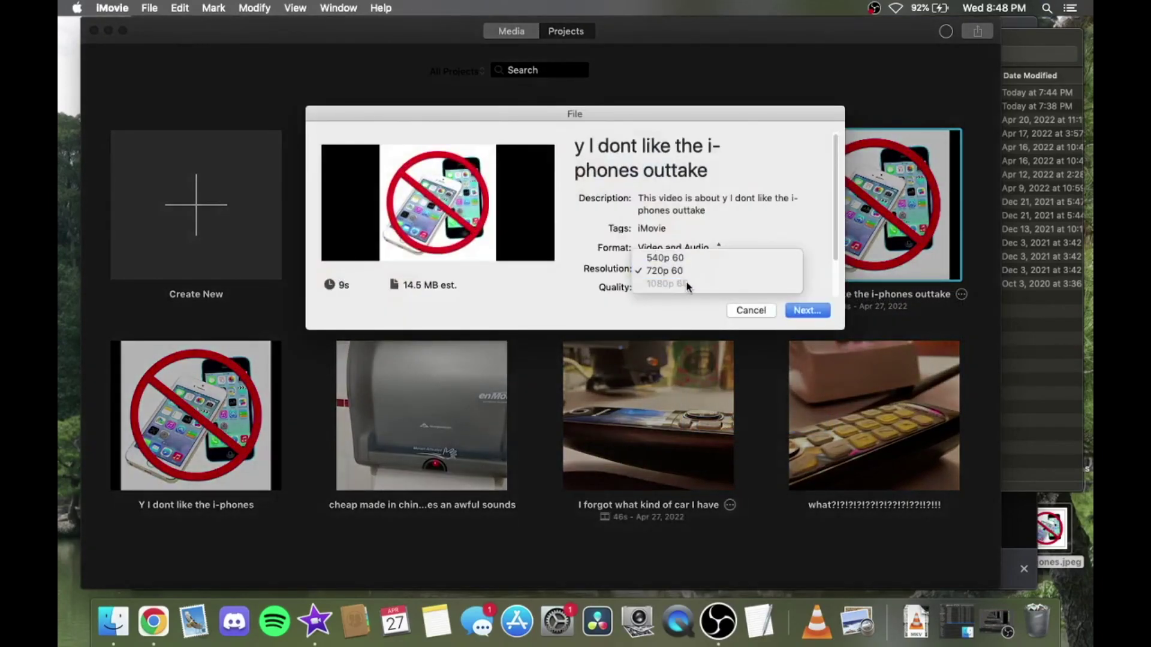
click(684, 271)
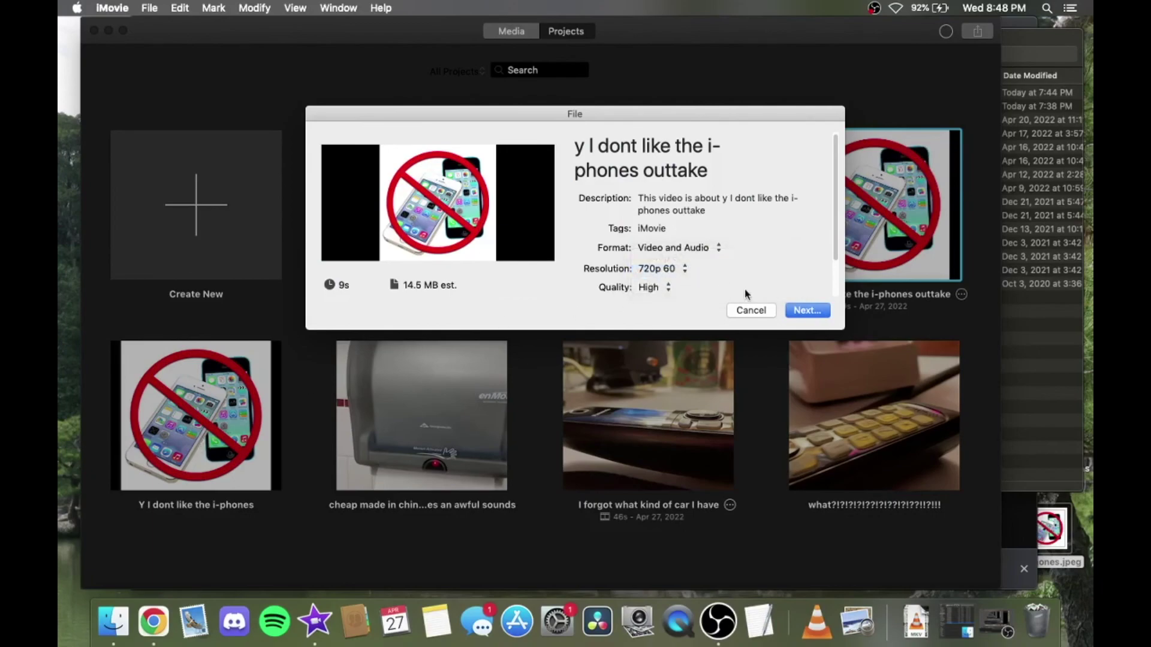
click(815, 311)
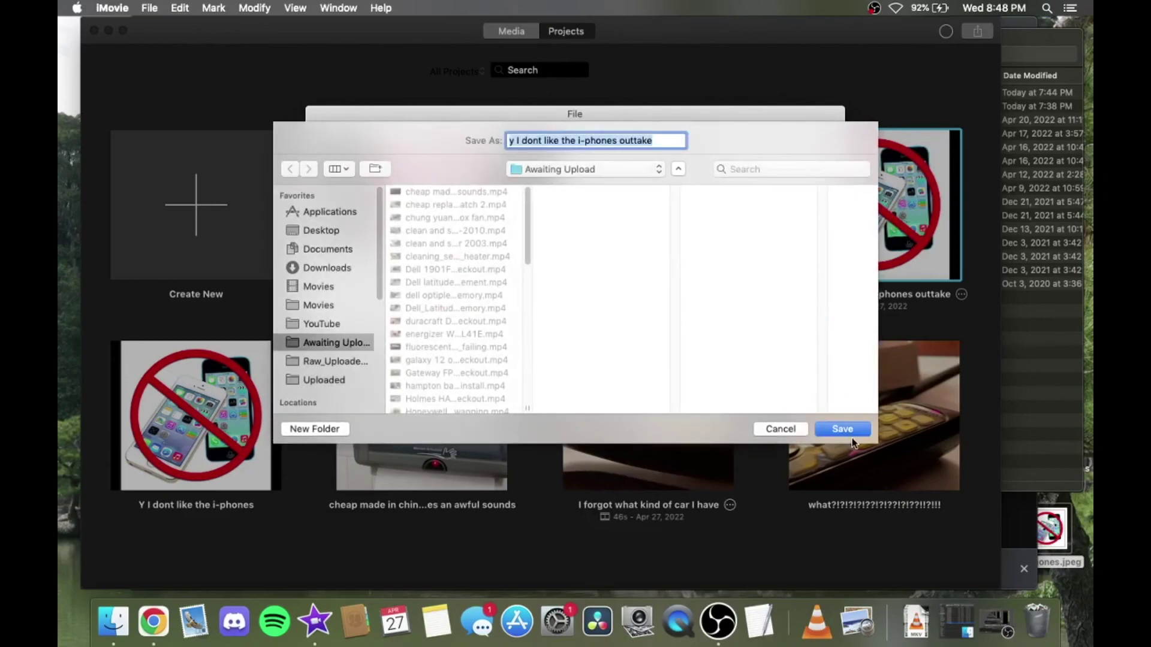
click(843, 429)
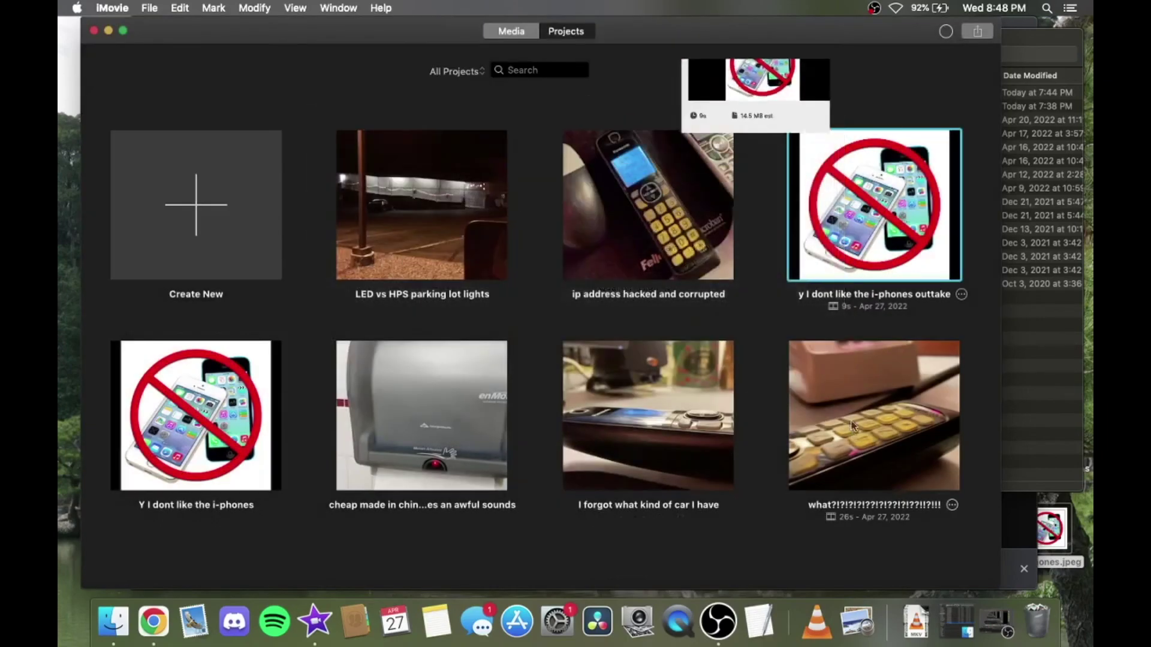
Export 'ip address hacked and corrupted' at 720p 60 into Awaiting Upload
click(667, 225)
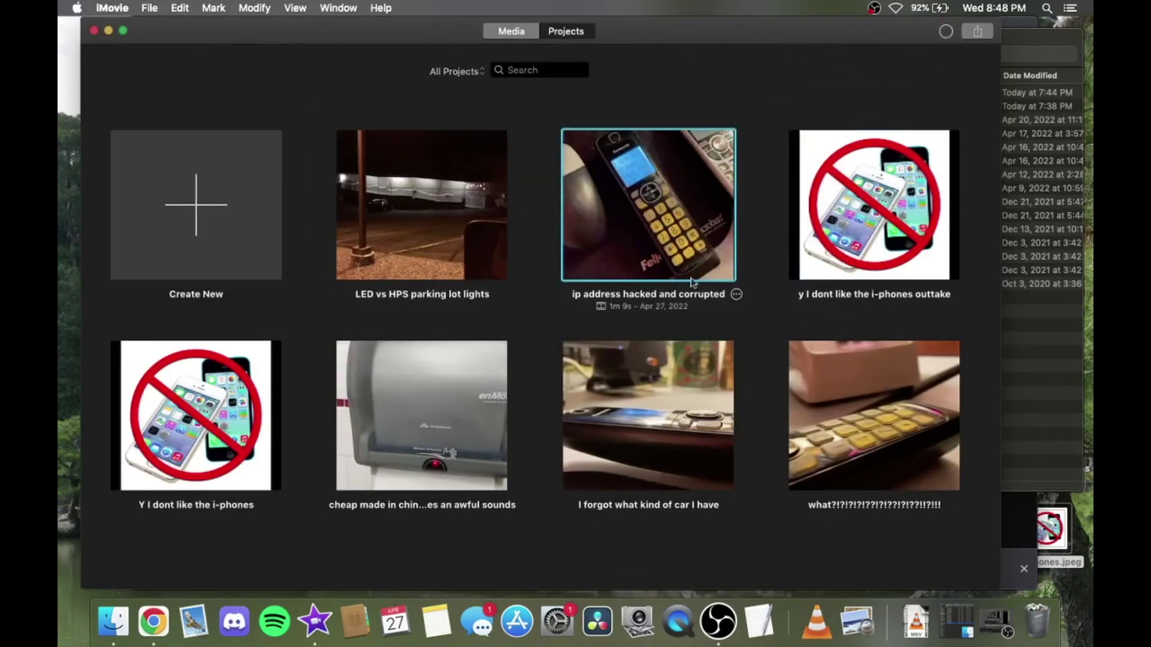
click(737, 295)
mouse_move(823, 330)
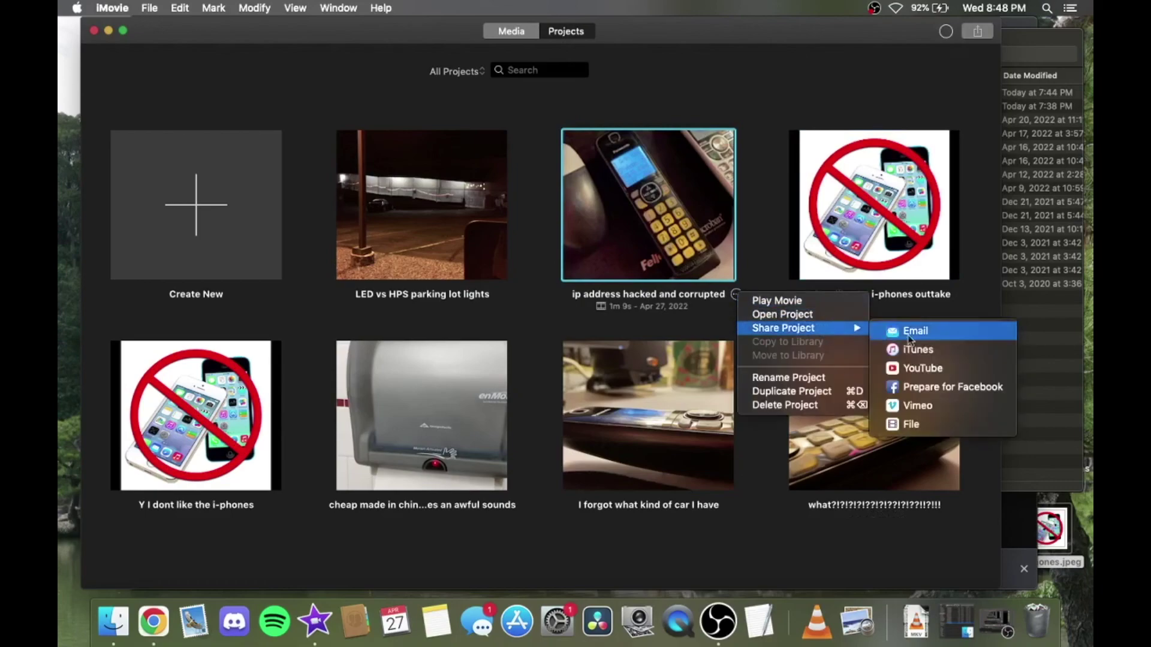
click(937, 423)
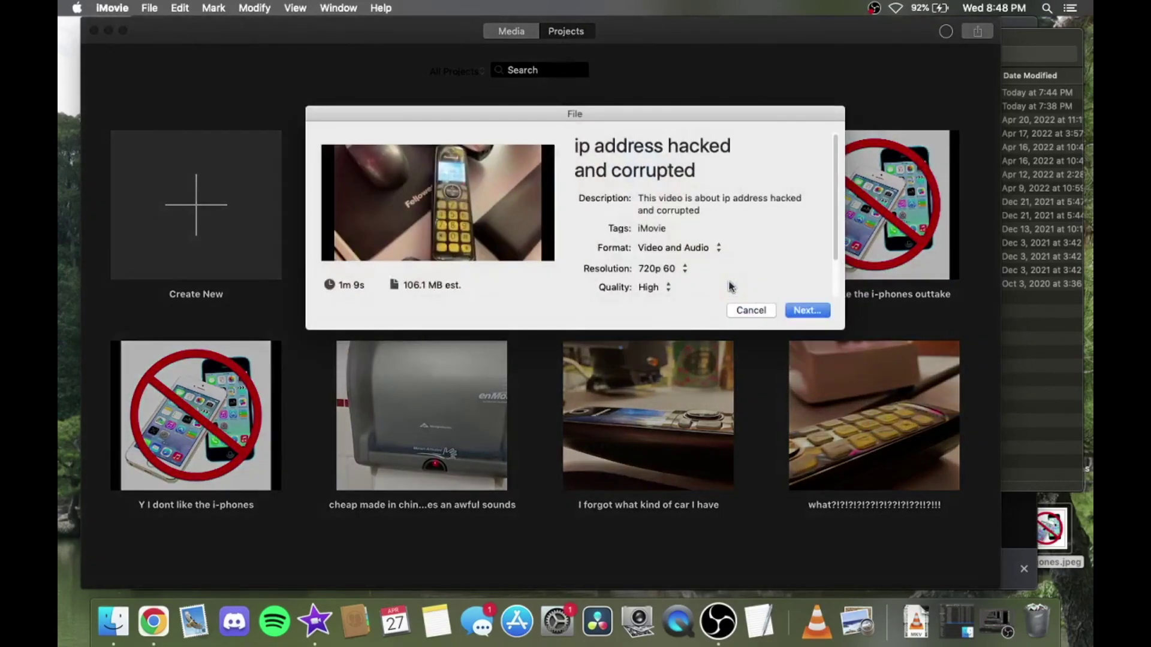
click(690, 268)
click(691, 284)
click(685, 271)
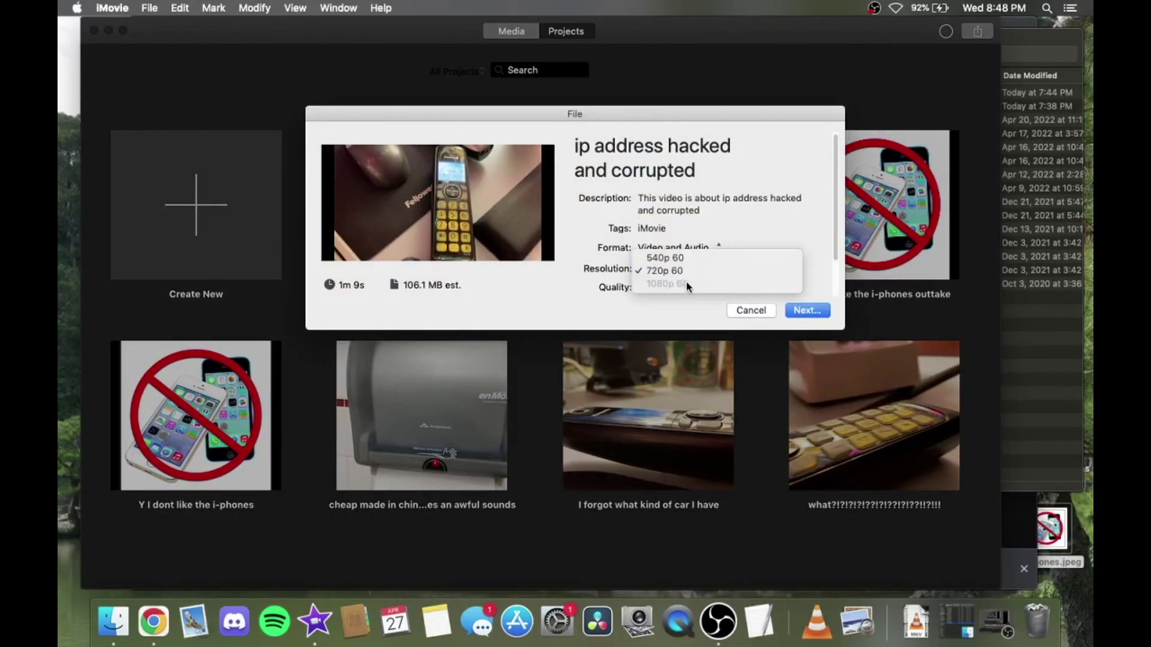
click(517, 286)
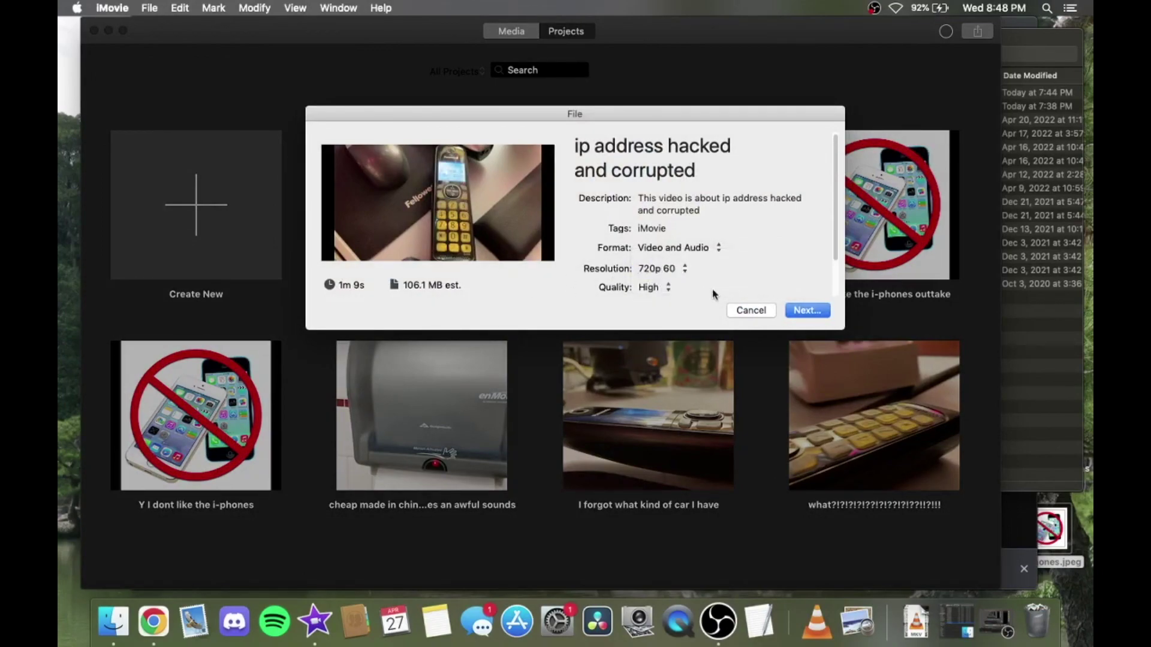
click(806, 310)
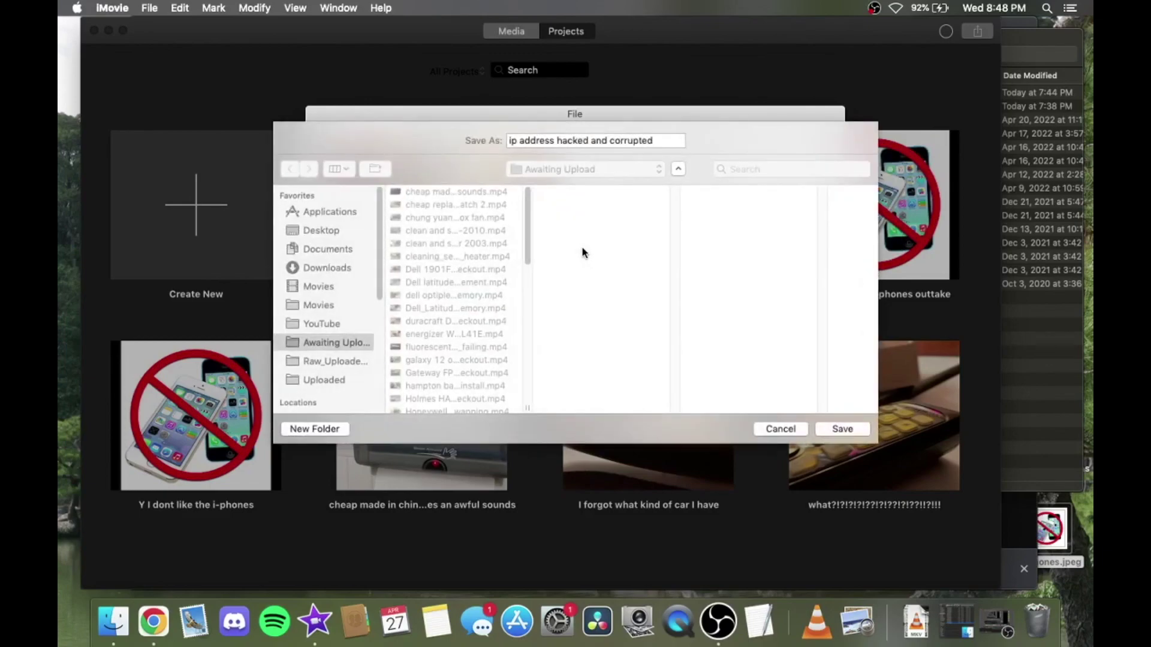
click(848, 431)
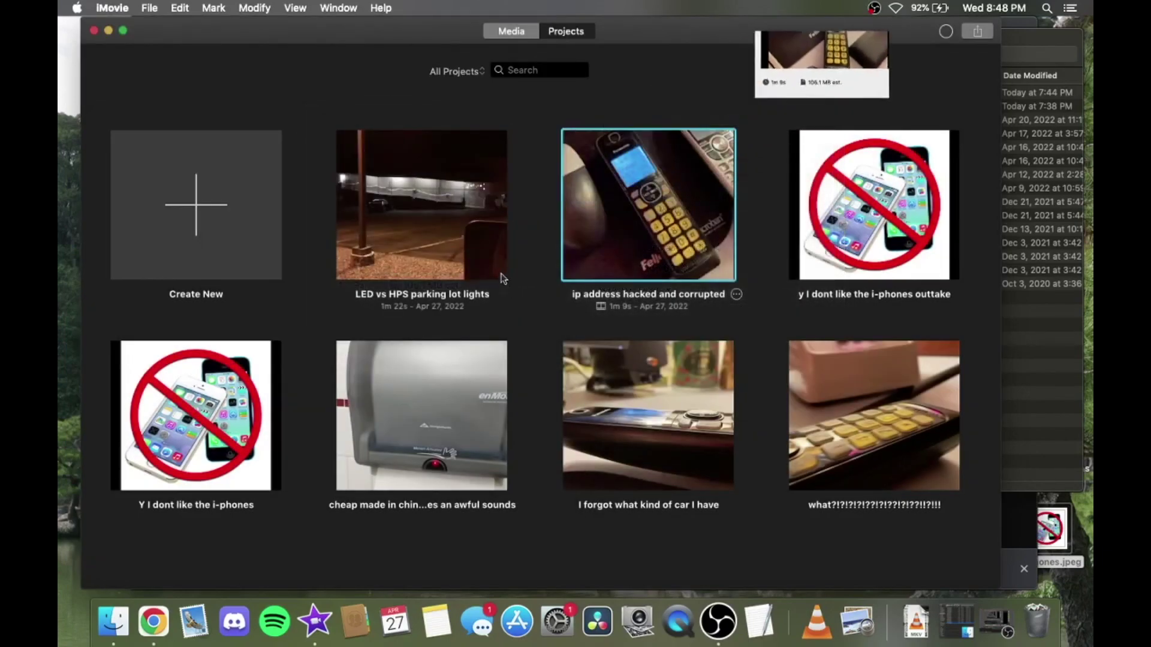
Export 'LED vs HPS parking lot lights' at 1080p 60 into Awaiting Upload
click(403, 226)
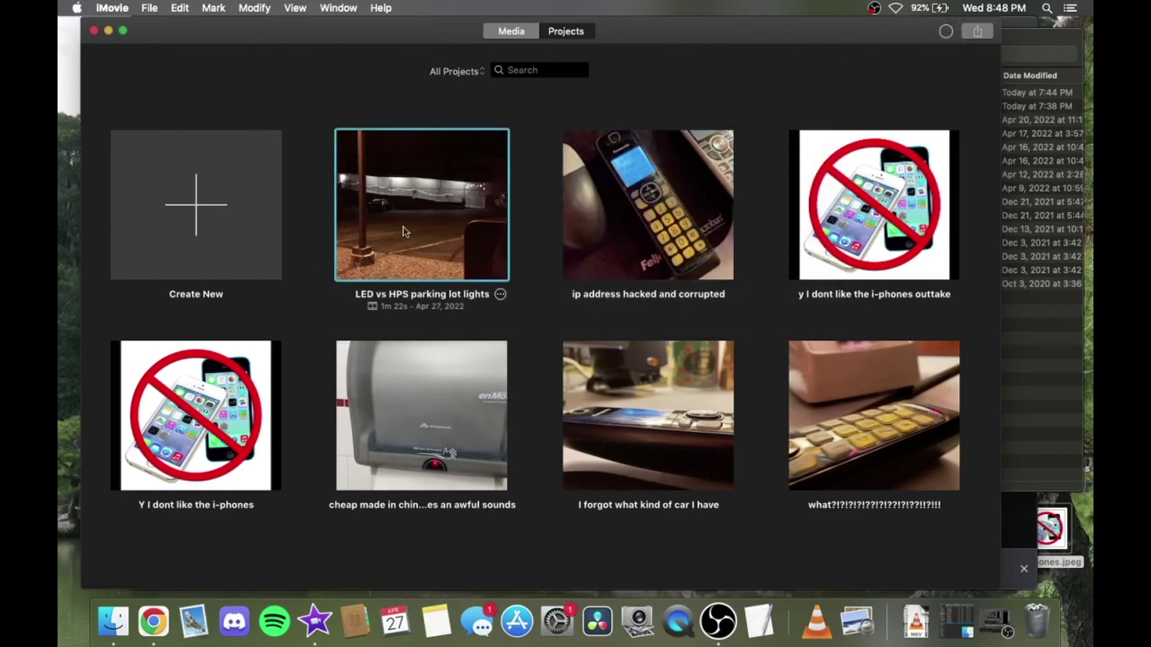
click(500, 295)
mouse_move(602, 331)
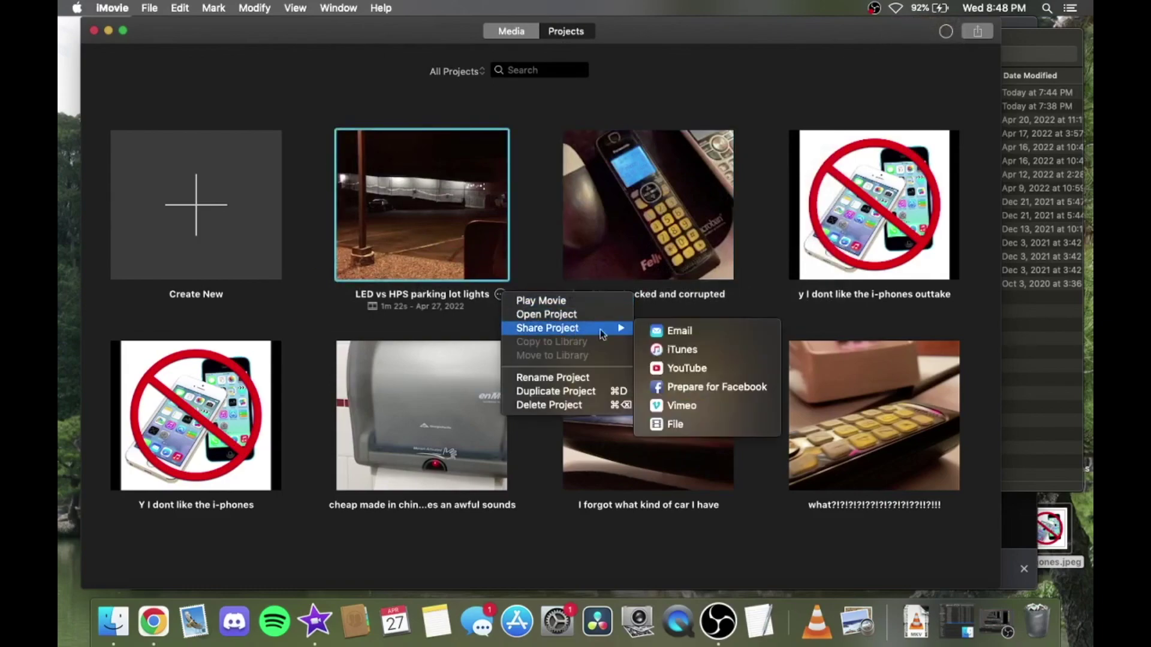
click(693, 417)
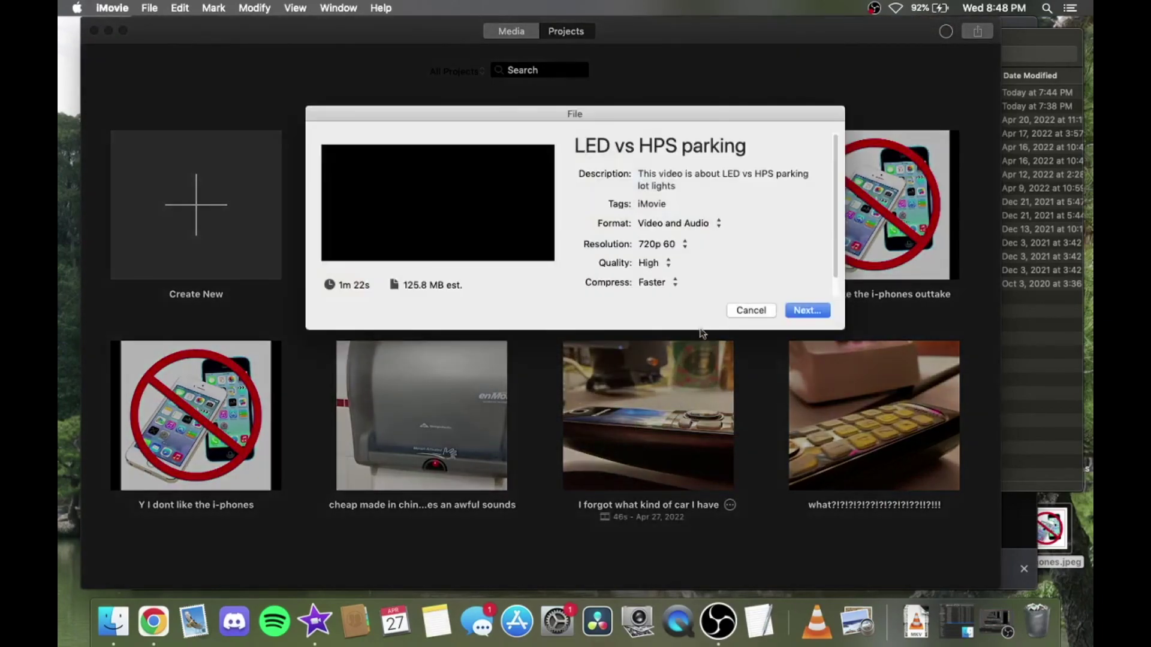
click(662, 246)
click(686, 257)
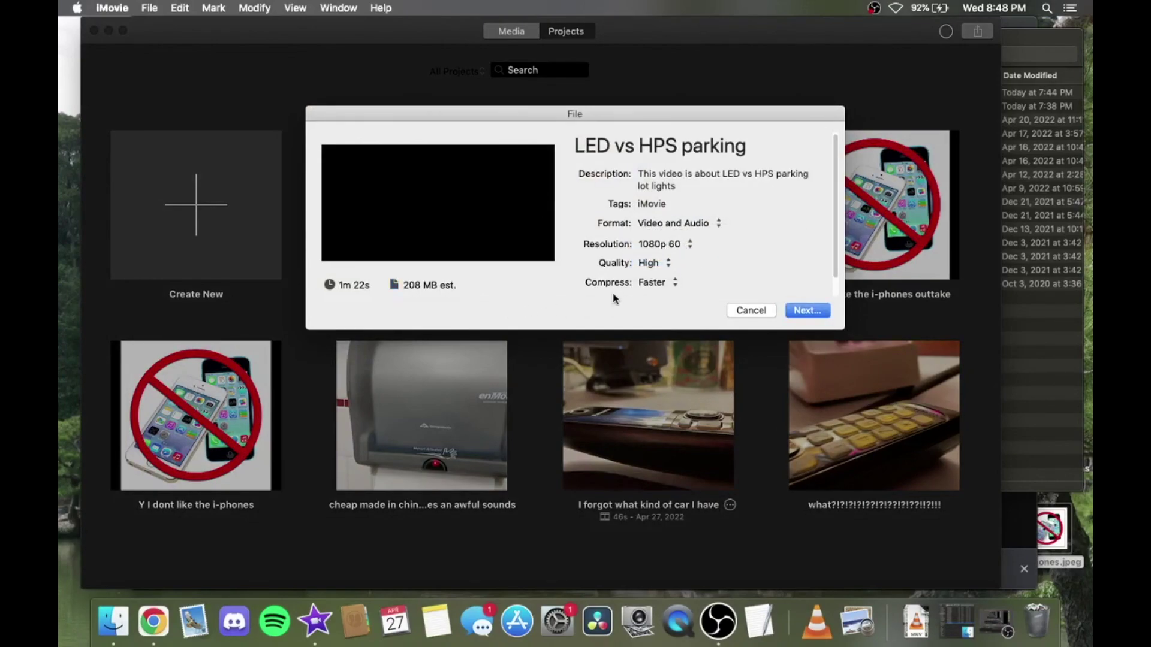
click(795, 310)
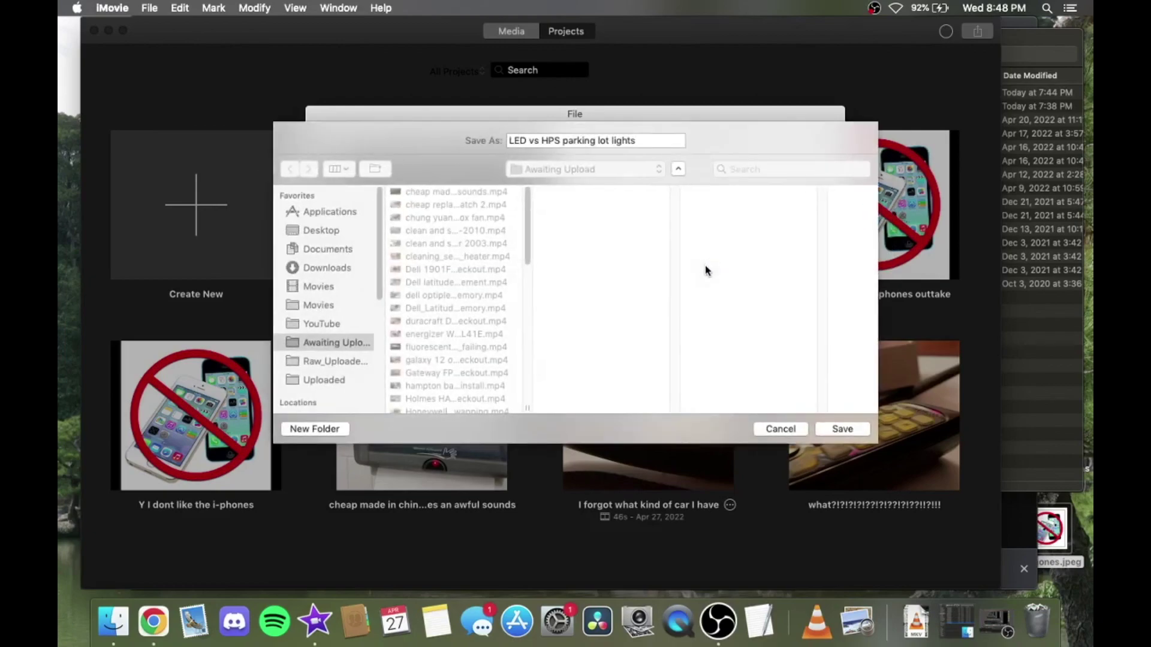
click(837, 429)
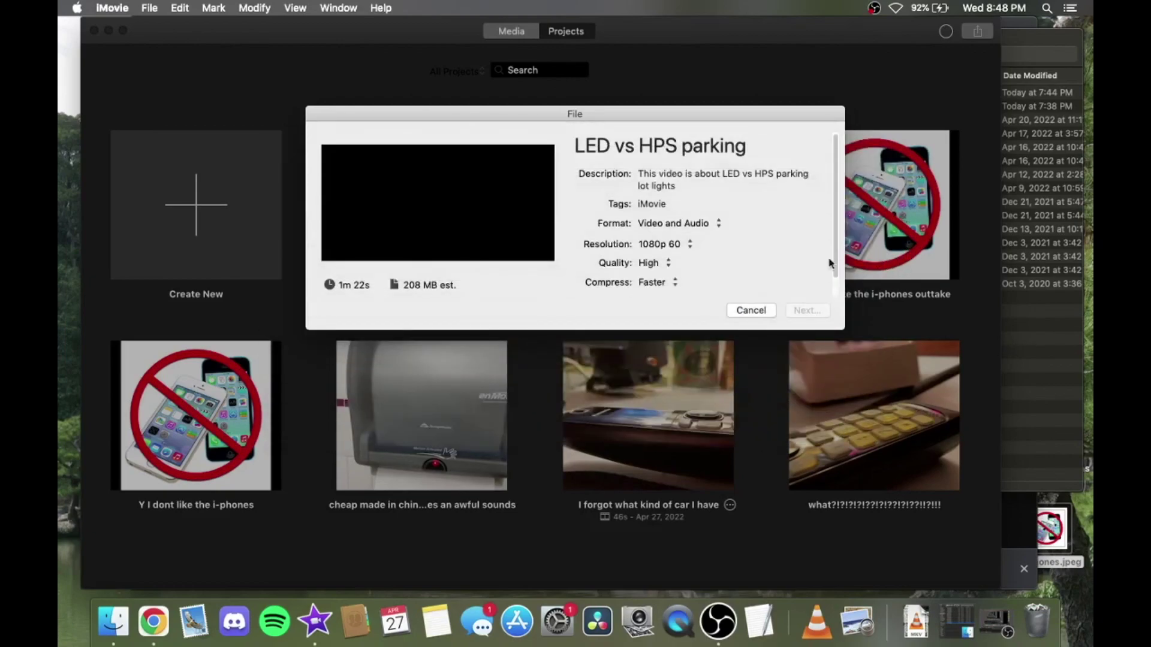